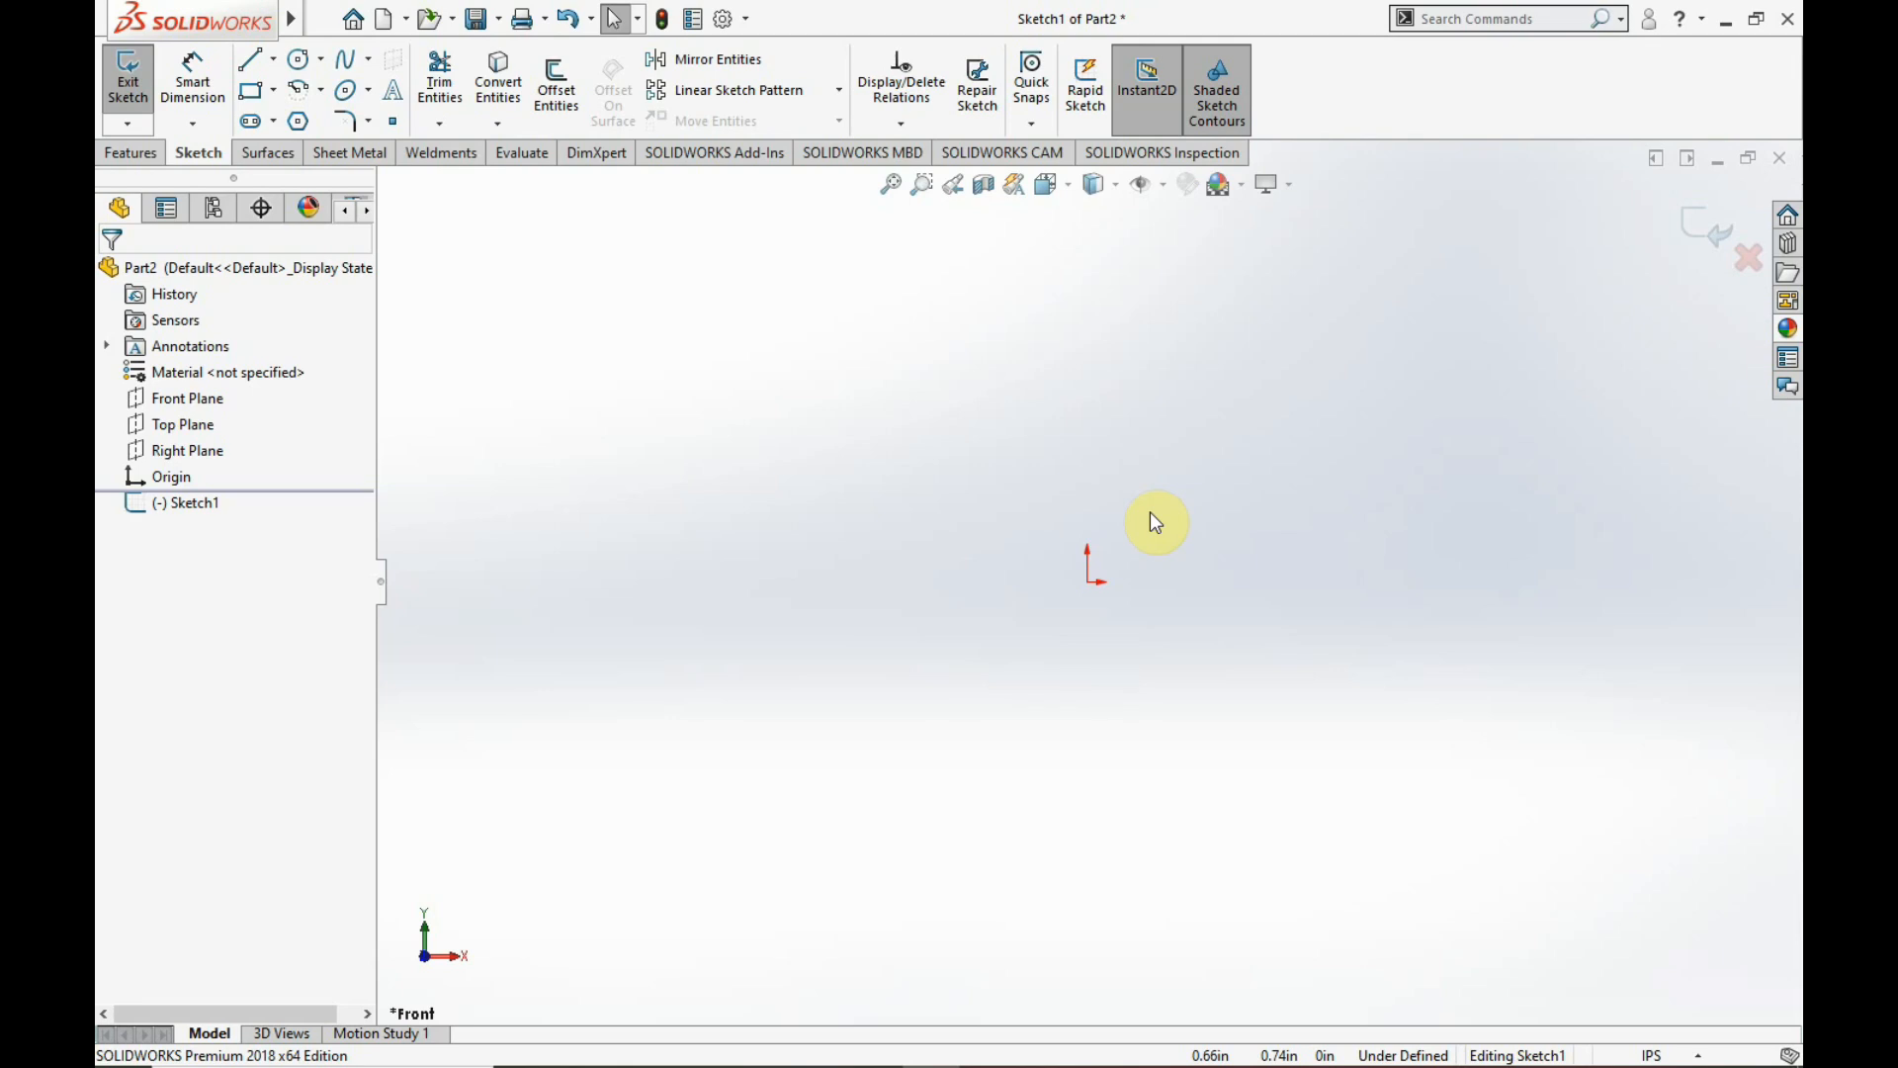
left_click(443, 153)
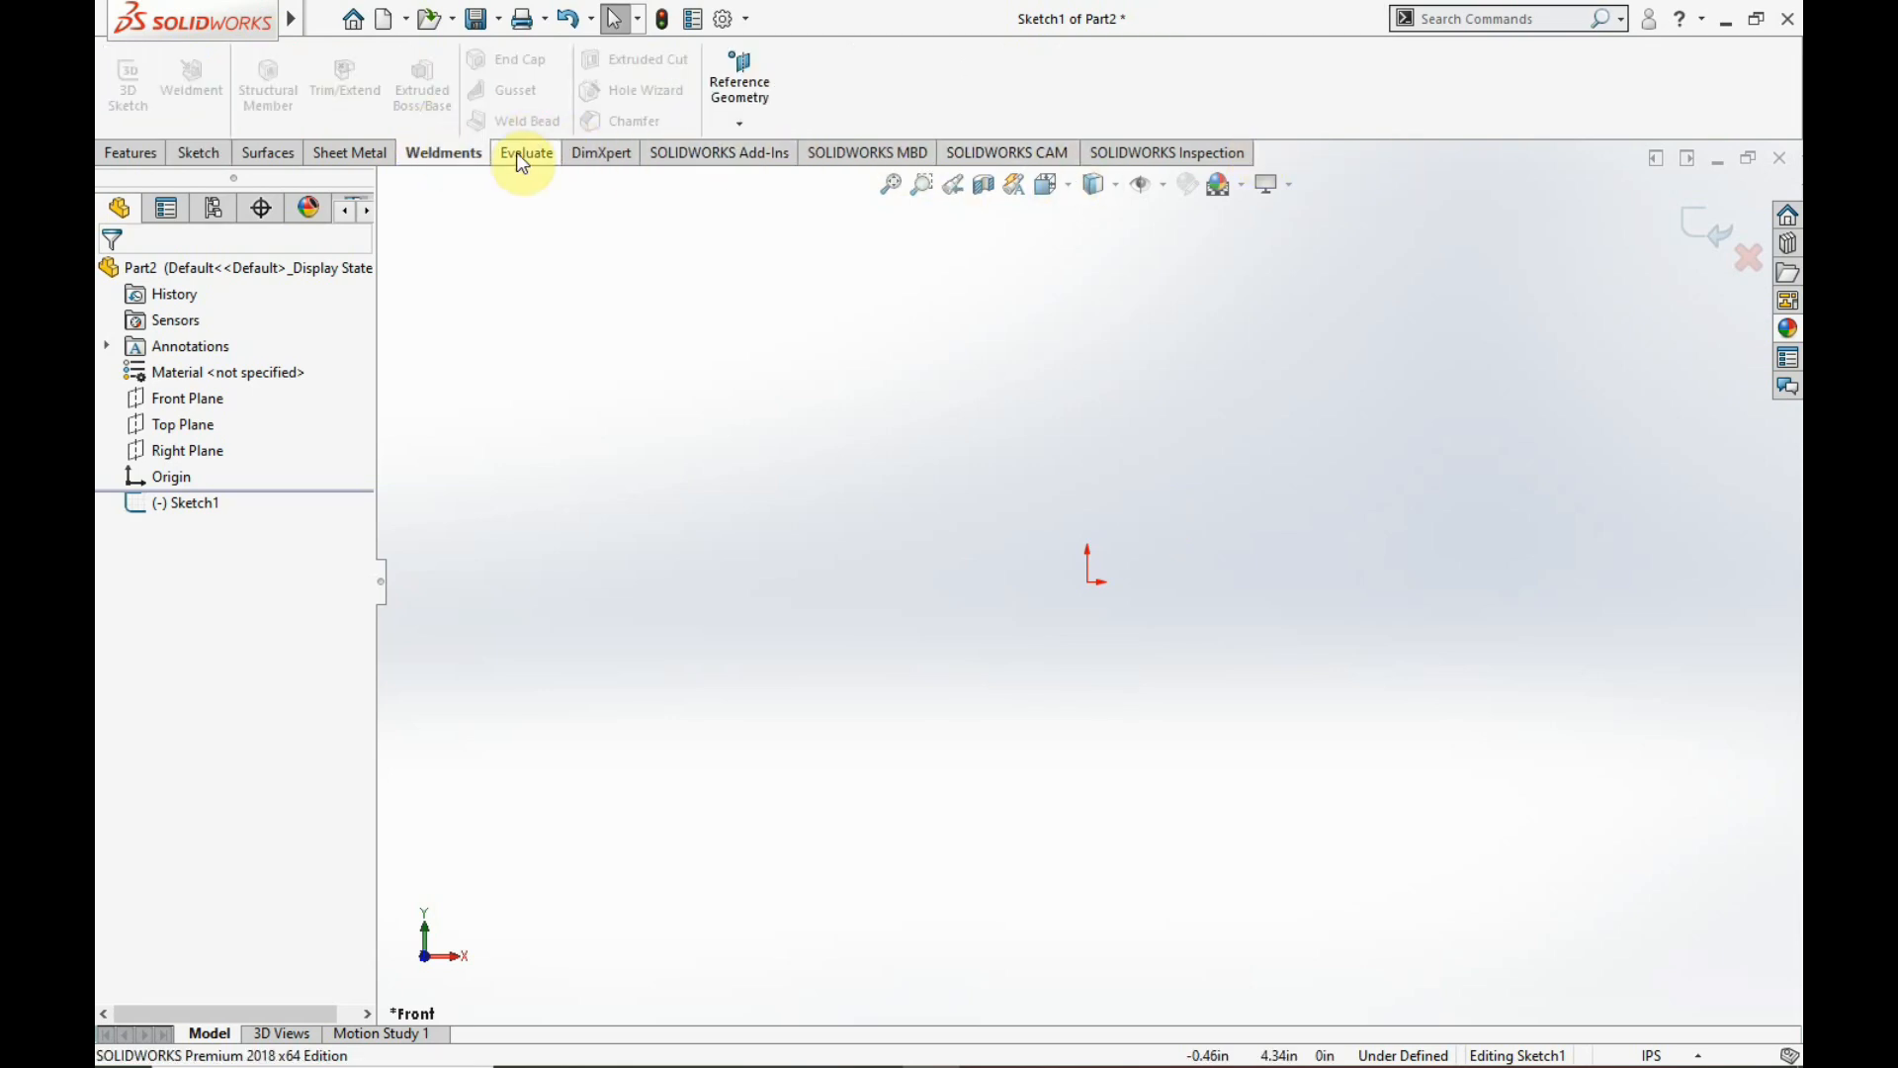
right_click(1143, 155)
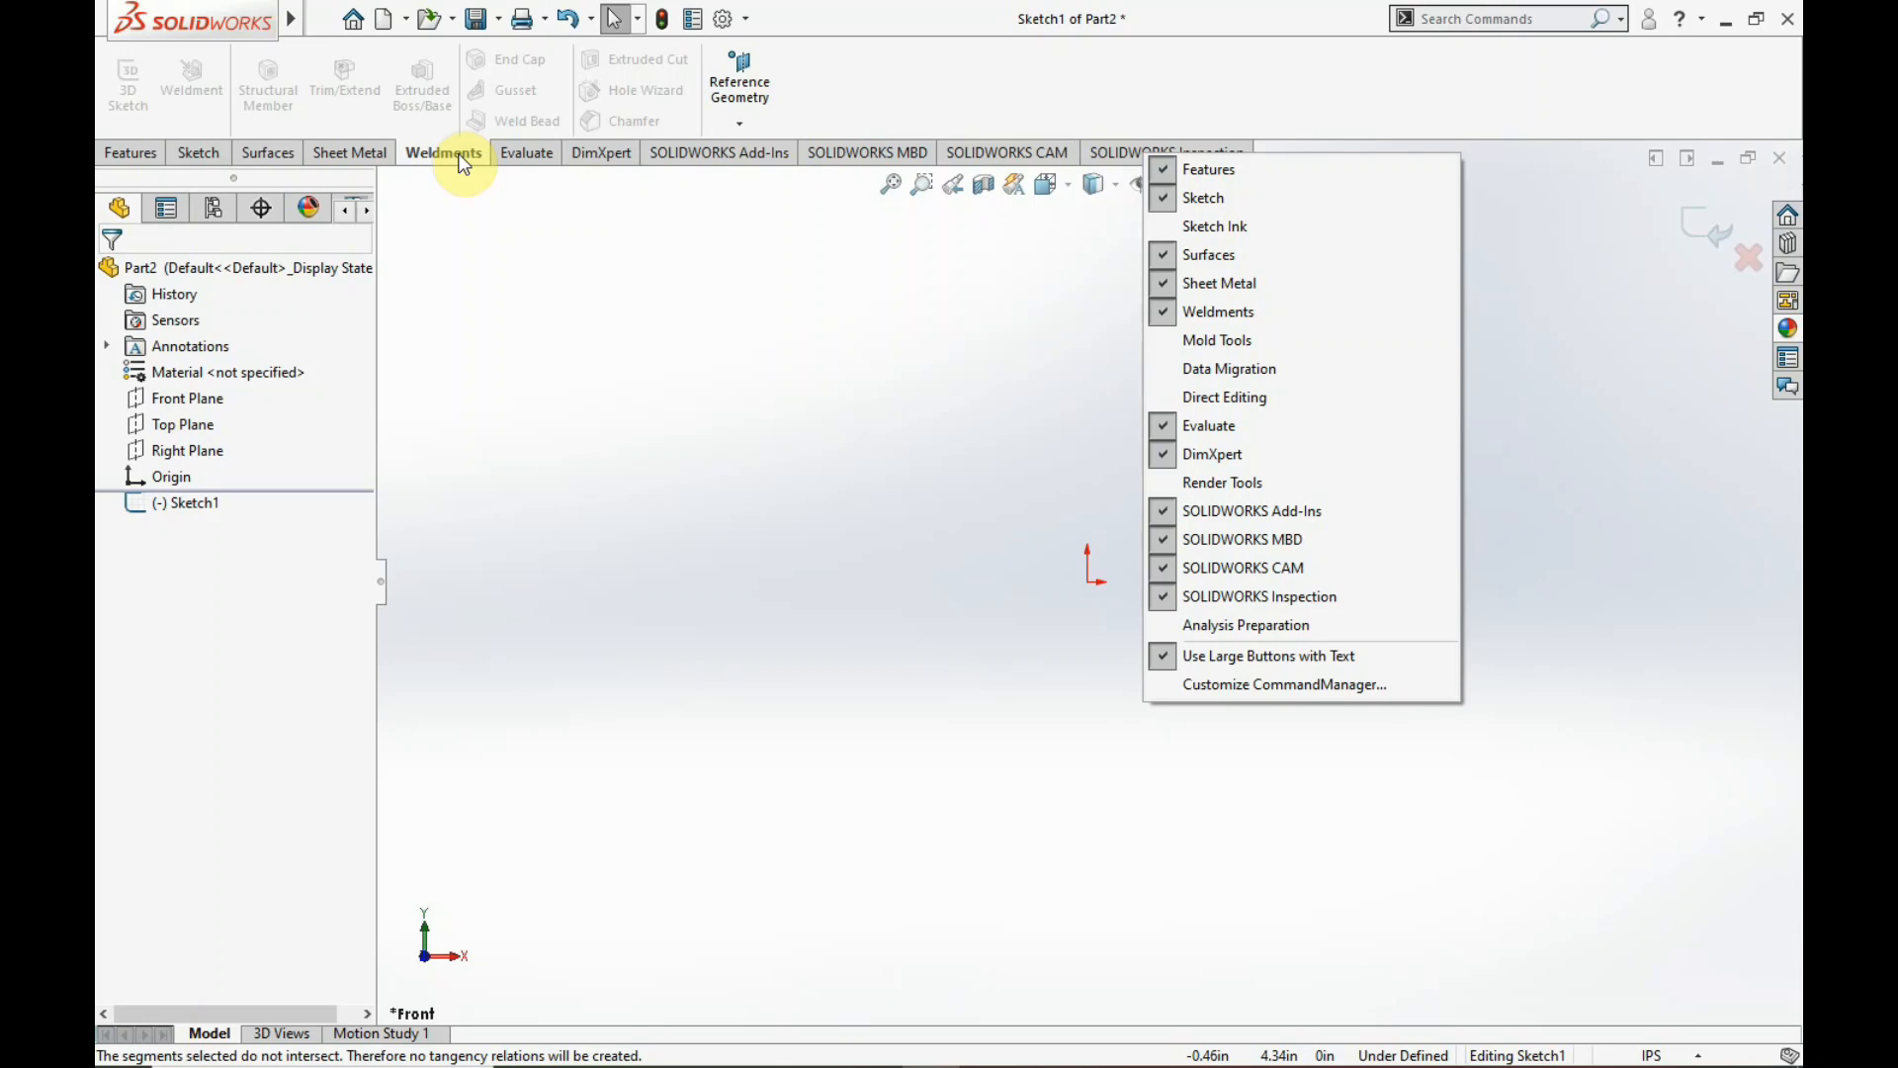
left_click(597, 292)
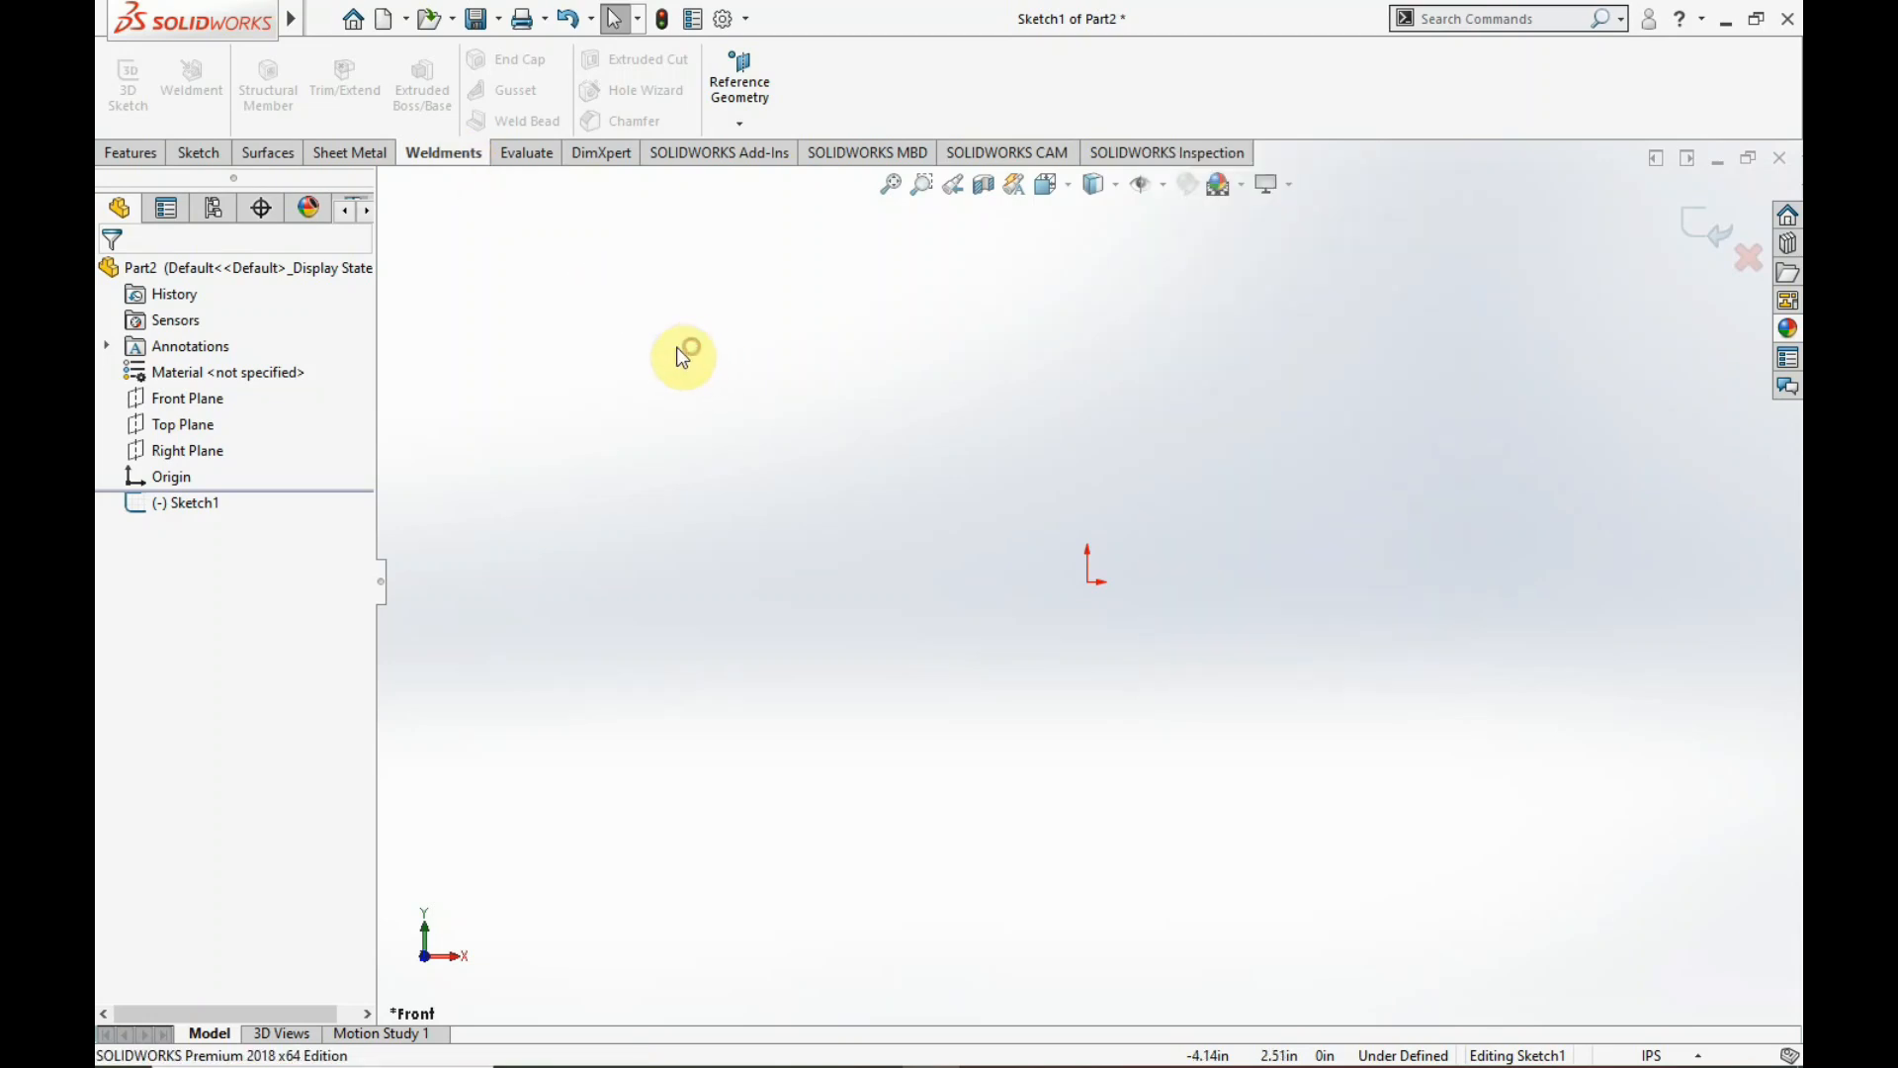
- Start a new sketch on the Front Plane
left_click(176, 401)
left_click(195, 371)
left_click(188, 397)
left_click(194, 371)
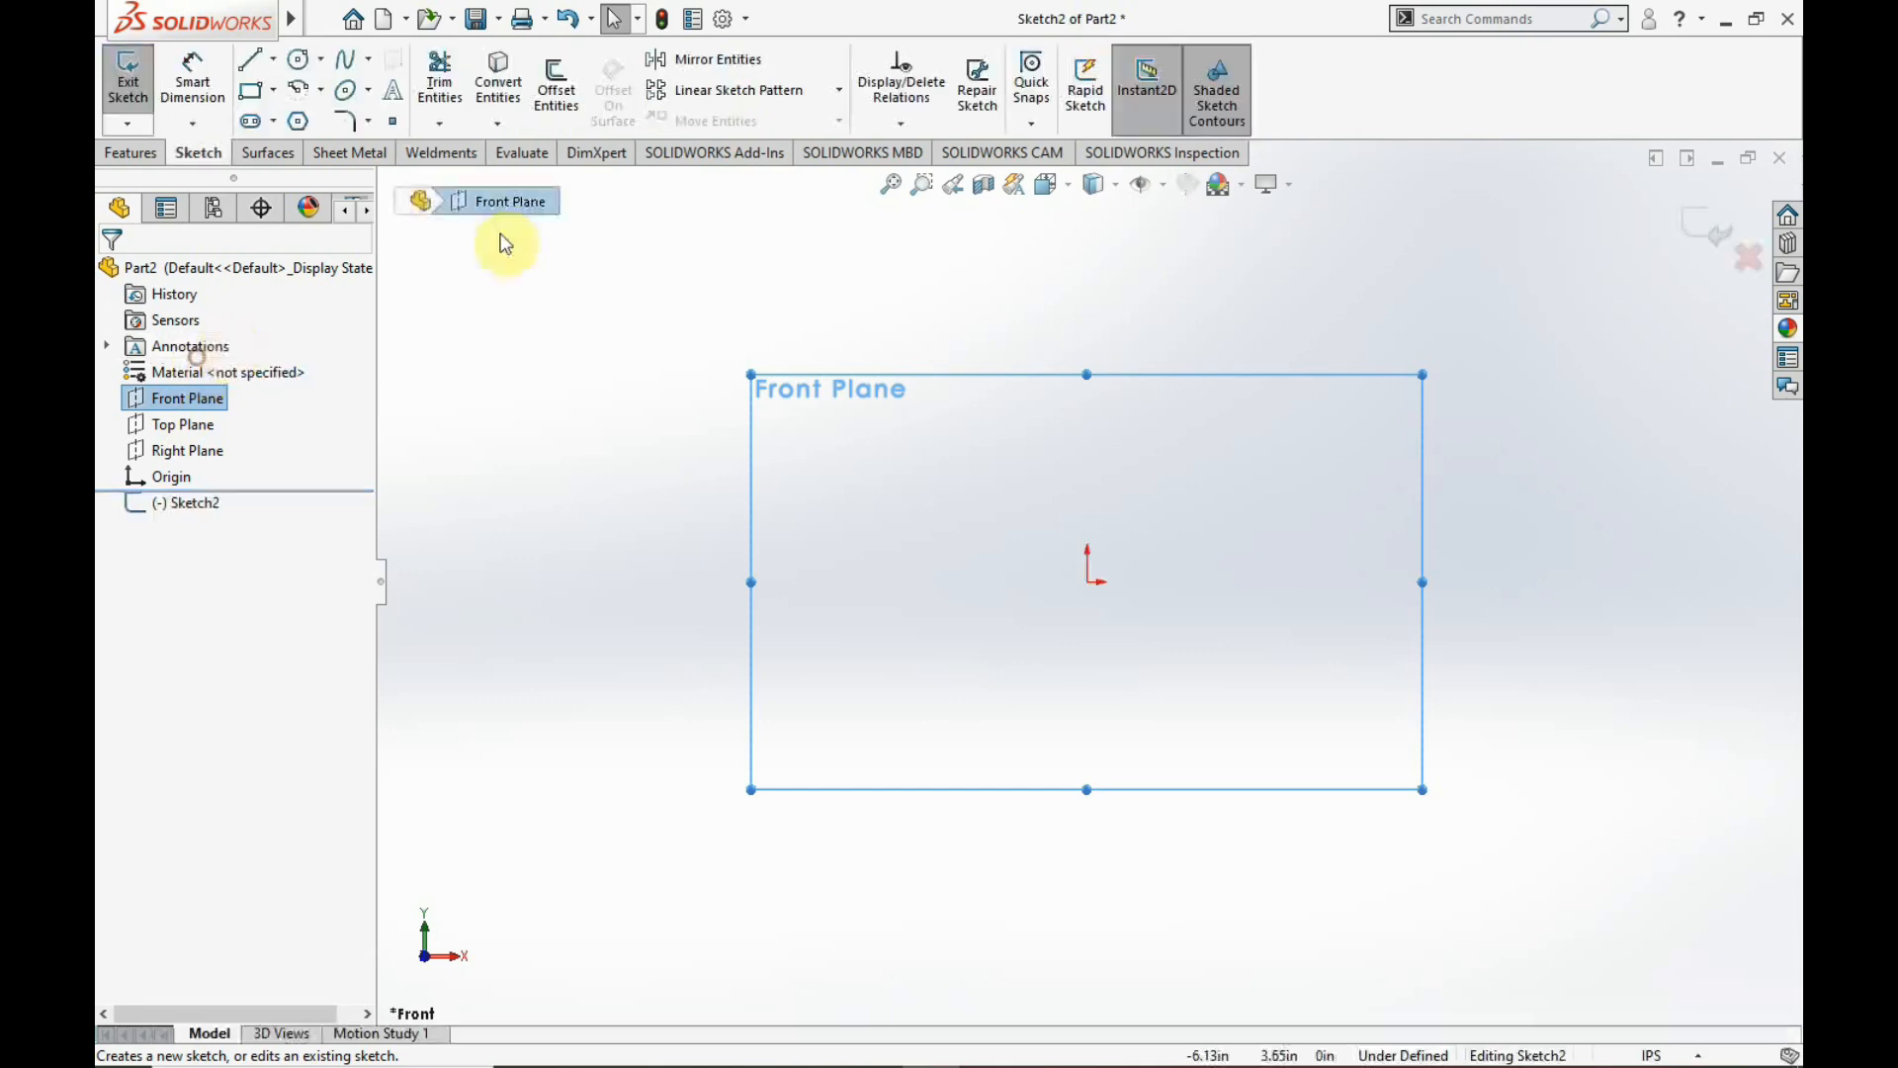
- Sketch a single vertical line running upward from the origin and end the line chain
left_click(425, 151)
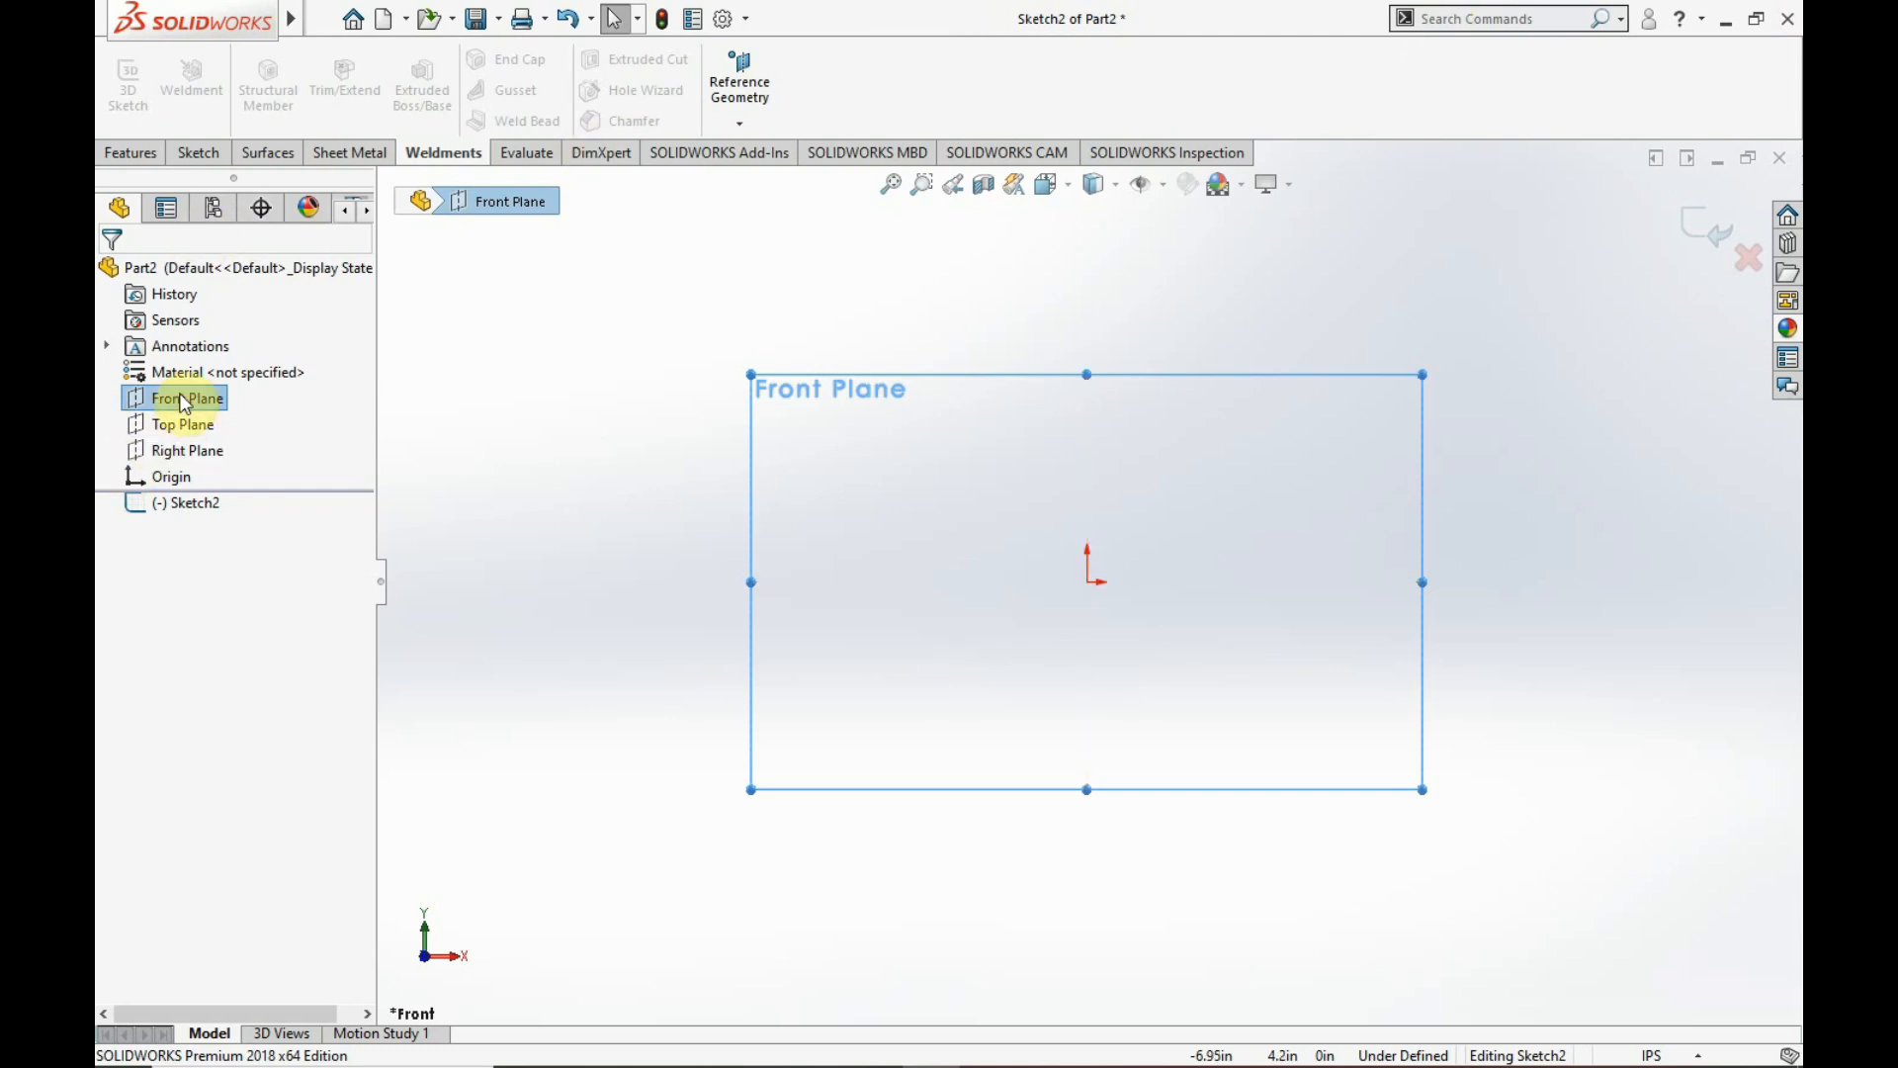
left_click(200, 154)
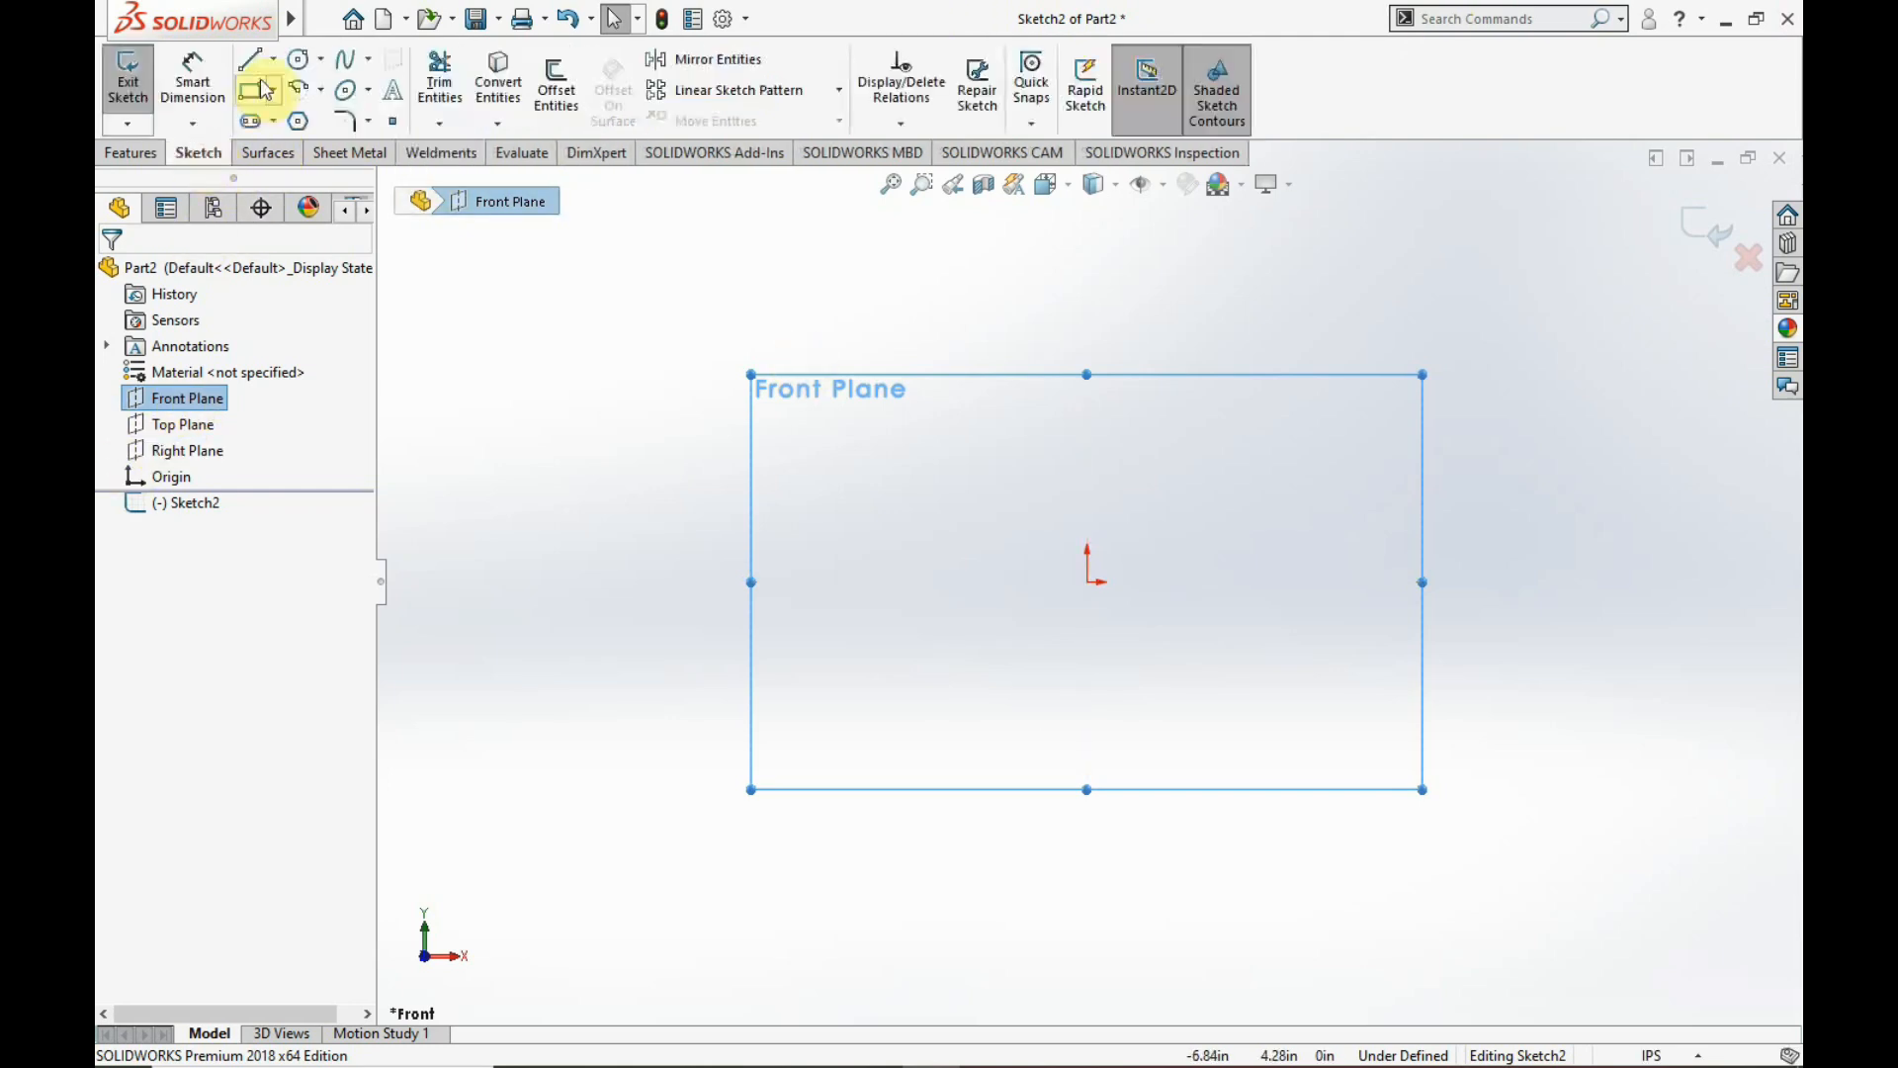
left_click(251, 60)
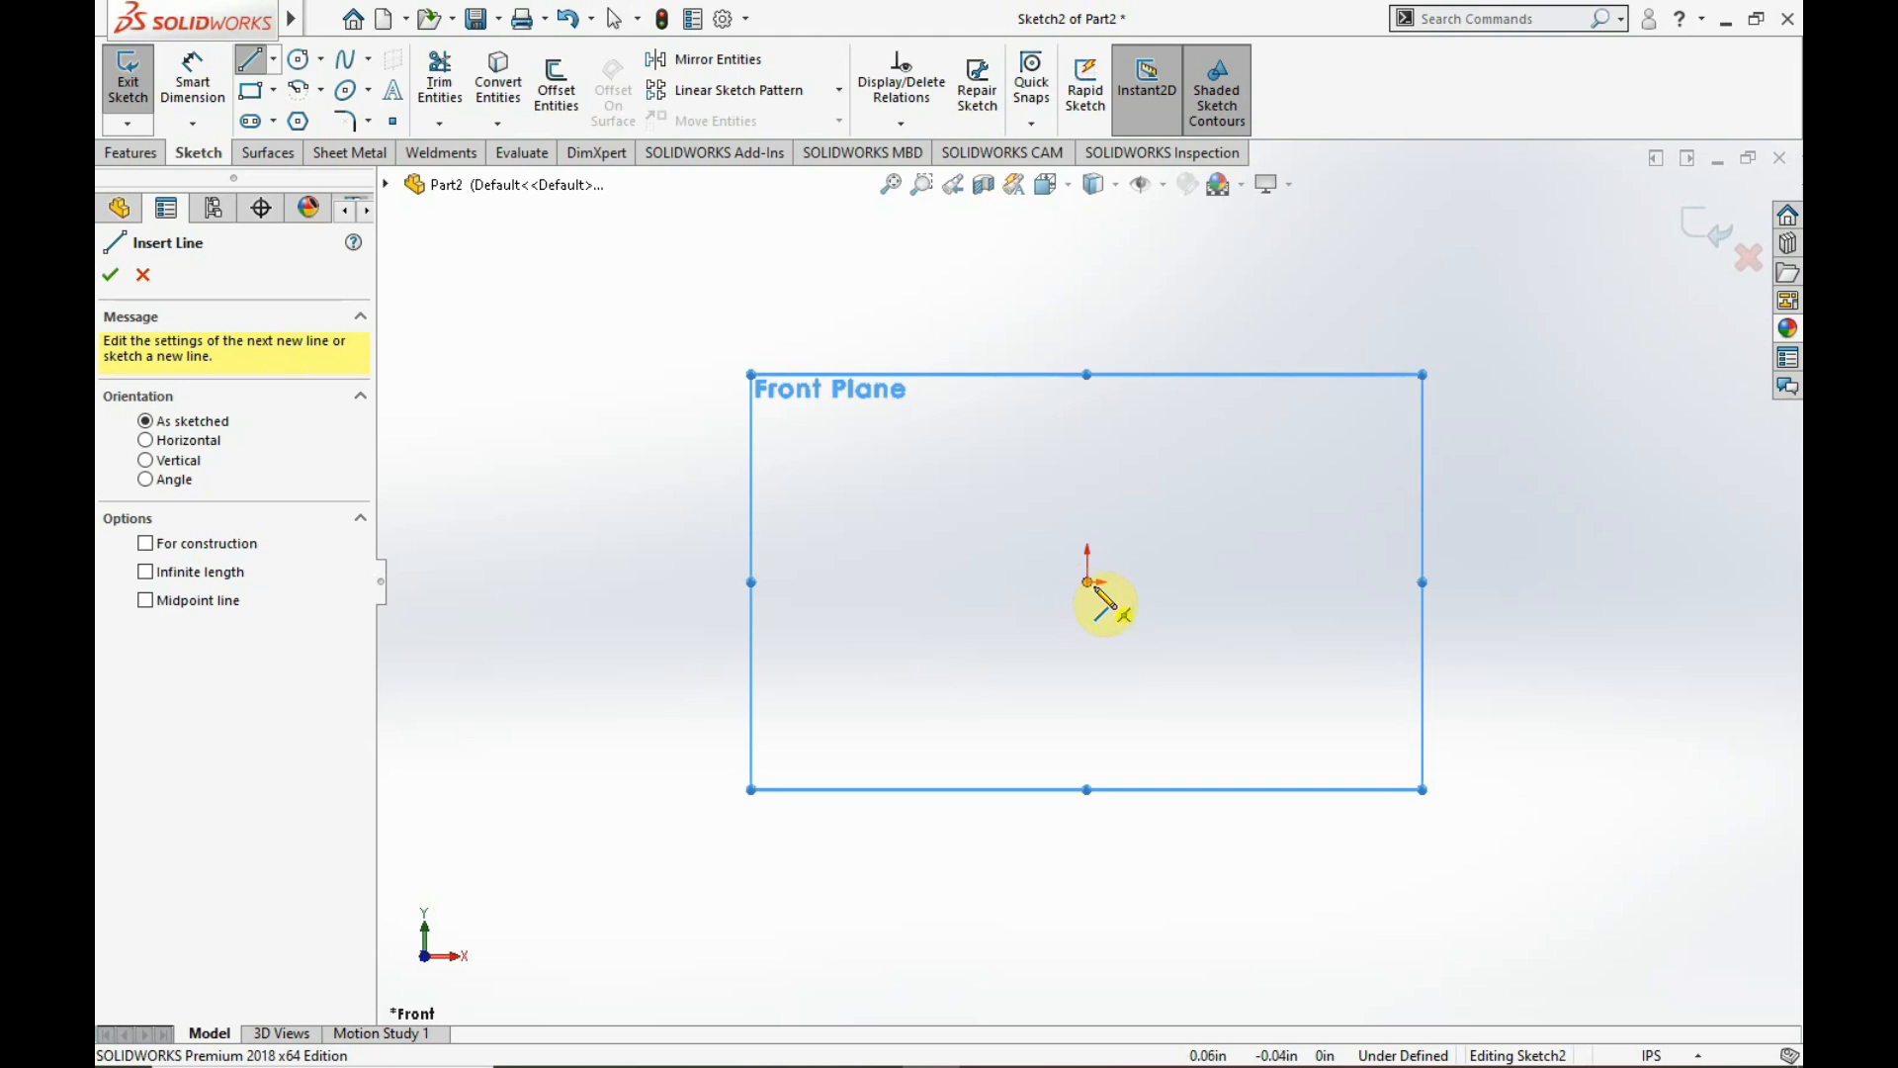
left_click(1087, 584)
left_click(1087, 305)
right_click(1320, 307)
left_click(1349, 354)
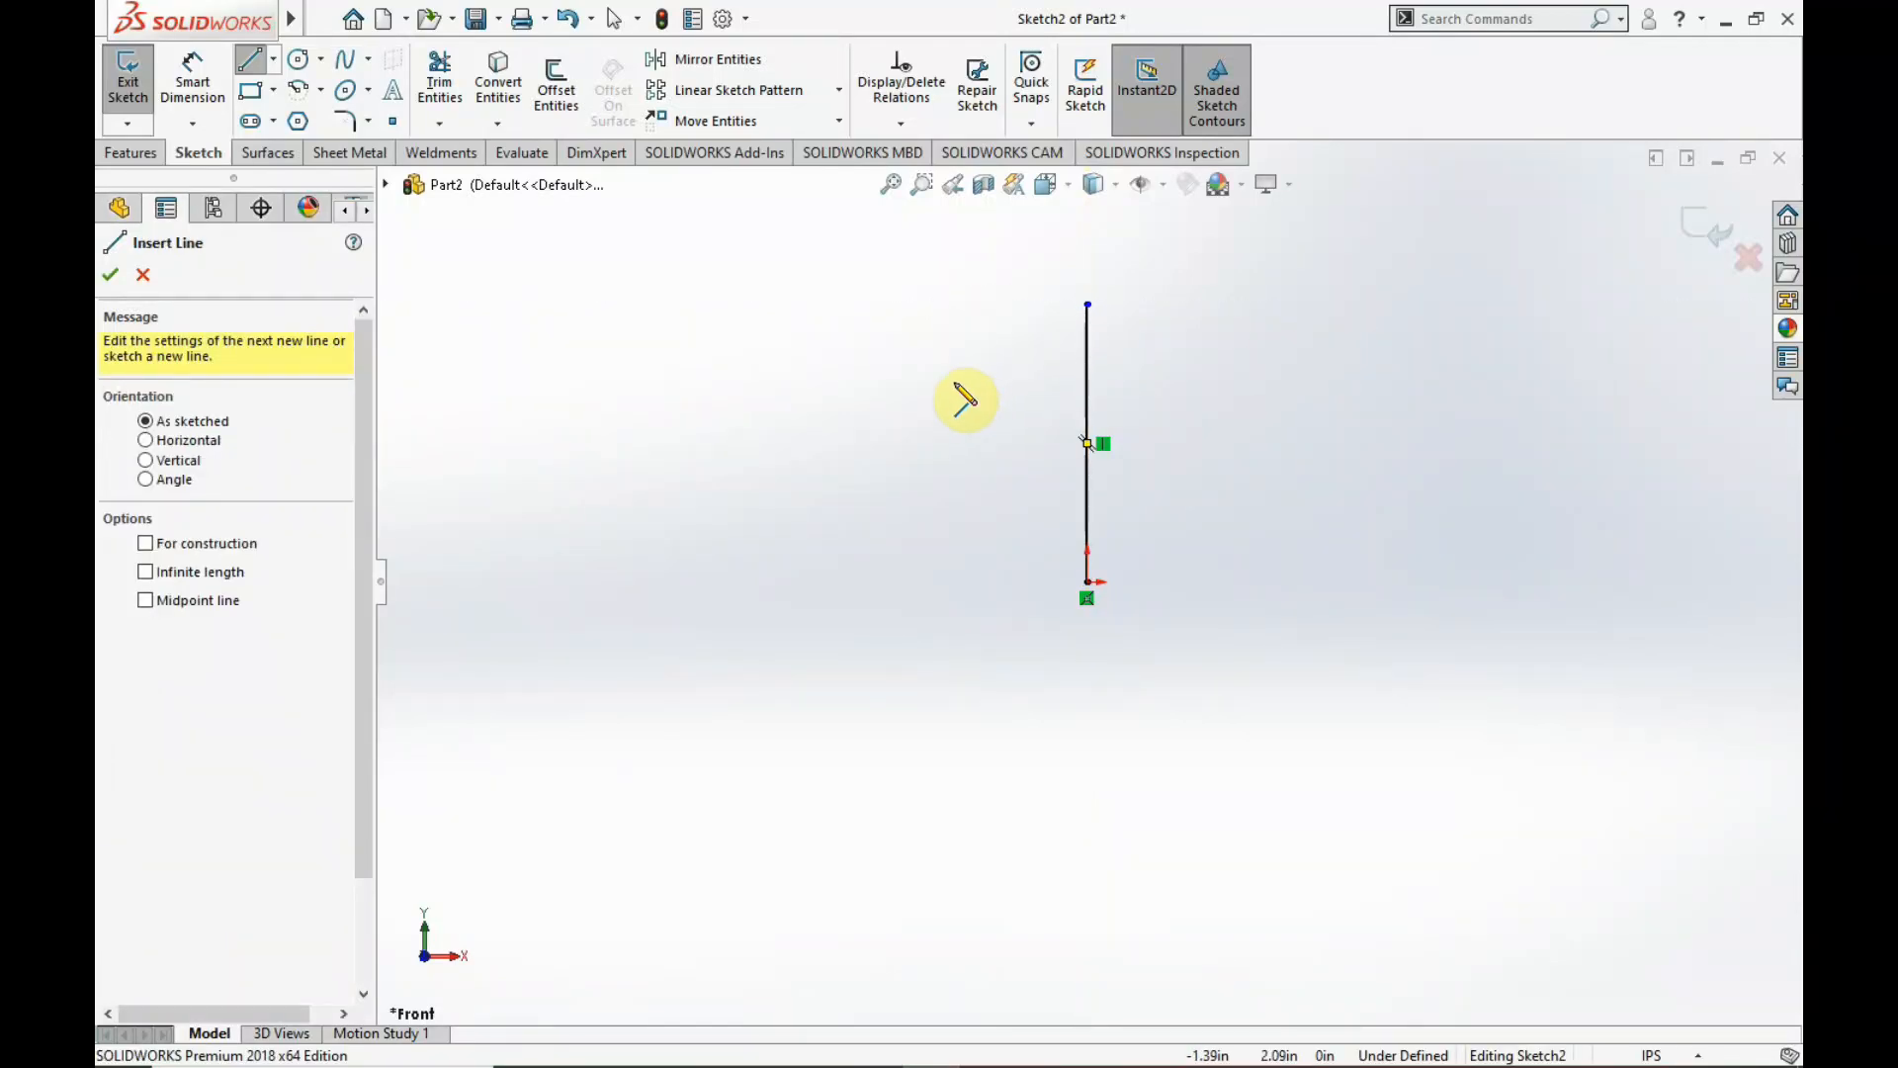
- Sketch a C-shaped chain open to the left across the vertical line, with horizontal lines about 3.6 in long joined by a vertical side
left_click(936, 356)
left_click(1279, 356)
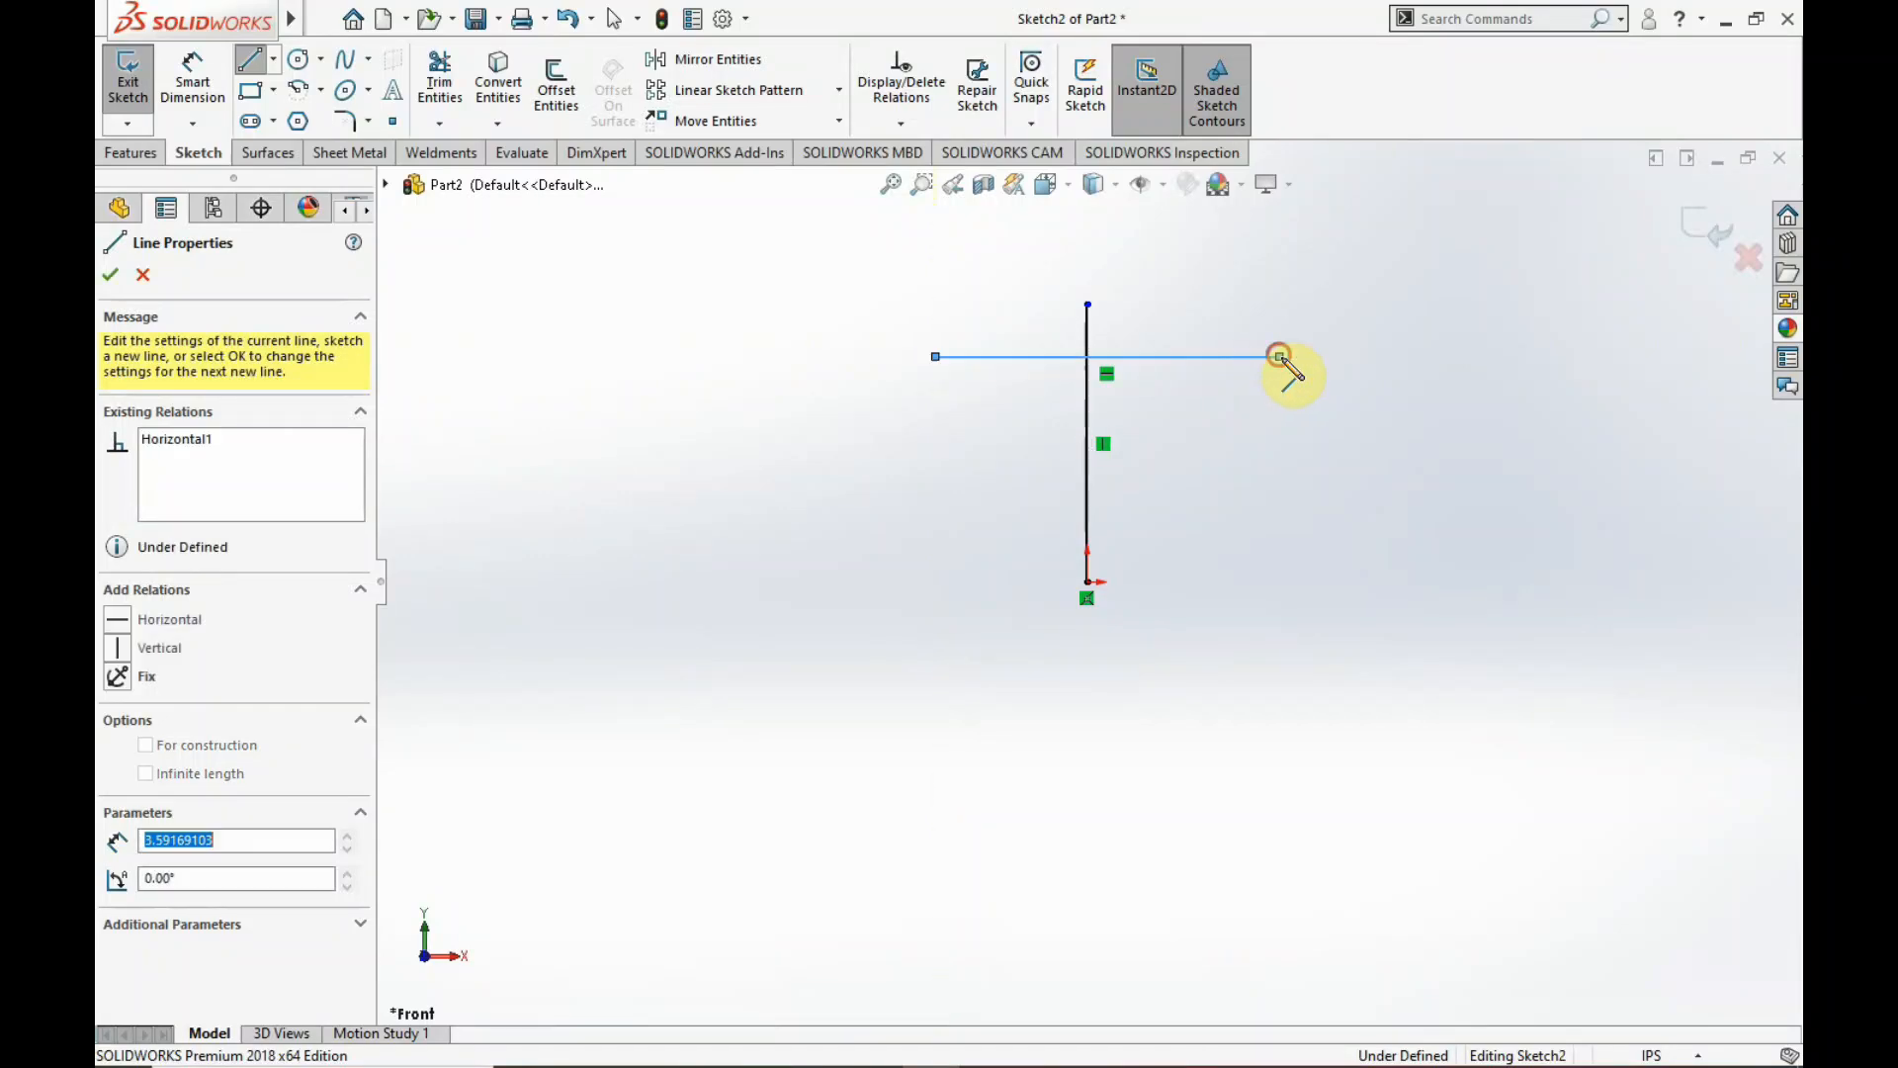
left_click(1279, 536)
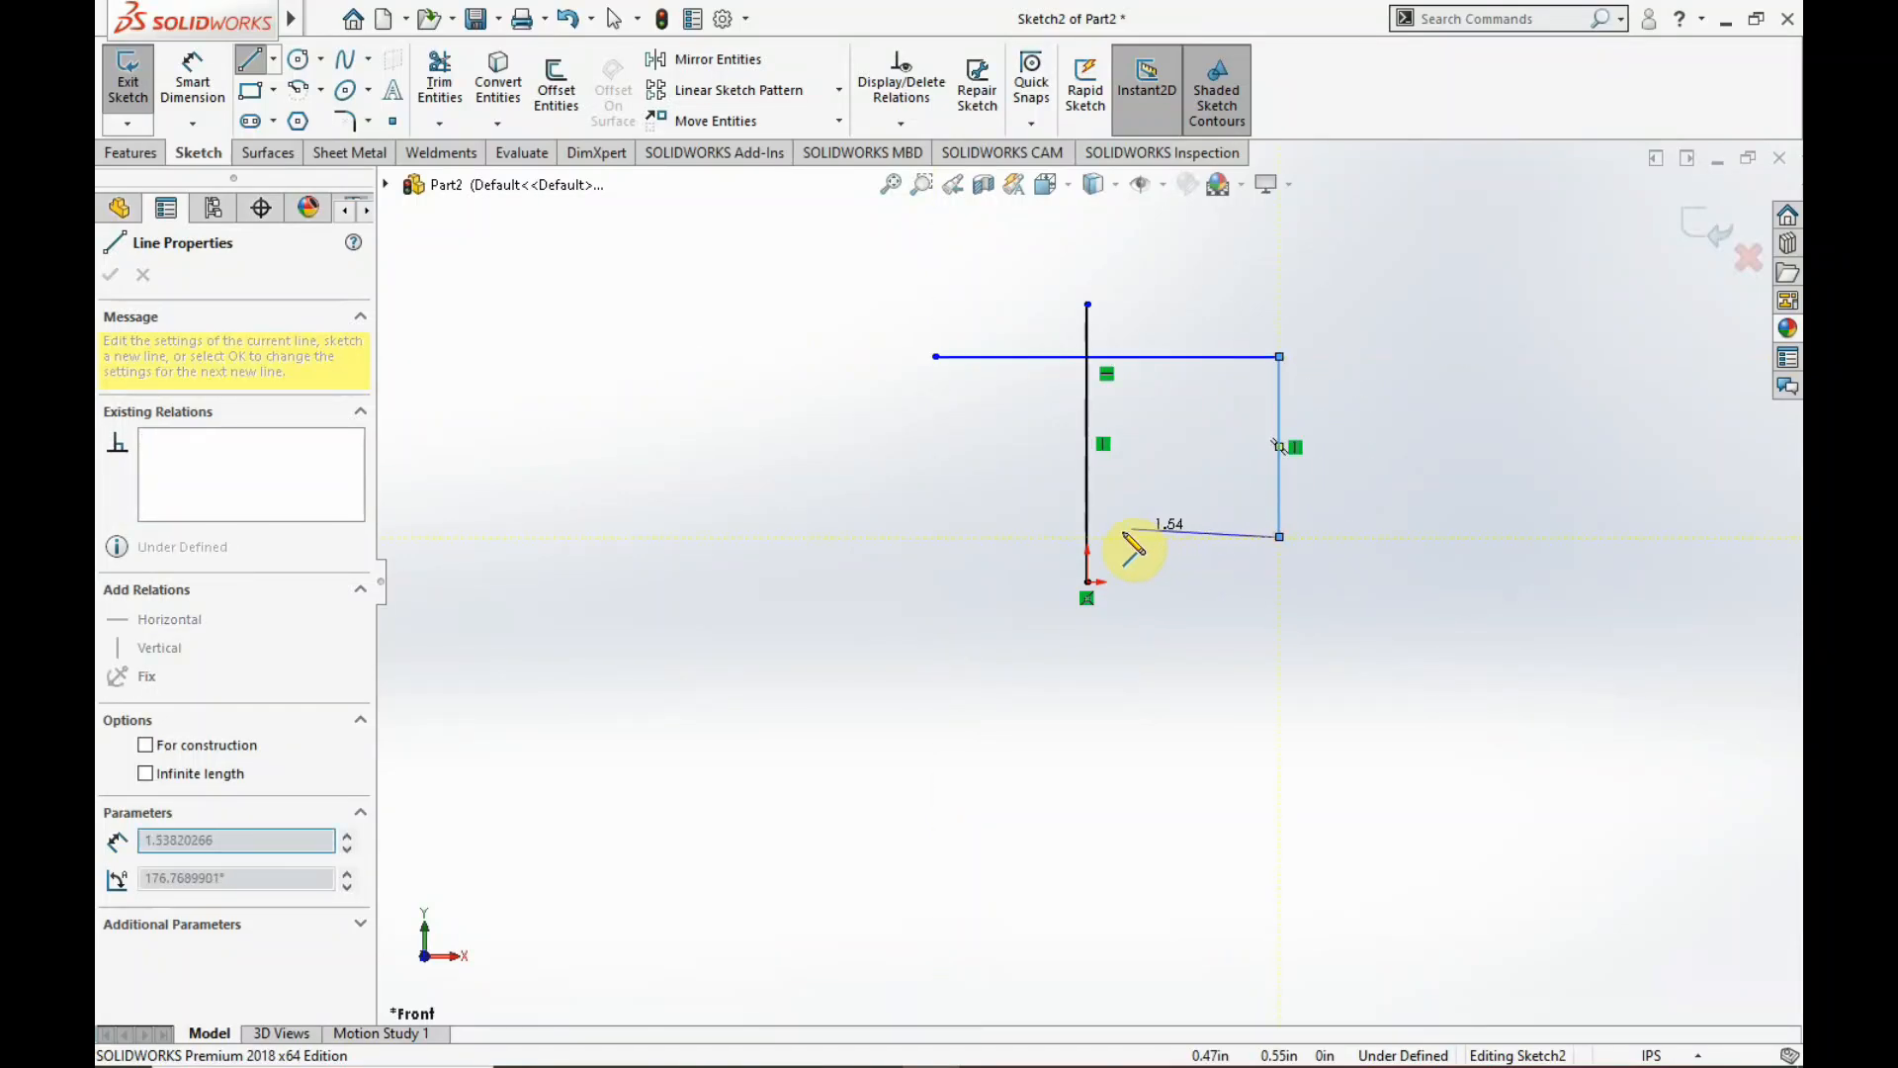
left_click(934, 537)
right_click(1013, 447)
left_click(1018, 450)
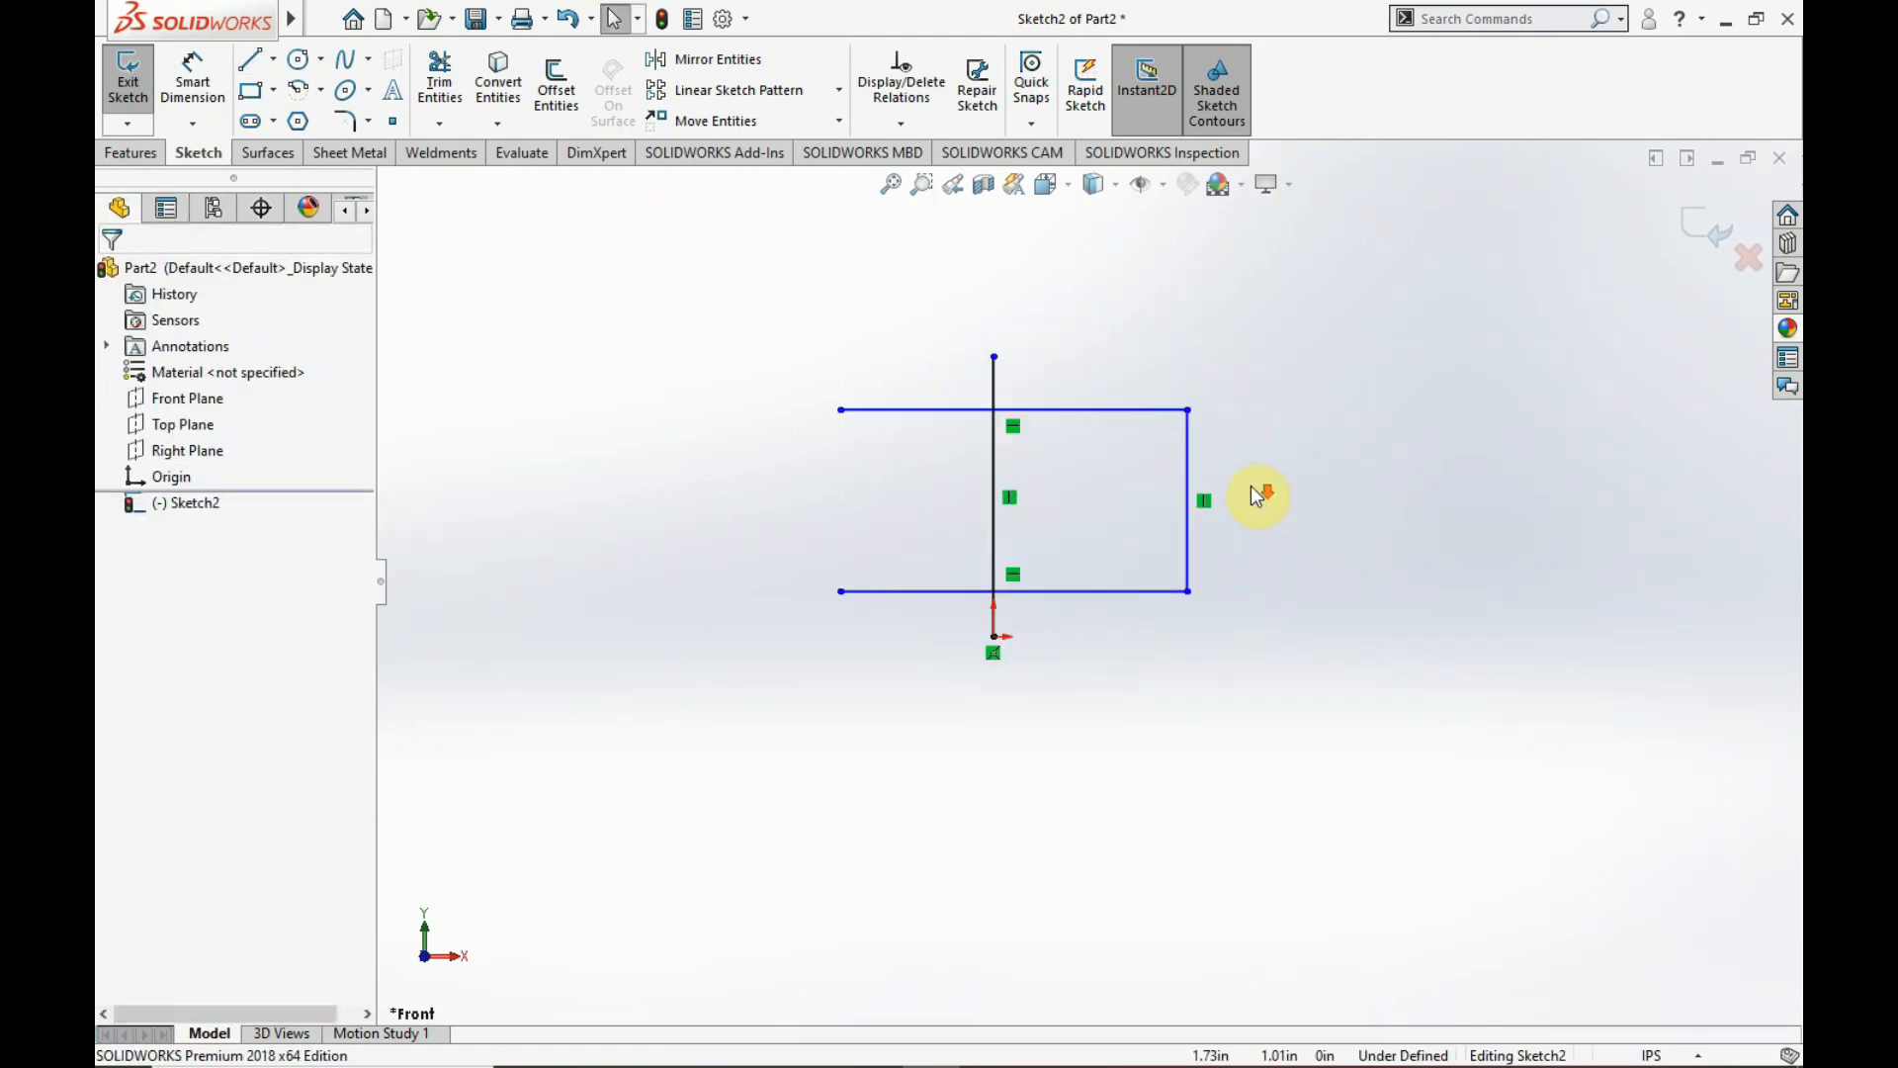
scroll(1157, 475, "down", 3)
left_click(1021, 347)
left_click(203, 79)
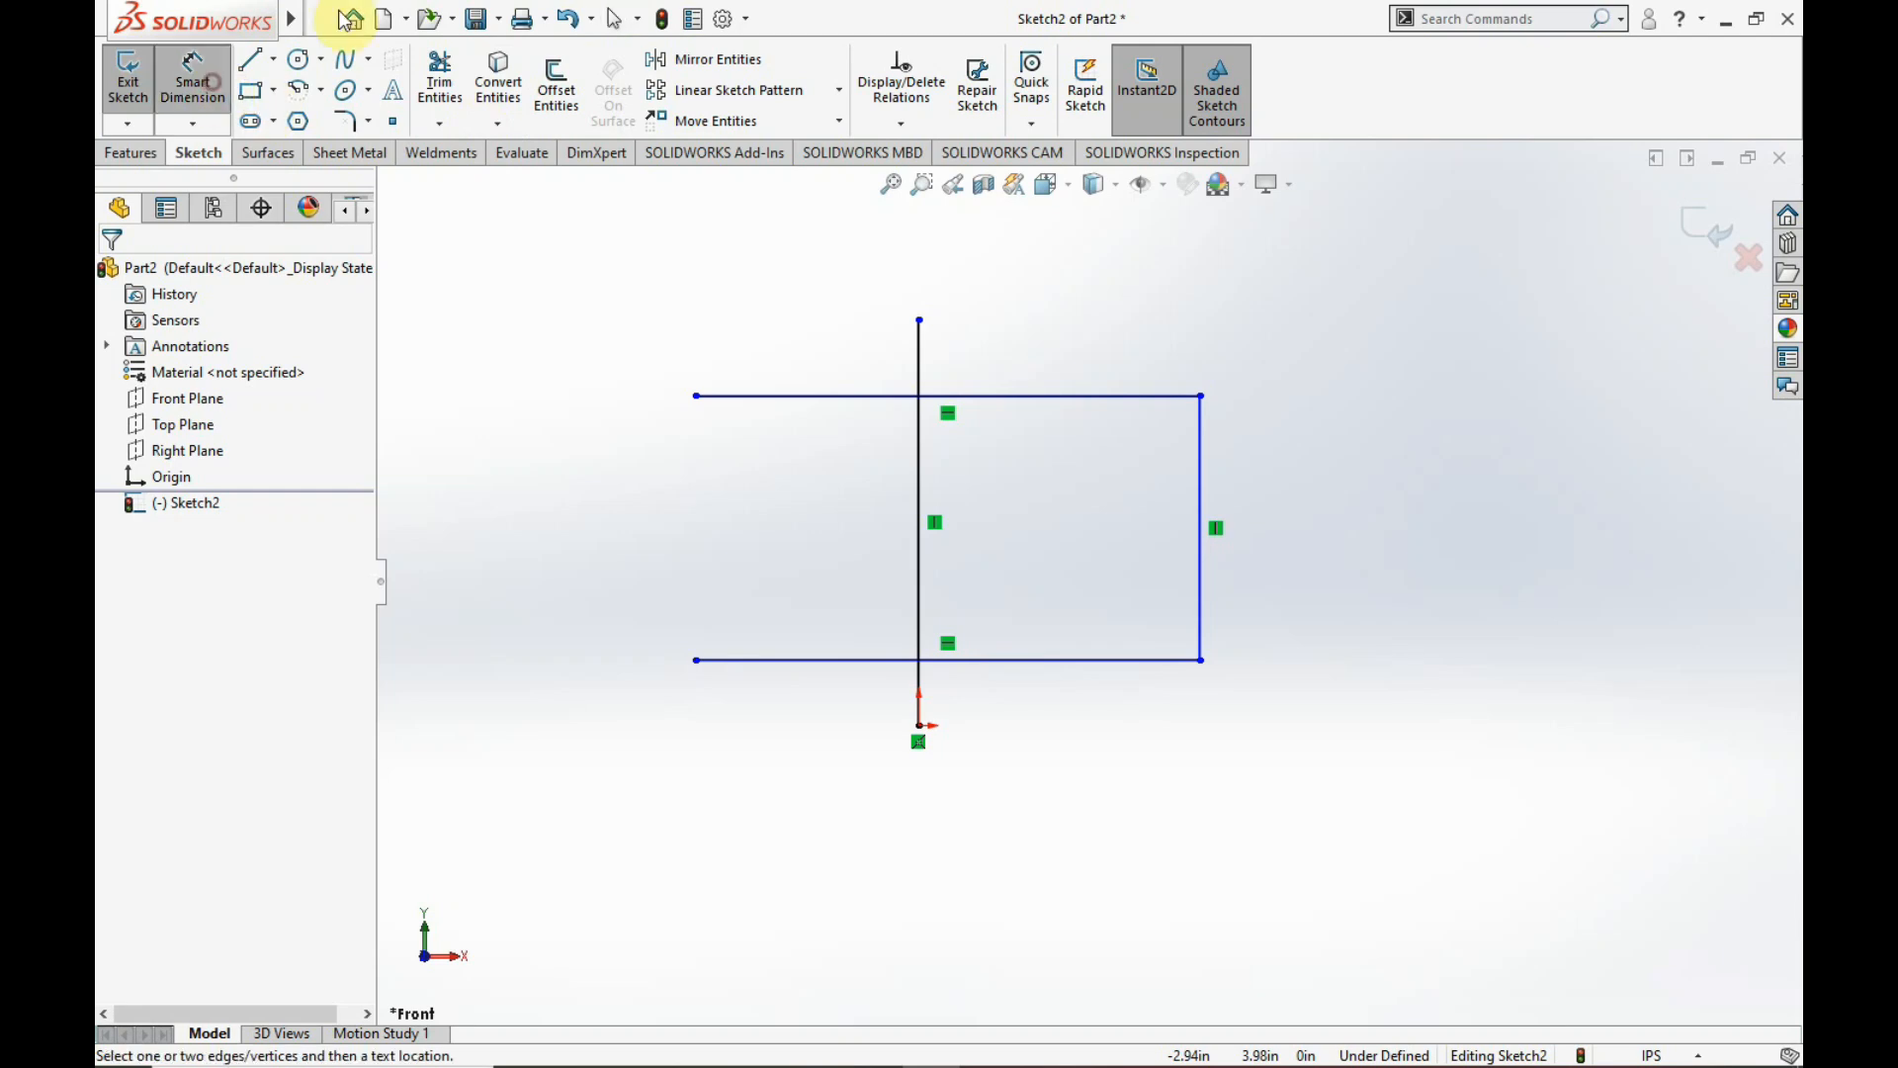
left_click(1075, 398)
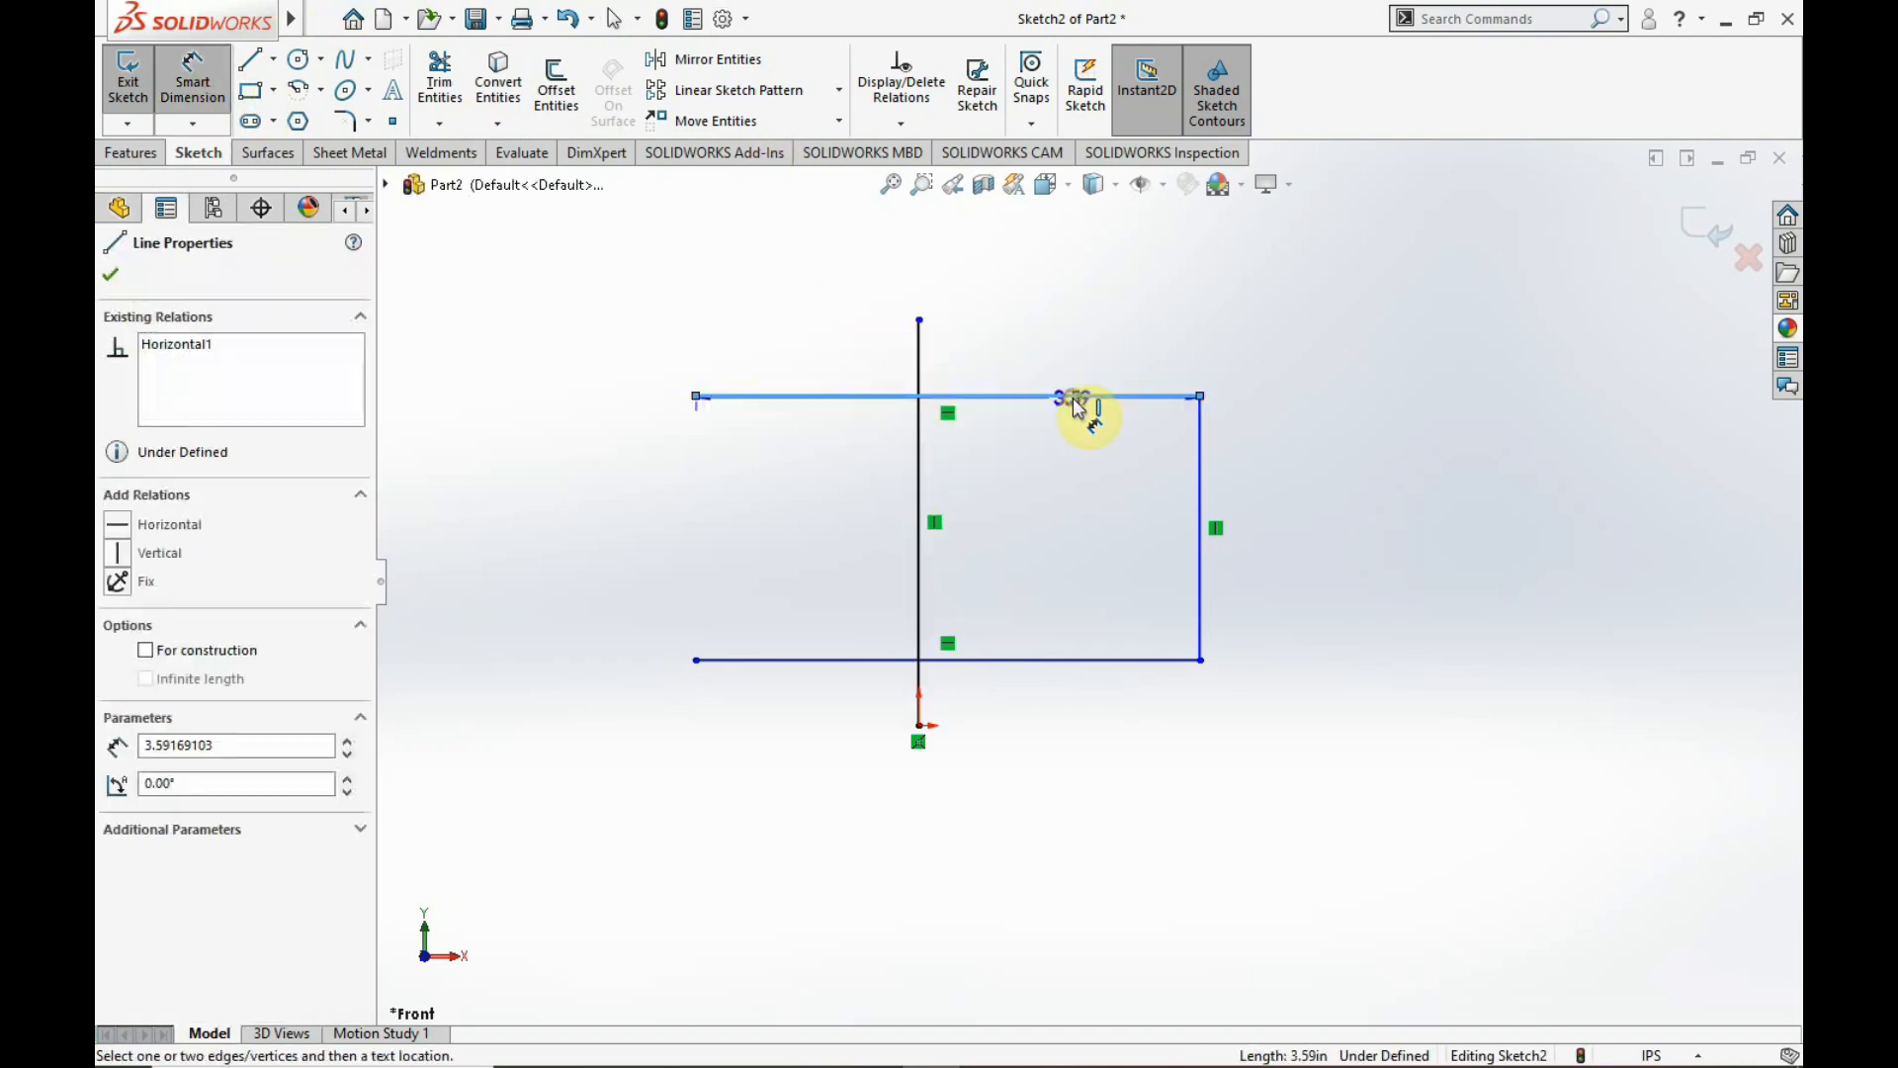
key("Escape")
- Switch the document units to MMGS (millimeter, gram, second) and reopen Sketch2 for editing
left_click(1698, 1056)
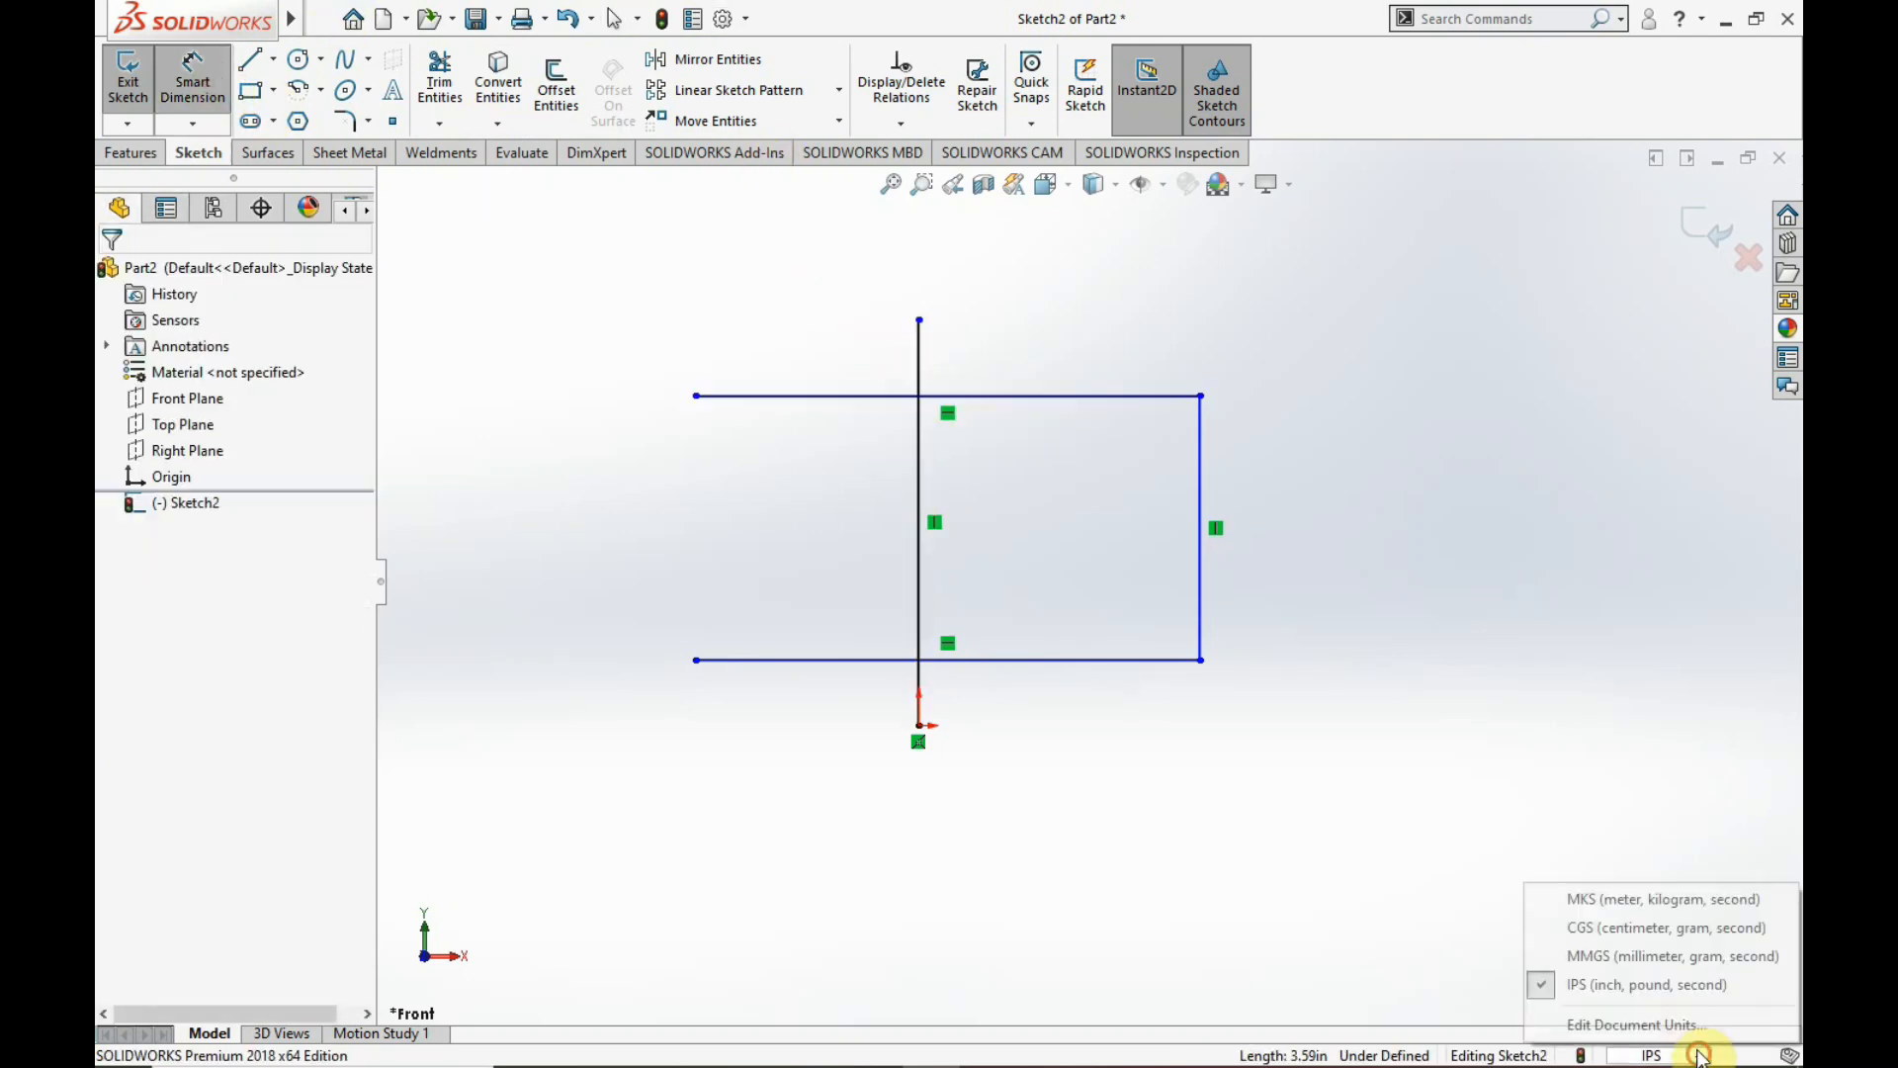
left_click(1669, 960)
double_click(1589, 731)
left_click(200, 501)
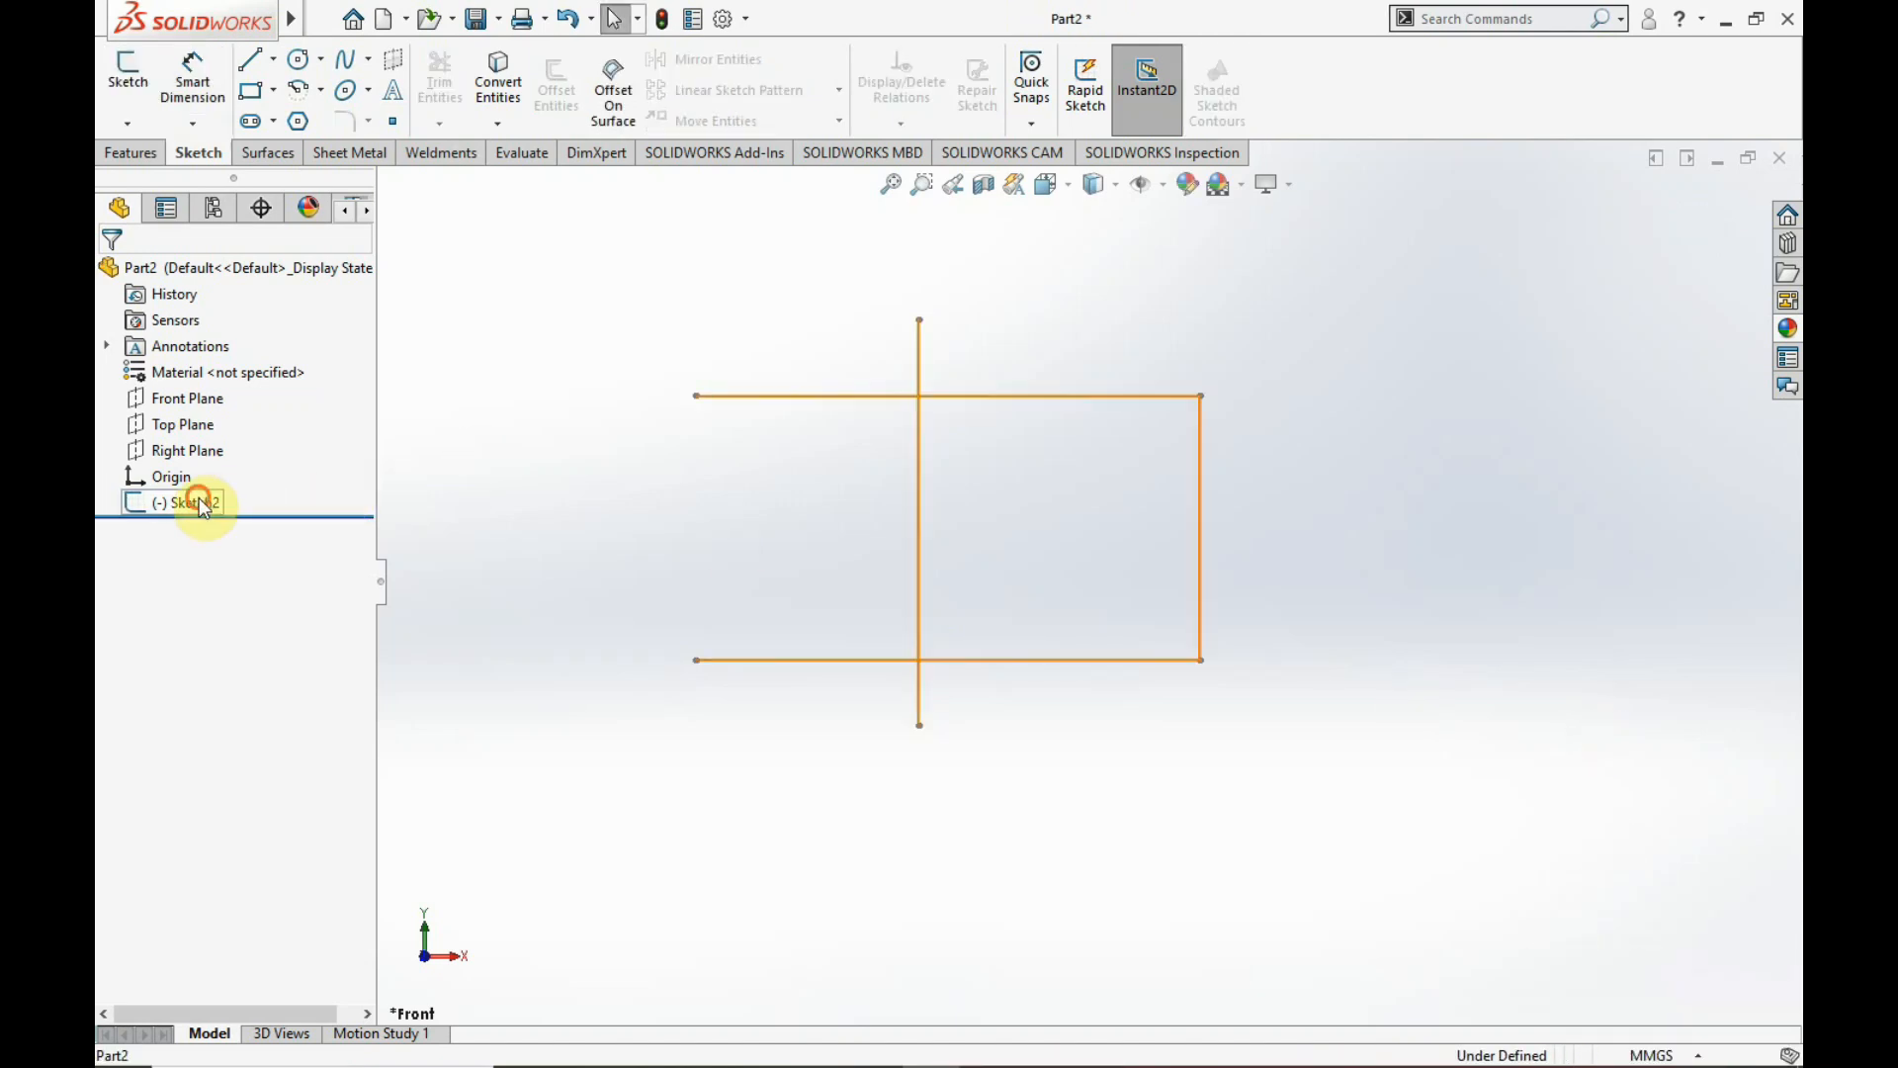
left_click(123, 427)
- Dimension the upper horizontal line's length as 100 mm, placing the dimension above it
left_click(193, 79)
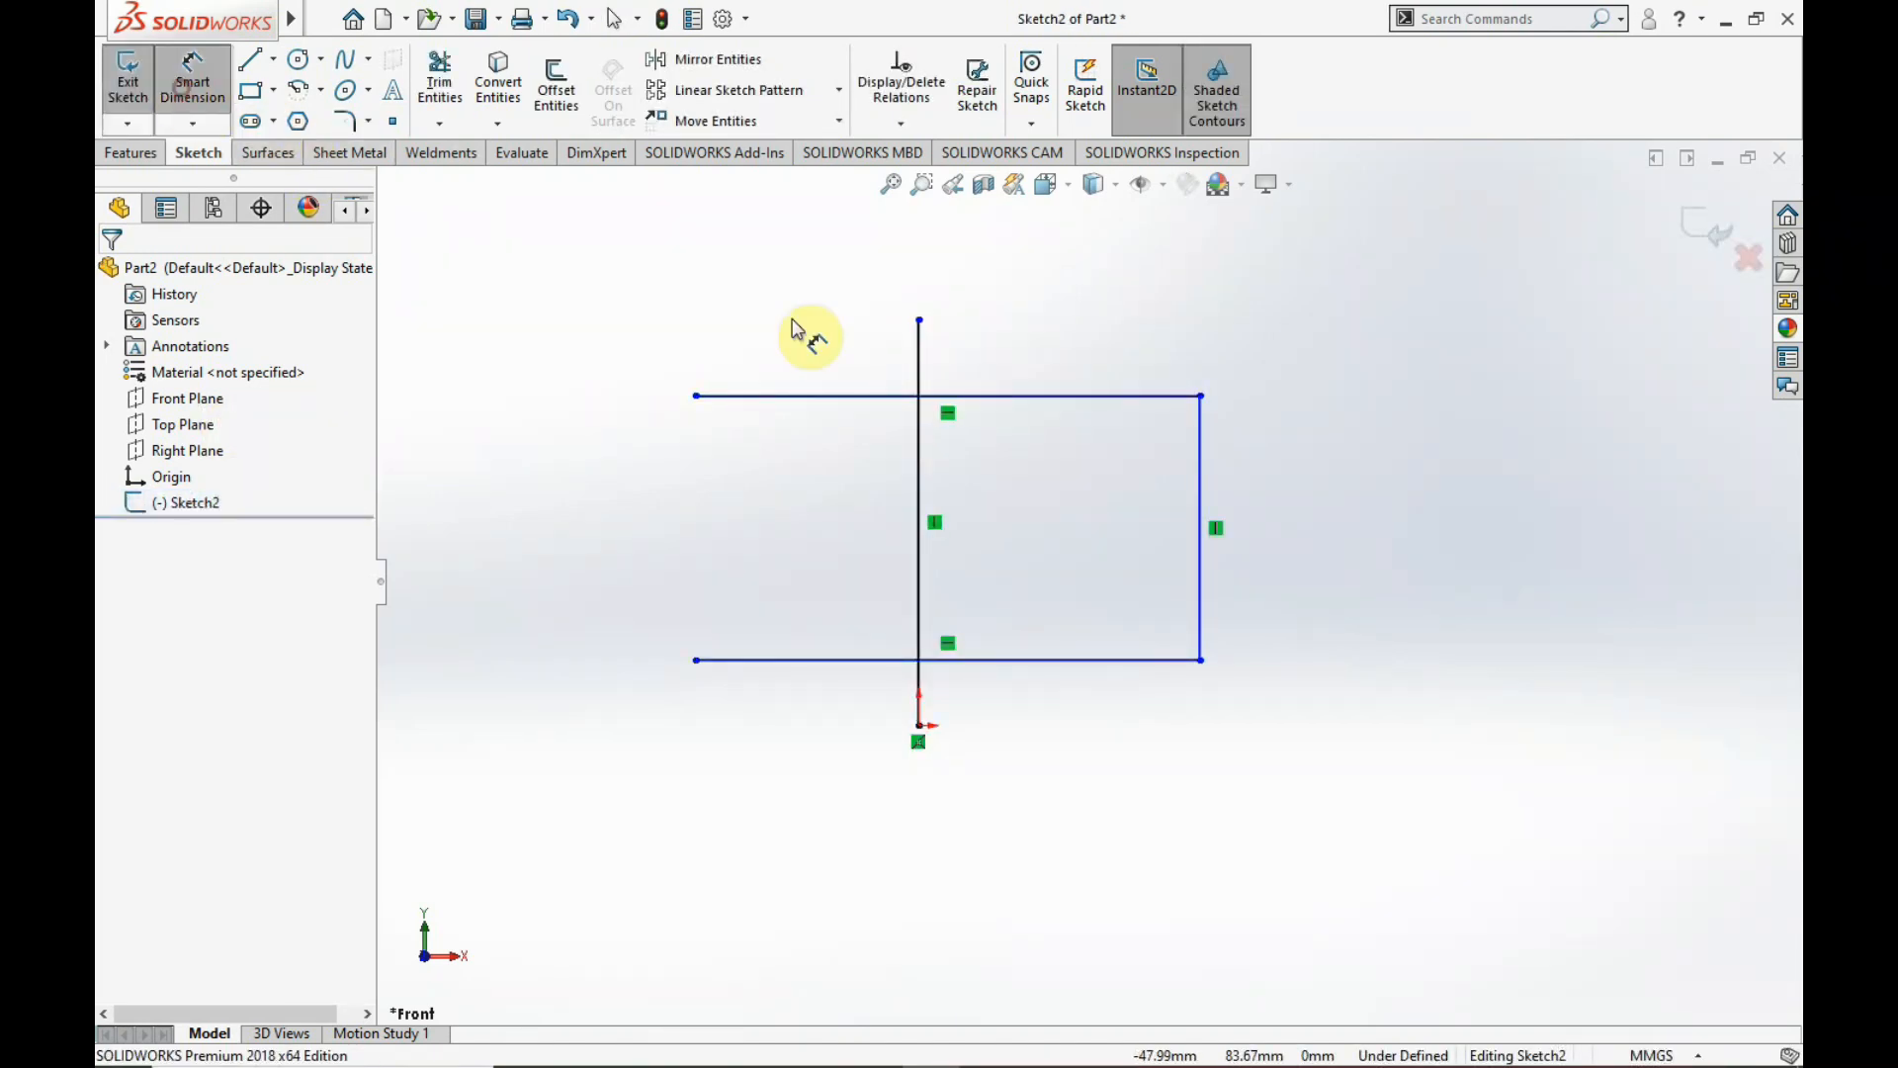
left_click(986, 396)
left_click(1001, 285)
type("100")
key("Return")
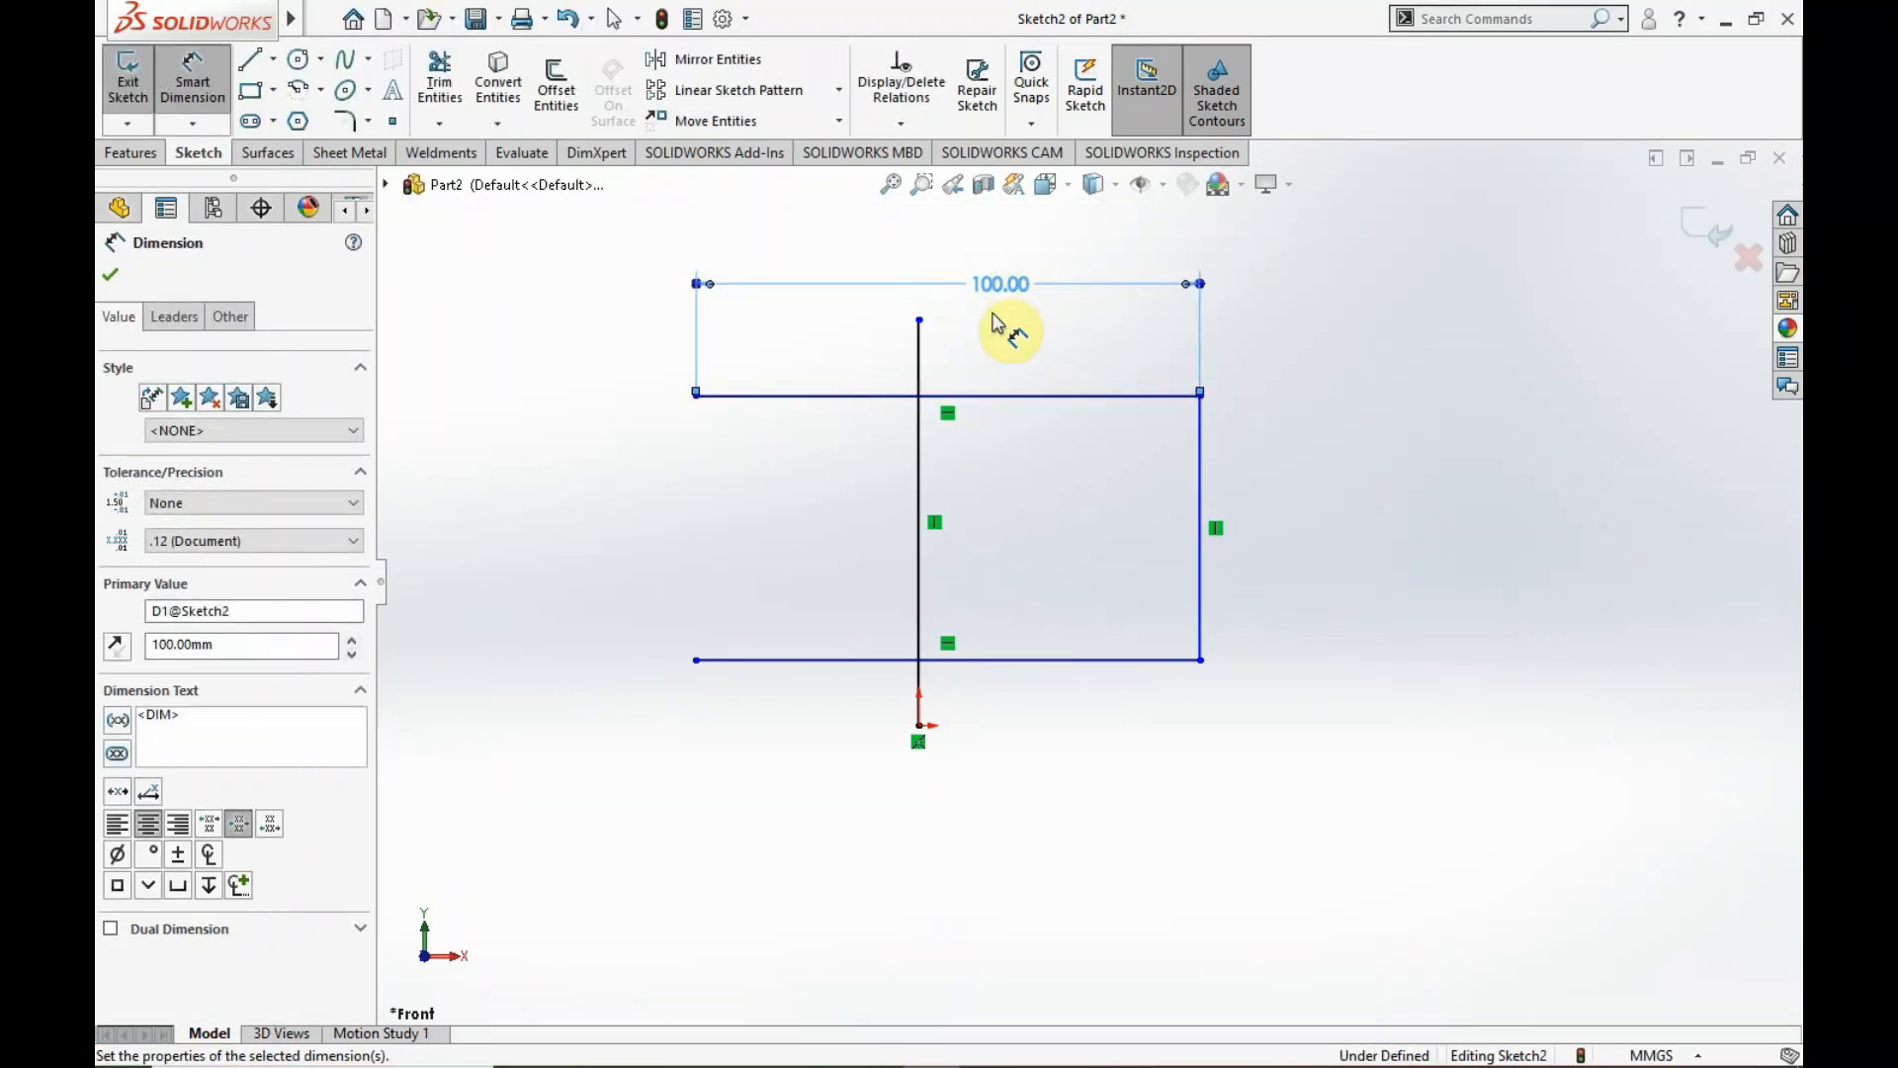
- Dimension the vertical line through the origin as 100 mm long
left_click(919, 460)
left_click(835, 467)
type("100")
key("Return")
key("Escape")
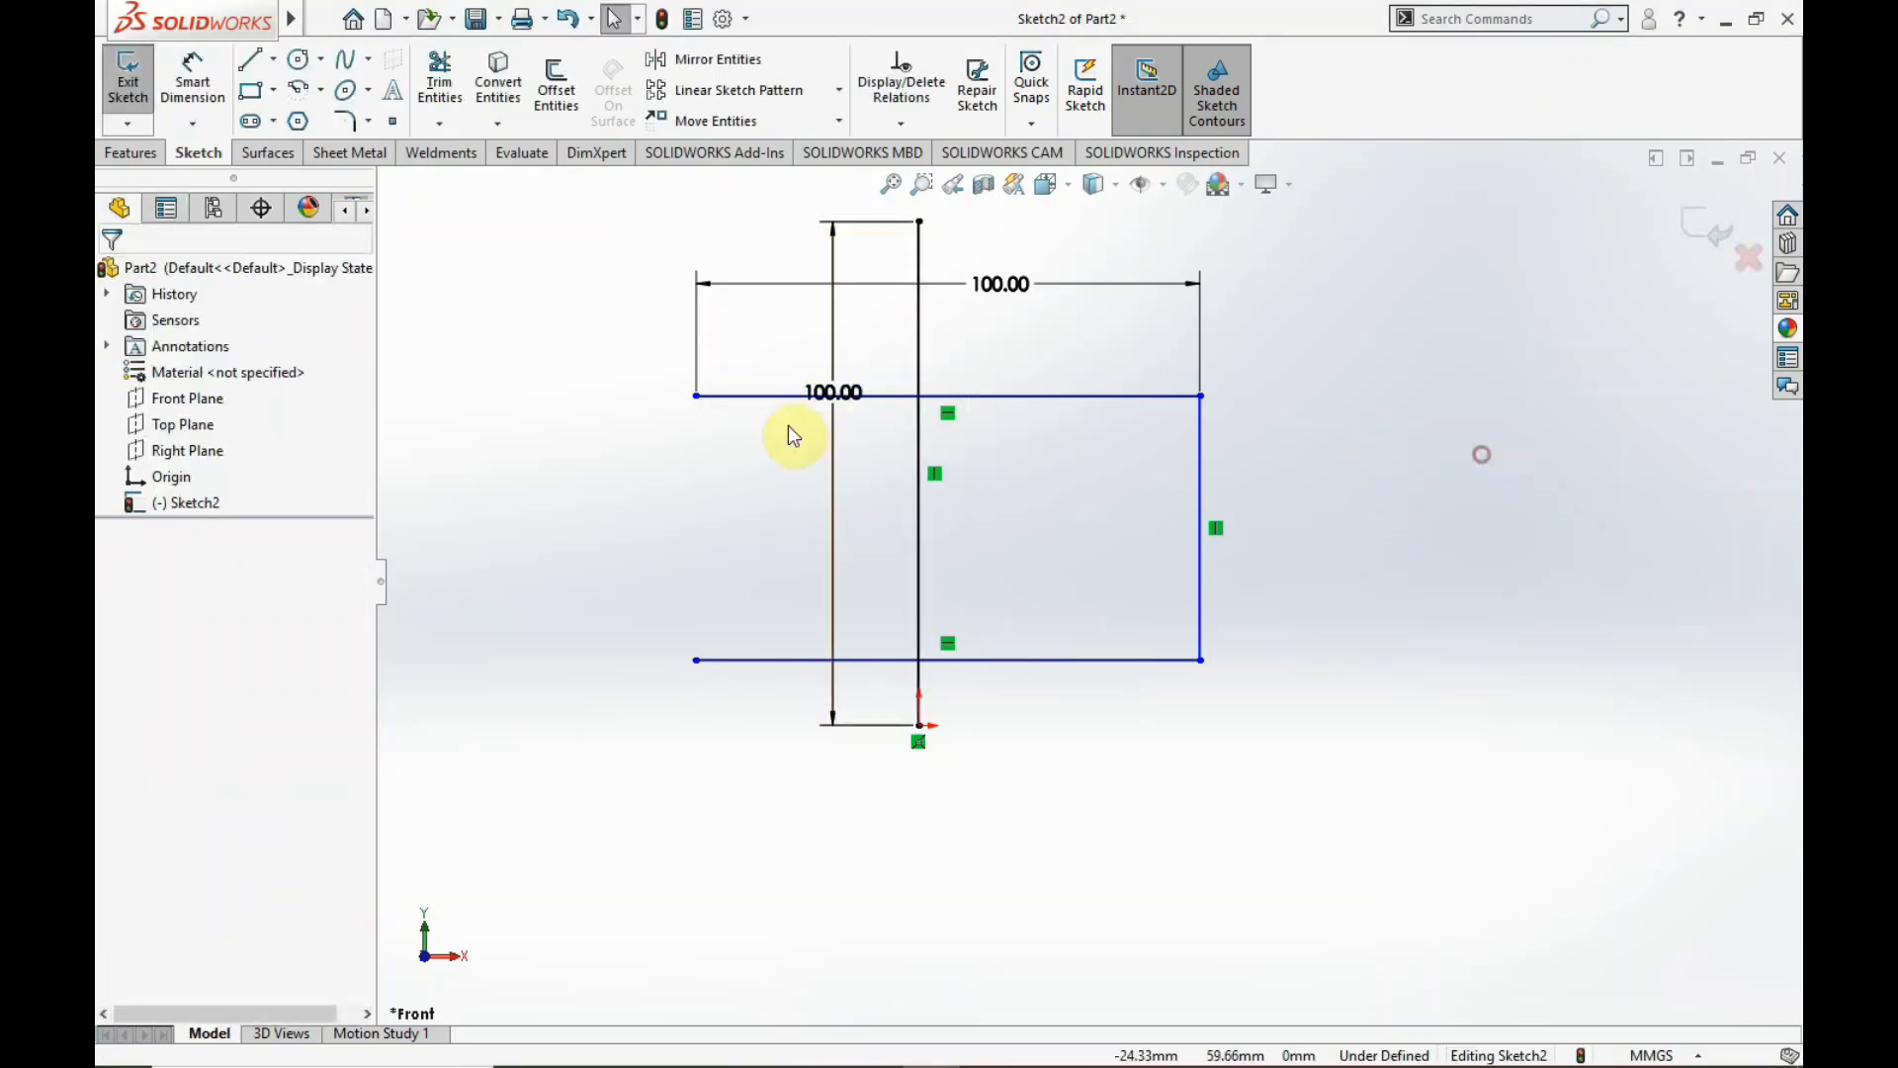
- Apply a horizontal relation to the two free left endpoints of the horizontal lines, delete it, and add a vertical relation instead
left_click(696, 396)
left_click(696, 660, "ctrl")
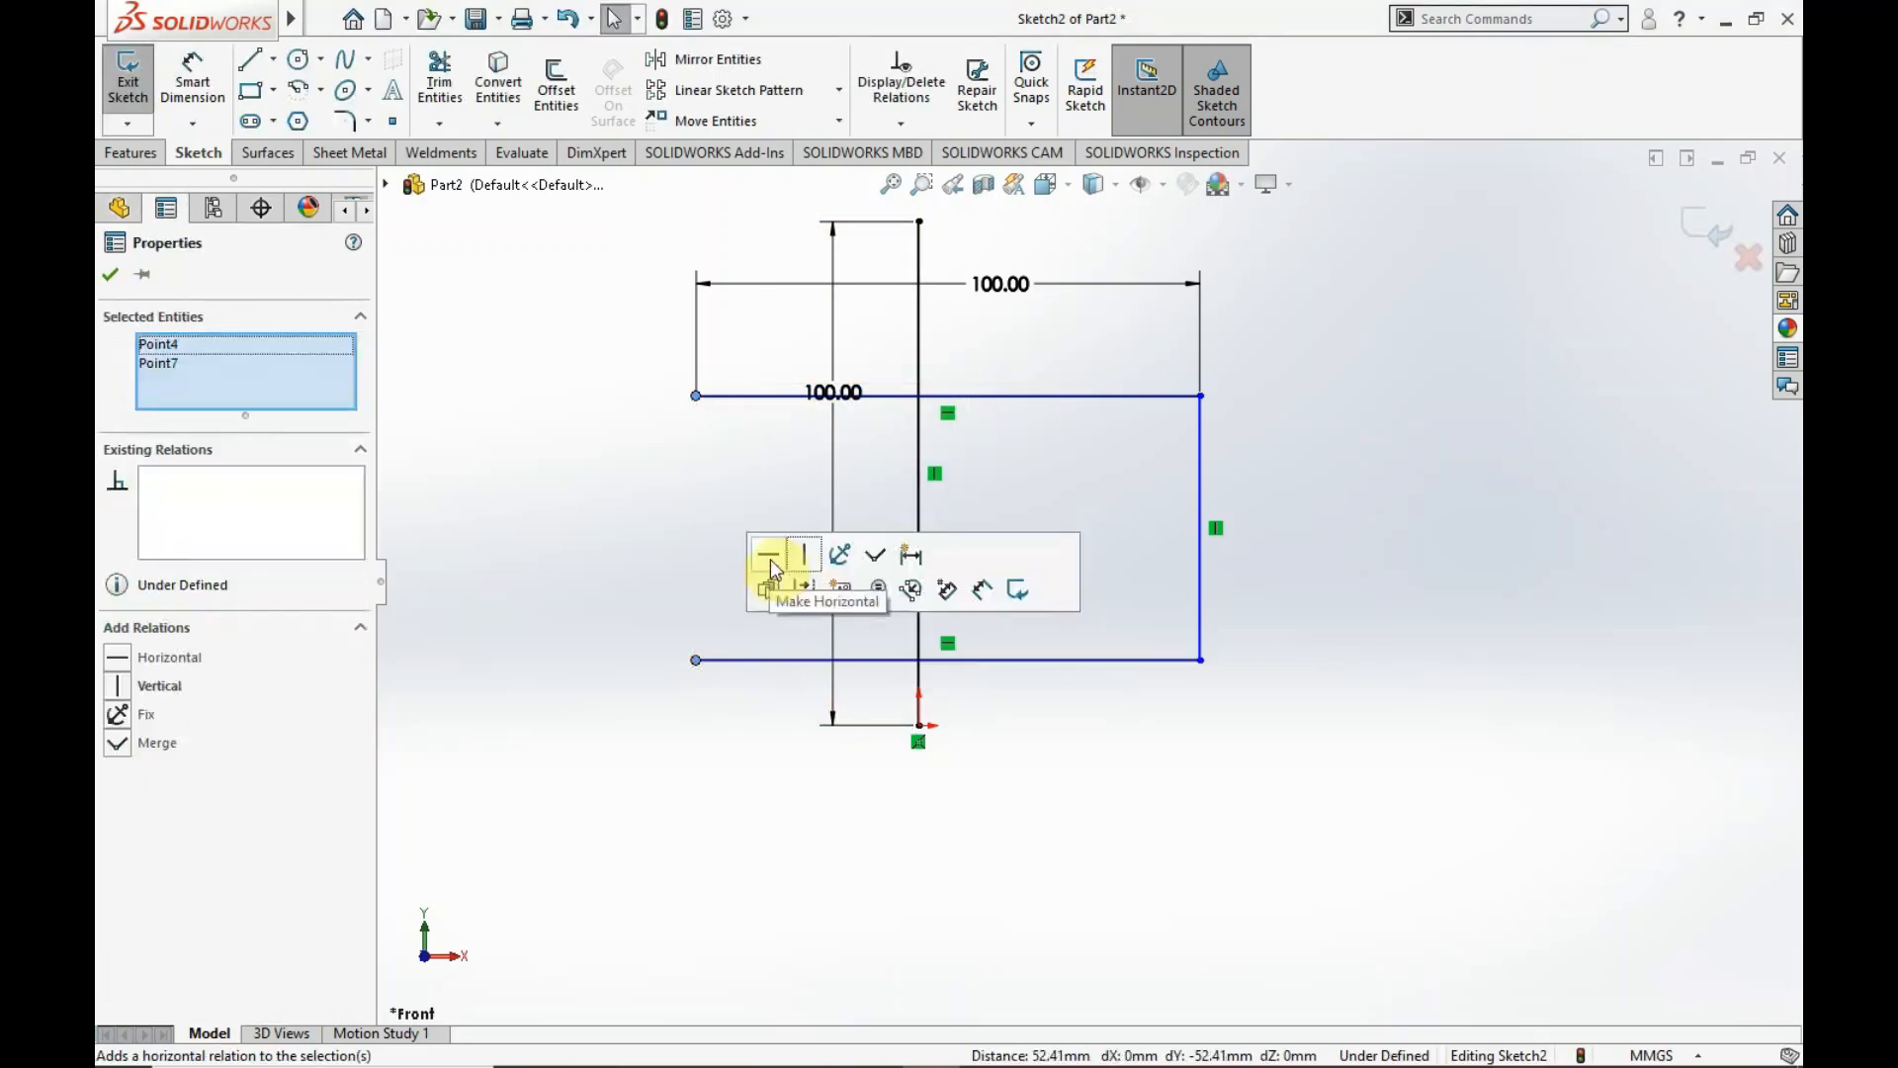
left_click(769, 560)
left_click(184, 480)
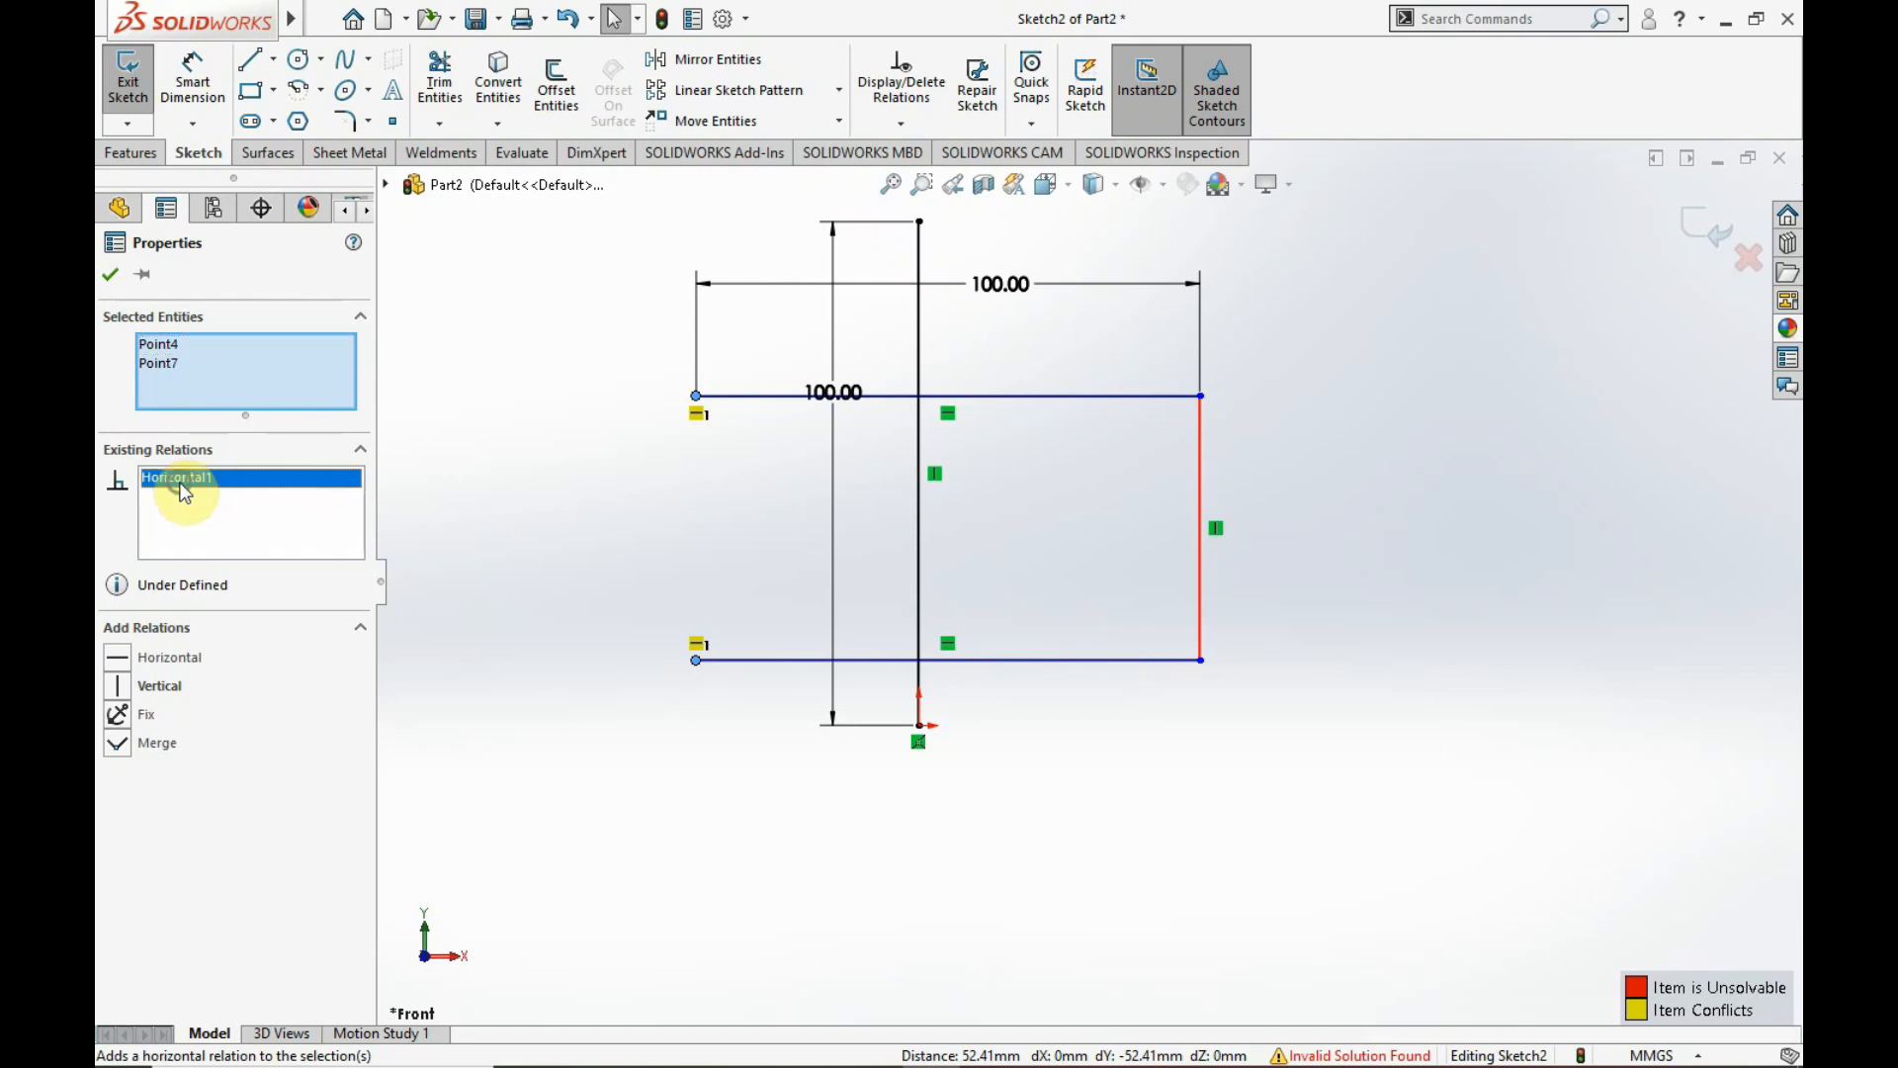
key("Delete")
left_click(119, 686)
left_click(590, 524)
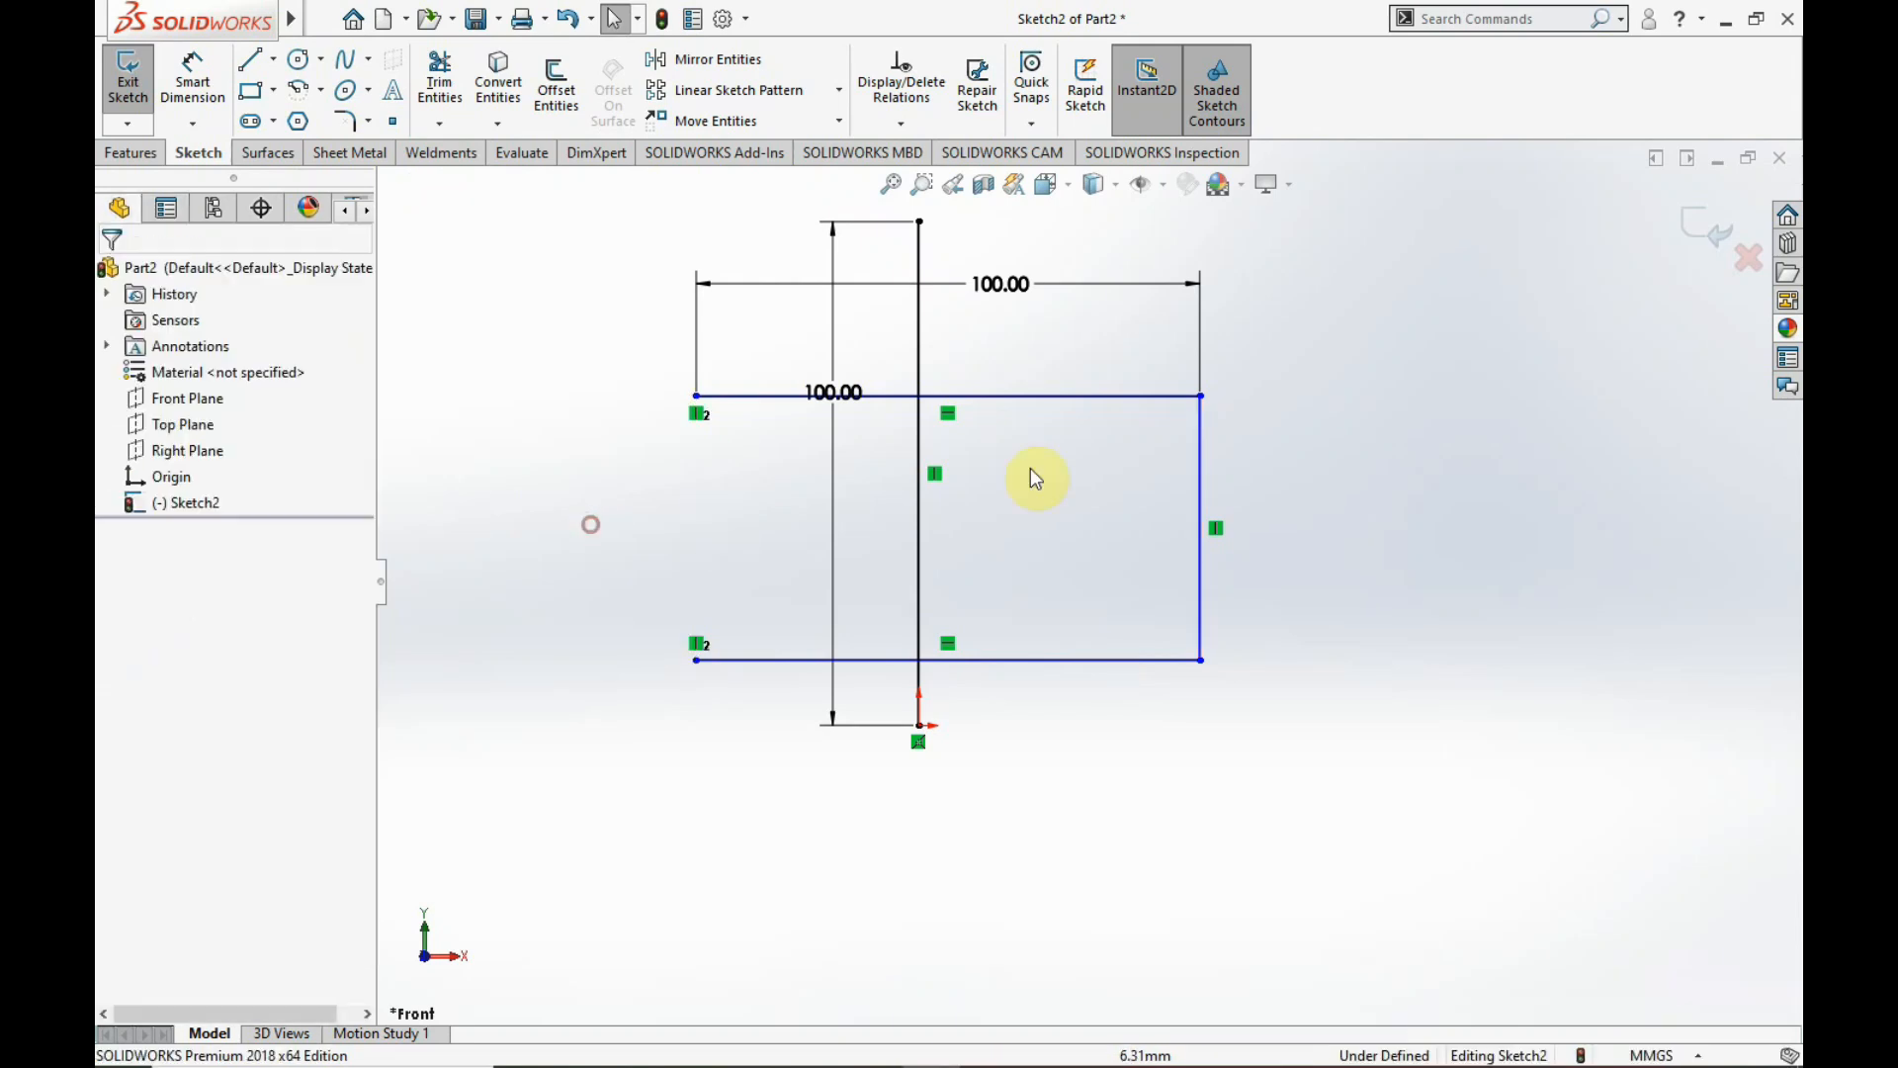
- Dimension the vertical side joining the two horizontal lines as 80 mm and exit the sketch
scroll(1127, 465, "down", 3)
scroll(1102, 613, "up", 3)
left_click(1292, 604)
left_click(193, 77)
left_click(1198, 558)
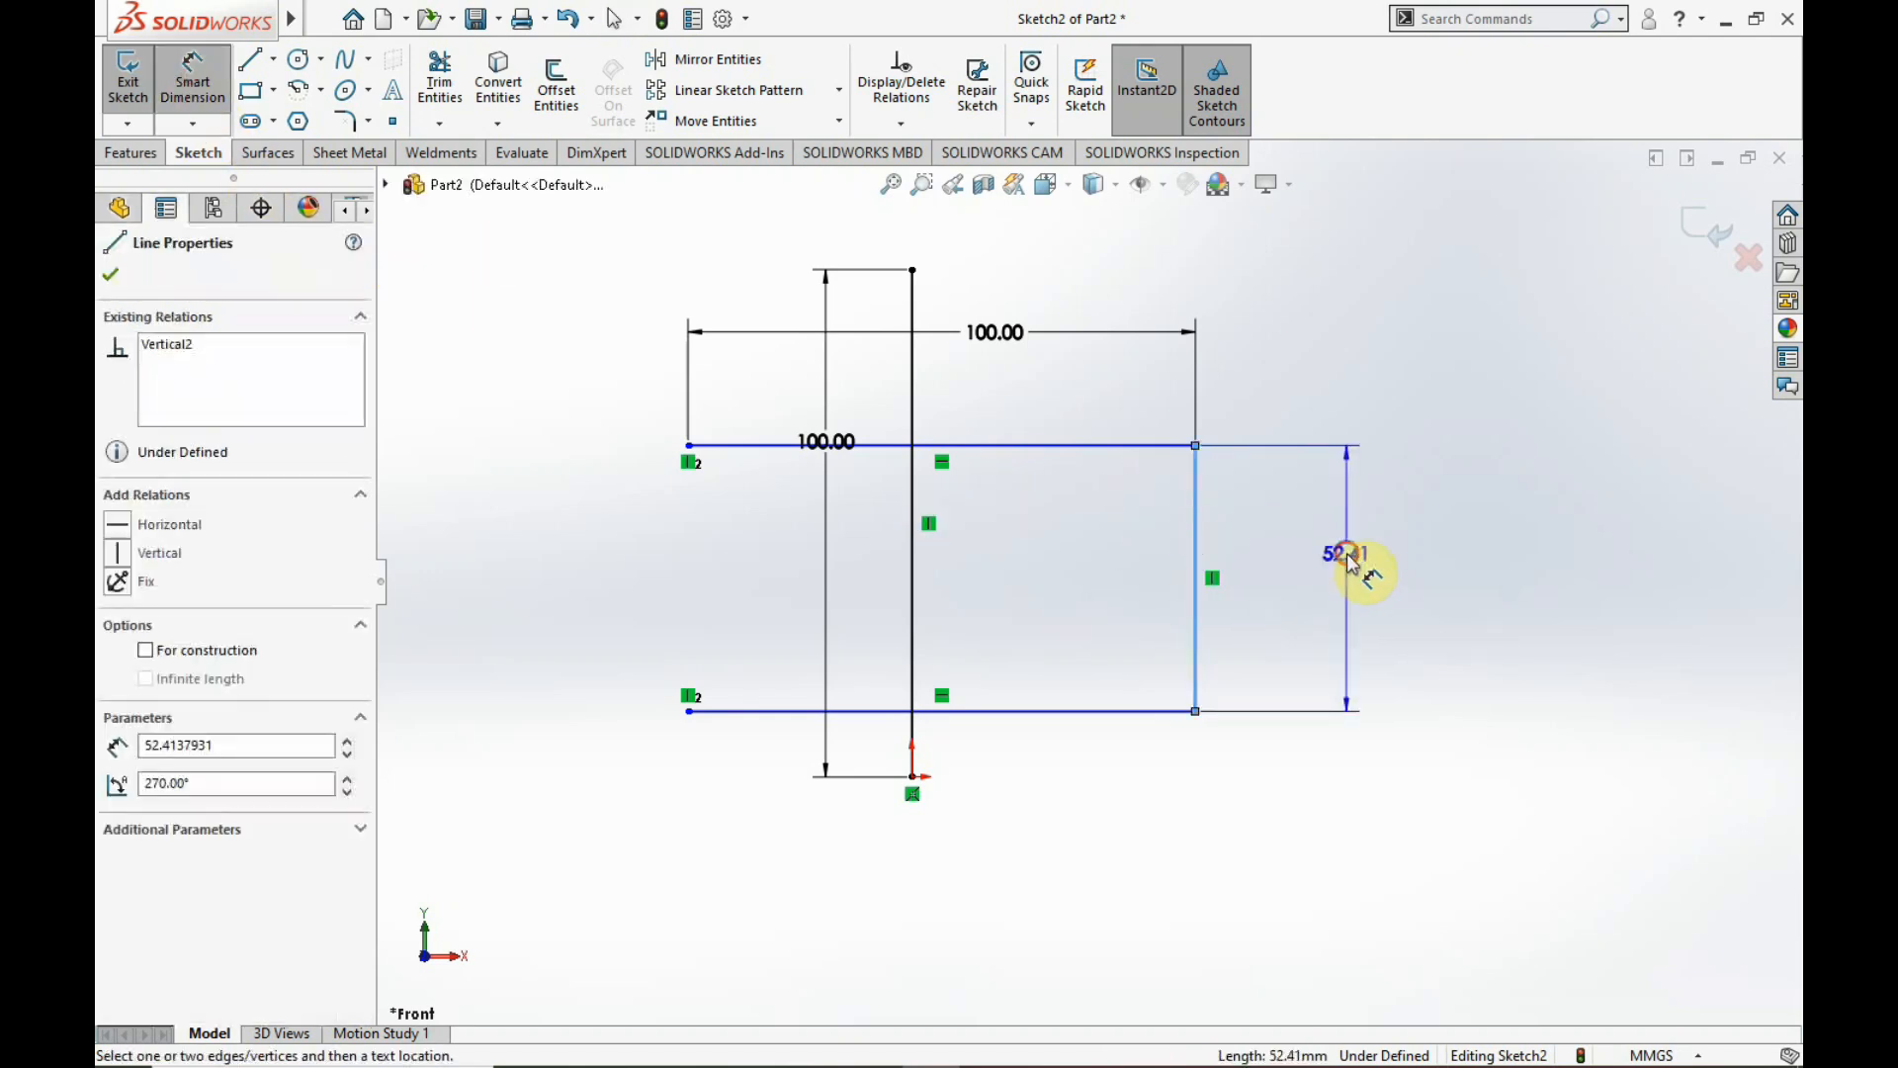
left_click(1346, 554)
key("BackSpace")
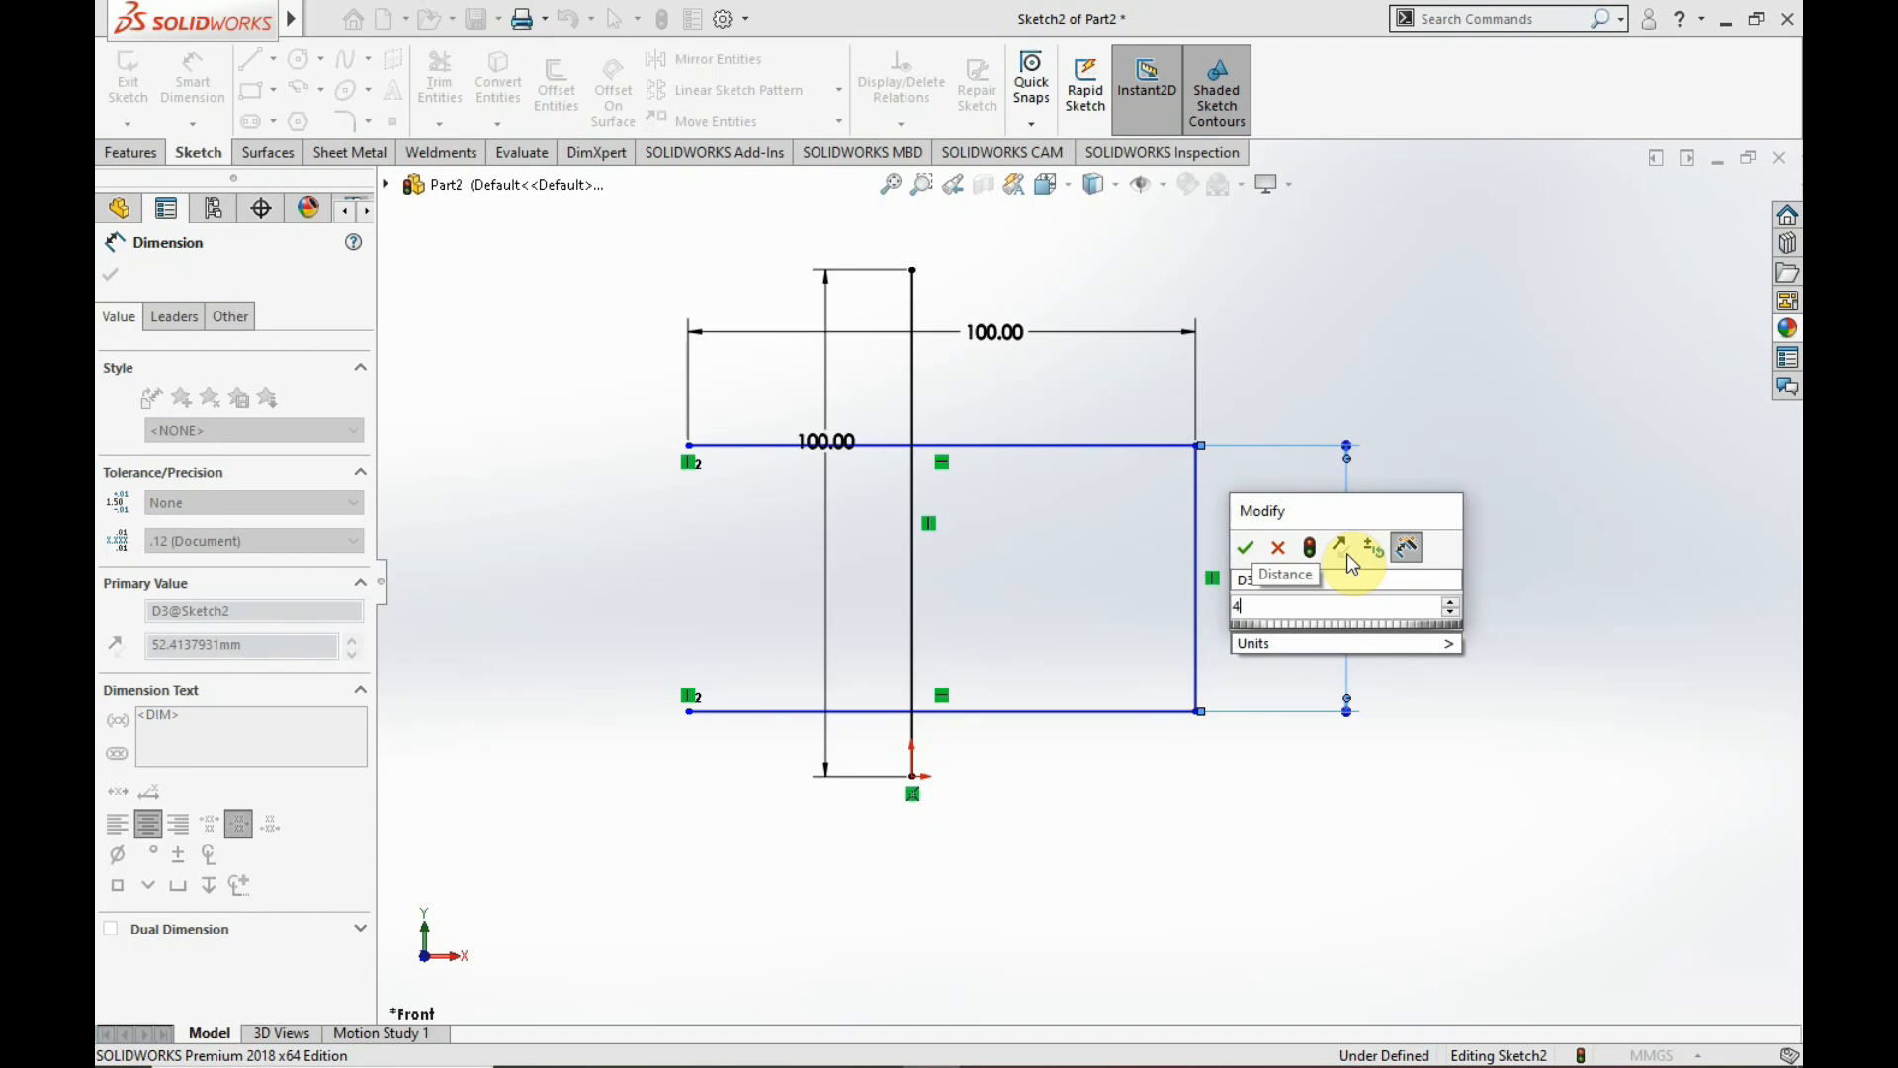
type("80")
key("Return")
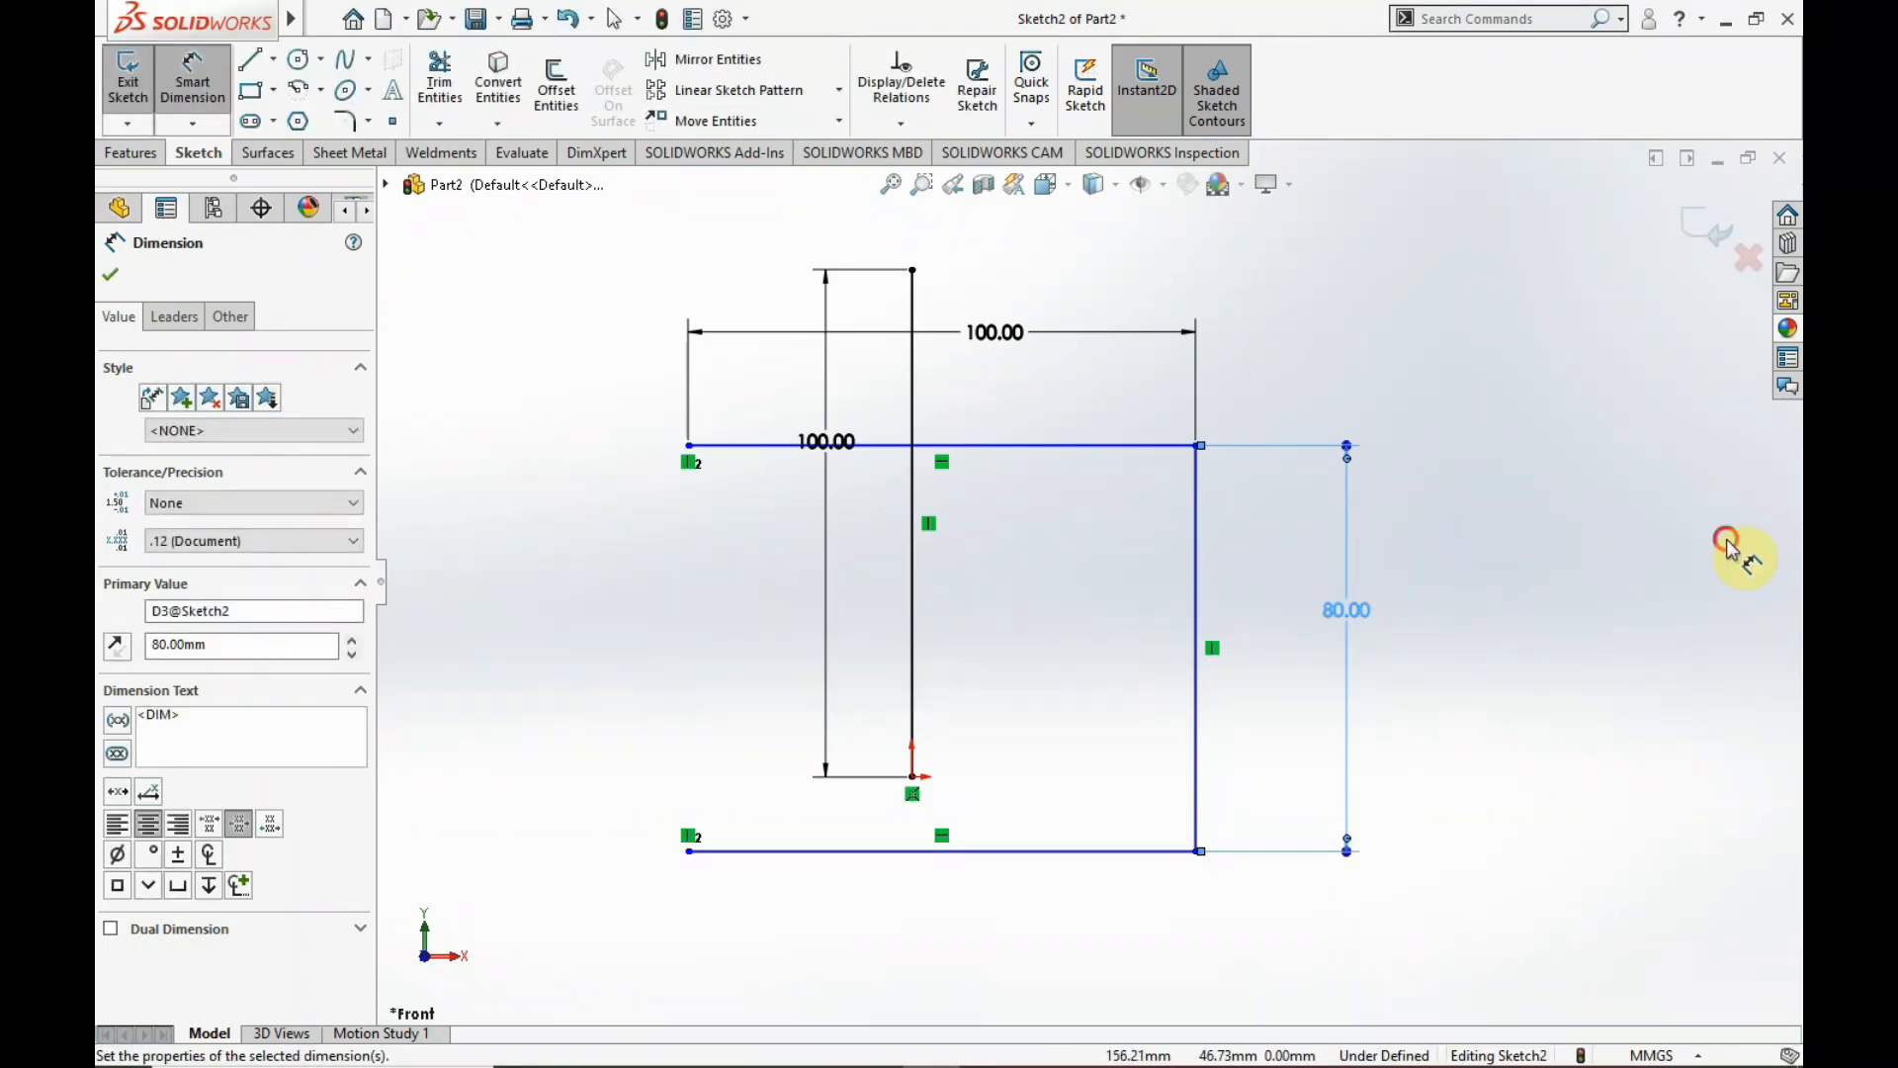
key("Escape")
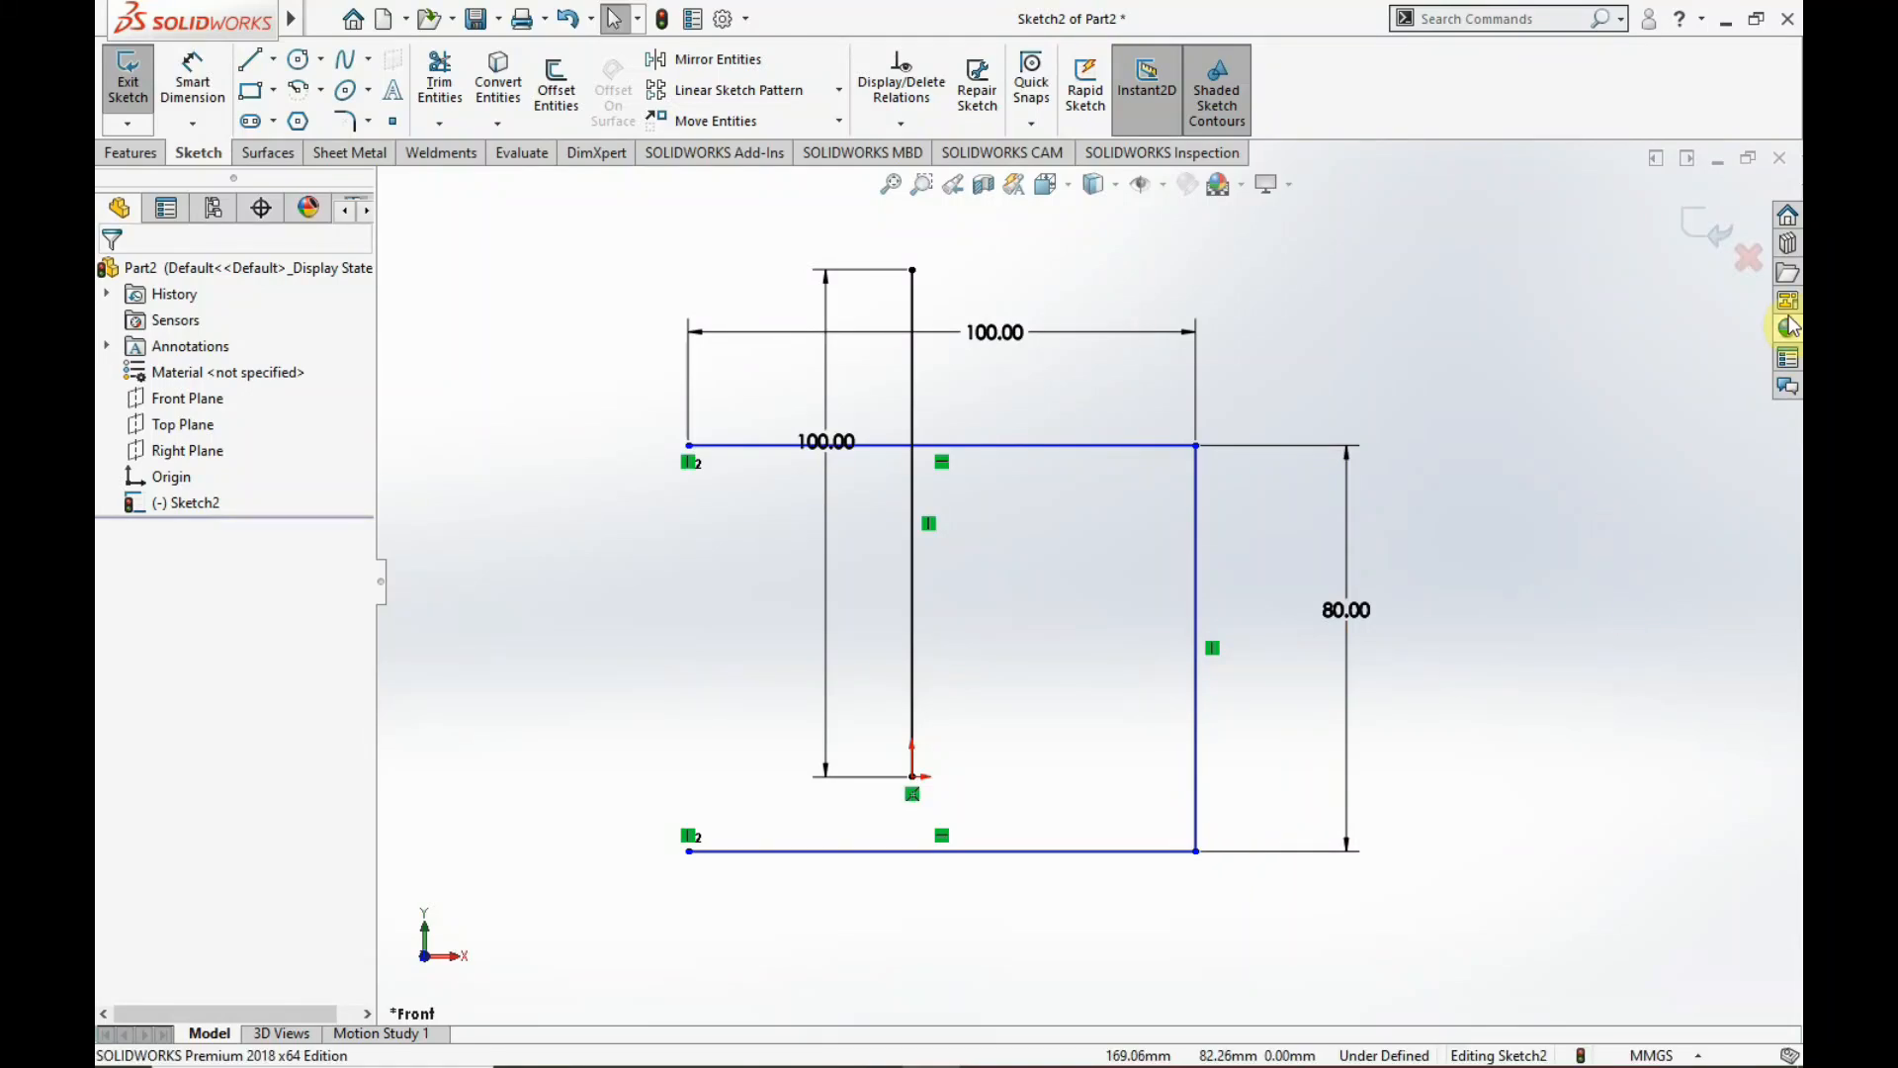
left_click(1705, 230)
mouse_move(1137, 732)
middle_mouse_down()
mouse_move(1093, 369)
mouse_move(1004, 547)
middle_mouse_up()
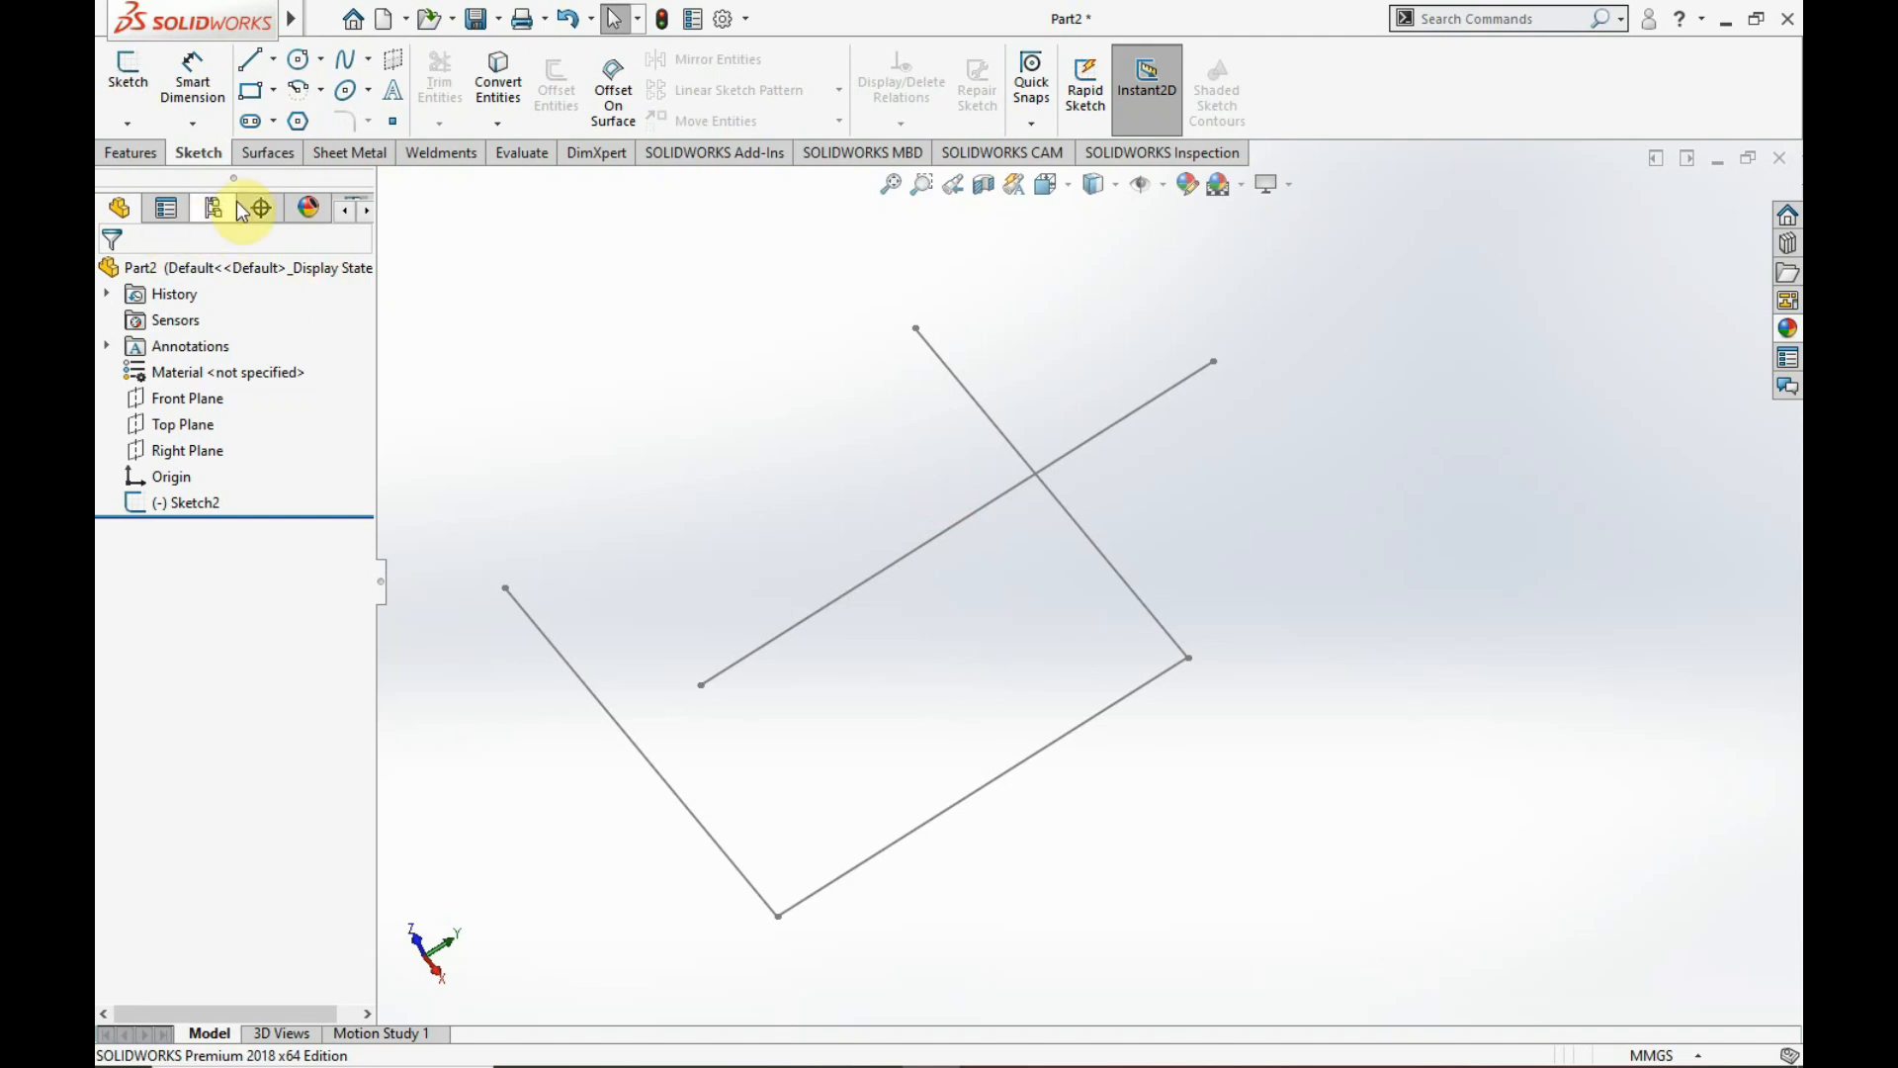
- Try to place an iso c channel structural member along the sketch's upper horizontal line
left_click(440, 153)
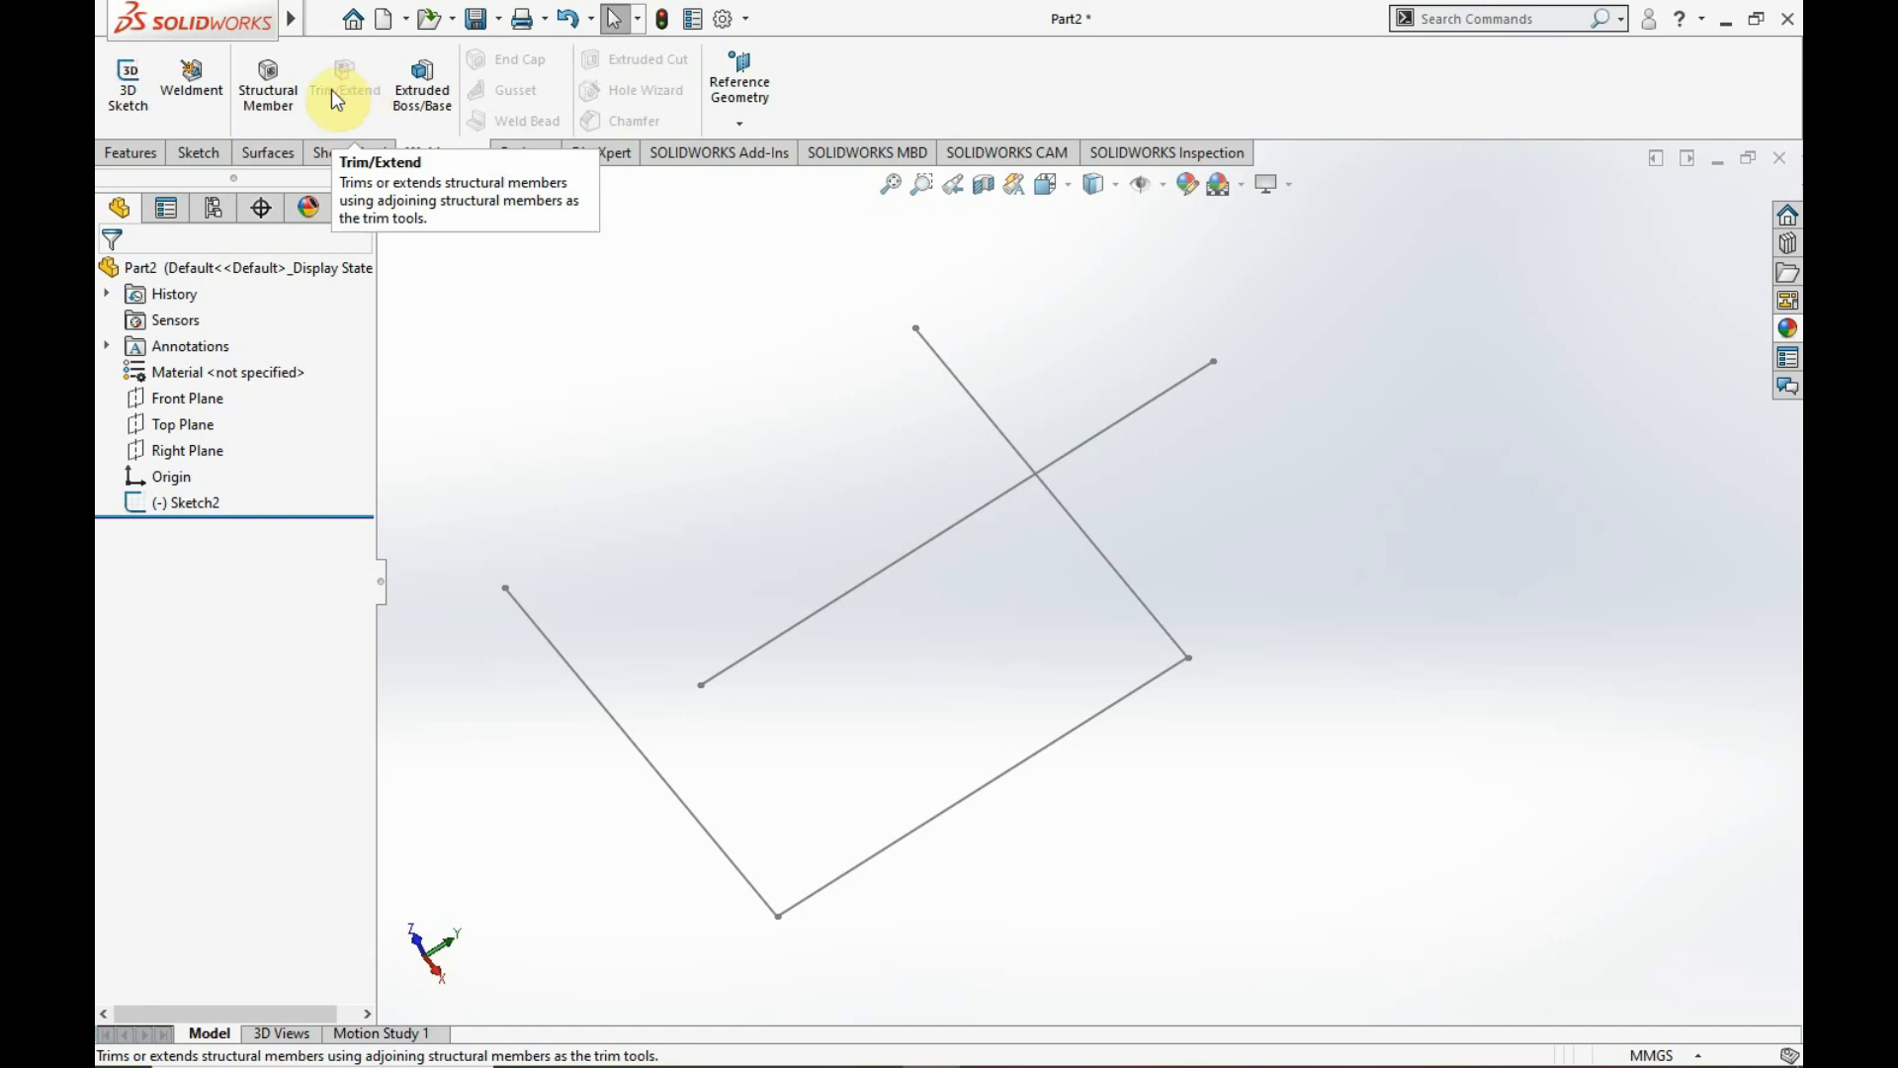
left_click(272, 102)
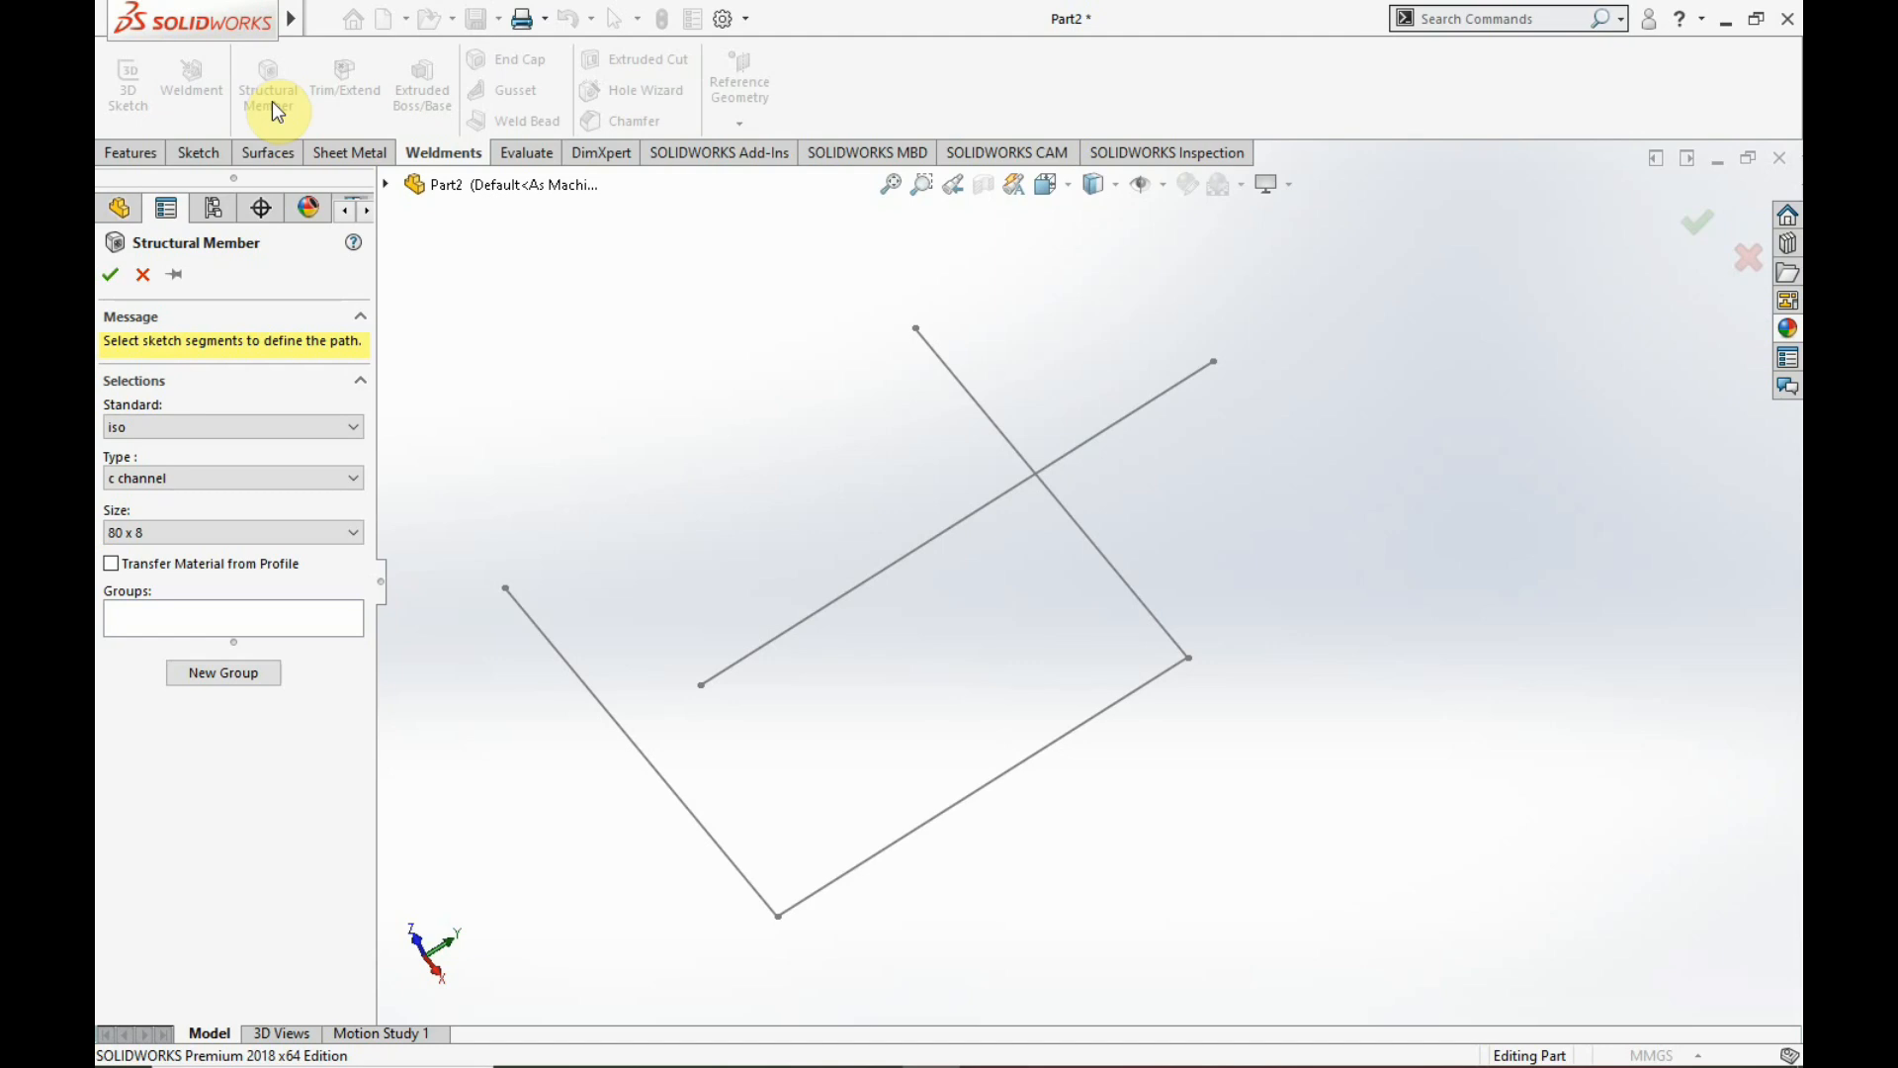
left_click(198, 429)
left_click(198, 429)
left_click(182, 483)
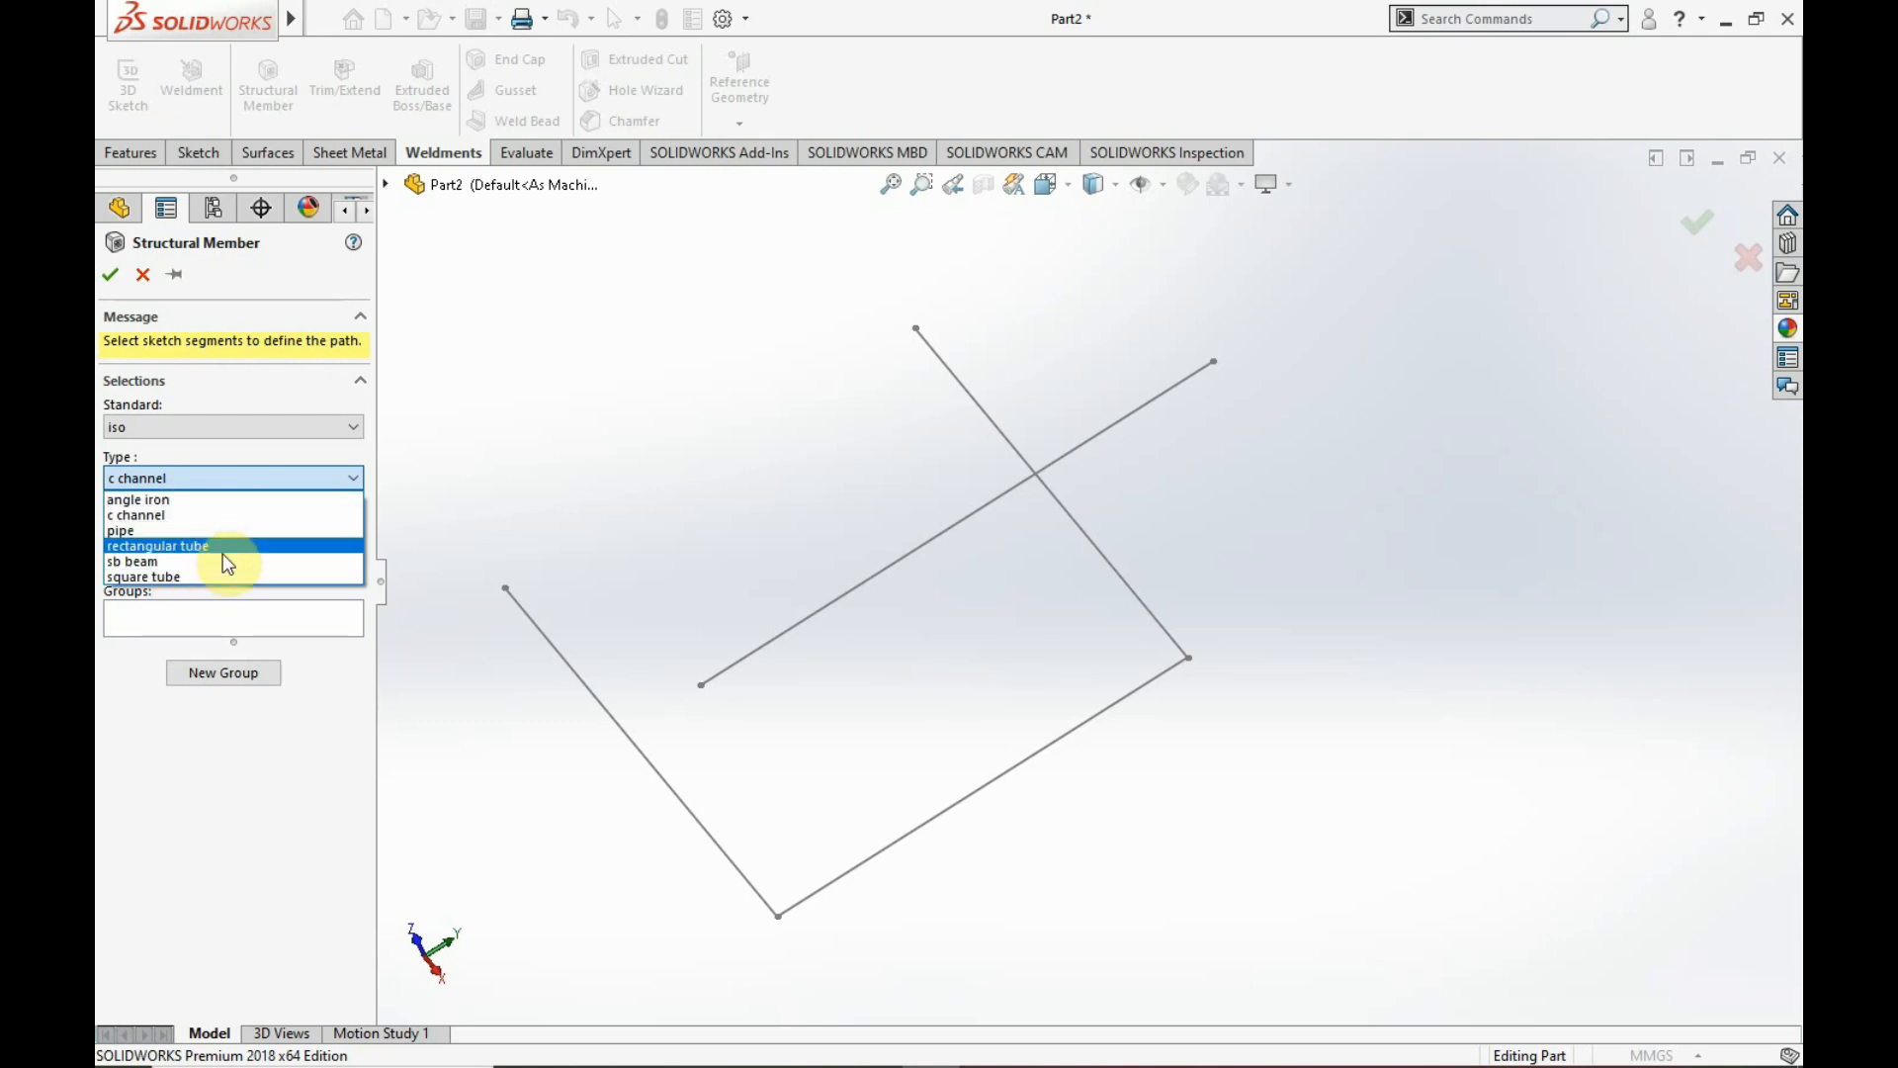
left_click(213, 499)
left_click(191, 483)
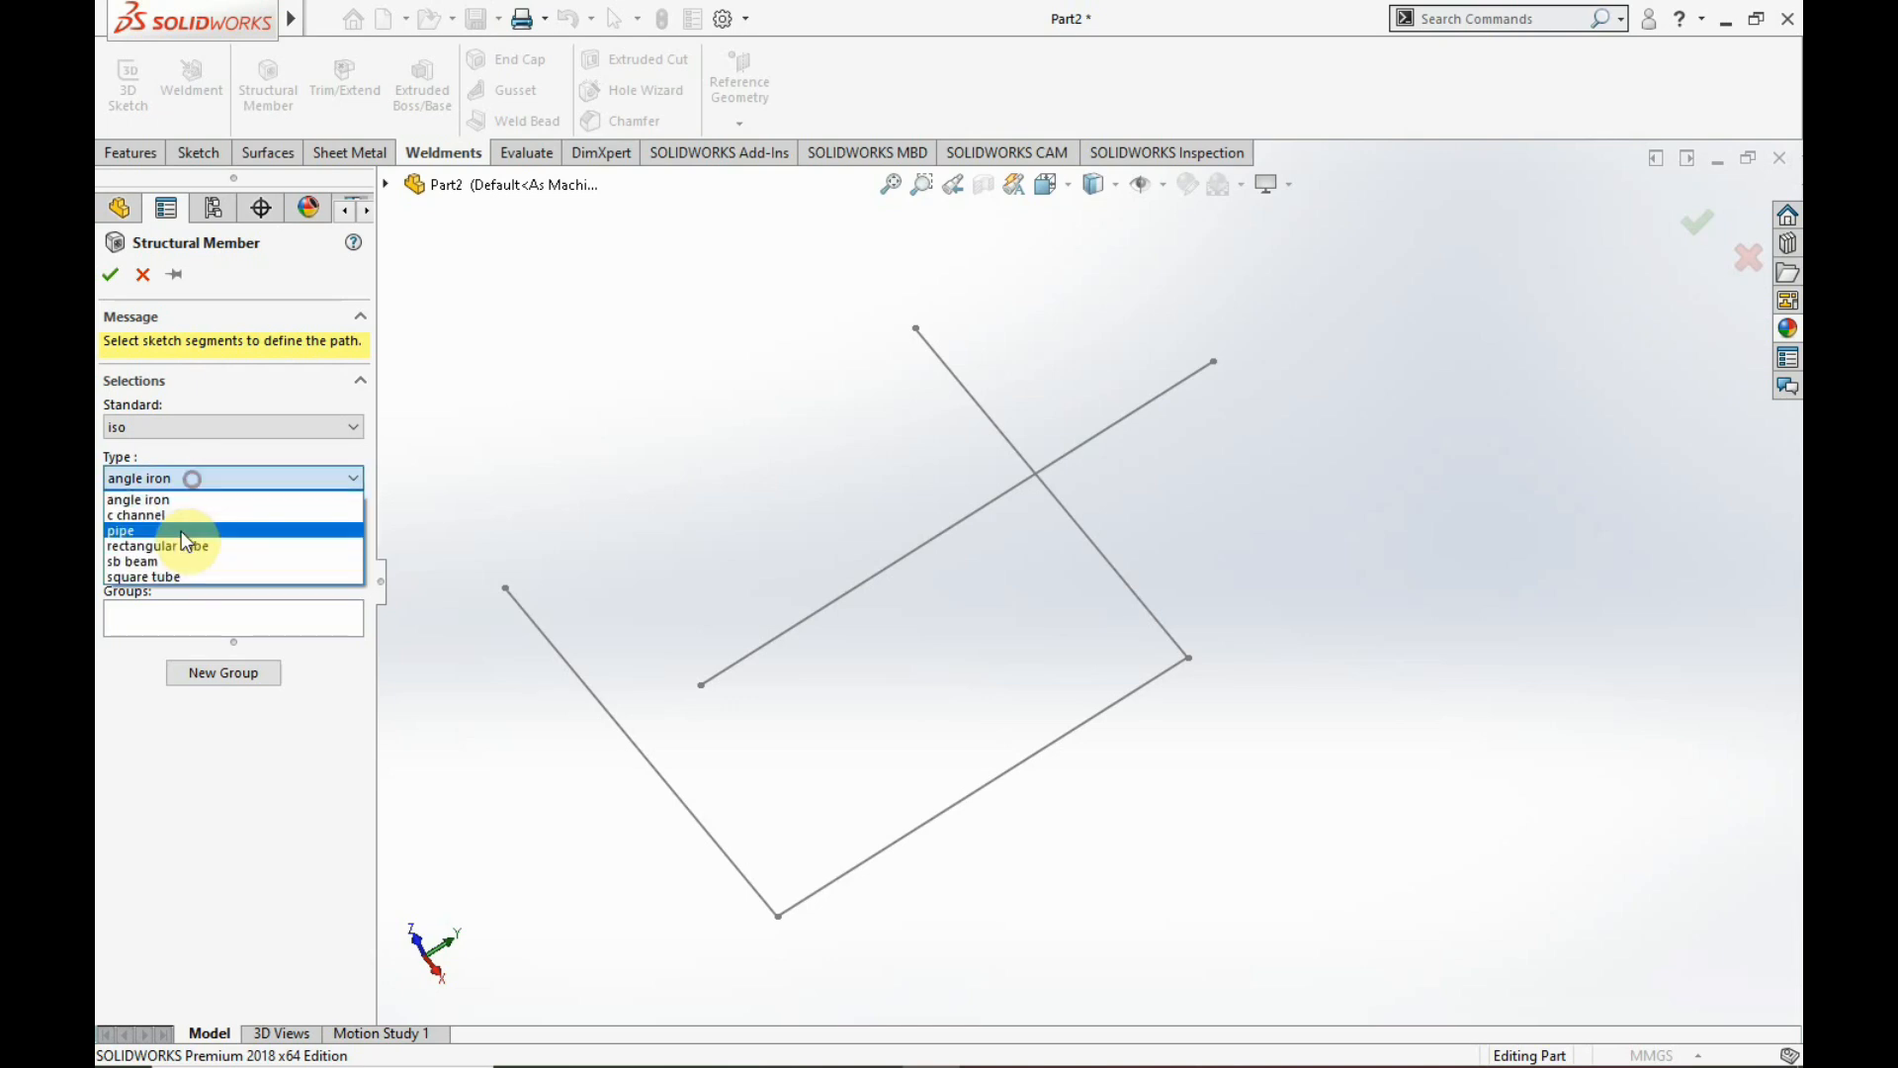
left_click(195, 518)
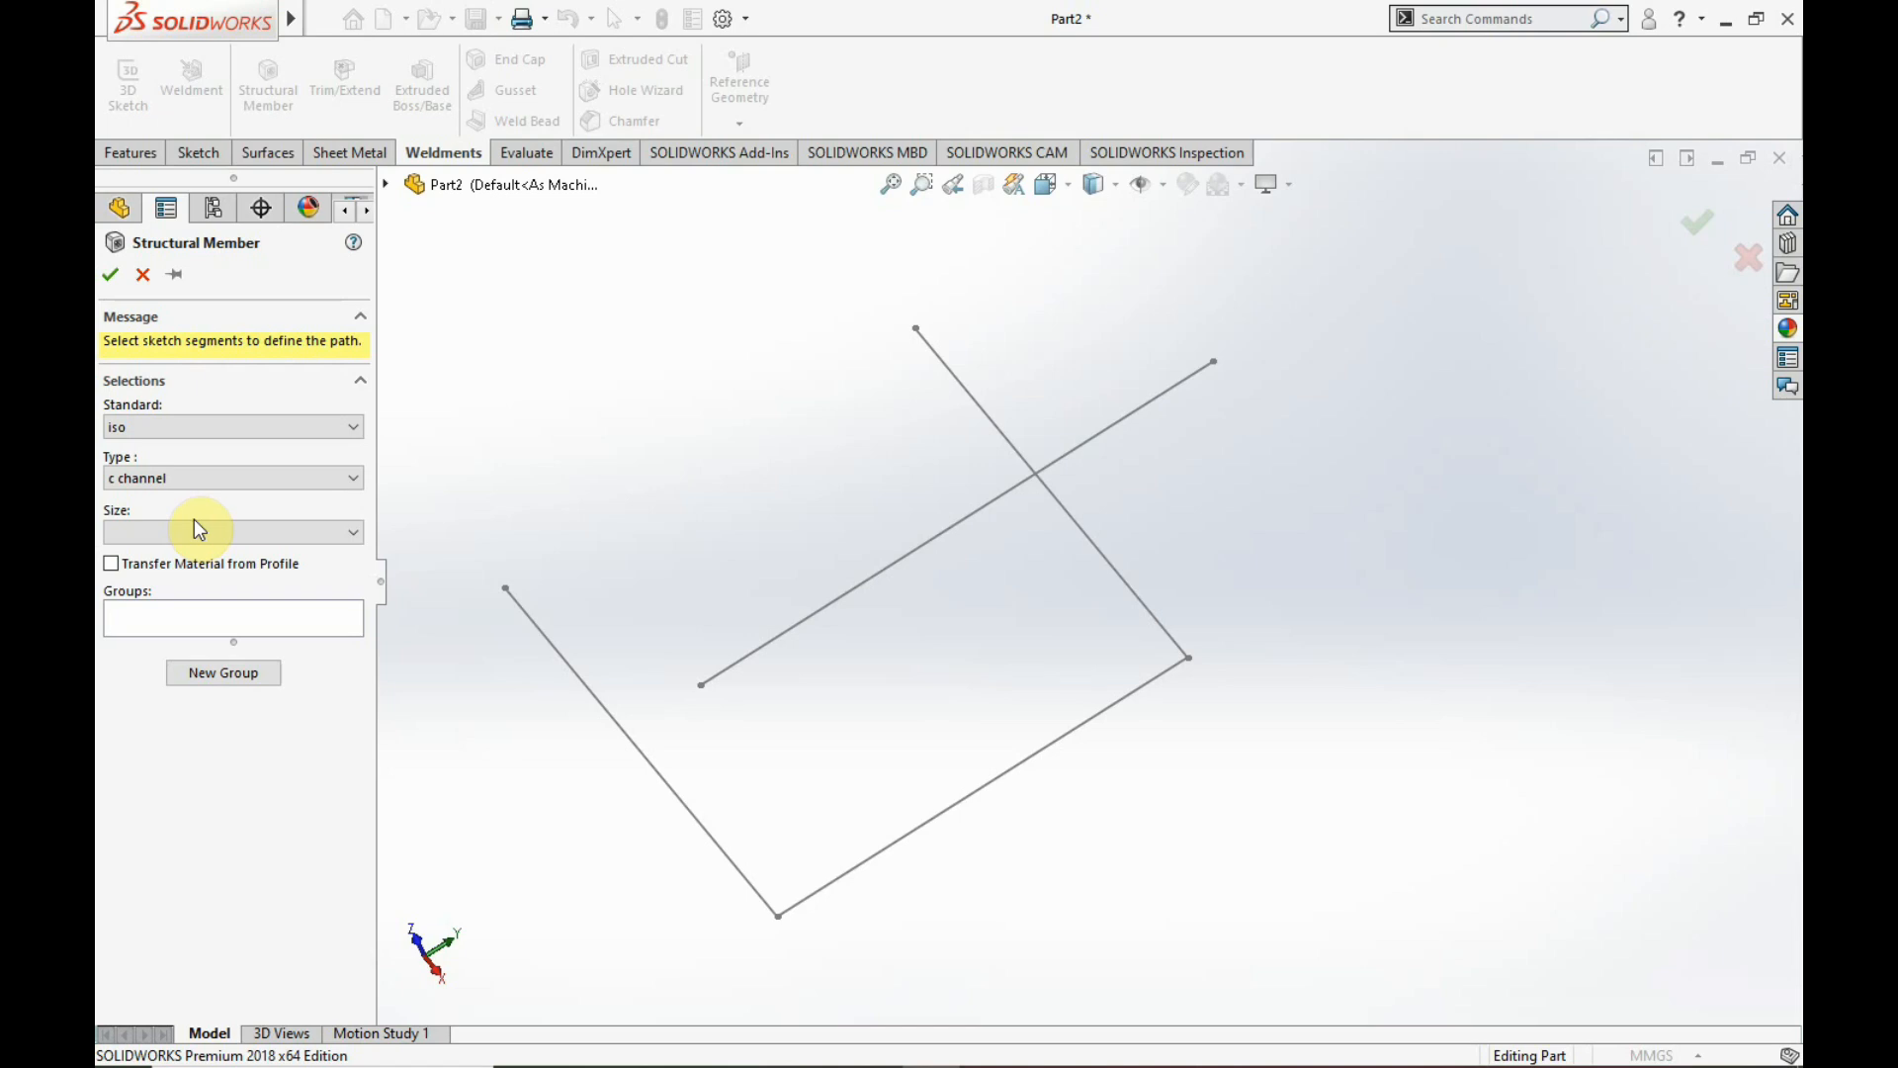
left_click(201, 531)
left_click(208, 575)
left_click(1000, 423)
mouse_move(1044, 567)
middle_mouse_down()
mouse_move(1143, 436)
mouse_move(1123, 487)
mouse_move(1042, 475)
mouse_move(1070, 514)
mouse_move(1059, 368)
mouse_move(1056, 496)
mouse_move(1241, 412)
mouse_move(1404, 433)
mouse_move(1034, 428)
mouse_move(1118, 449)
mouse_move(1093, 441)
mouse_move(1094, 644)
mouse_move(1021, 649)
middle_mouse_up()
left_click(142, 274)
- Reopen Sketch2 in the front view and set the upper horizontal line's length to 500 mm
left_click(166, 527)
left_click(177, 445)
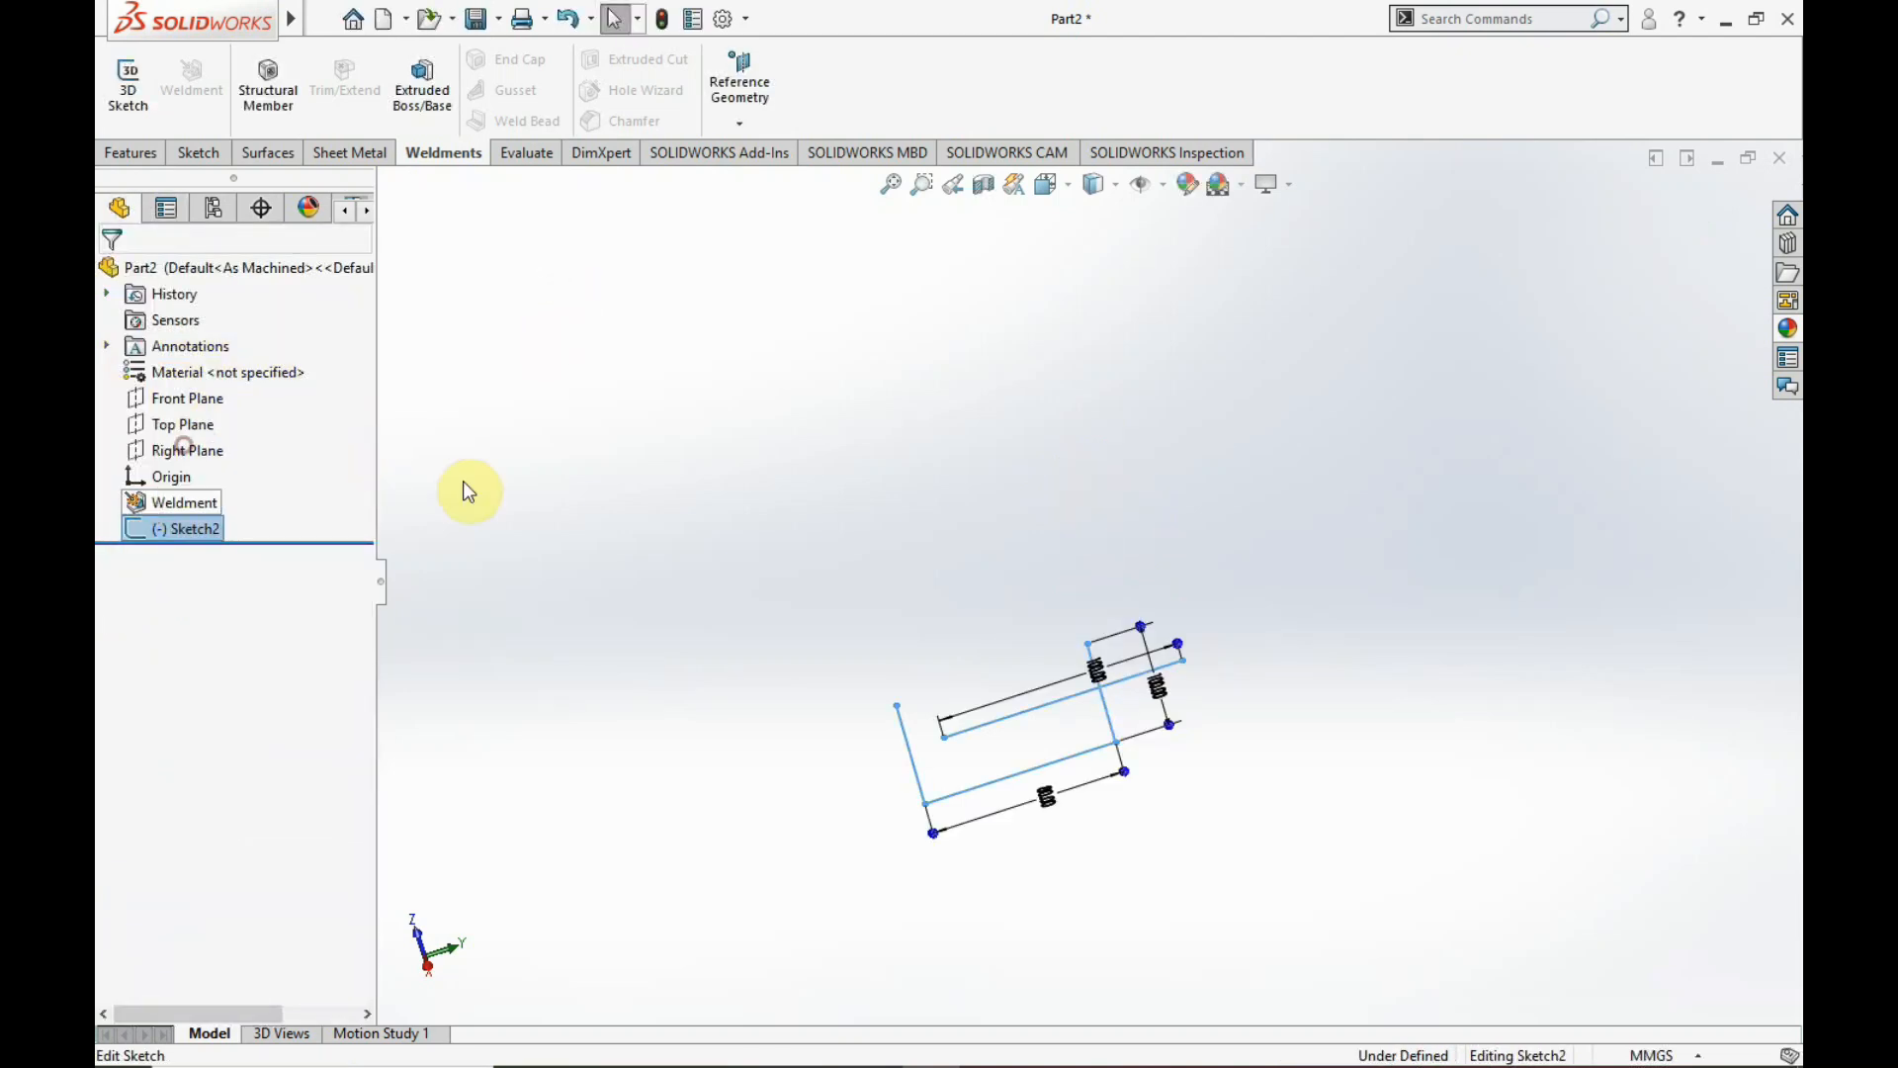
left_click(1100, 182)
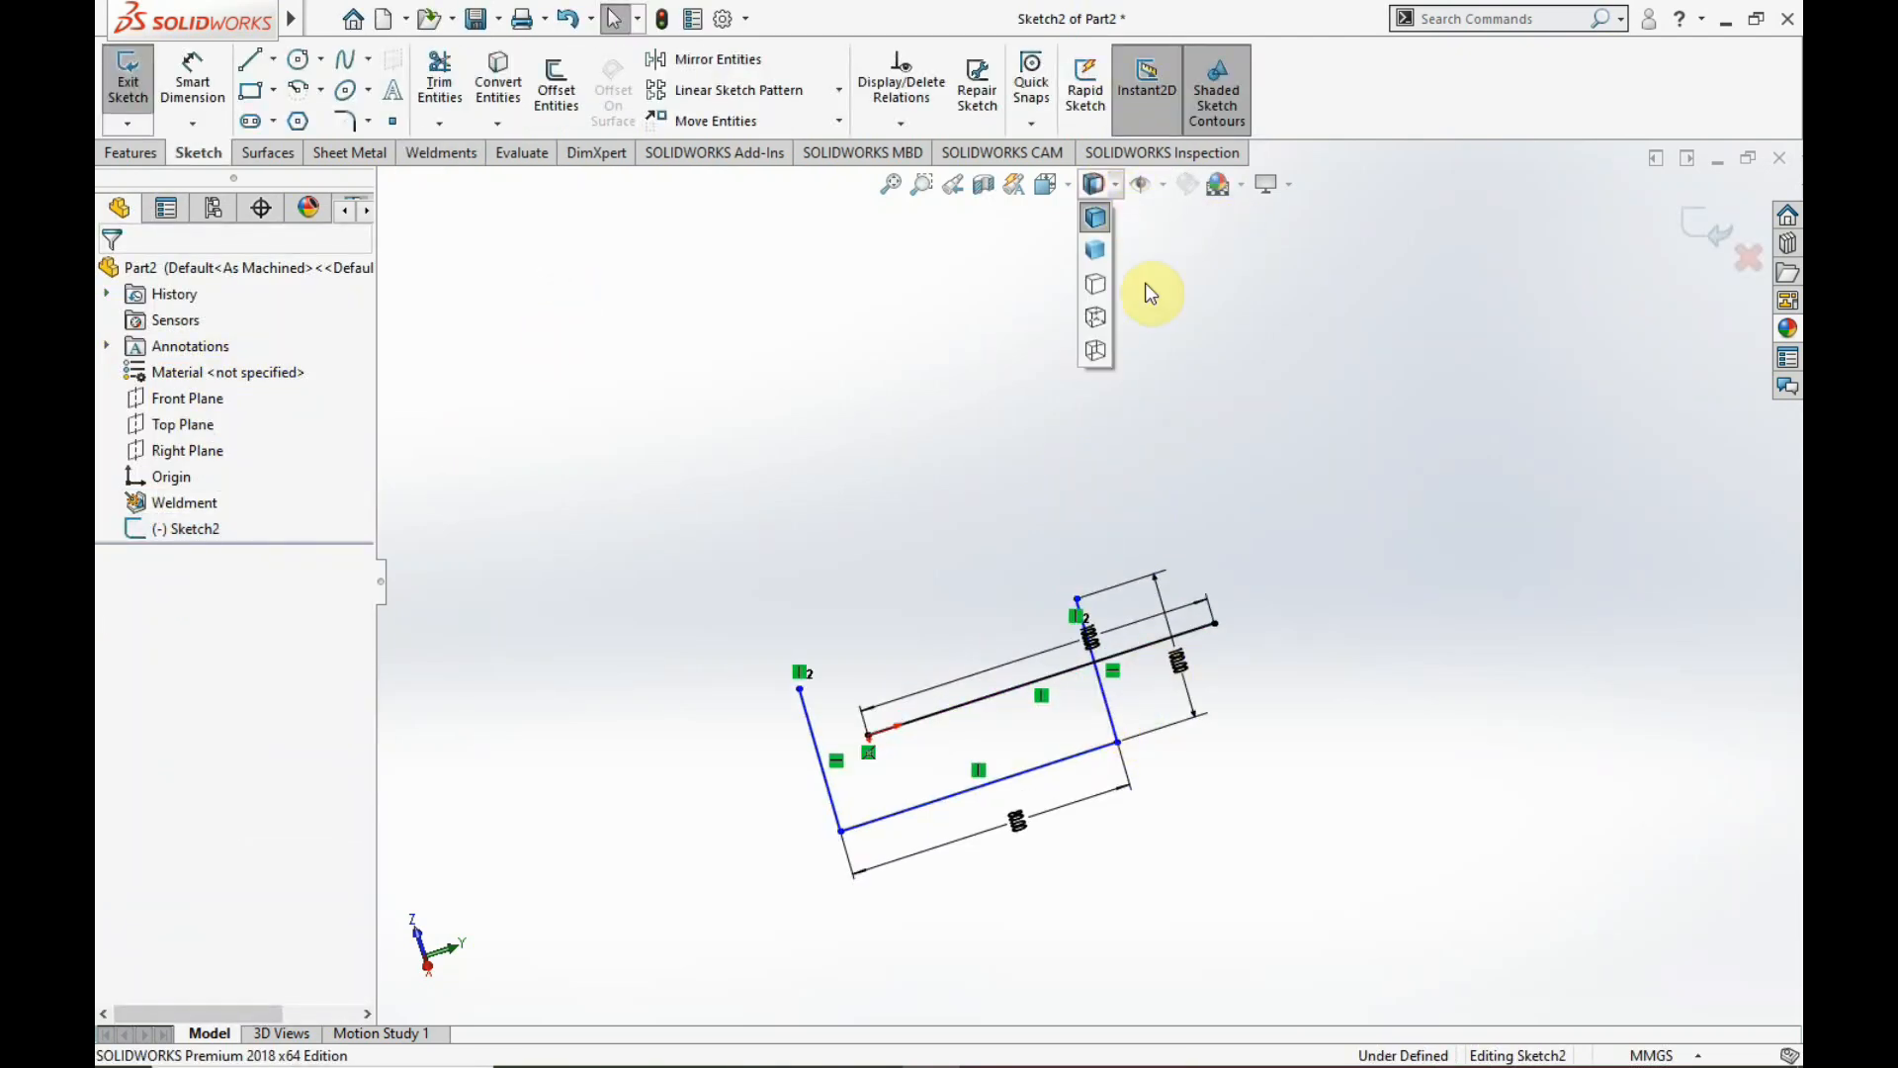
left_click(1047, 184)
left_click(1181, 328)
double_click(1048, 295)
type("500")
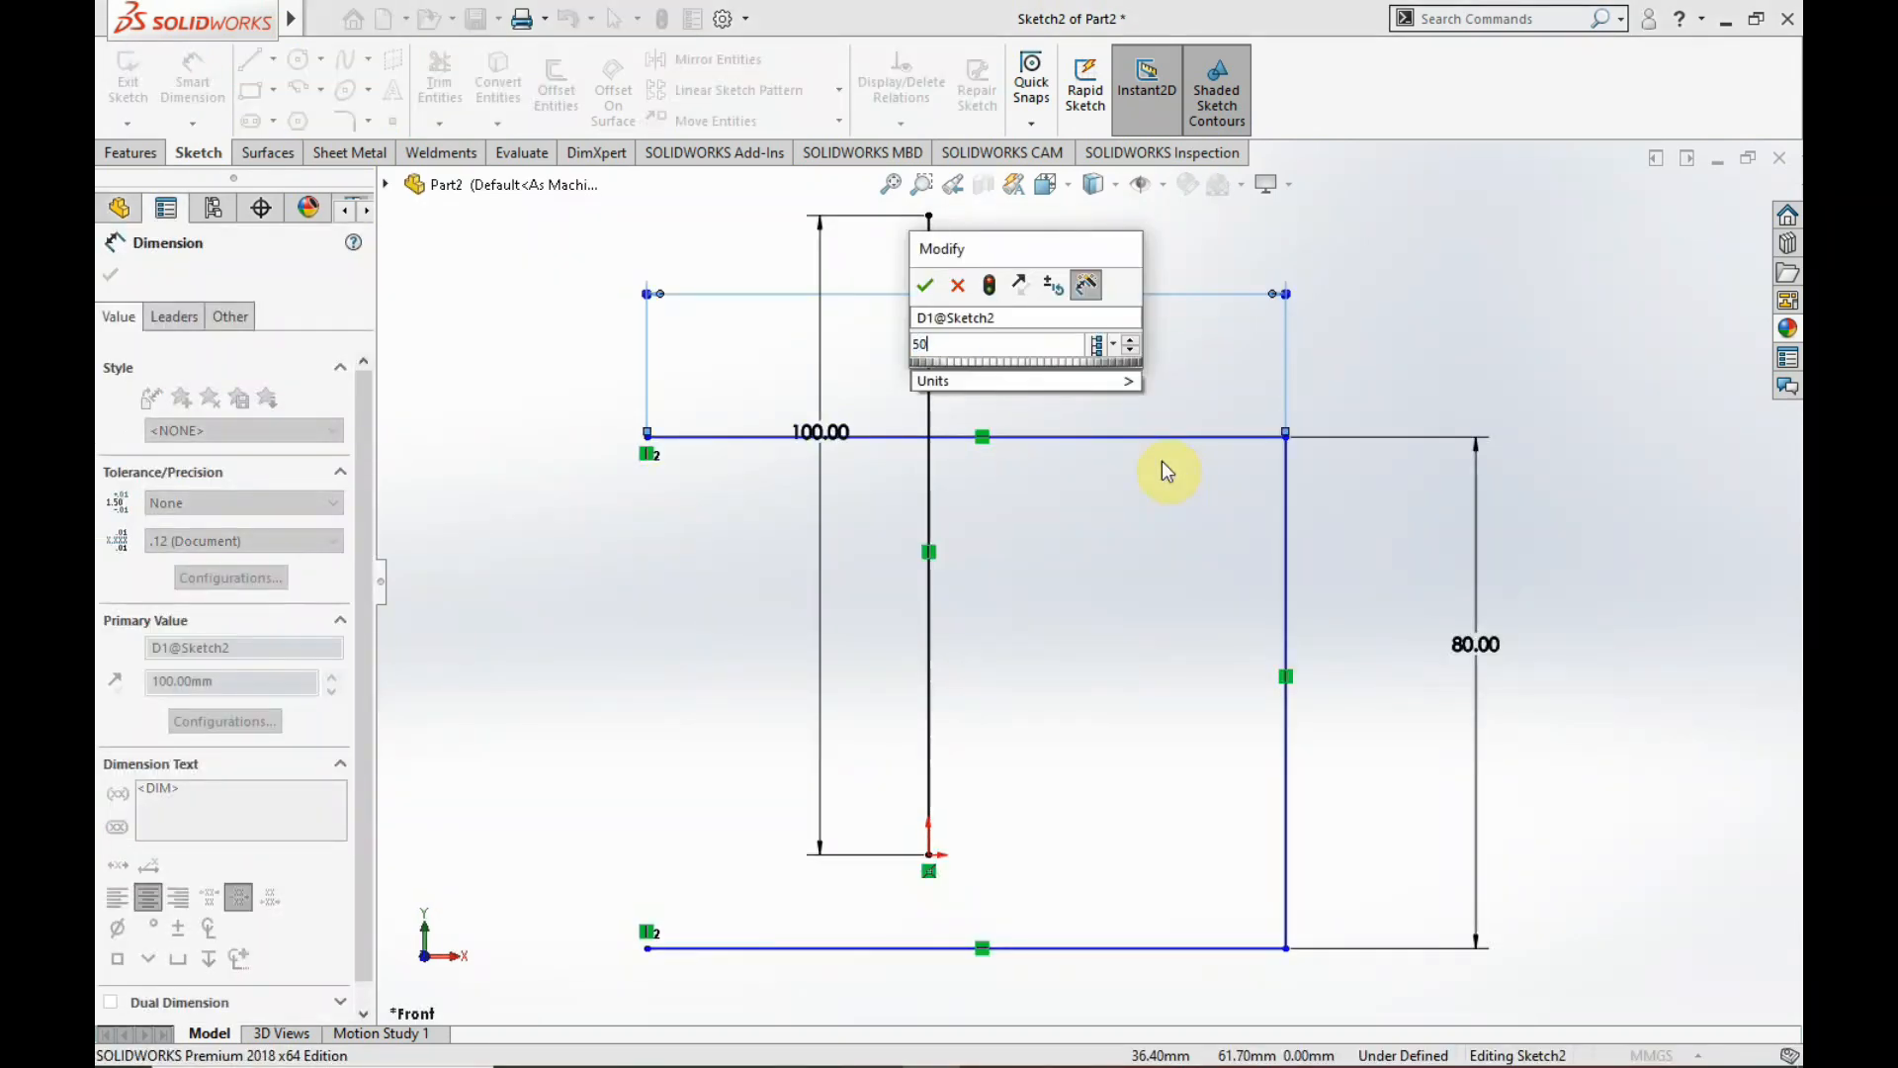
key("Return")
- Set the free vertical line's length to 500 mm and the vertical side joining the horizontal lines to 400 mm
double_click(830, 432)
type("500")
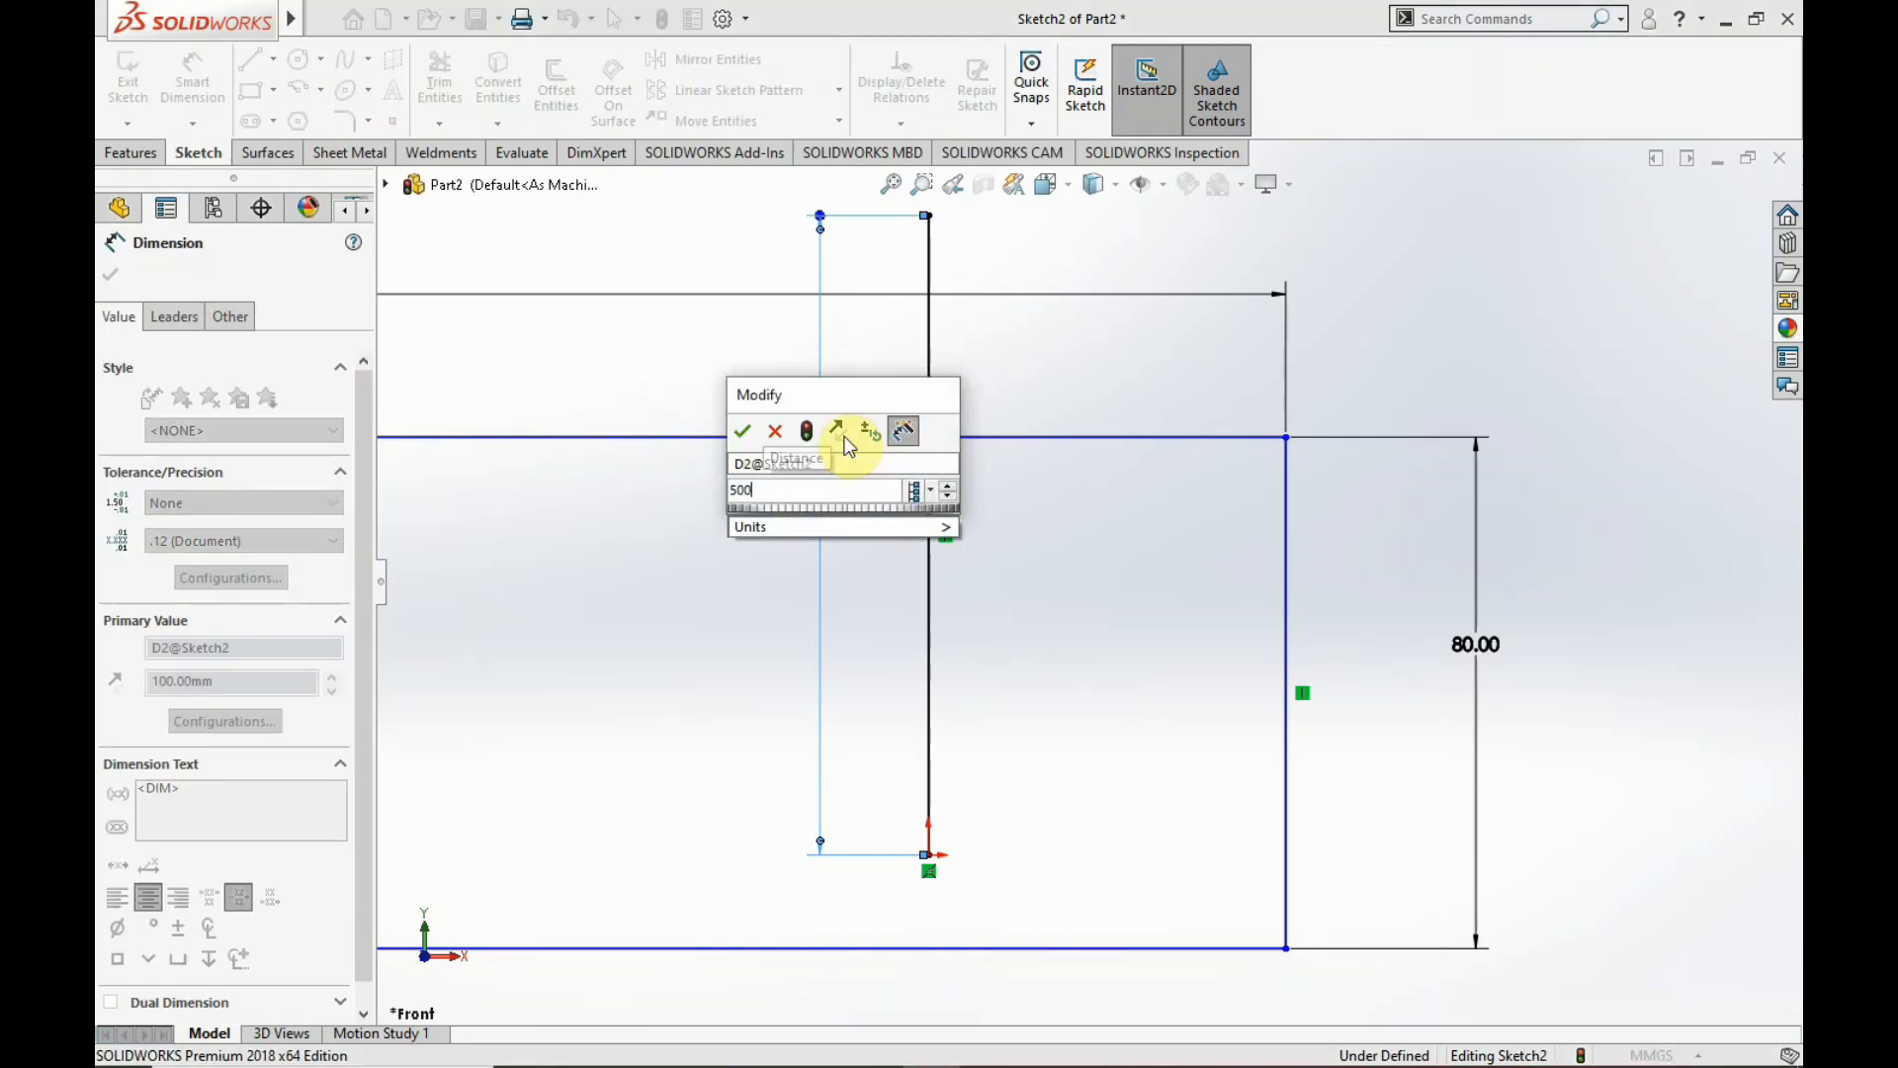
key("Return")
scroll(1186, 593, "up", 5)
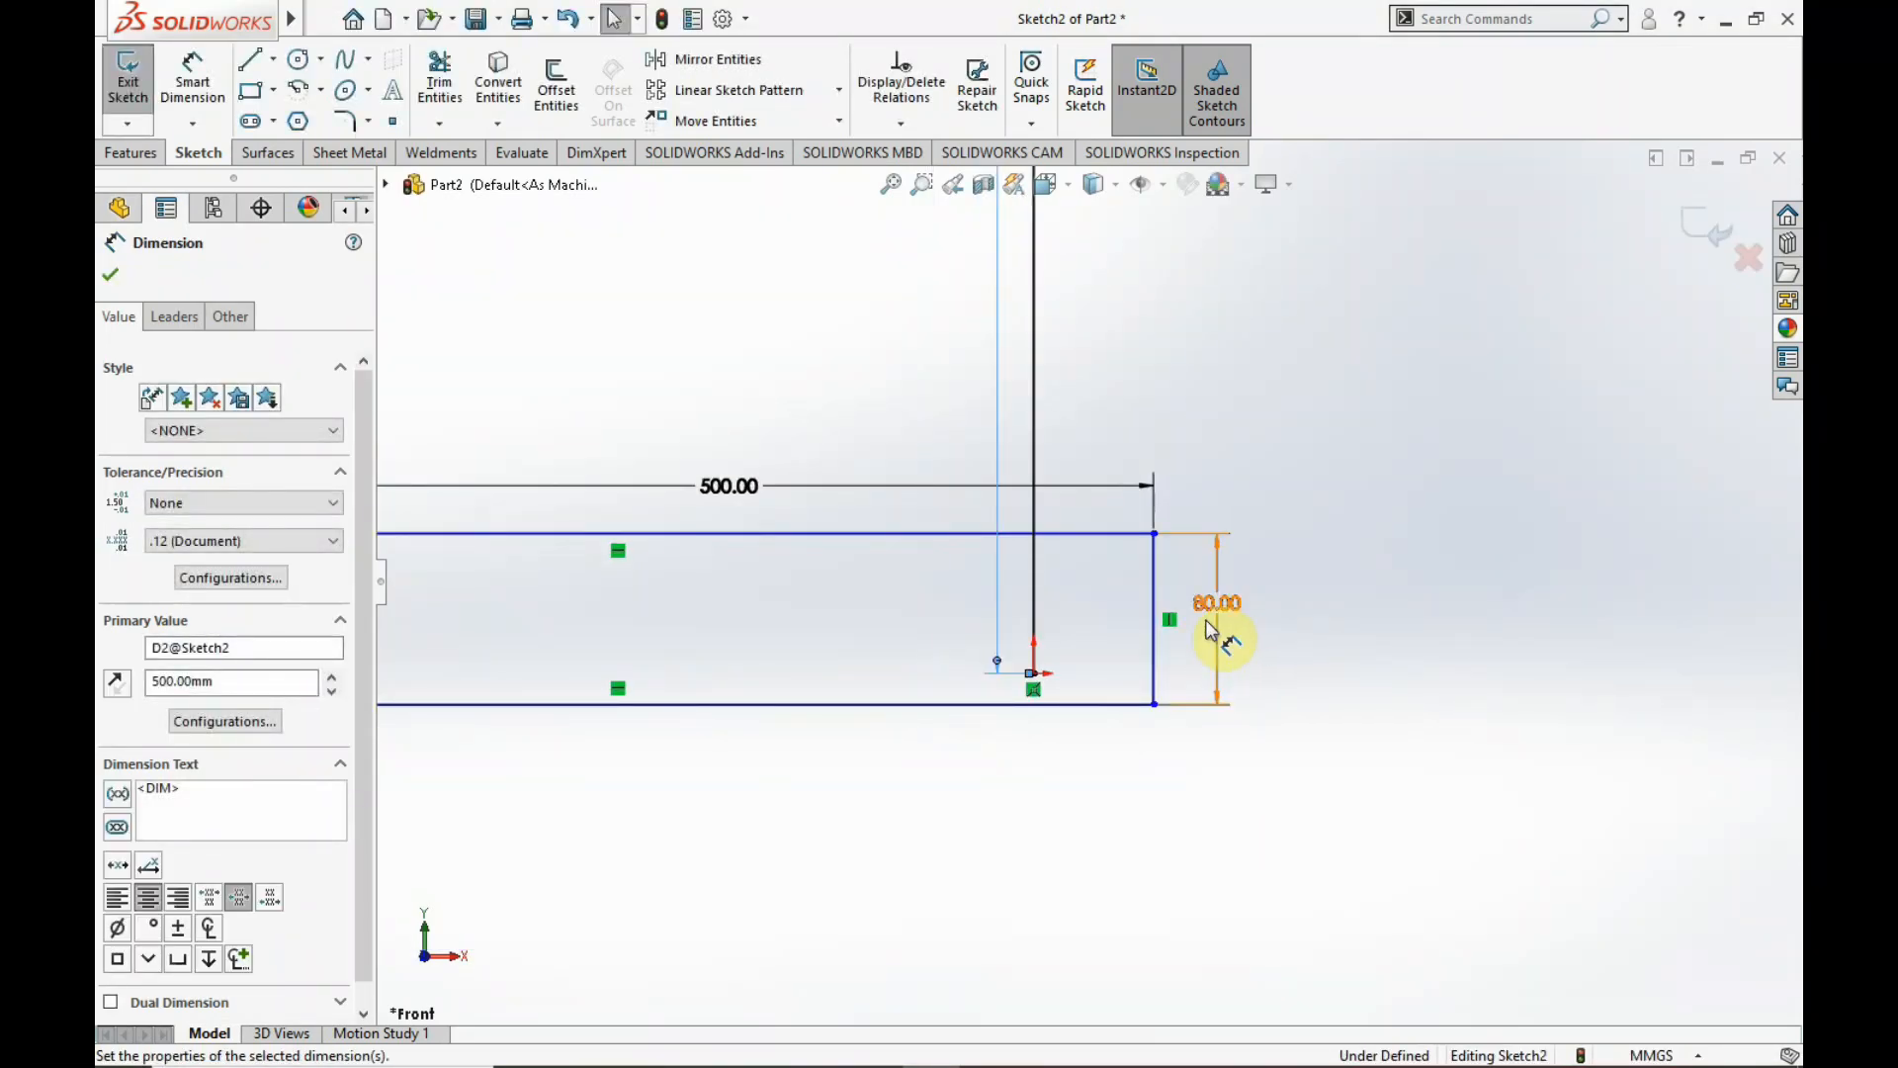
double_click(1226, 642)
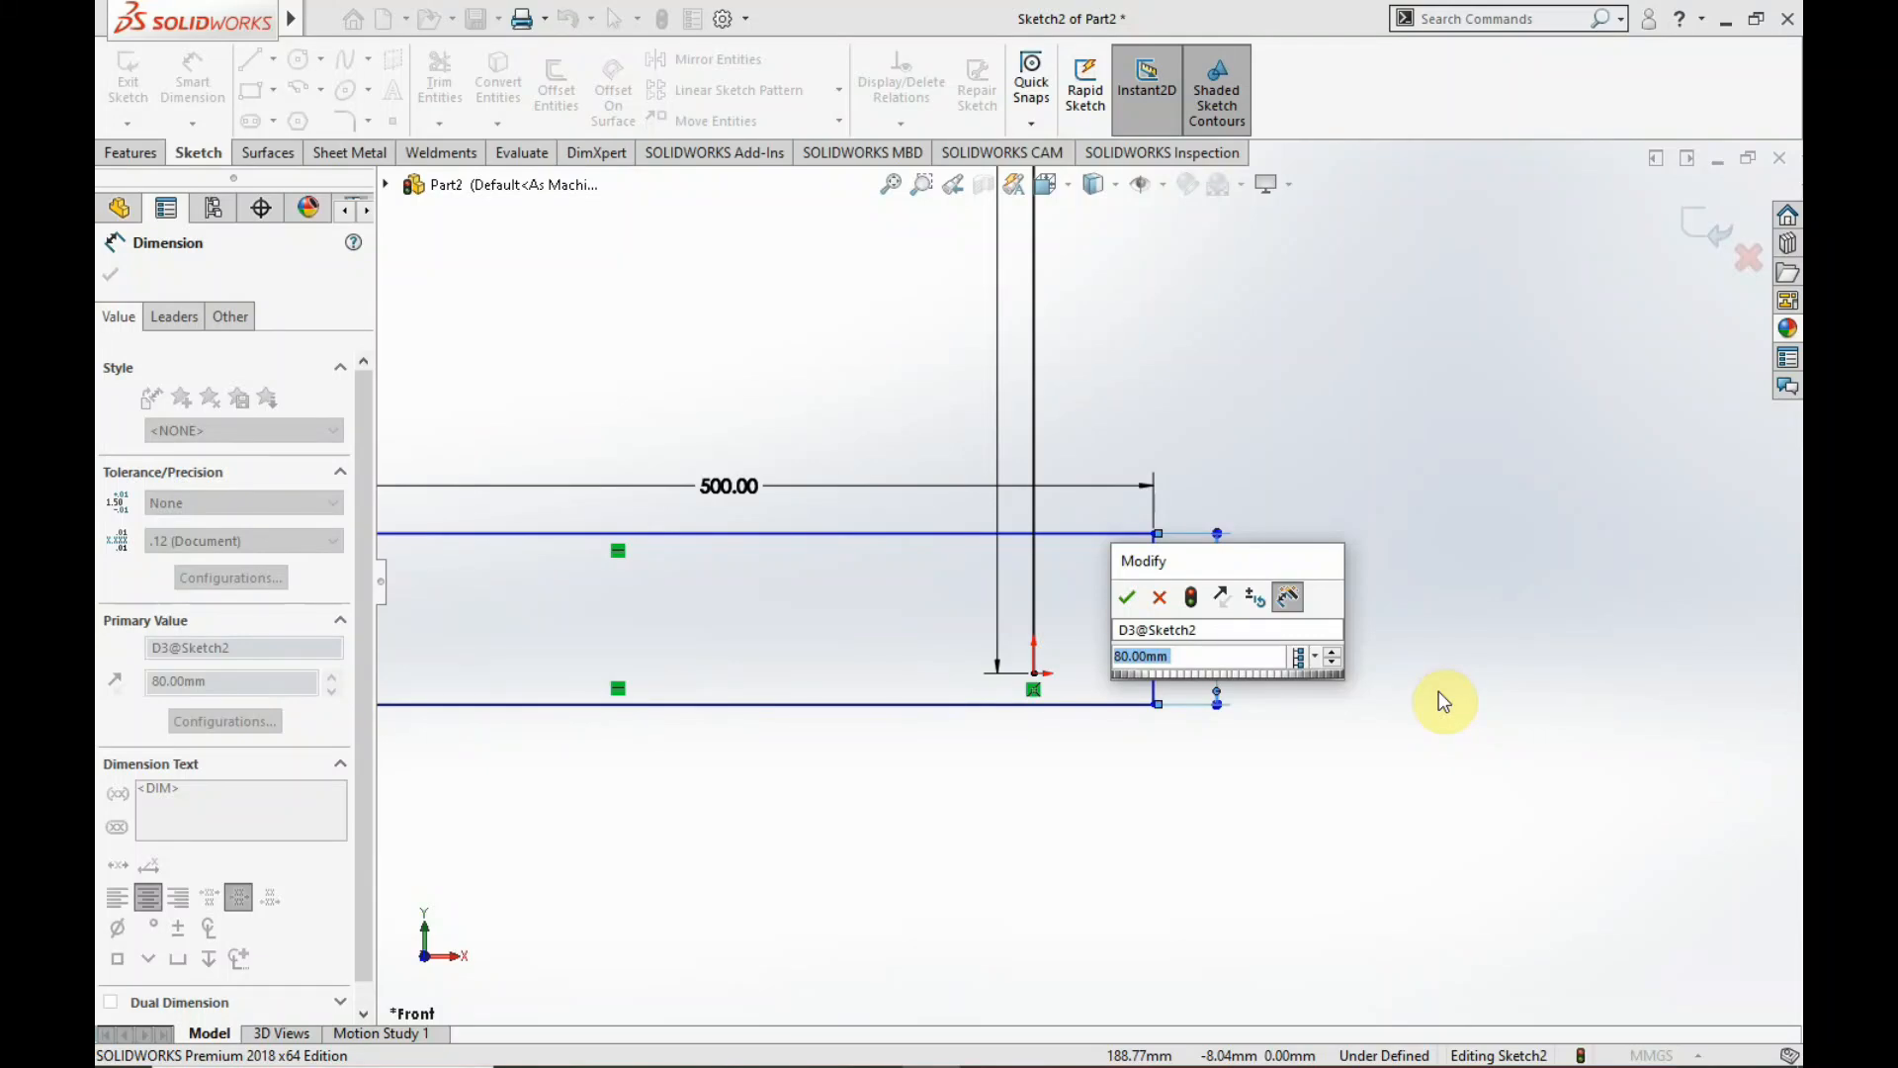
type("400")
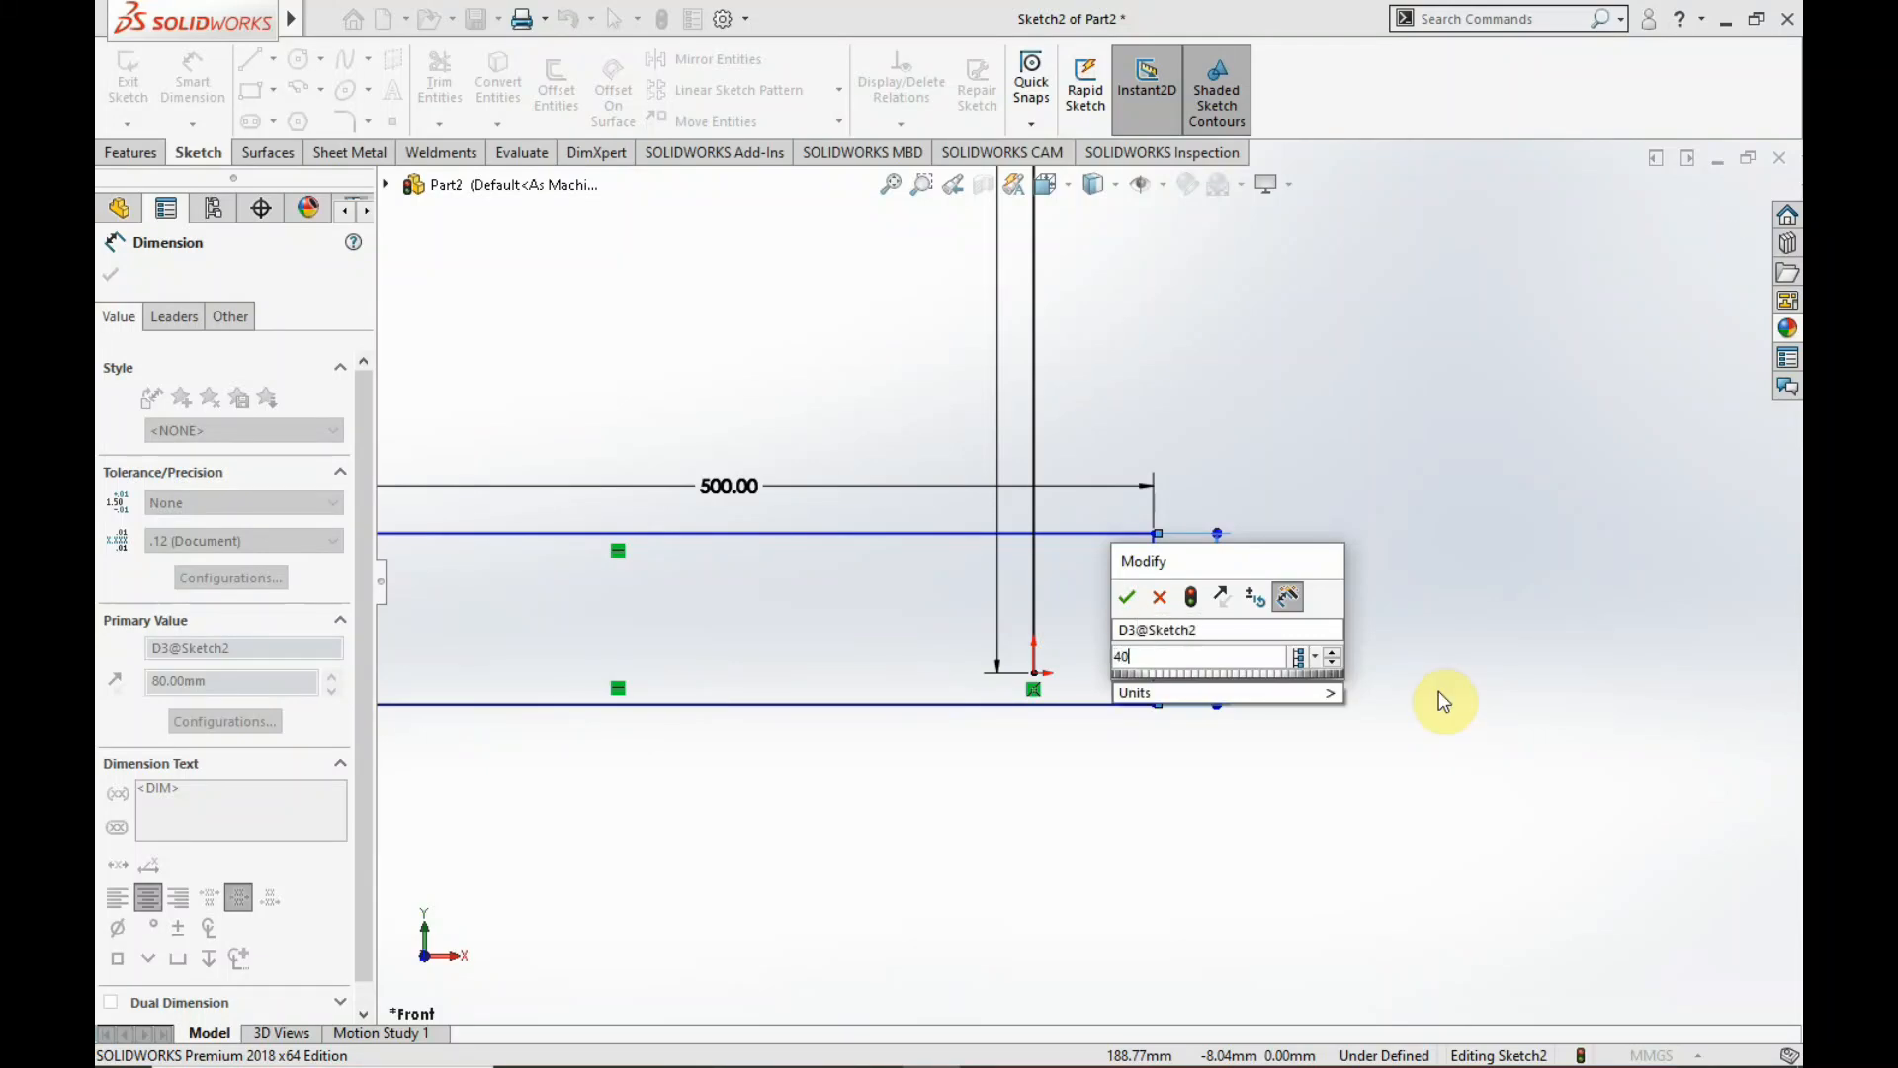
key("Return")
key("f")
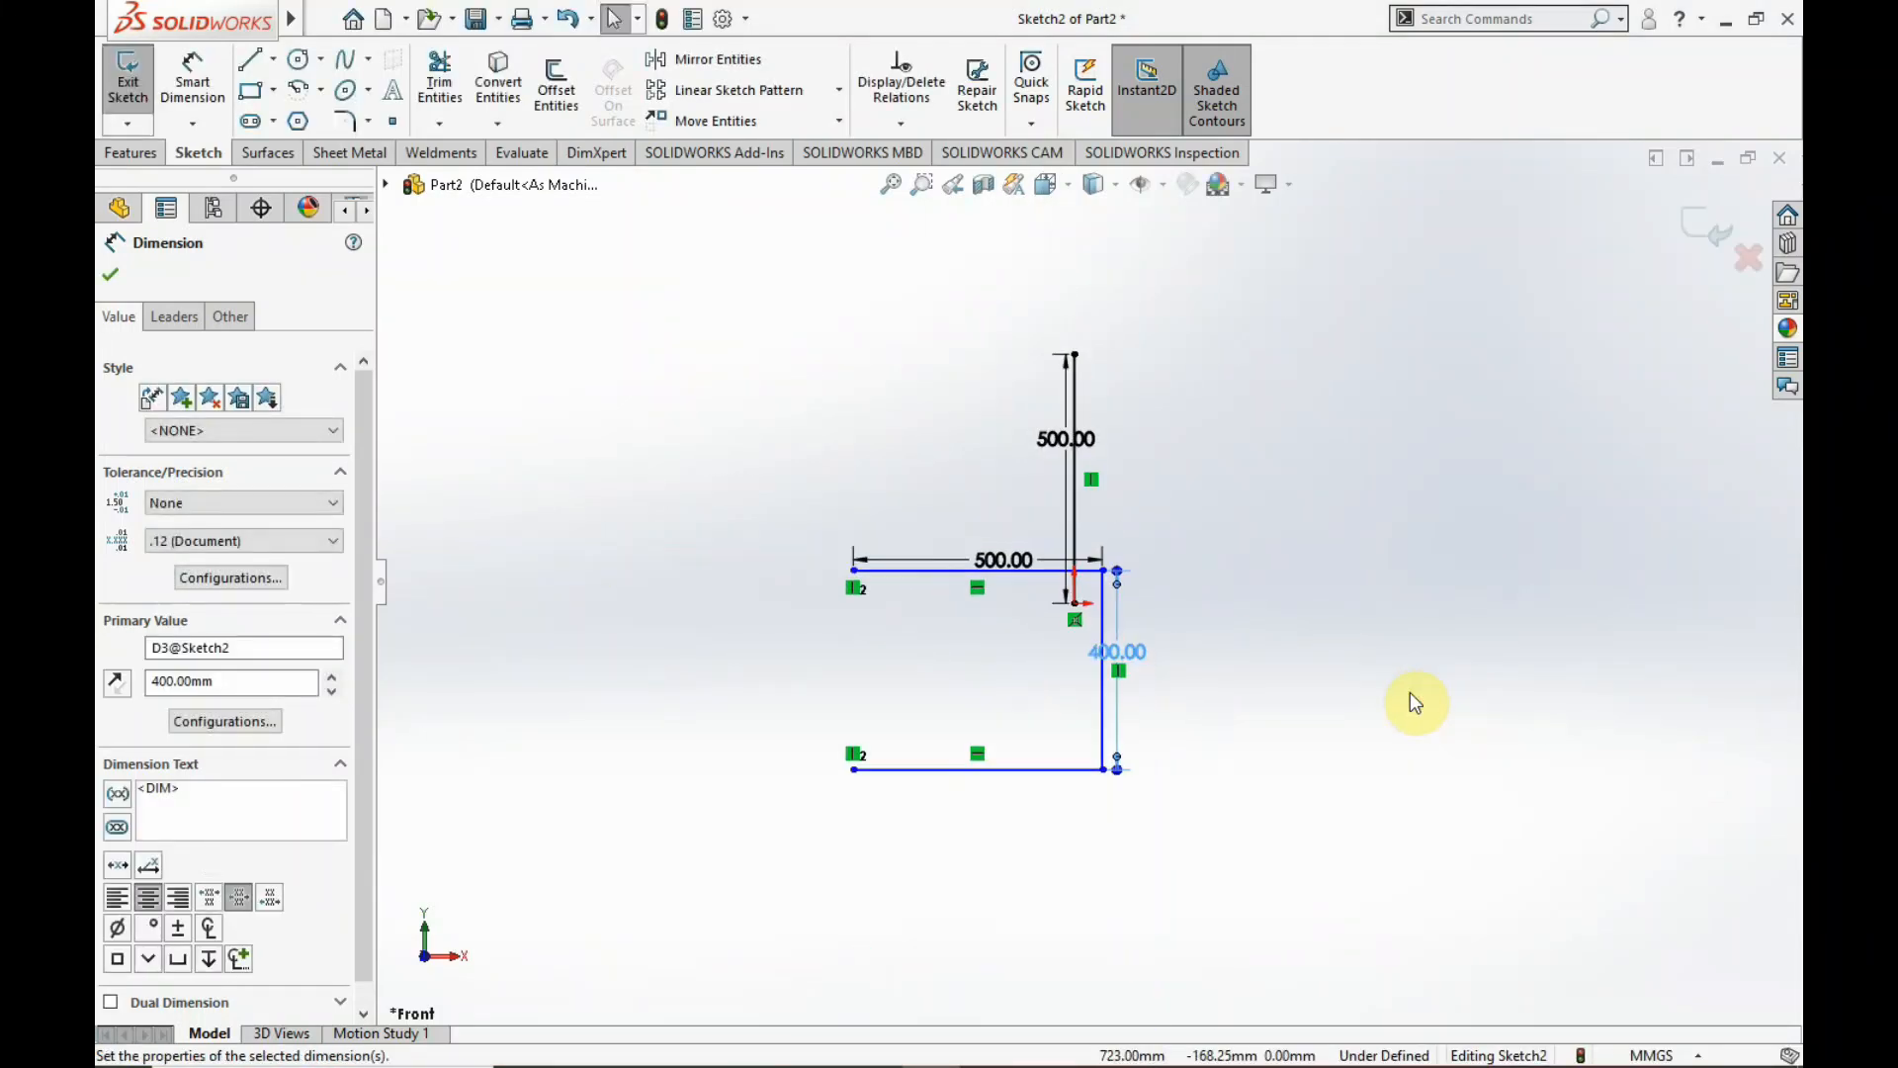
- Shift the three-sided outline so its upper line crosses the free vertical line near mid-length, and exit the sketch
key("Escape")
mouse_move(1105, 573)
left_mouse_down()
mouse_move(1114, 495)
mouse_move(1206, 453)
mouse_move(1235, 461)
left_mouse_up()
left_click(1698, 225)
- Start an iso c channel 80 x 8 structural member along the outline's upper horizontal line
mouse_move(1070, 490)
middle_mouse_down()
mouse_move(1101, 356)
mouse_move(1063, 475)
mouse_move(1029, 339)
middle_mouse_up()
left_click(267, 79)
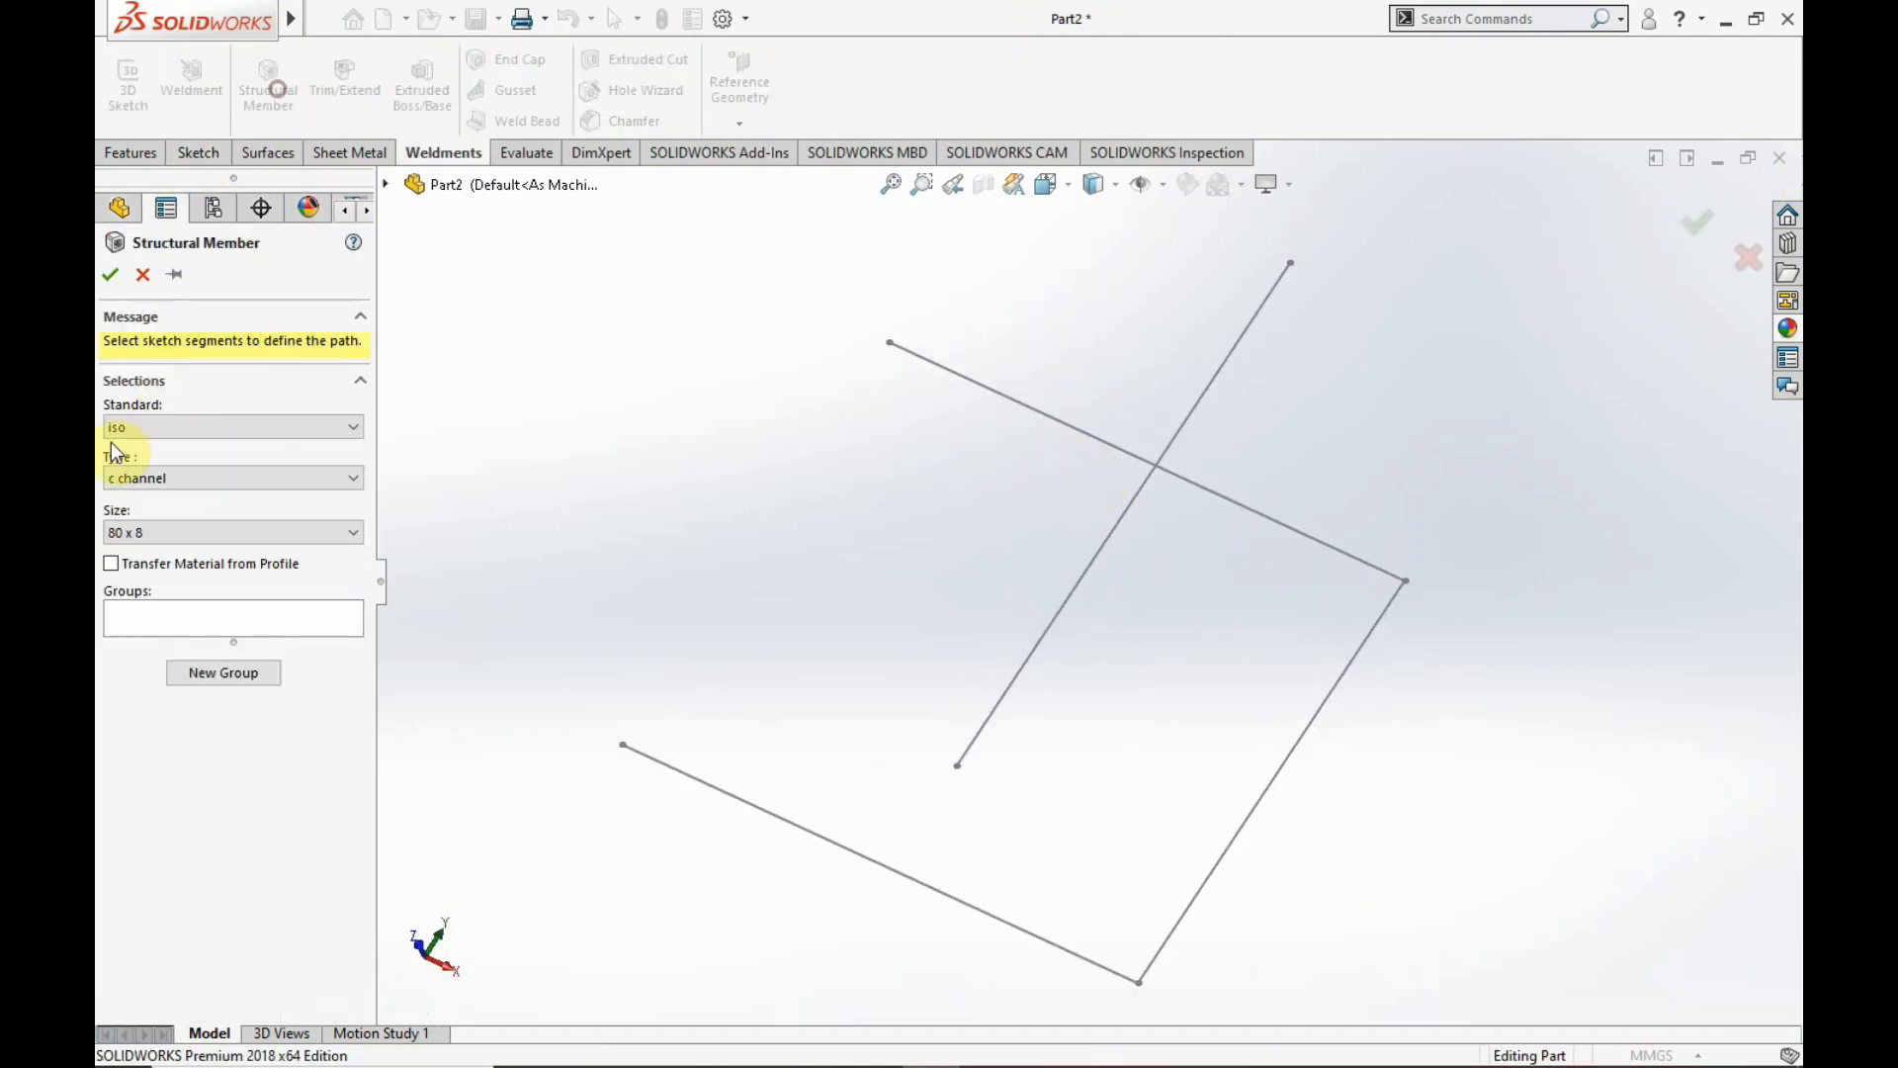
left_click(1068, 425)
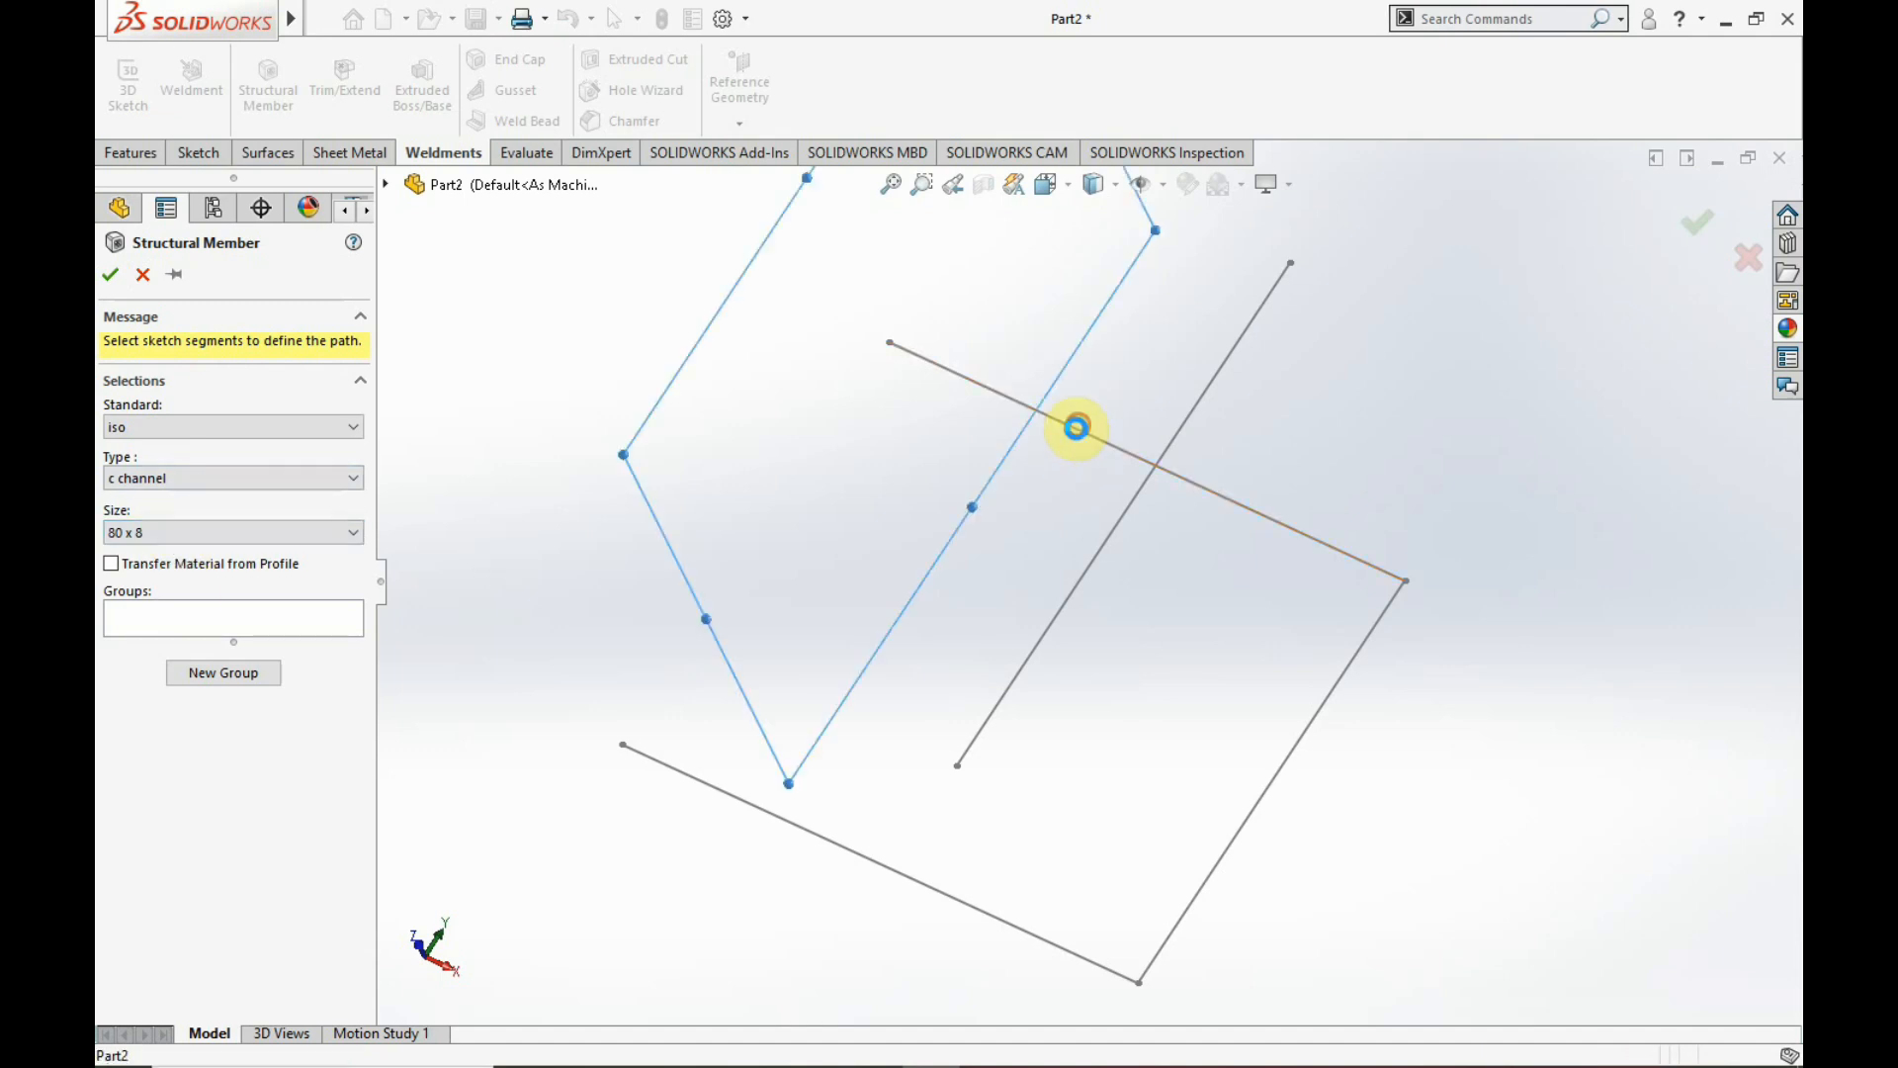
left_click(1176, 480)
mouse_move(1182, 501)
middle_mouse_down()
mouse_move(1169, 297)
mouse_move(1088, 307)
mouse_move(1199, 360)
middle_mouse_up()
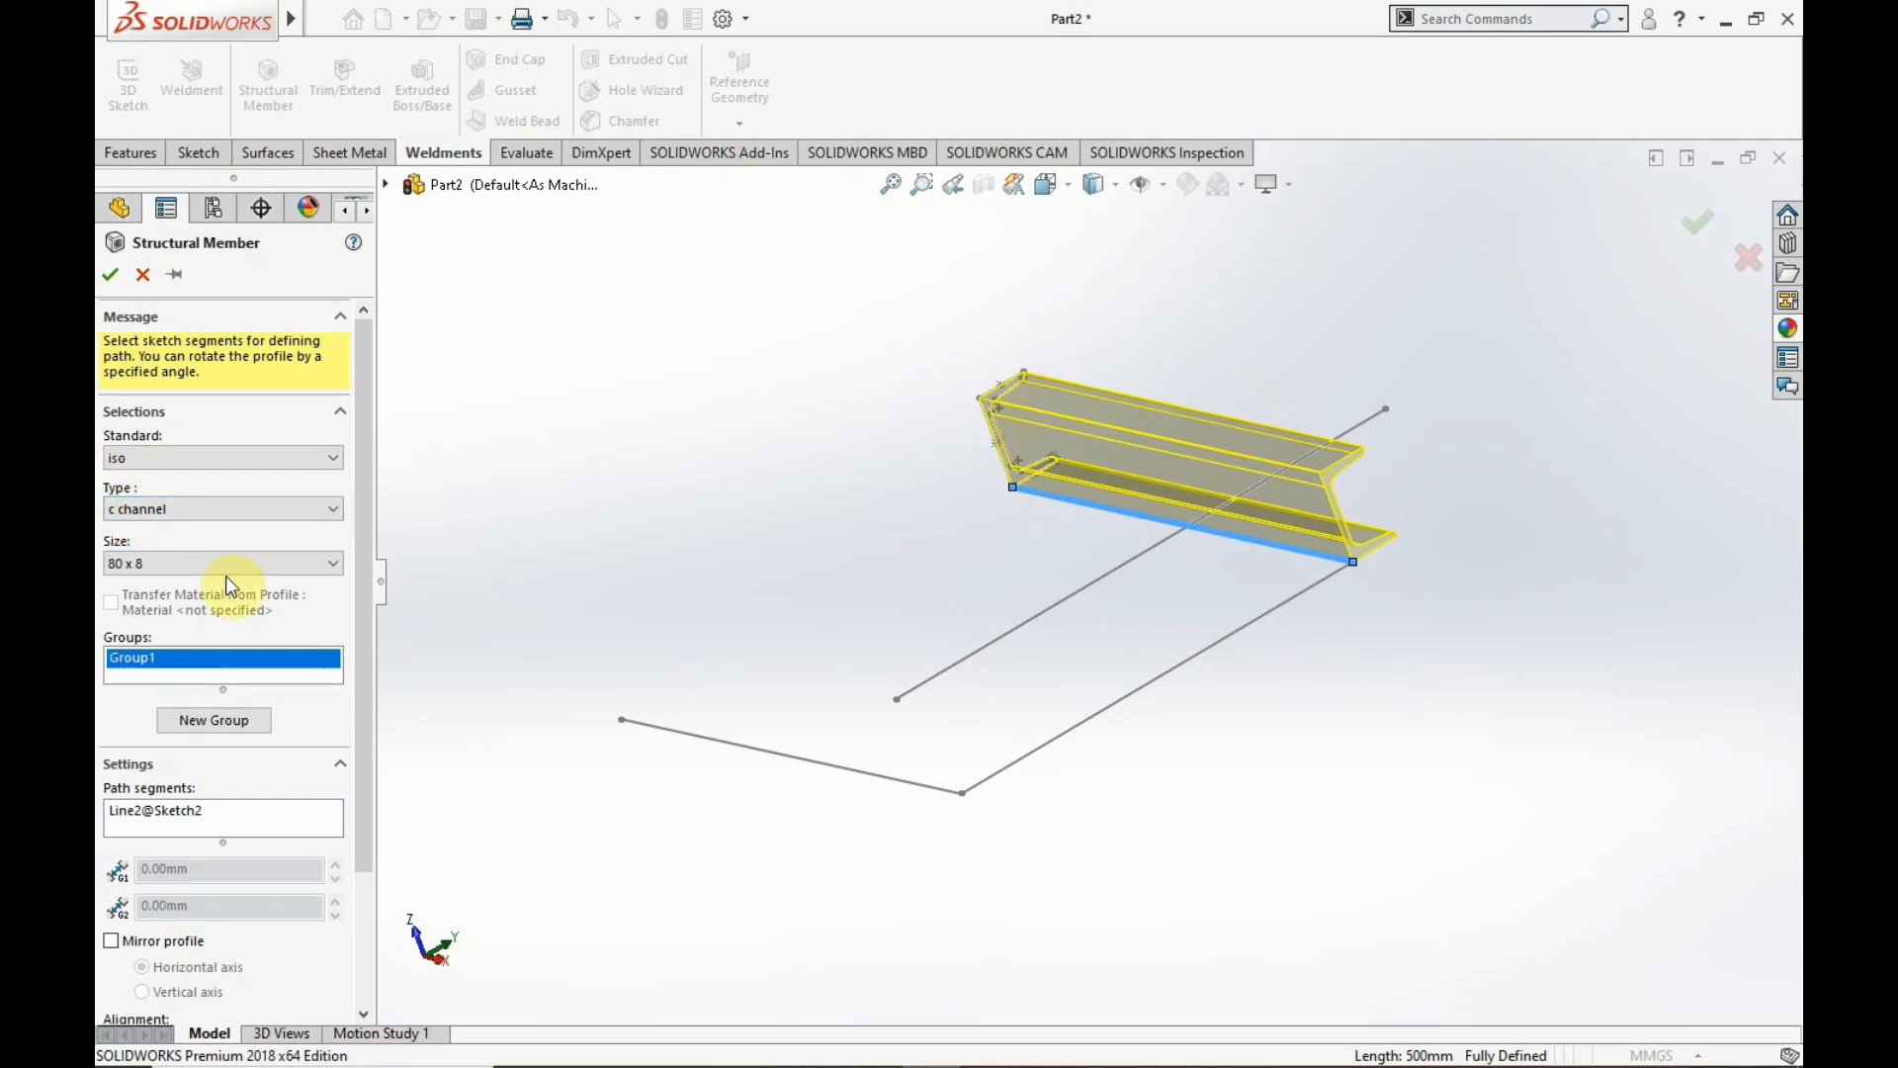
left_click_drag(359, 609, 370, 432)
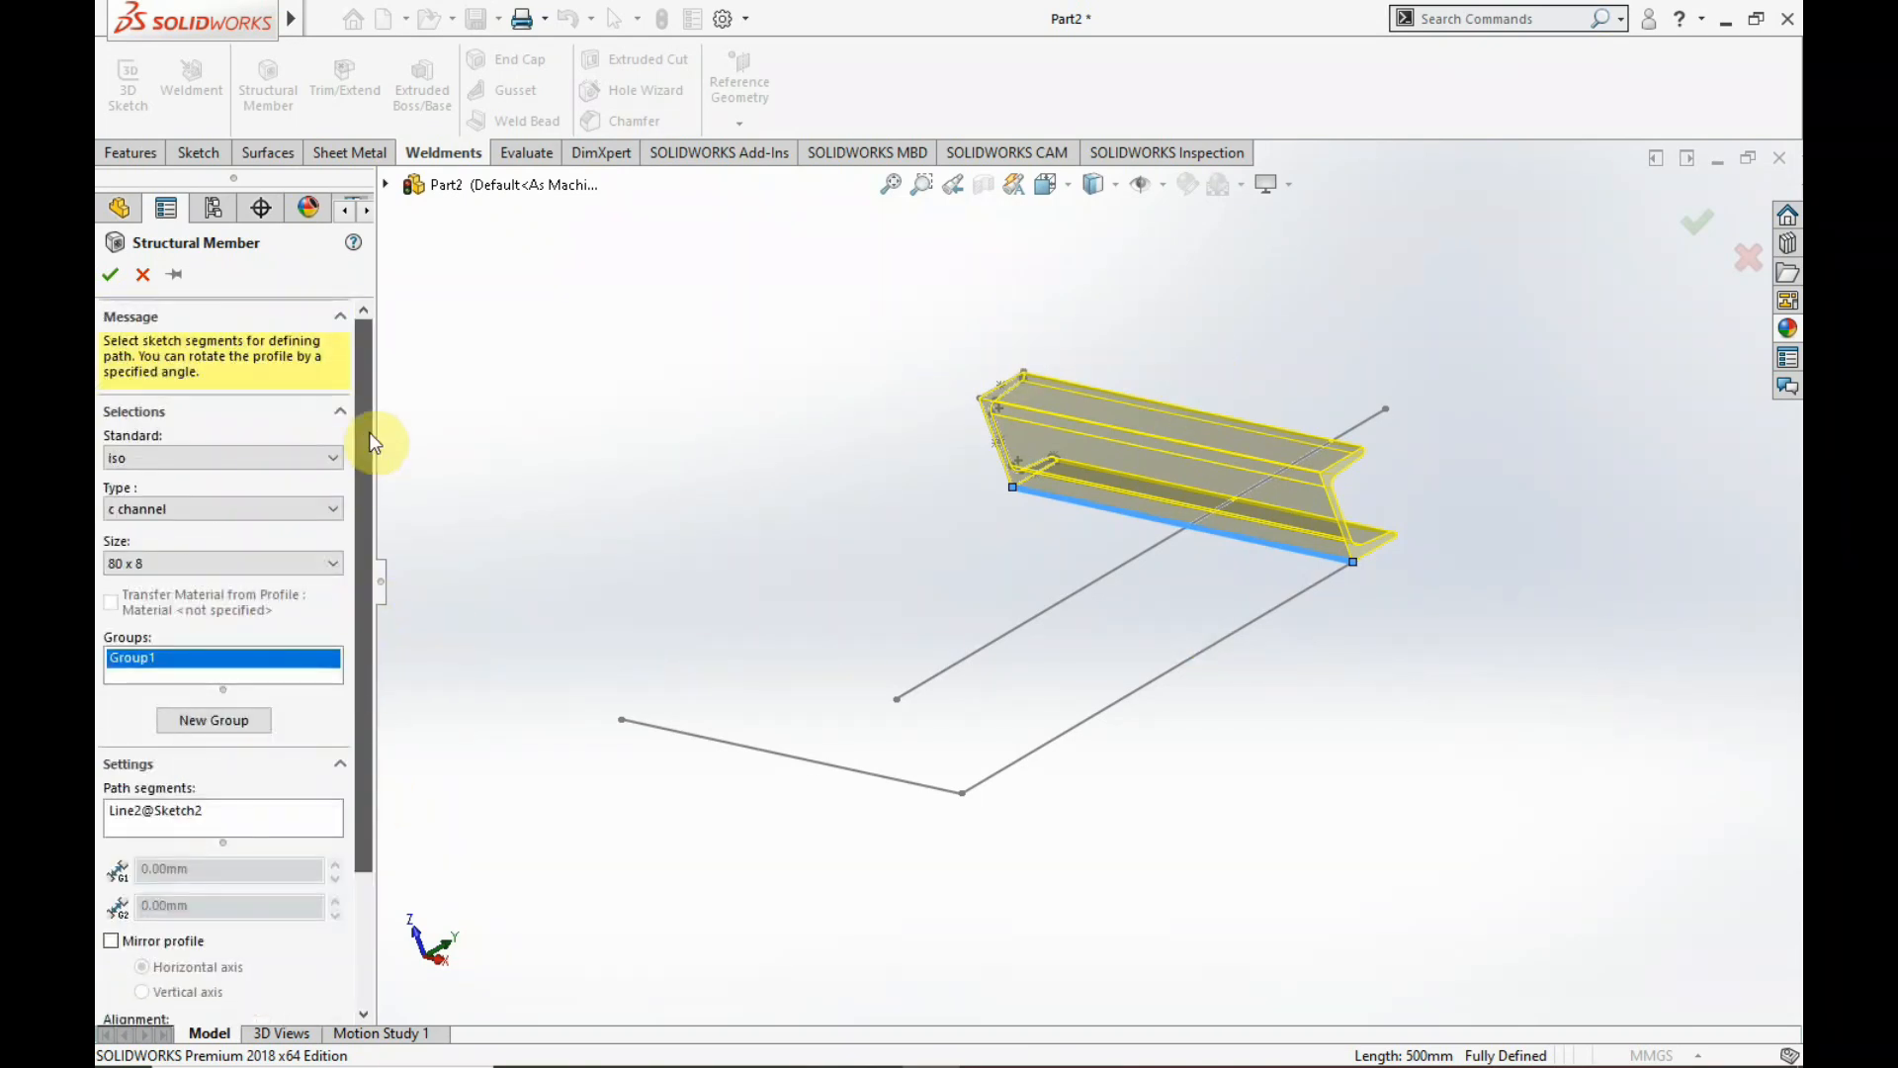
mouse_move(1272, 618)
middle_mouse_down()
mouse_move(1254, 563)
mouse_move(1224, 621)
middle_mouse_up()
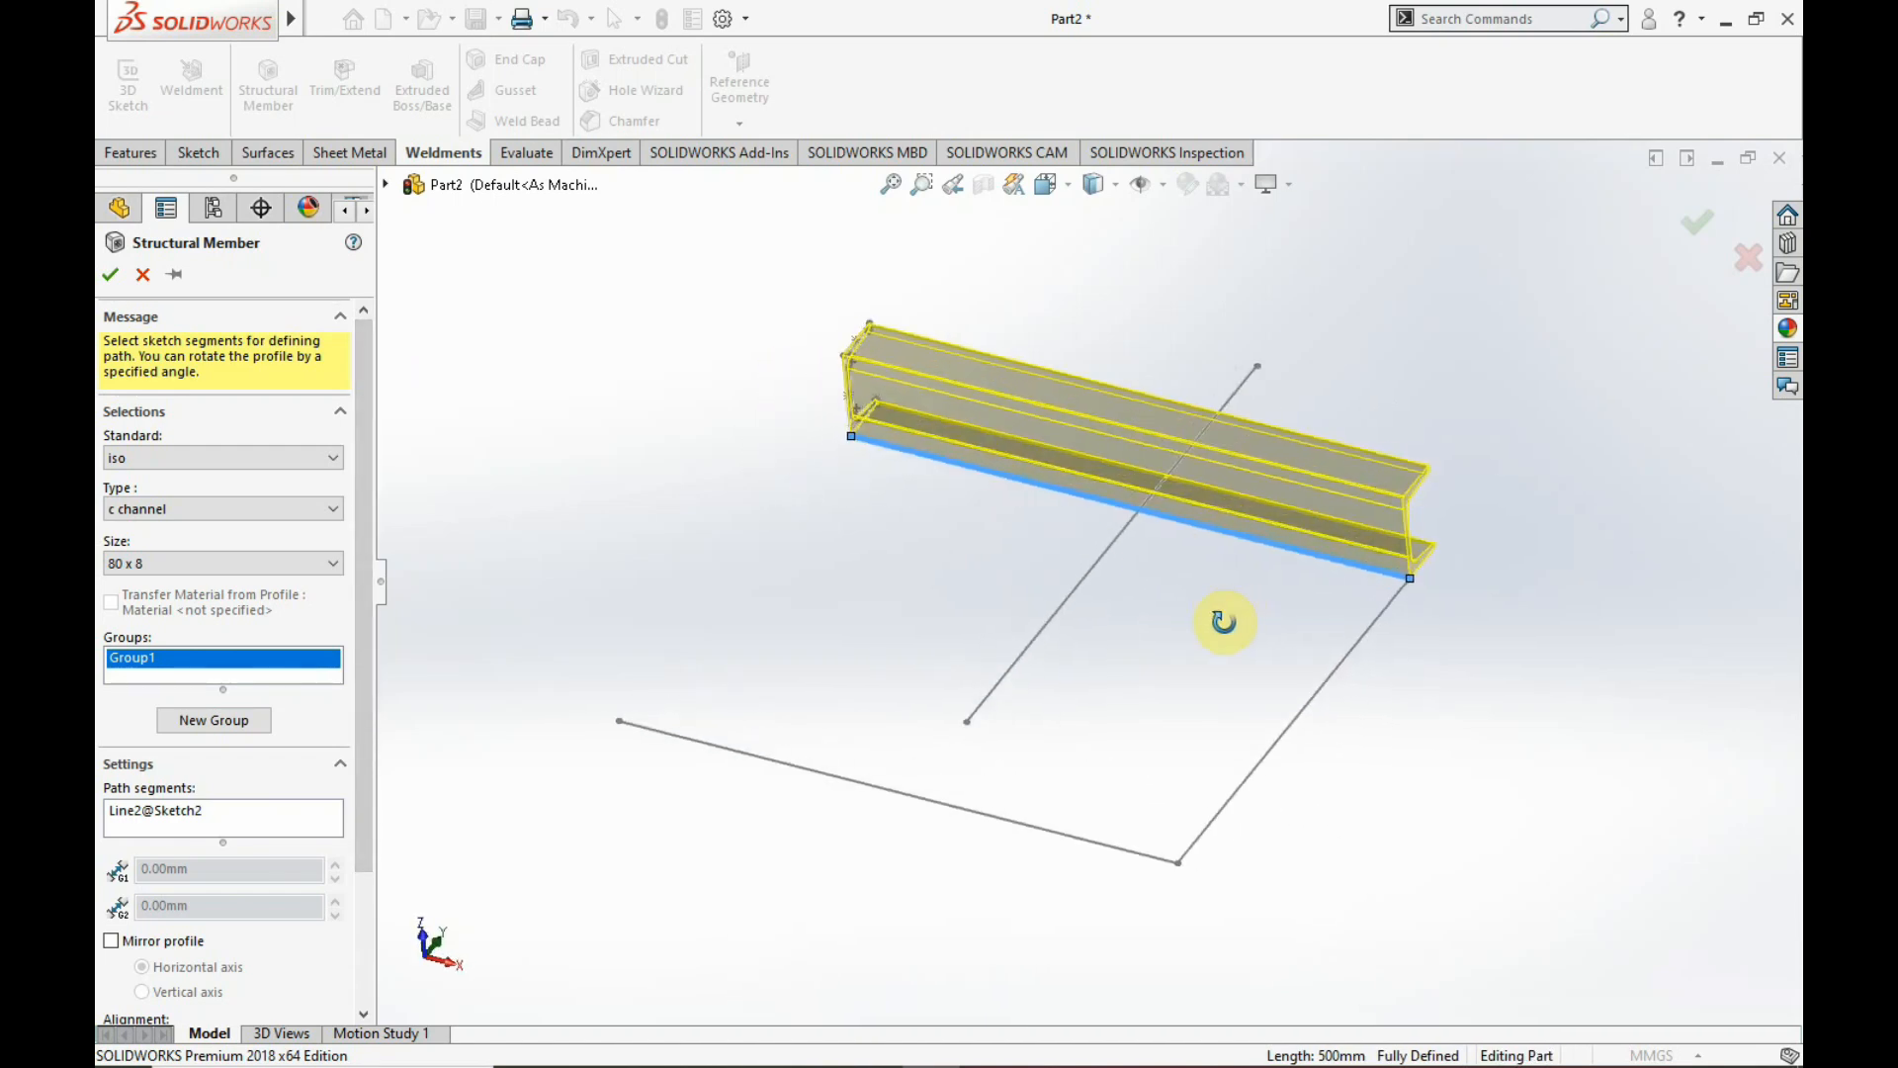
- Add the connecting side and lower horizontal line to the same group and create the three mitered channels
left_click(1350, 651)
left_click(965, 809)
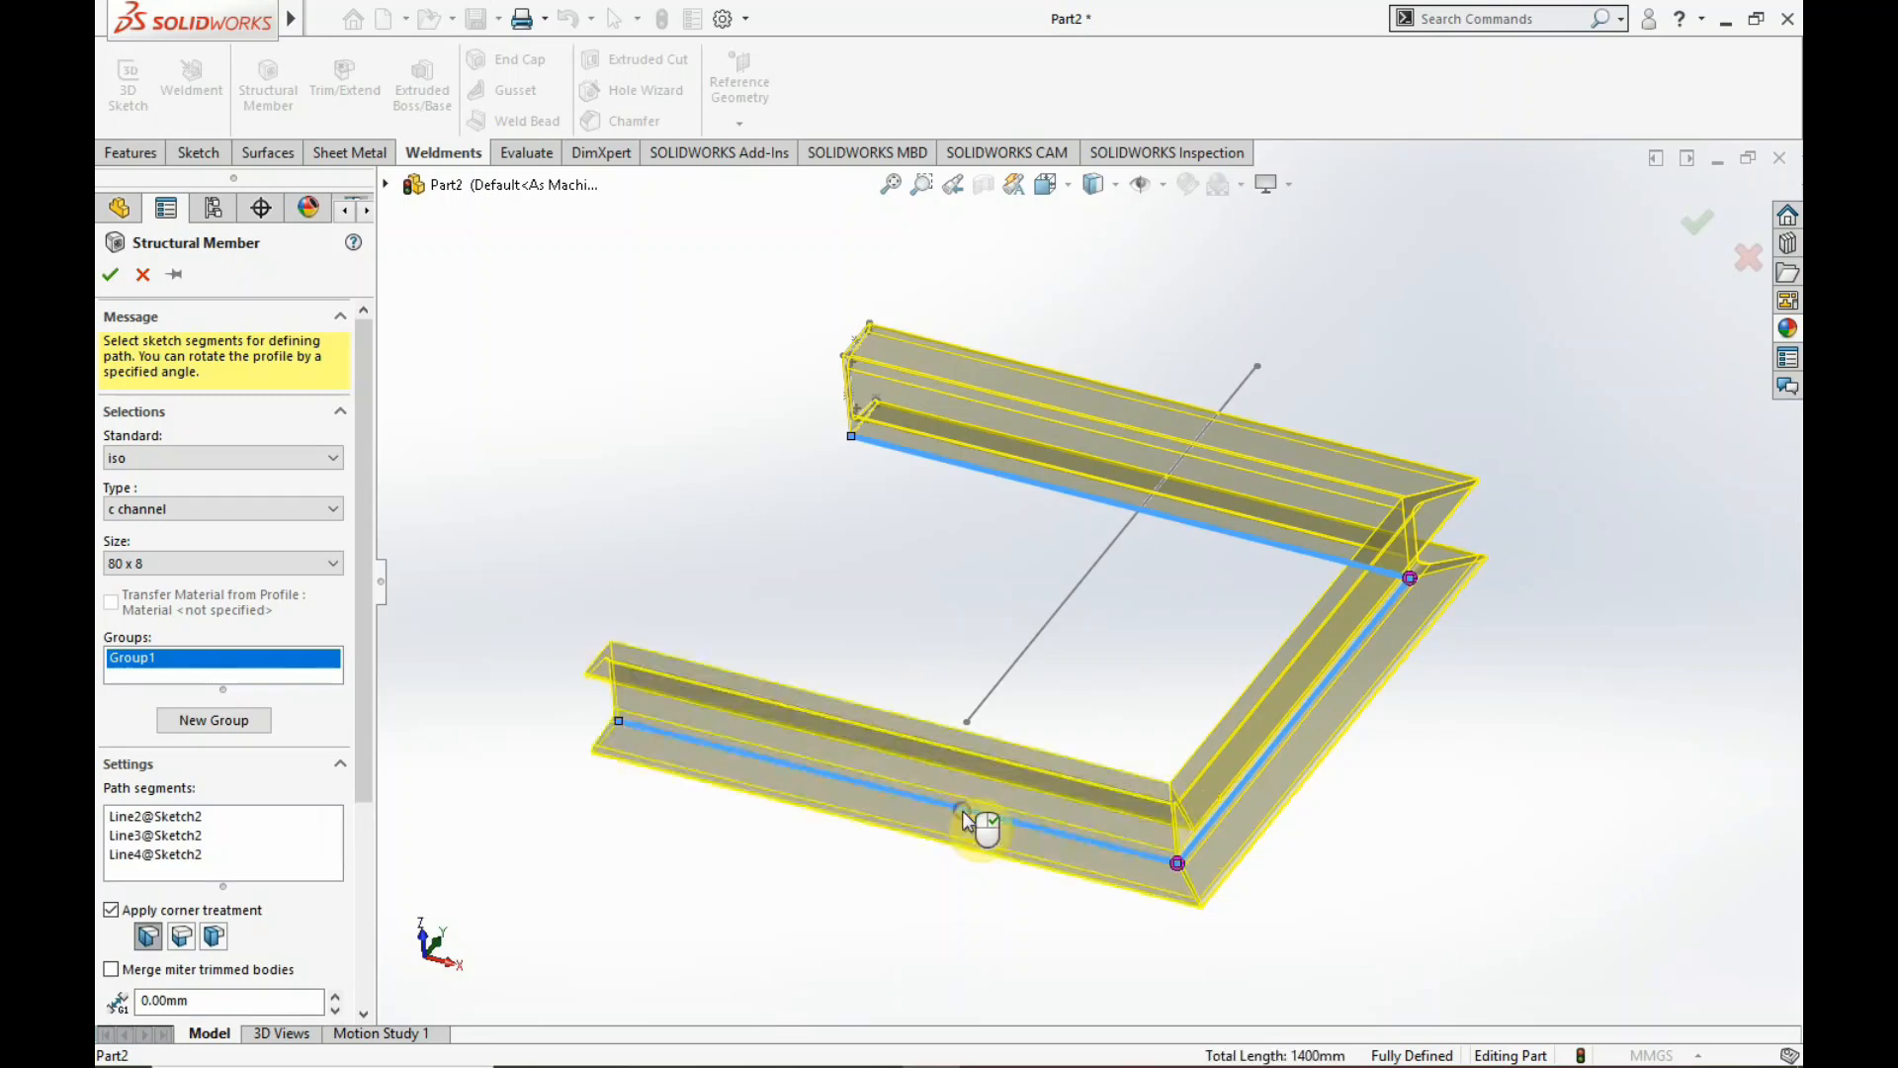
scroll(1177, 771, "down", 3)
scroll(1102, 752, "up", 6)
middle_click_drag(991, 526, 911, 466)
left_click(116, 271)
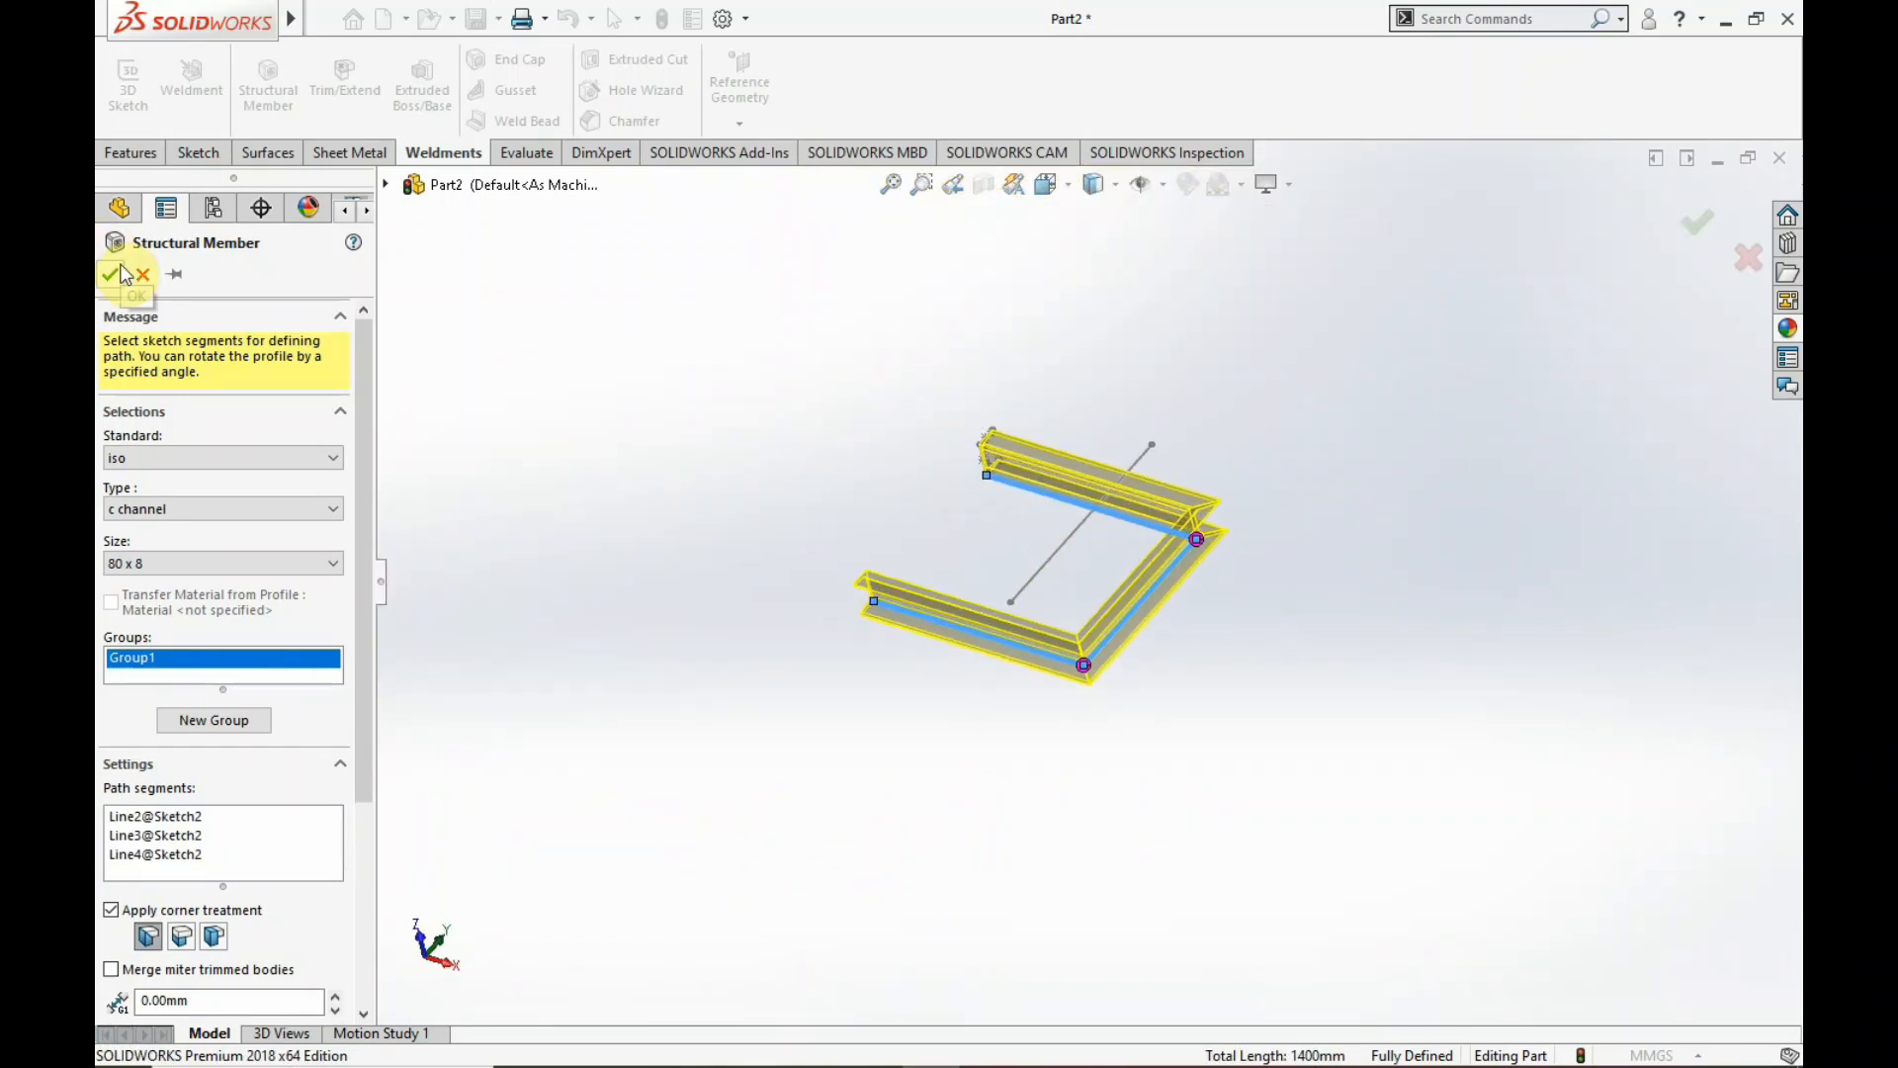
- Create another iso c channel 80 x 8 structural member along the free line crossing the frame
middle_click_drag(880, 322, 1047, 463)
scroll(1226, 544, "down", 3)
left_click(788, 449)
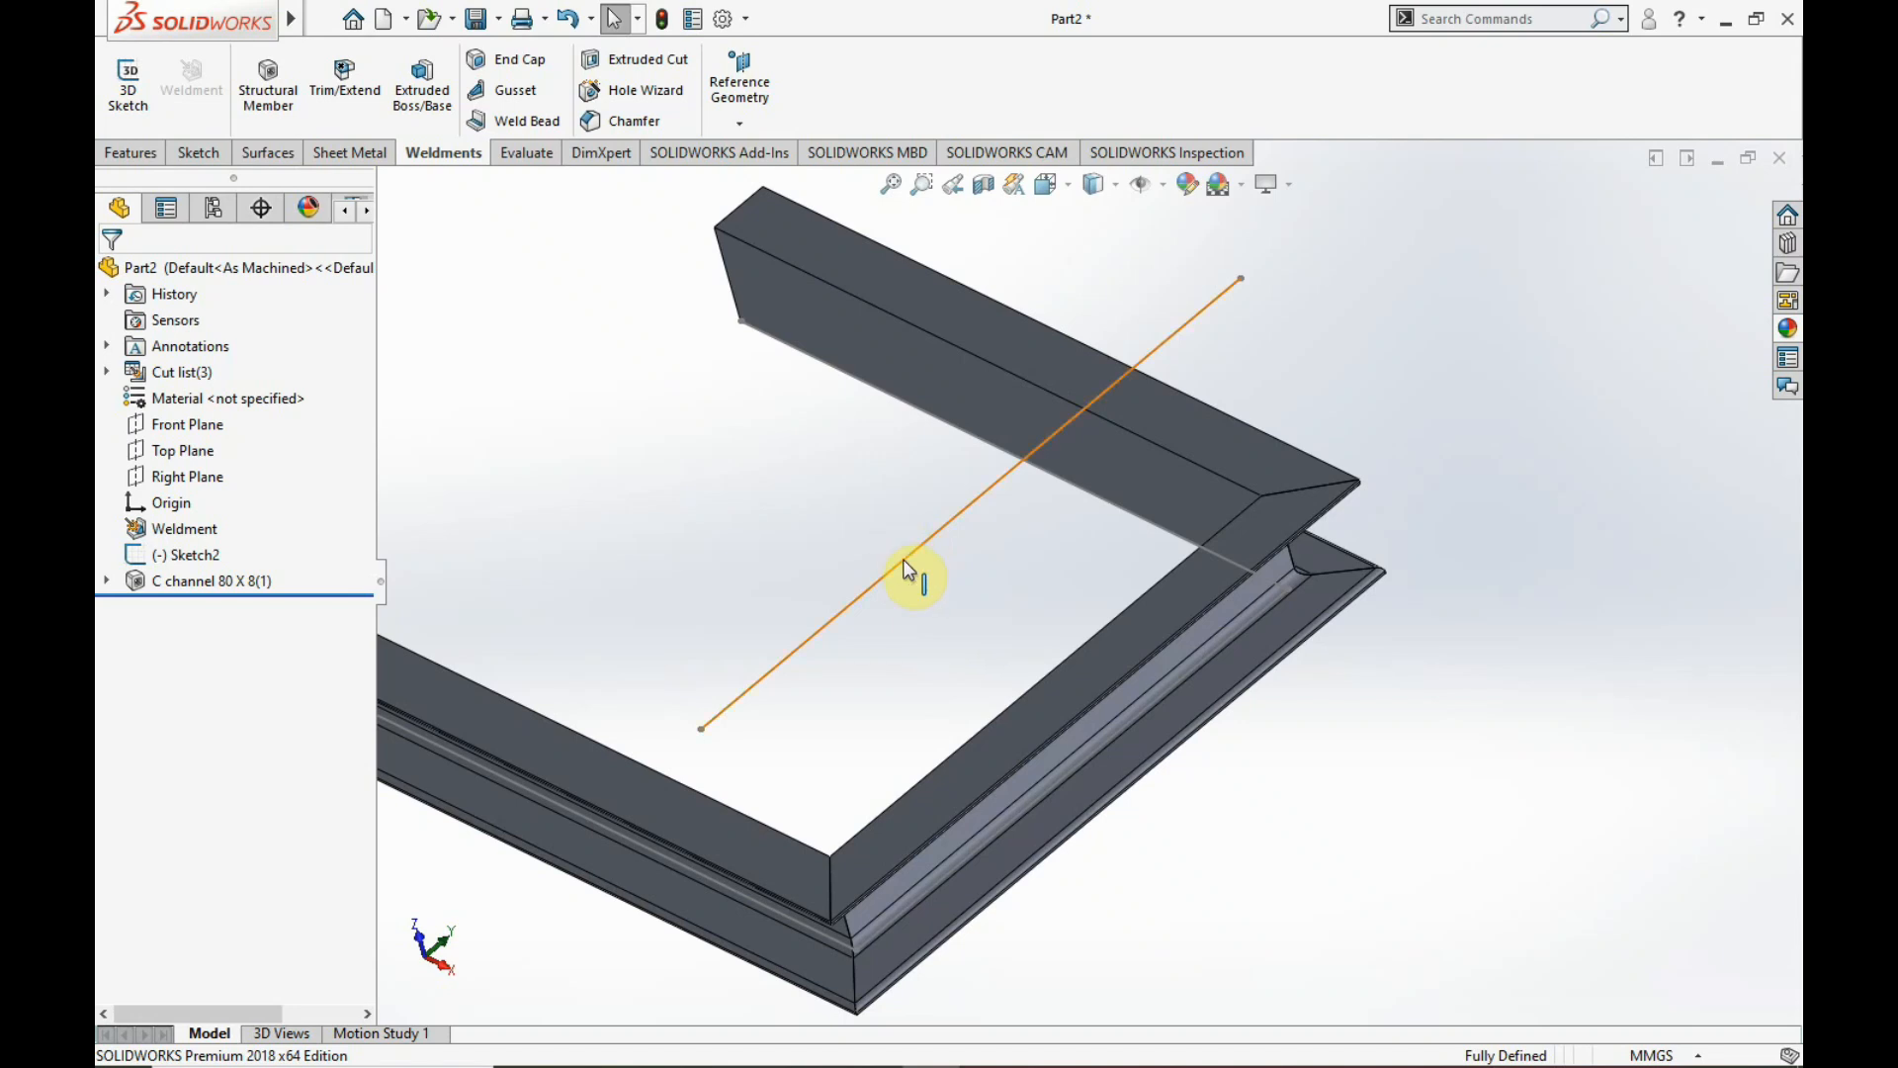
left_click(264, 83)
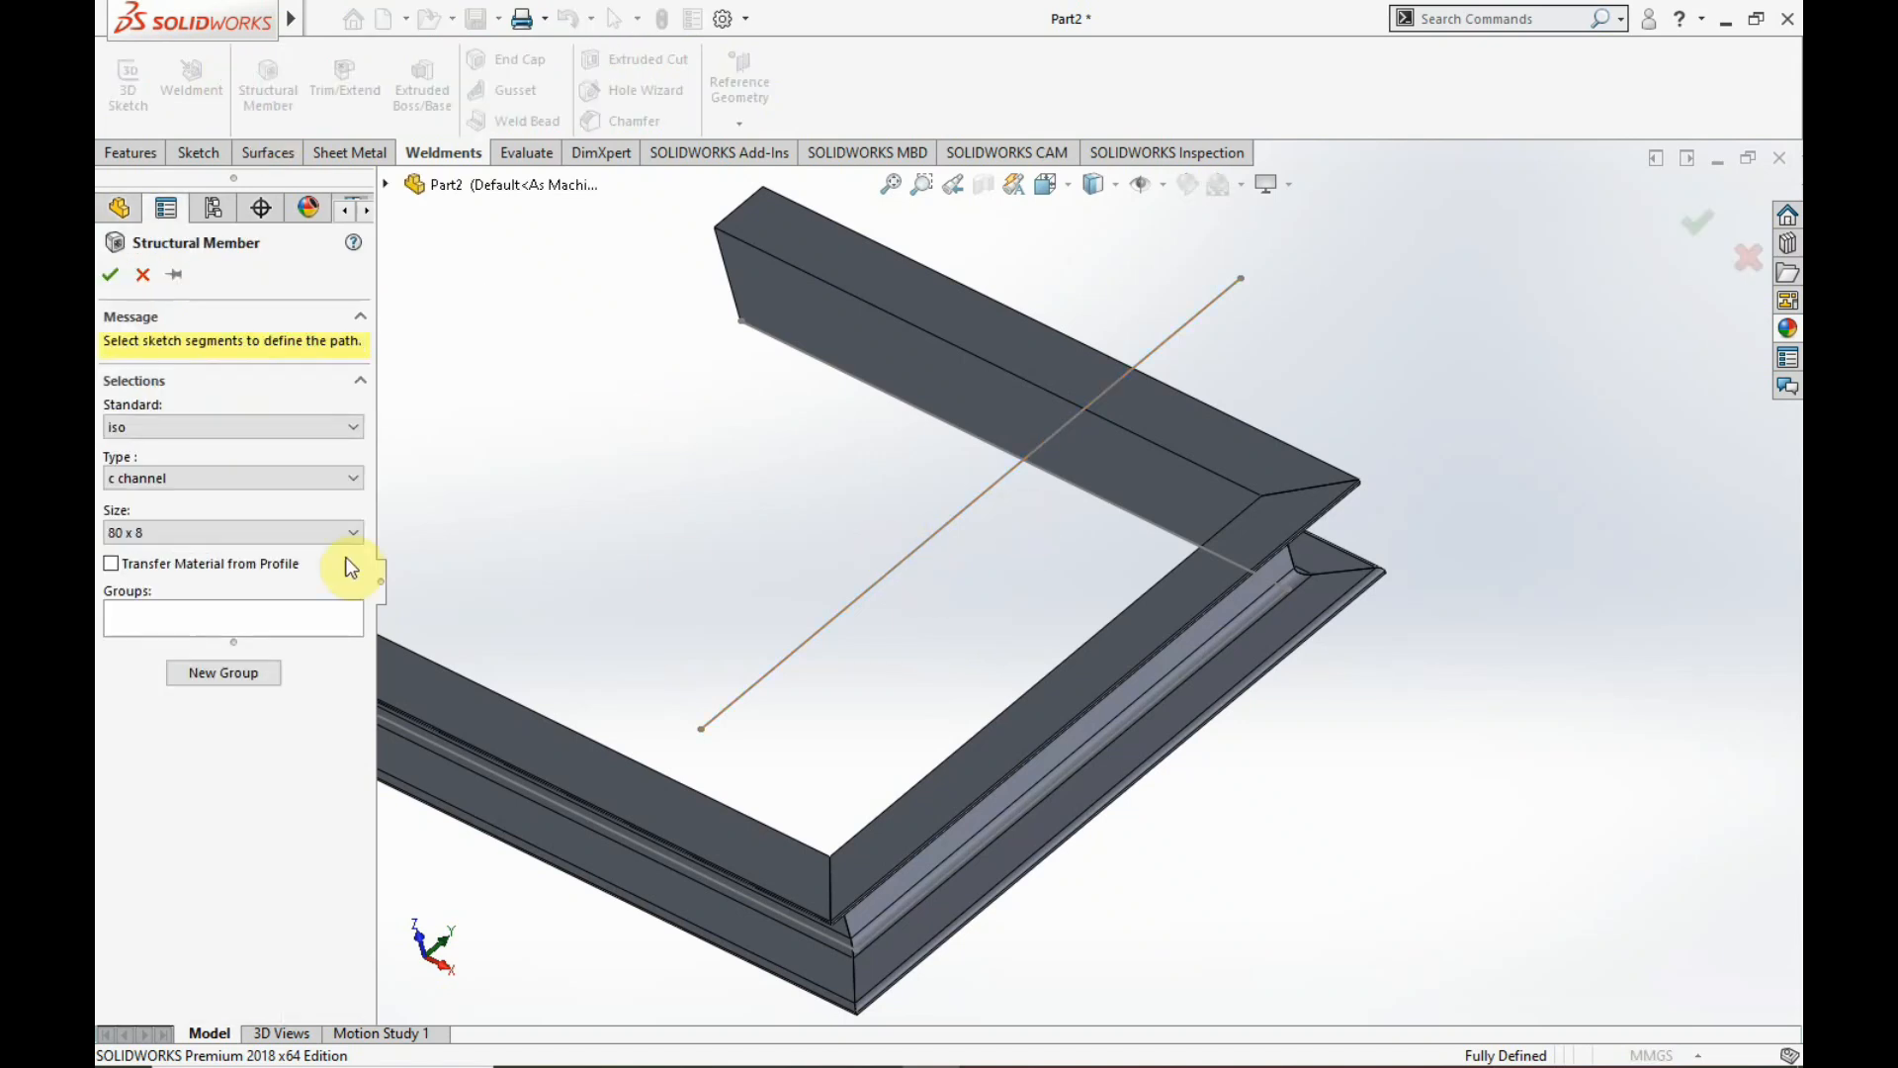
left_click(864, 593)
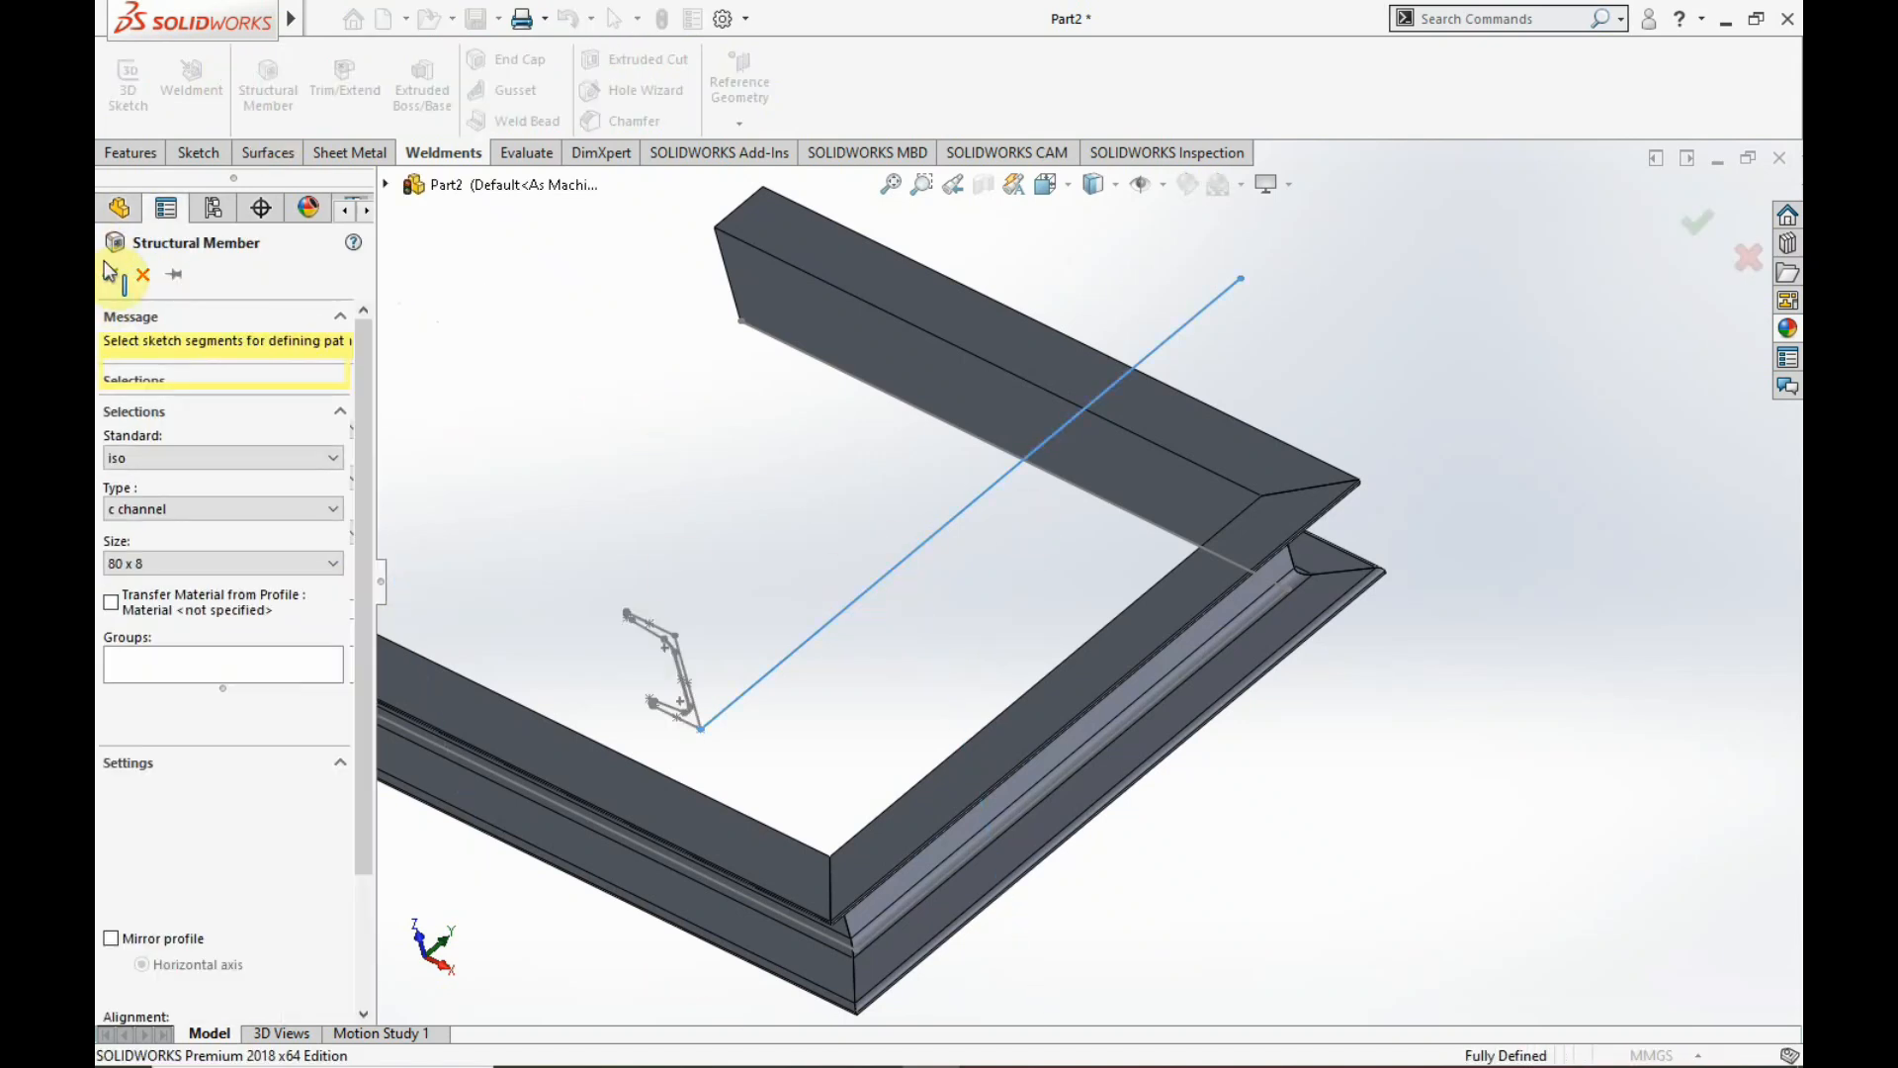
scroll(1296, 352, "up", 1)
- Examine the intersection where the crossing channel meets the frame's channel
middle_click_drag(1296, 352, 881, 613)
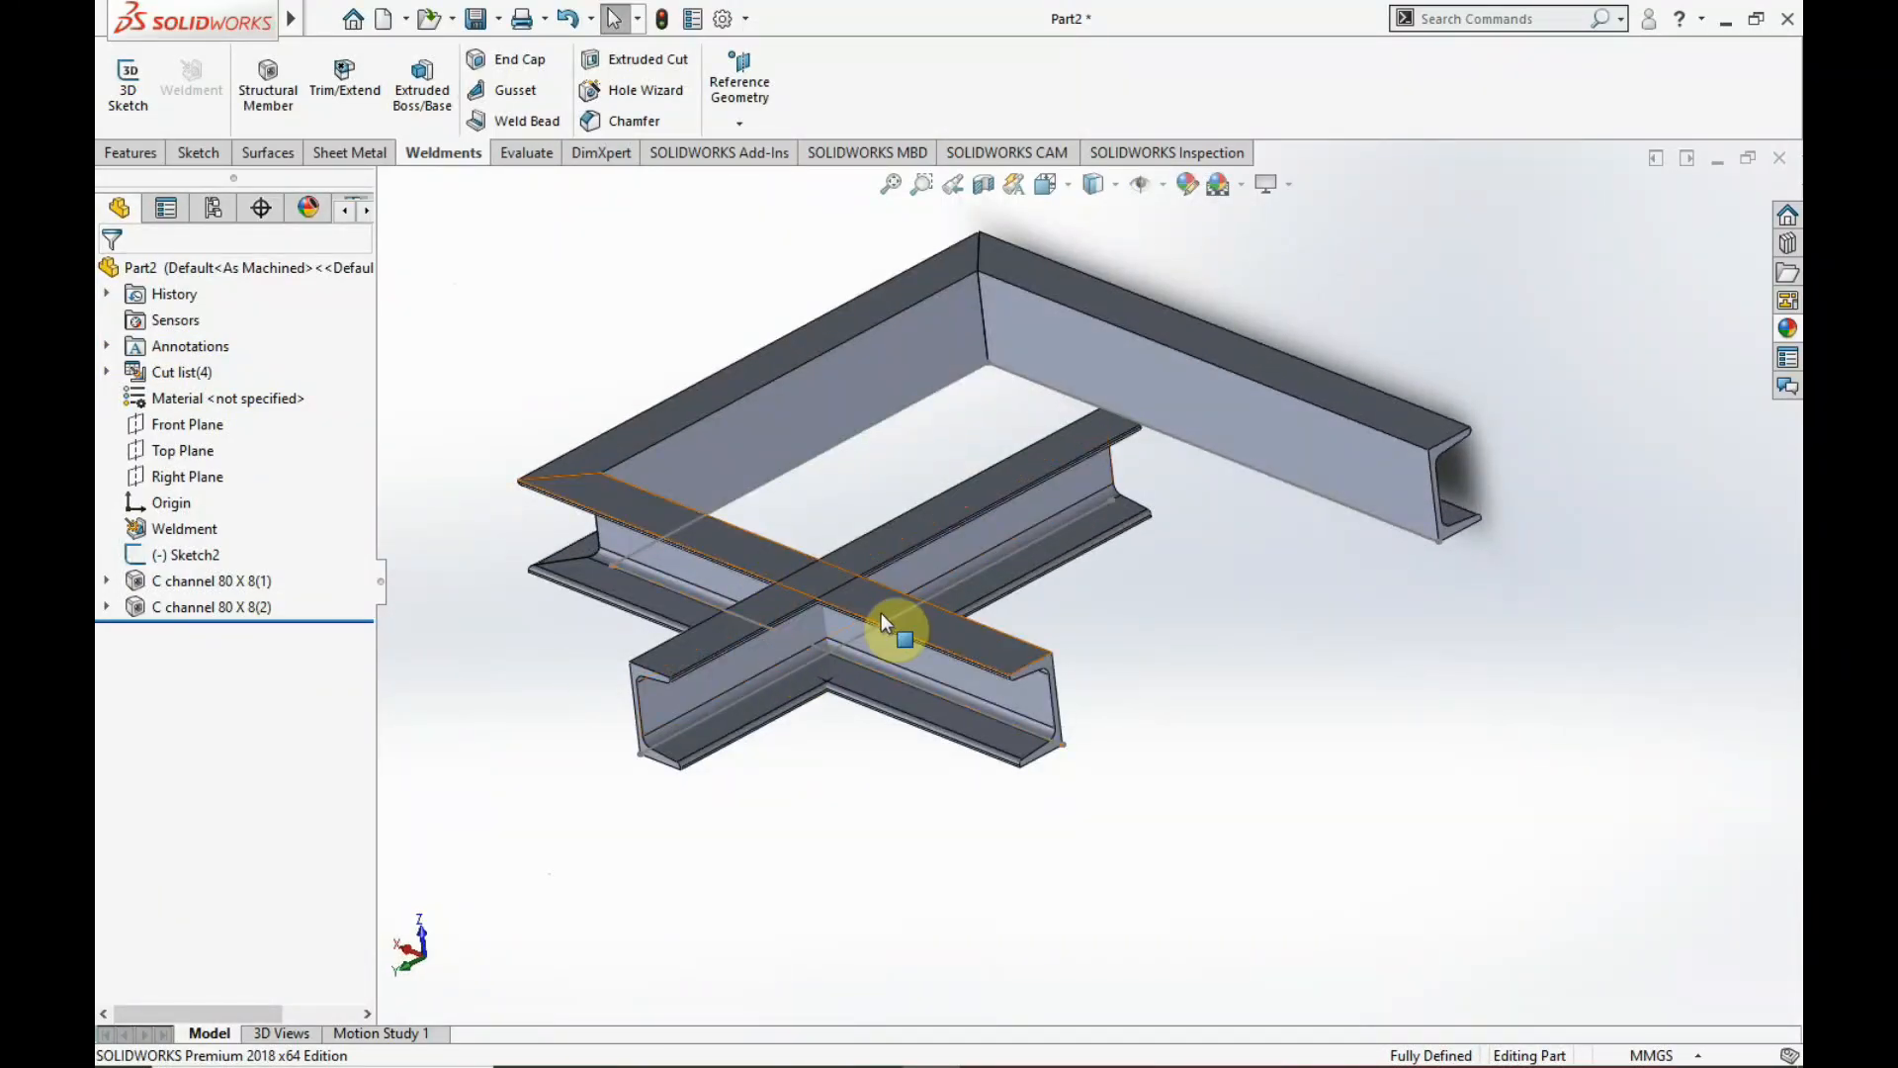
scroll(876, 613, "down", 3)
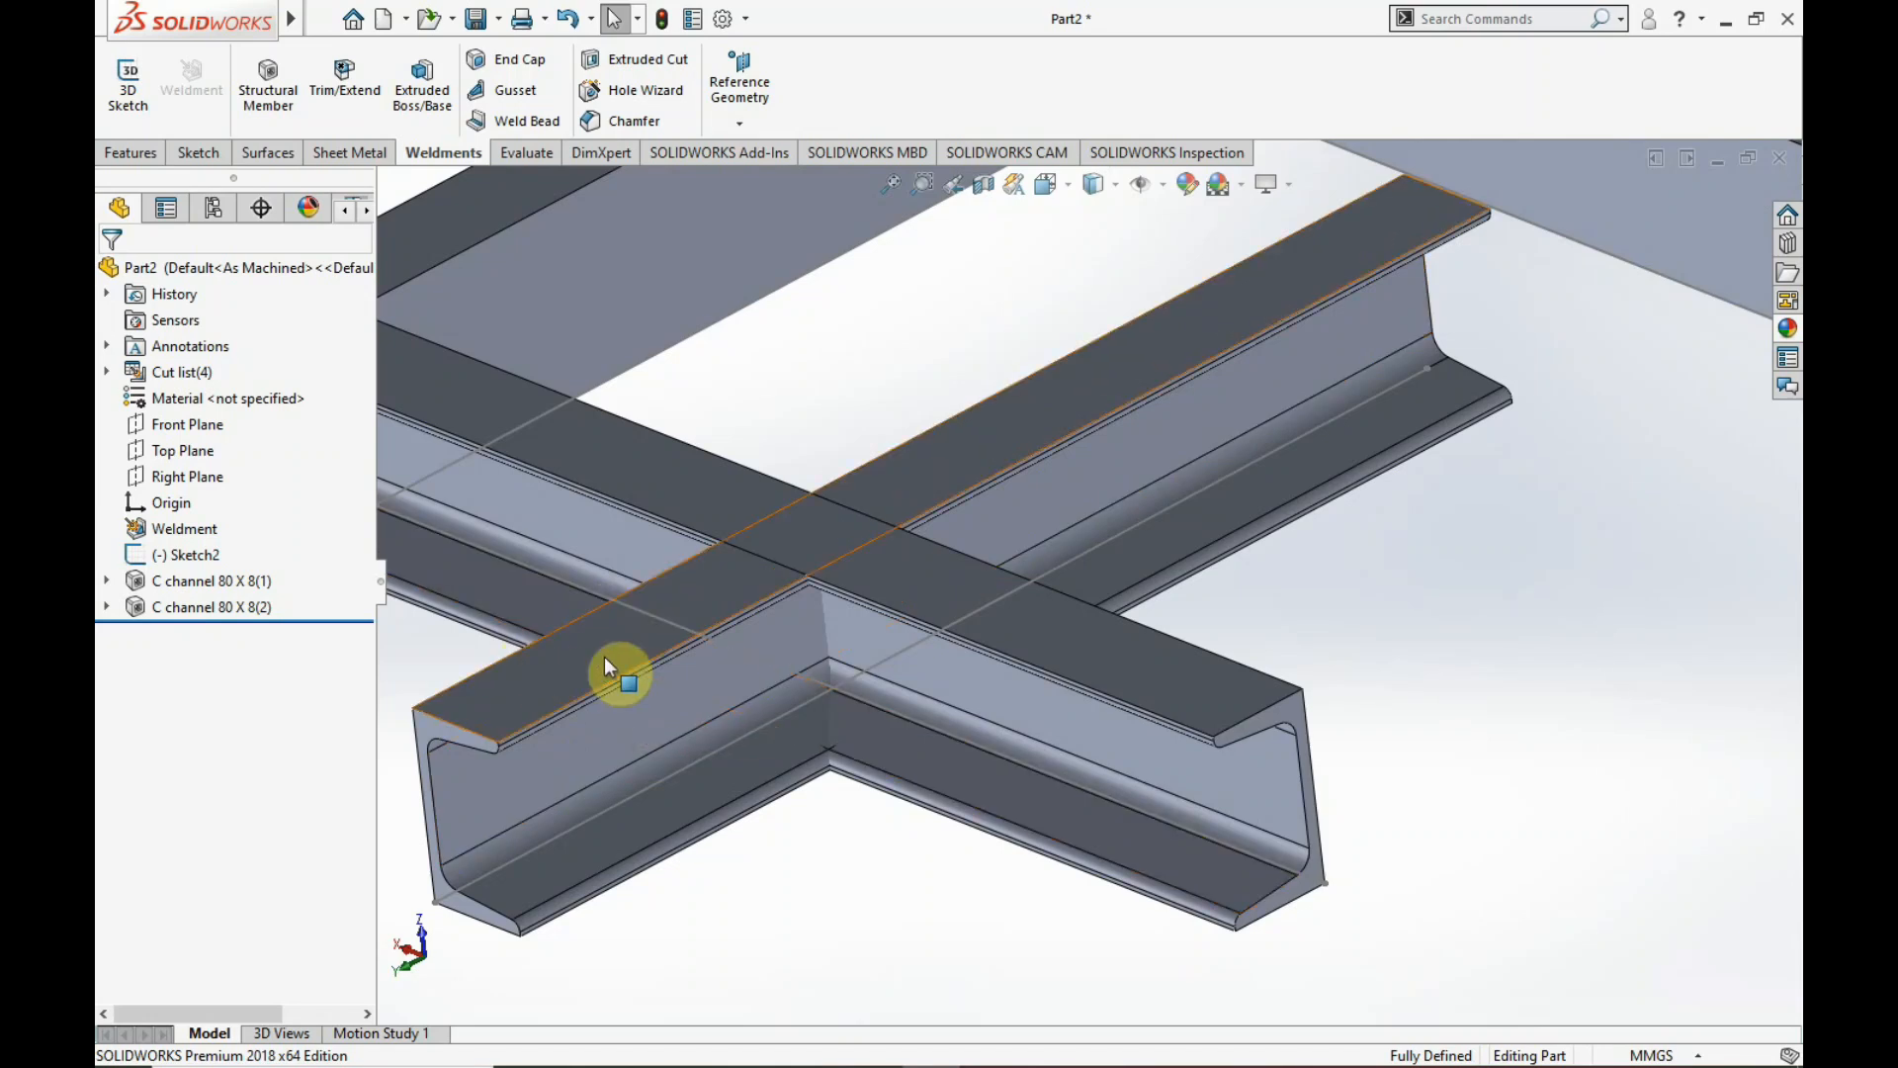
scroll(603, 656, "up", 5)
middle_click_drag(952, 652, 958, 644)
scroll(969, 645, "down", 2)
left_click(1736, 622)
left_click(655, 608)
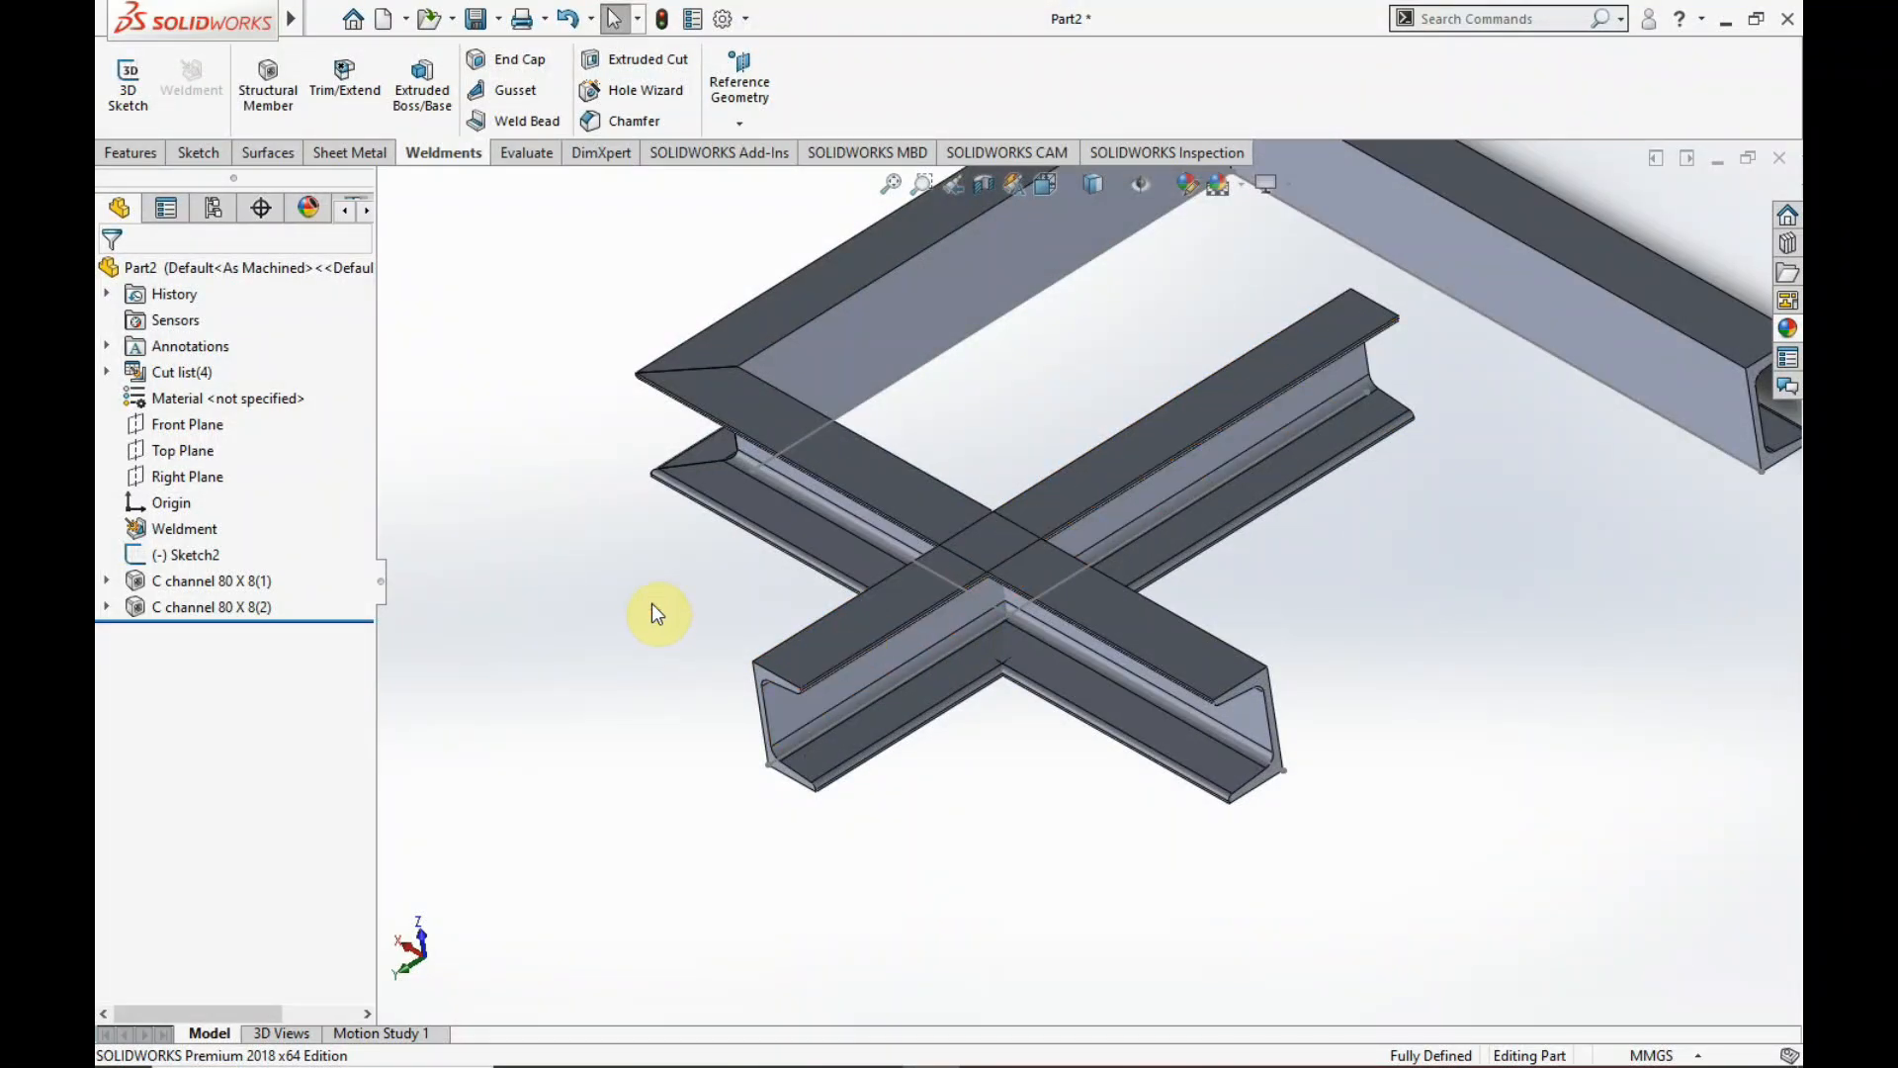
- Try a Trim/Extend of the frame channel with the crossing channel as trimming body, and clear both selections
left_click(348, 89)
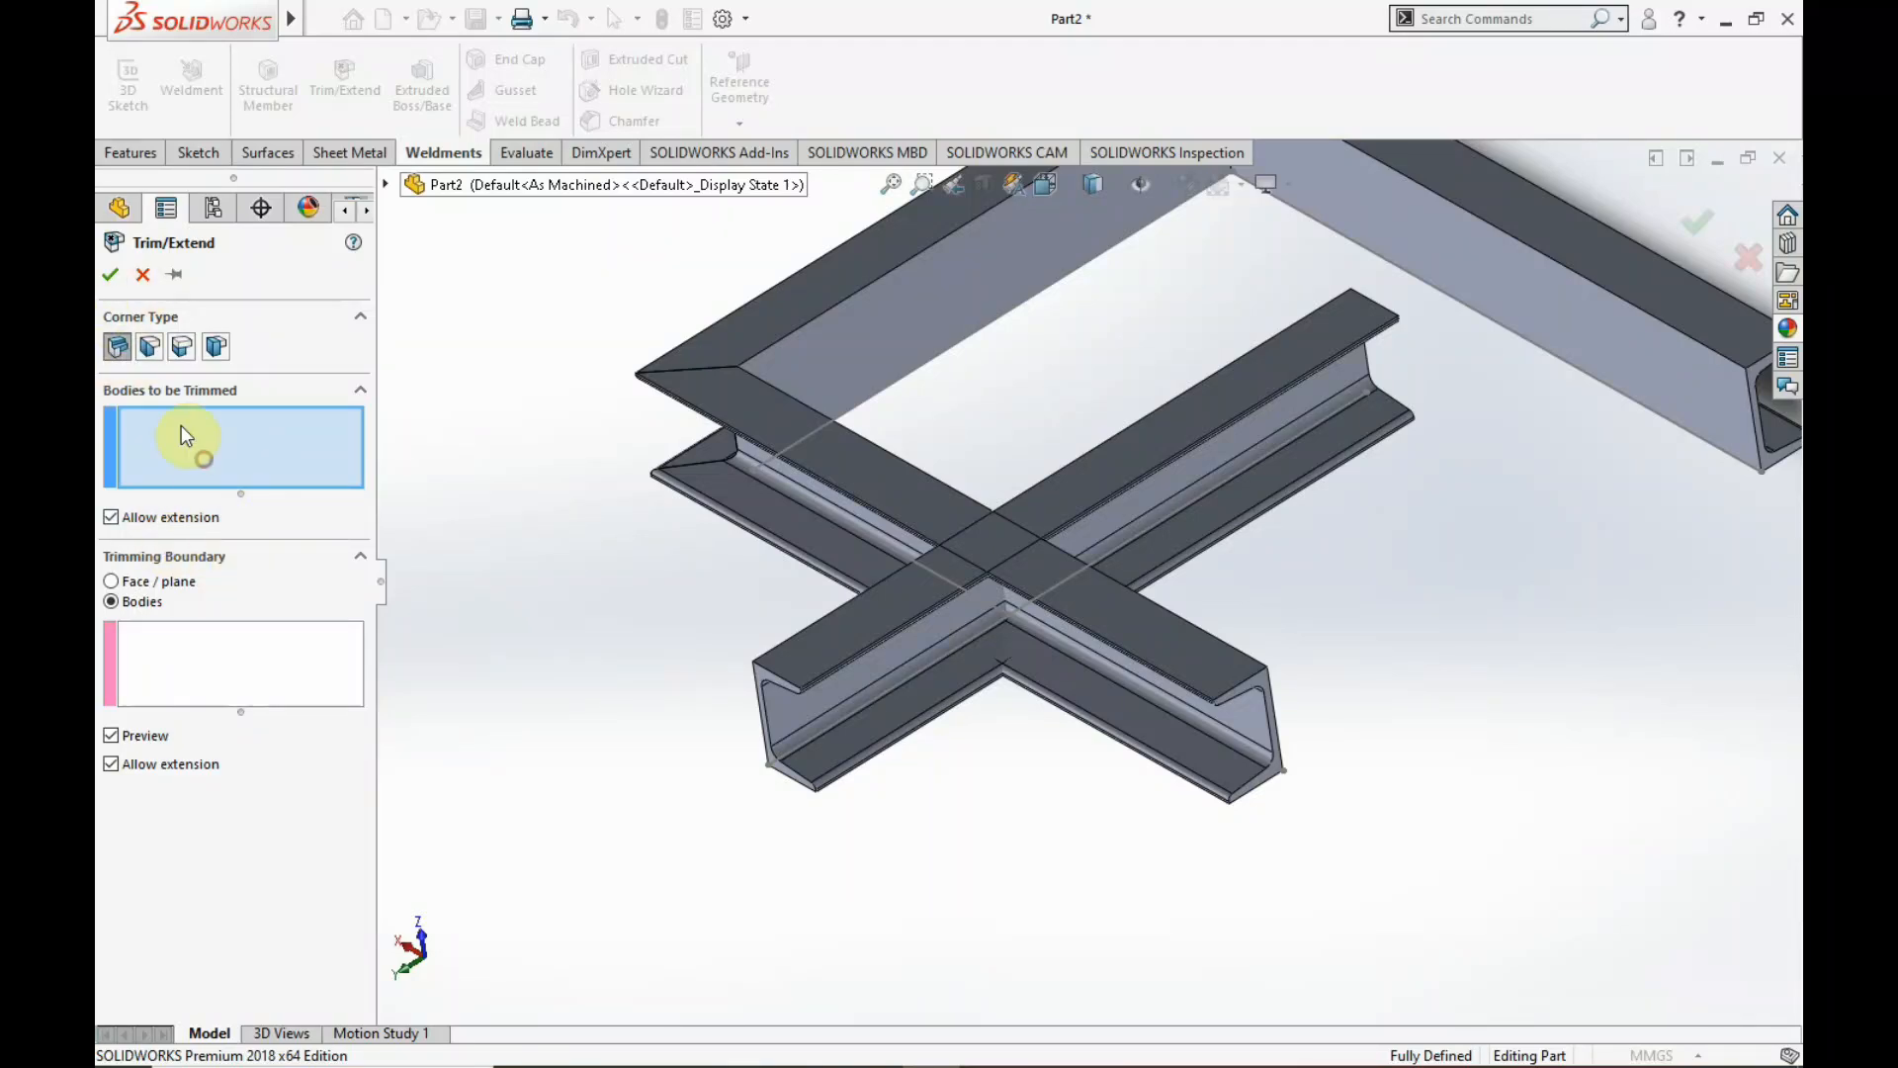
left_click(866, 484)
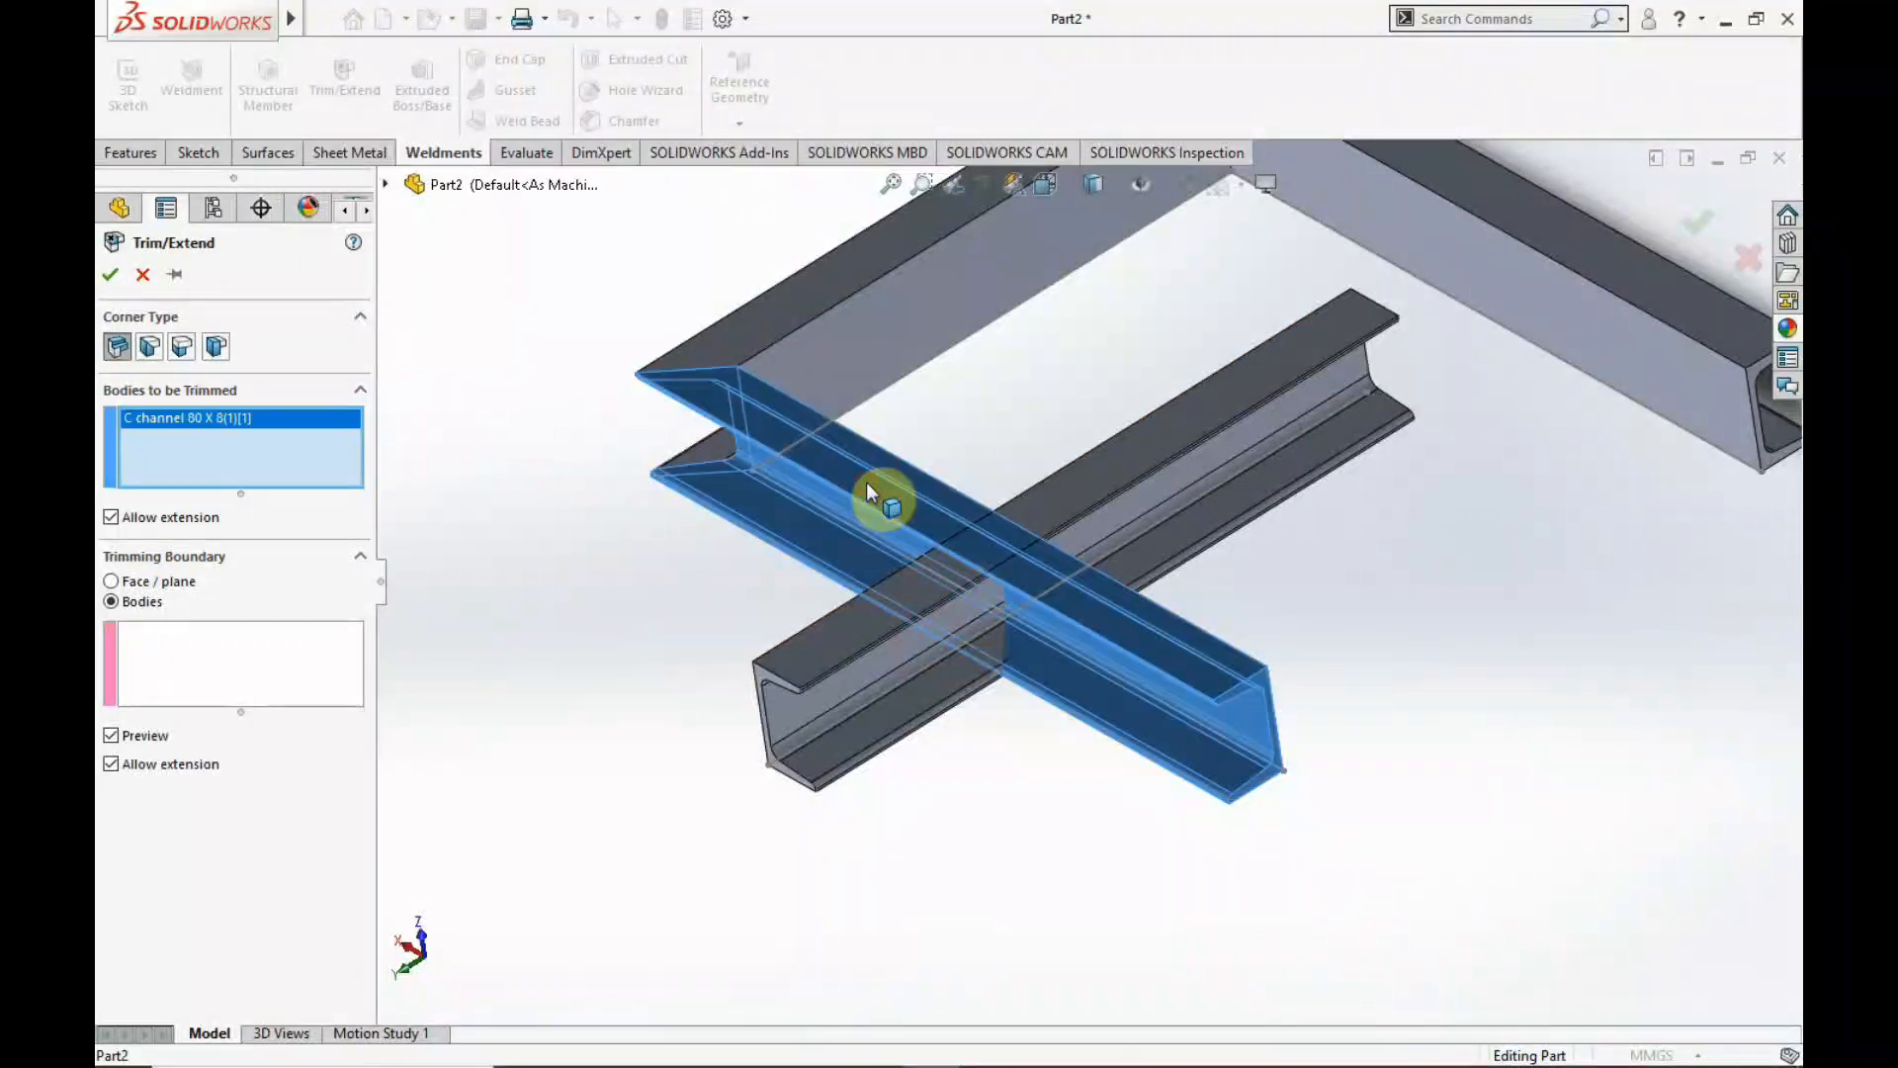
left_click(176, 660)
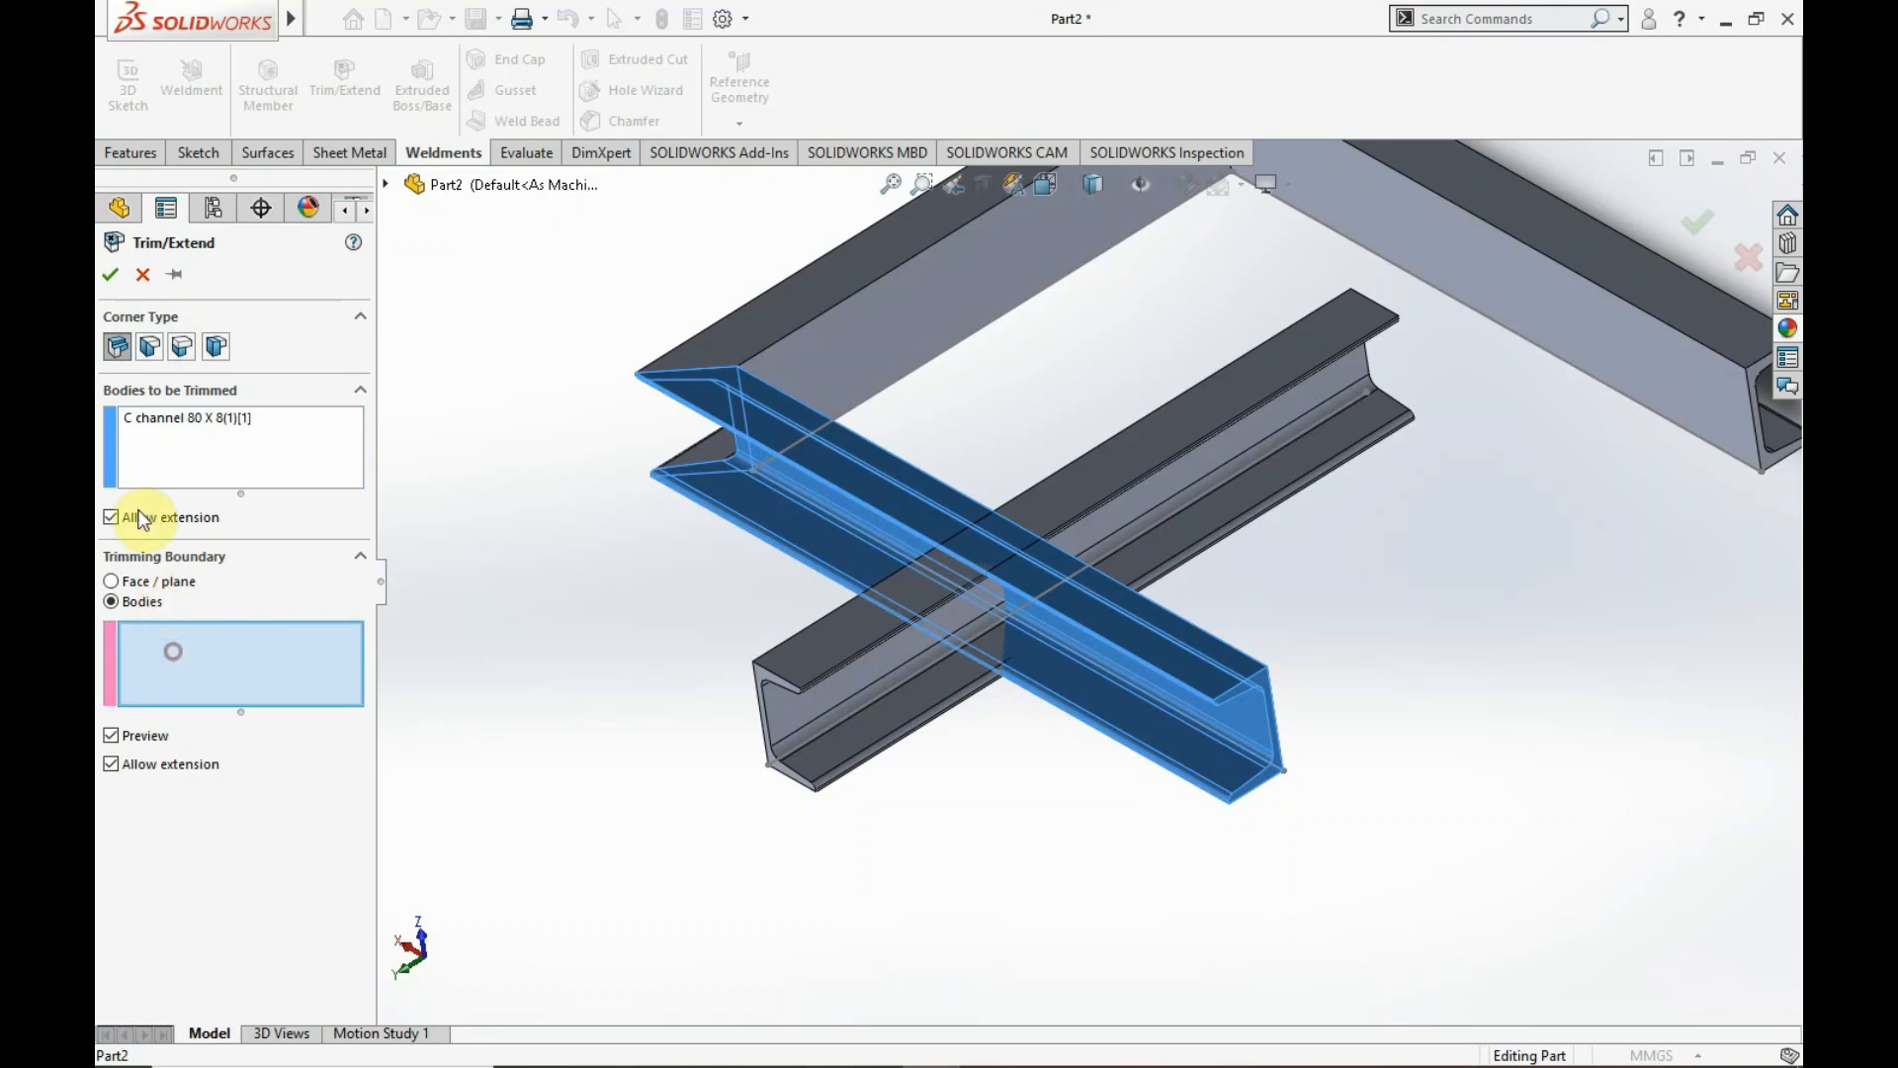
left_click(886, 595)
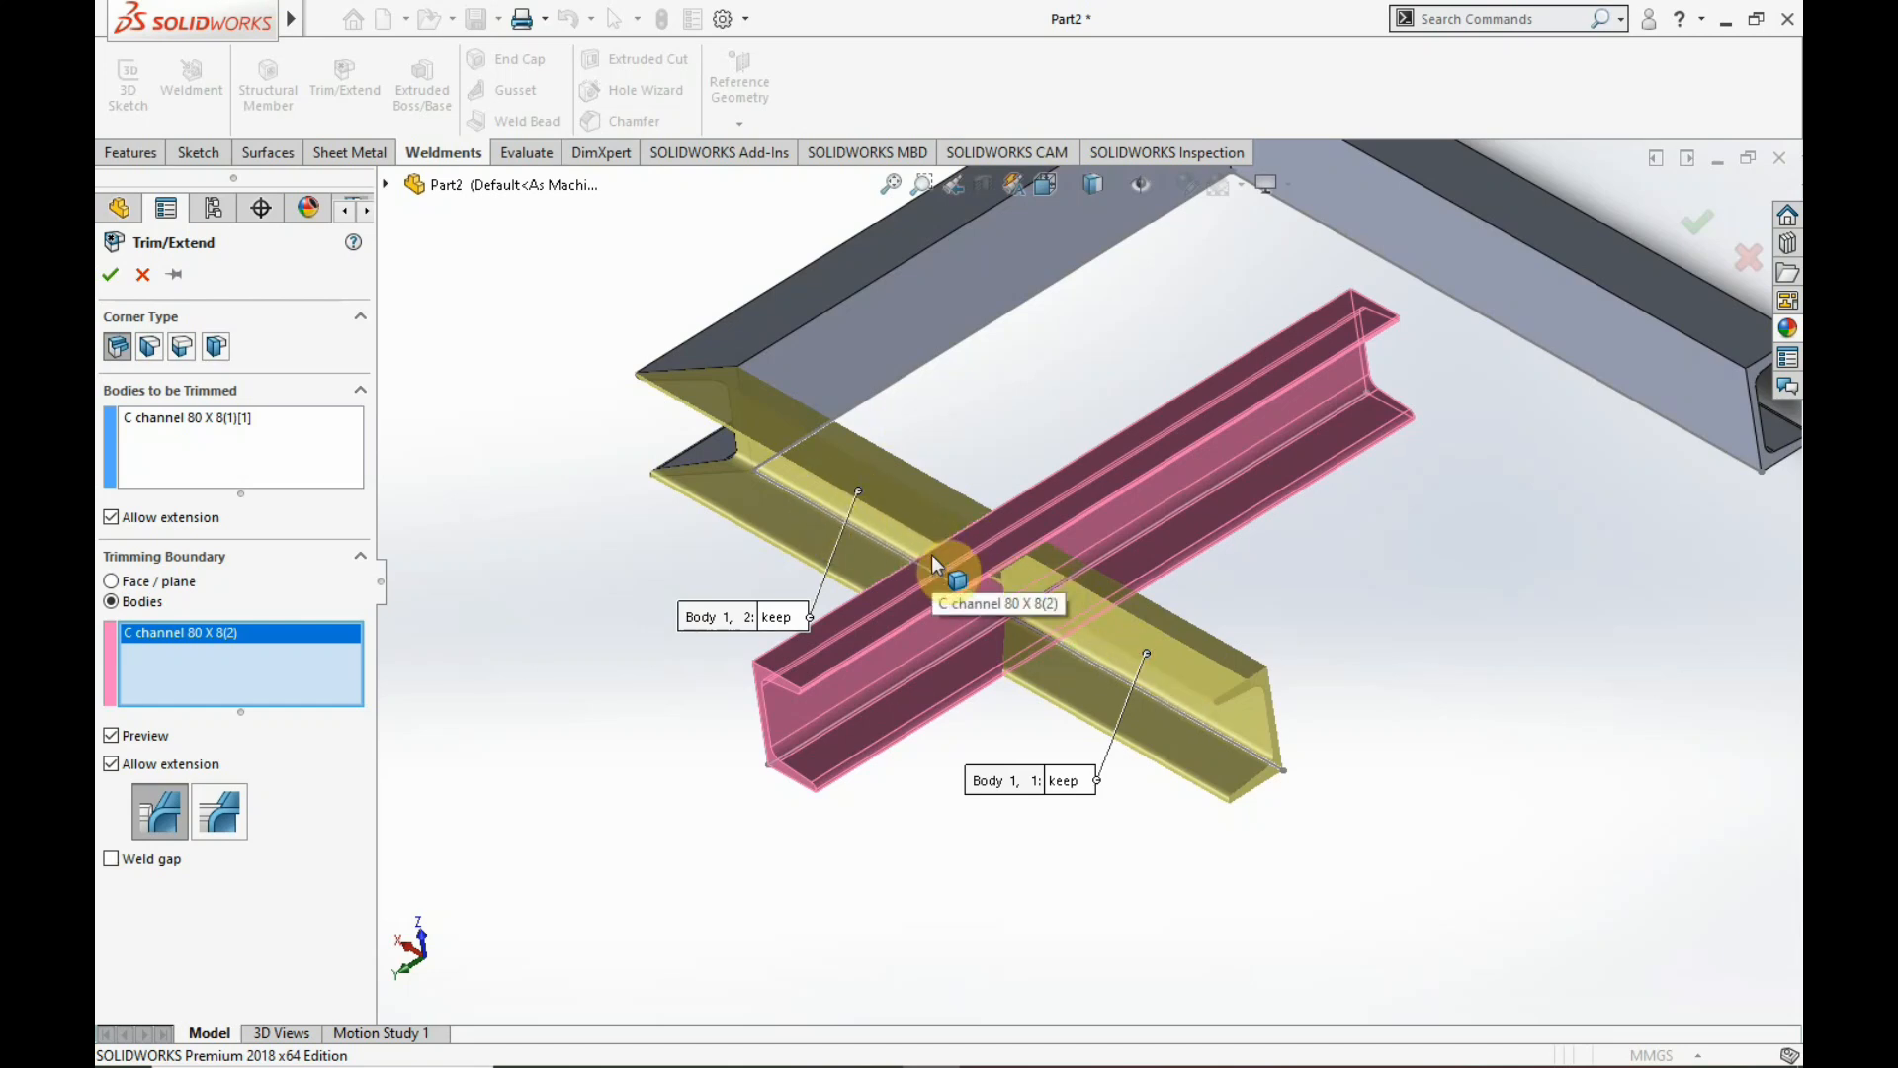
right_click(178, 423)
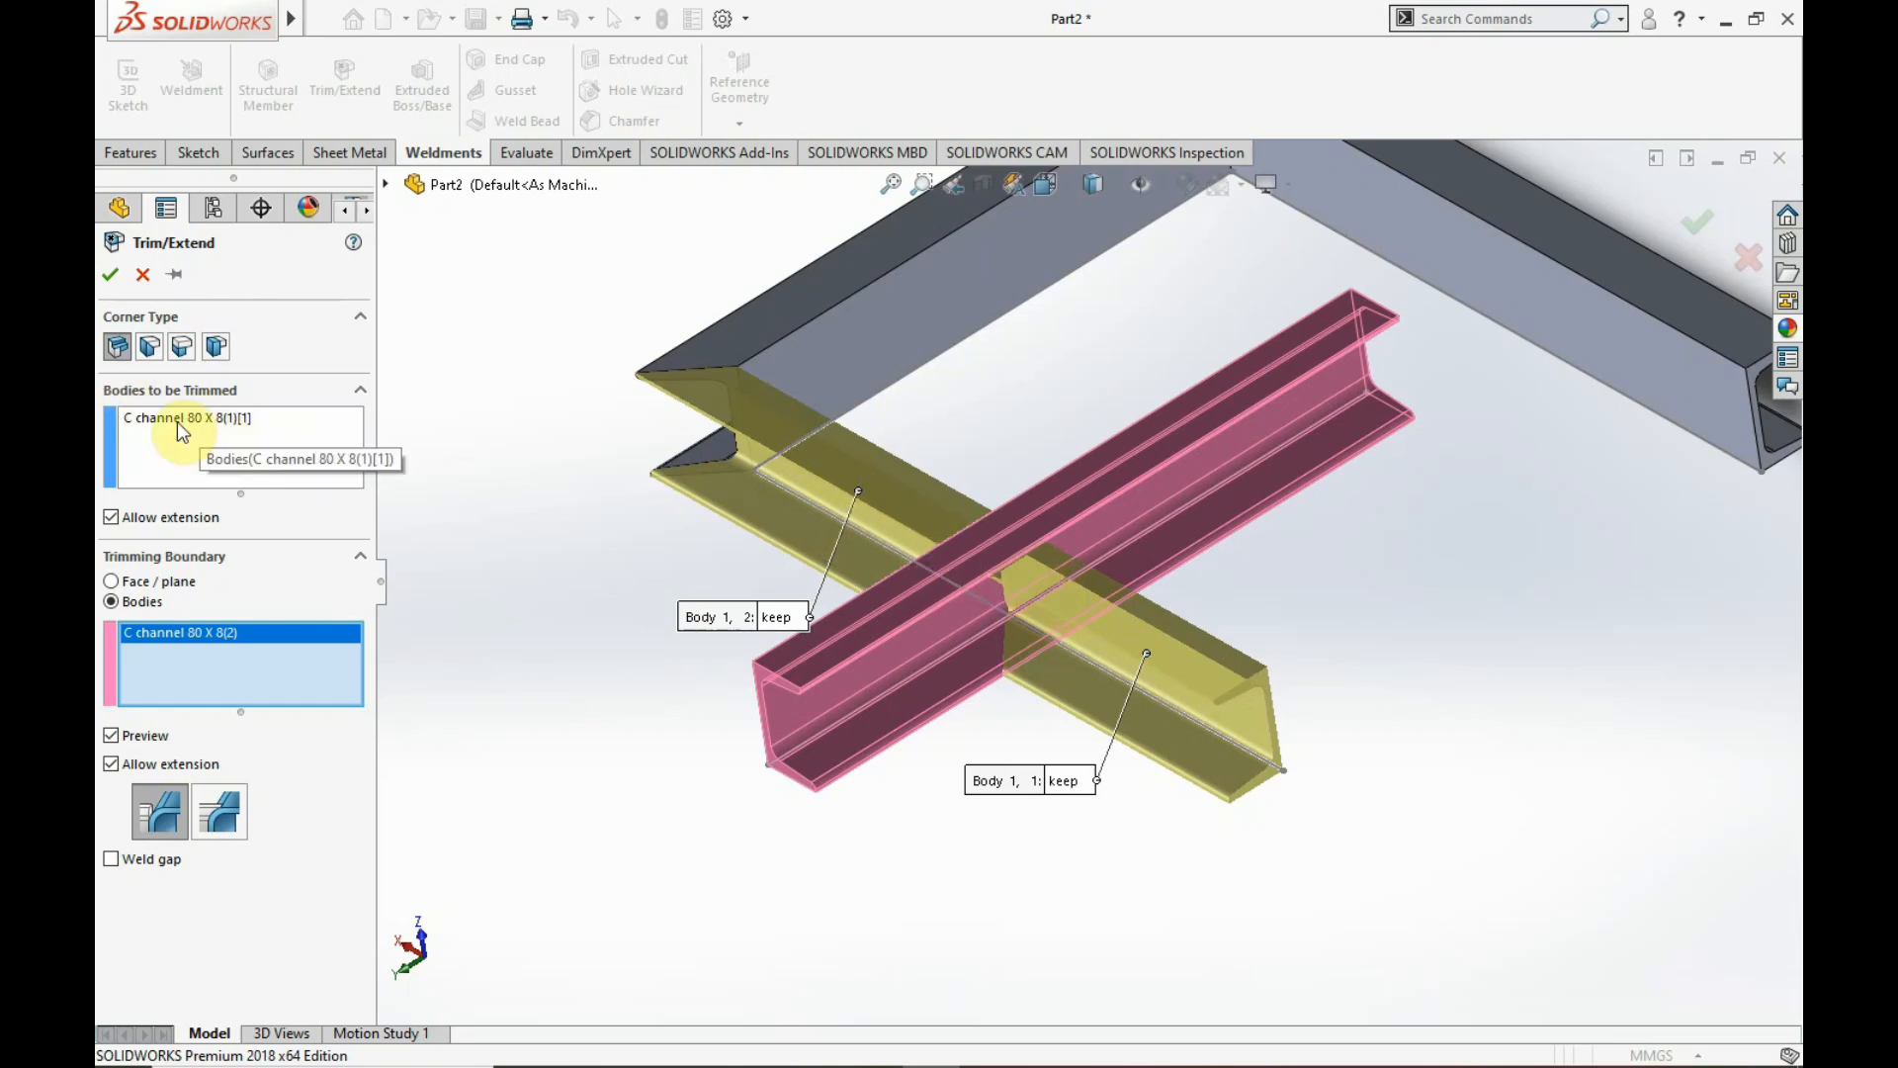
left_click(203, 440)
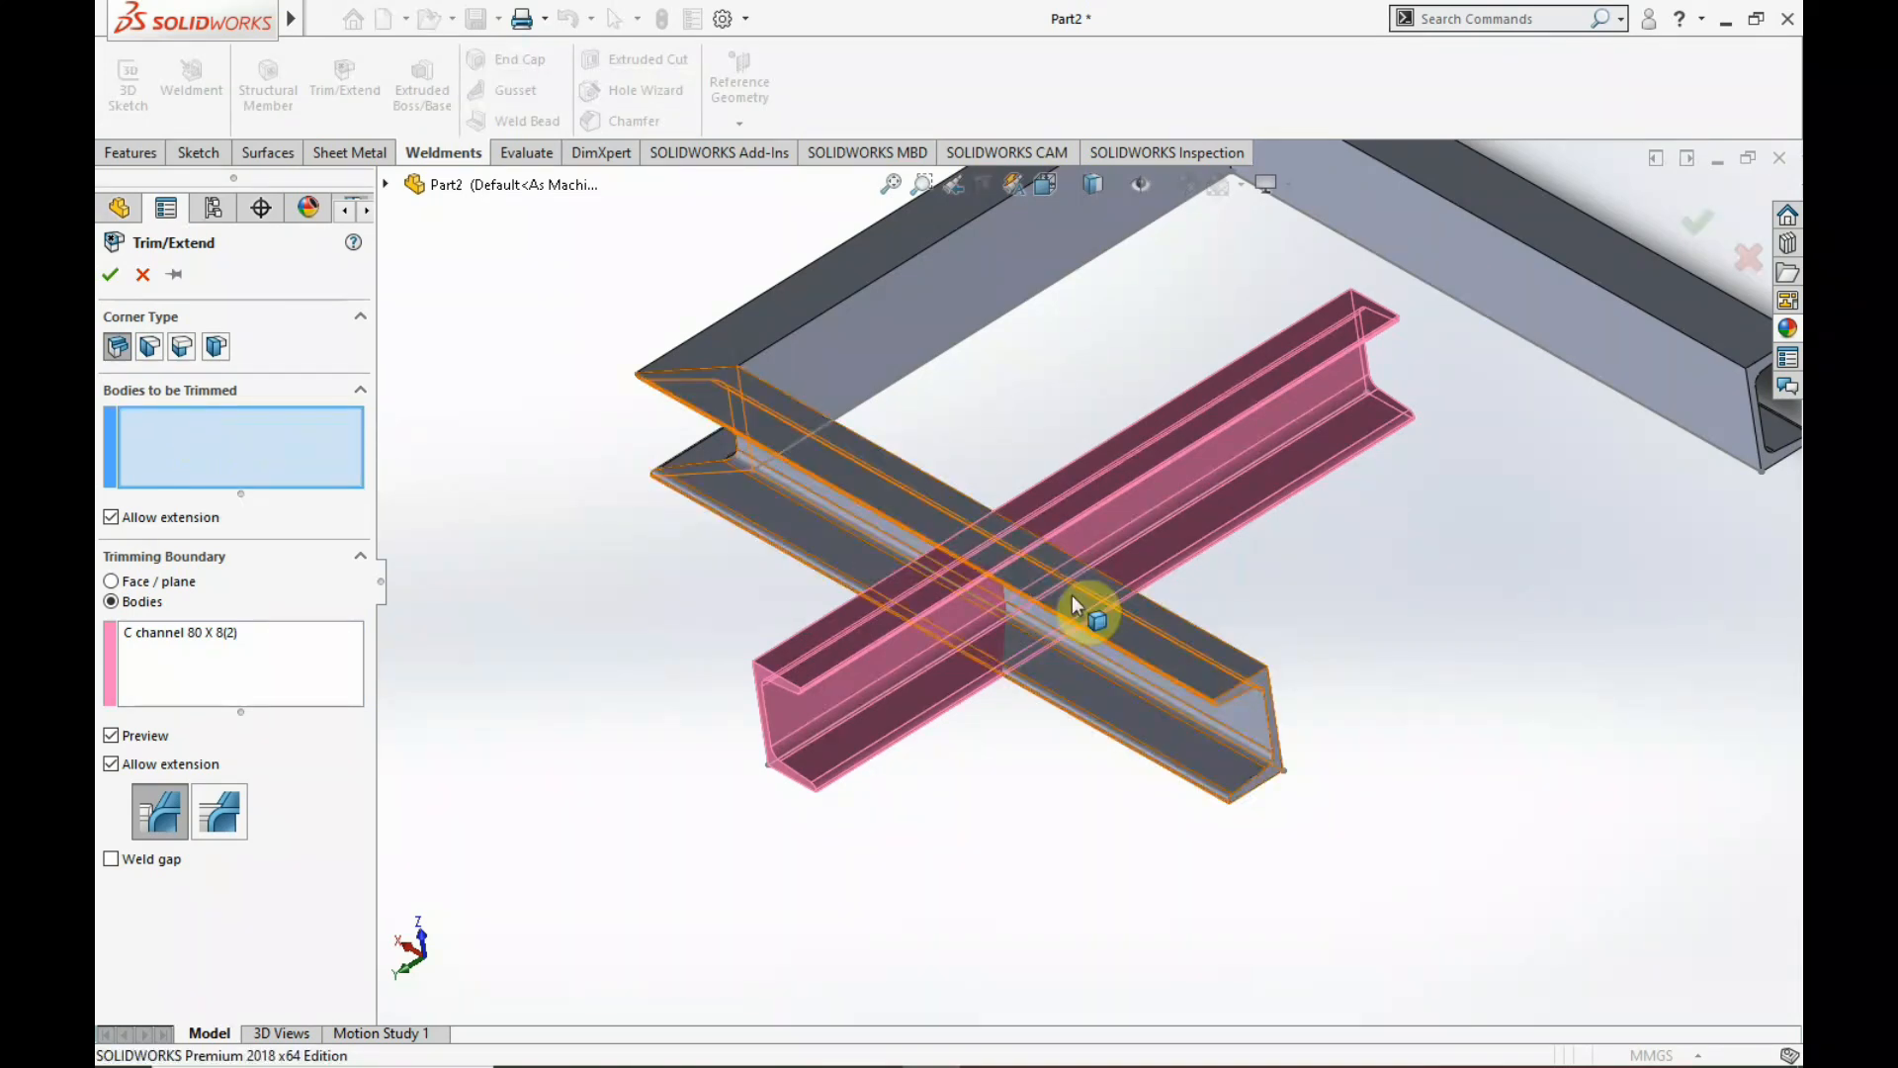
right_click(221, 660)
left_click(259, 674)
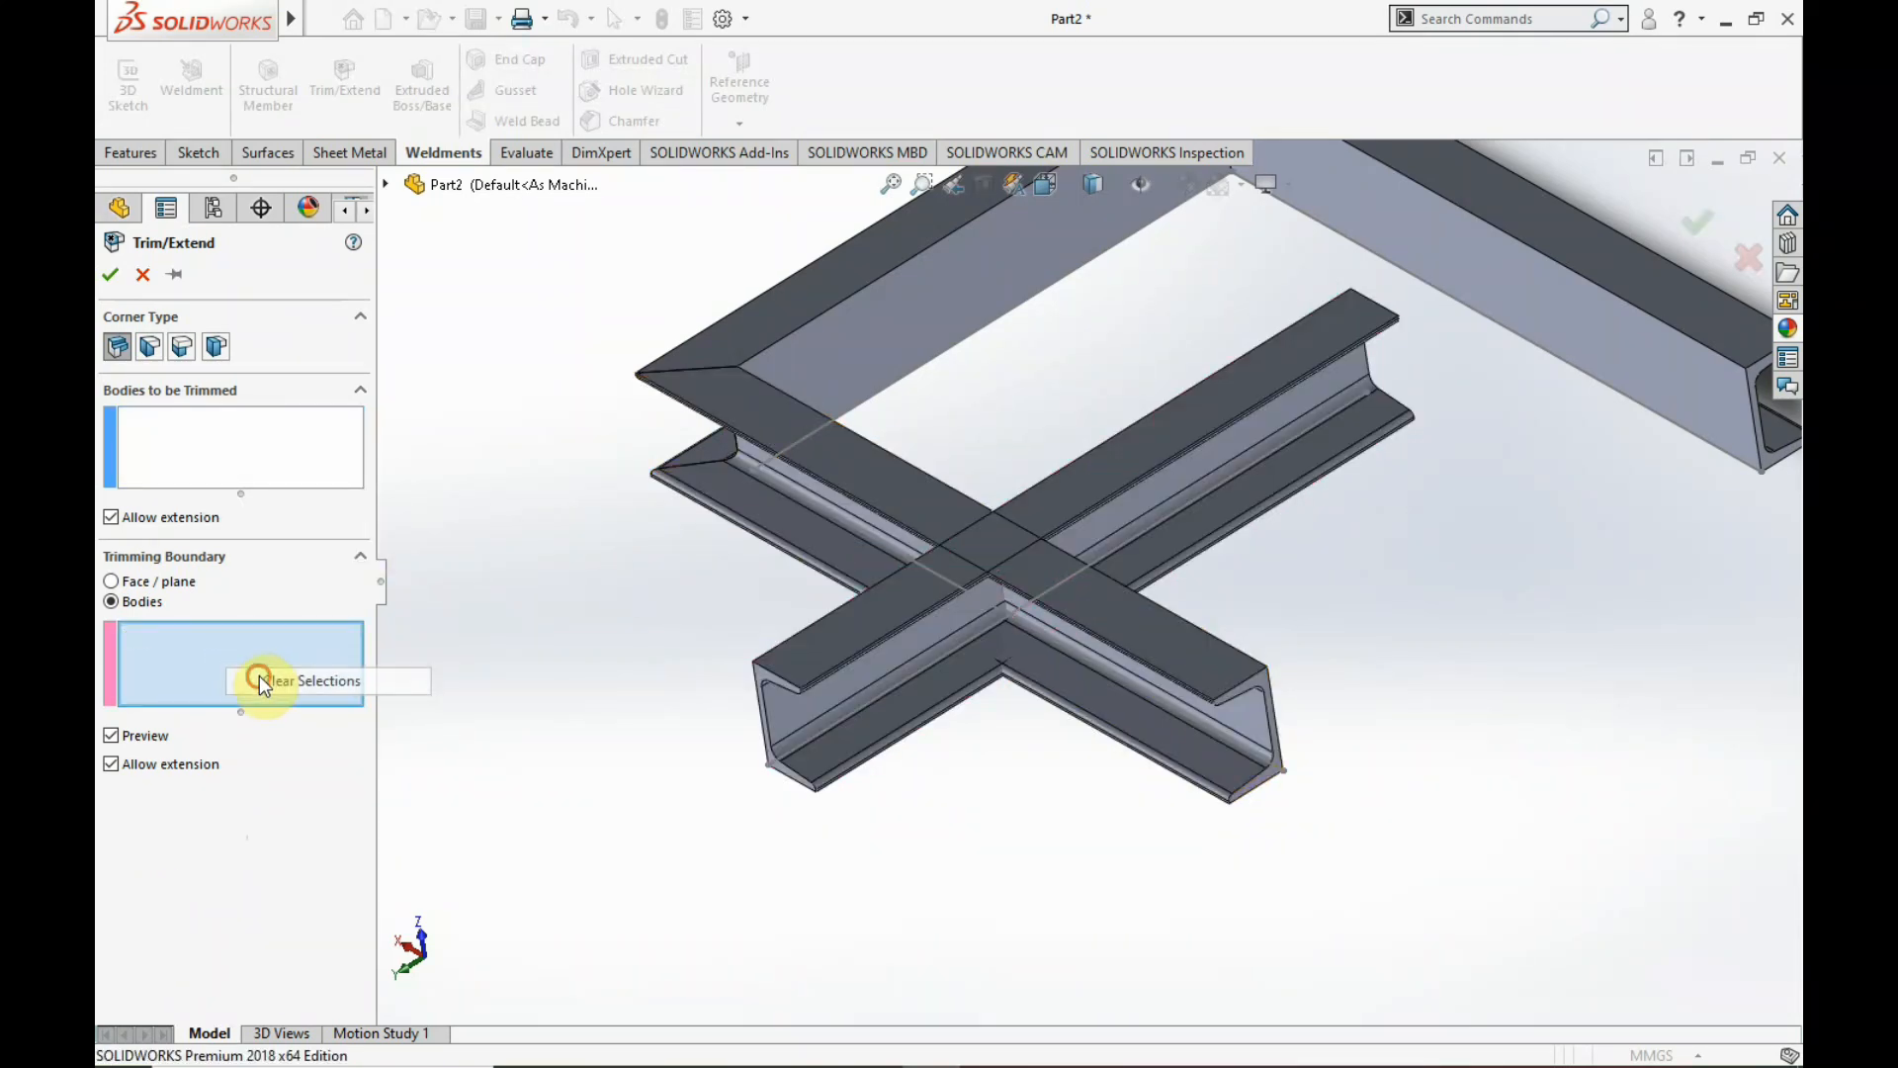
- Trim the crossing channel with the intersecting frame channel as the trimming body, using the End Trim corner type
left_click(253, 435)
left_click(1089, 482)
left_click(210, 660)
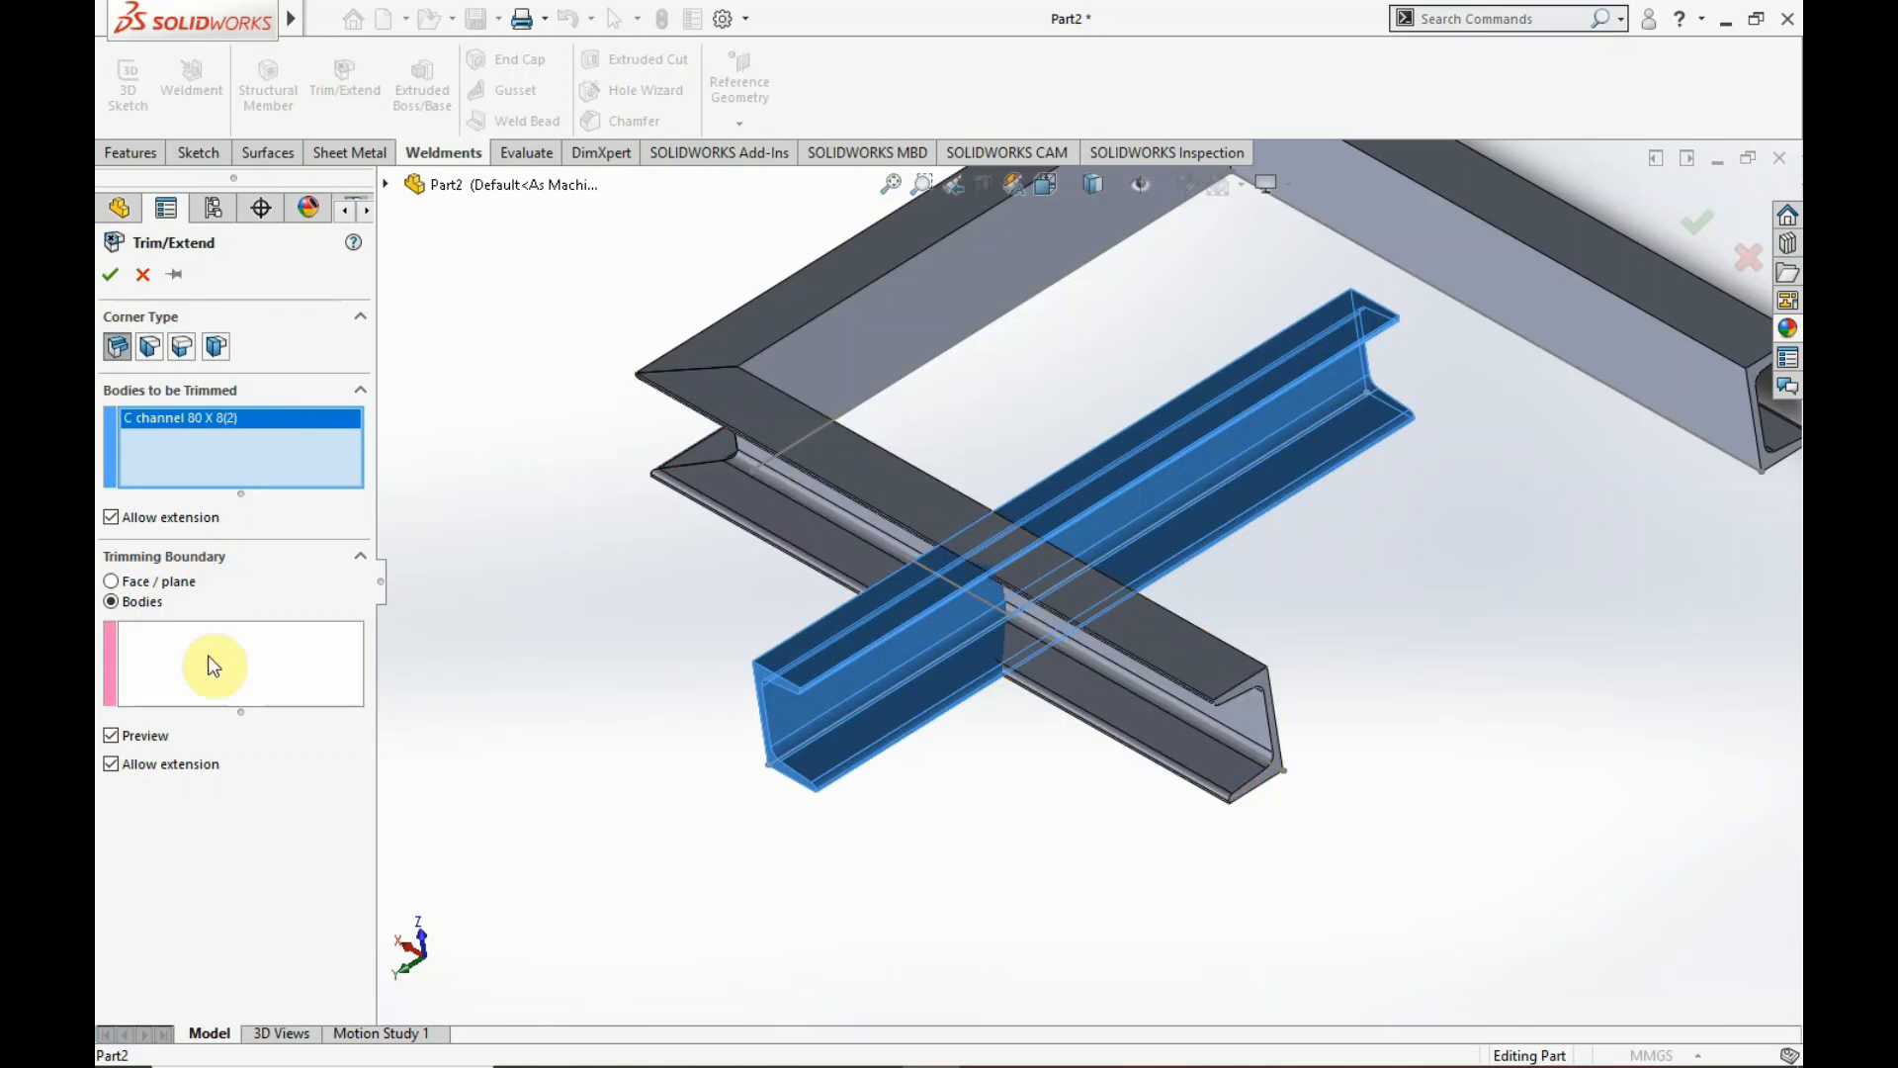
left_click(886, 480)
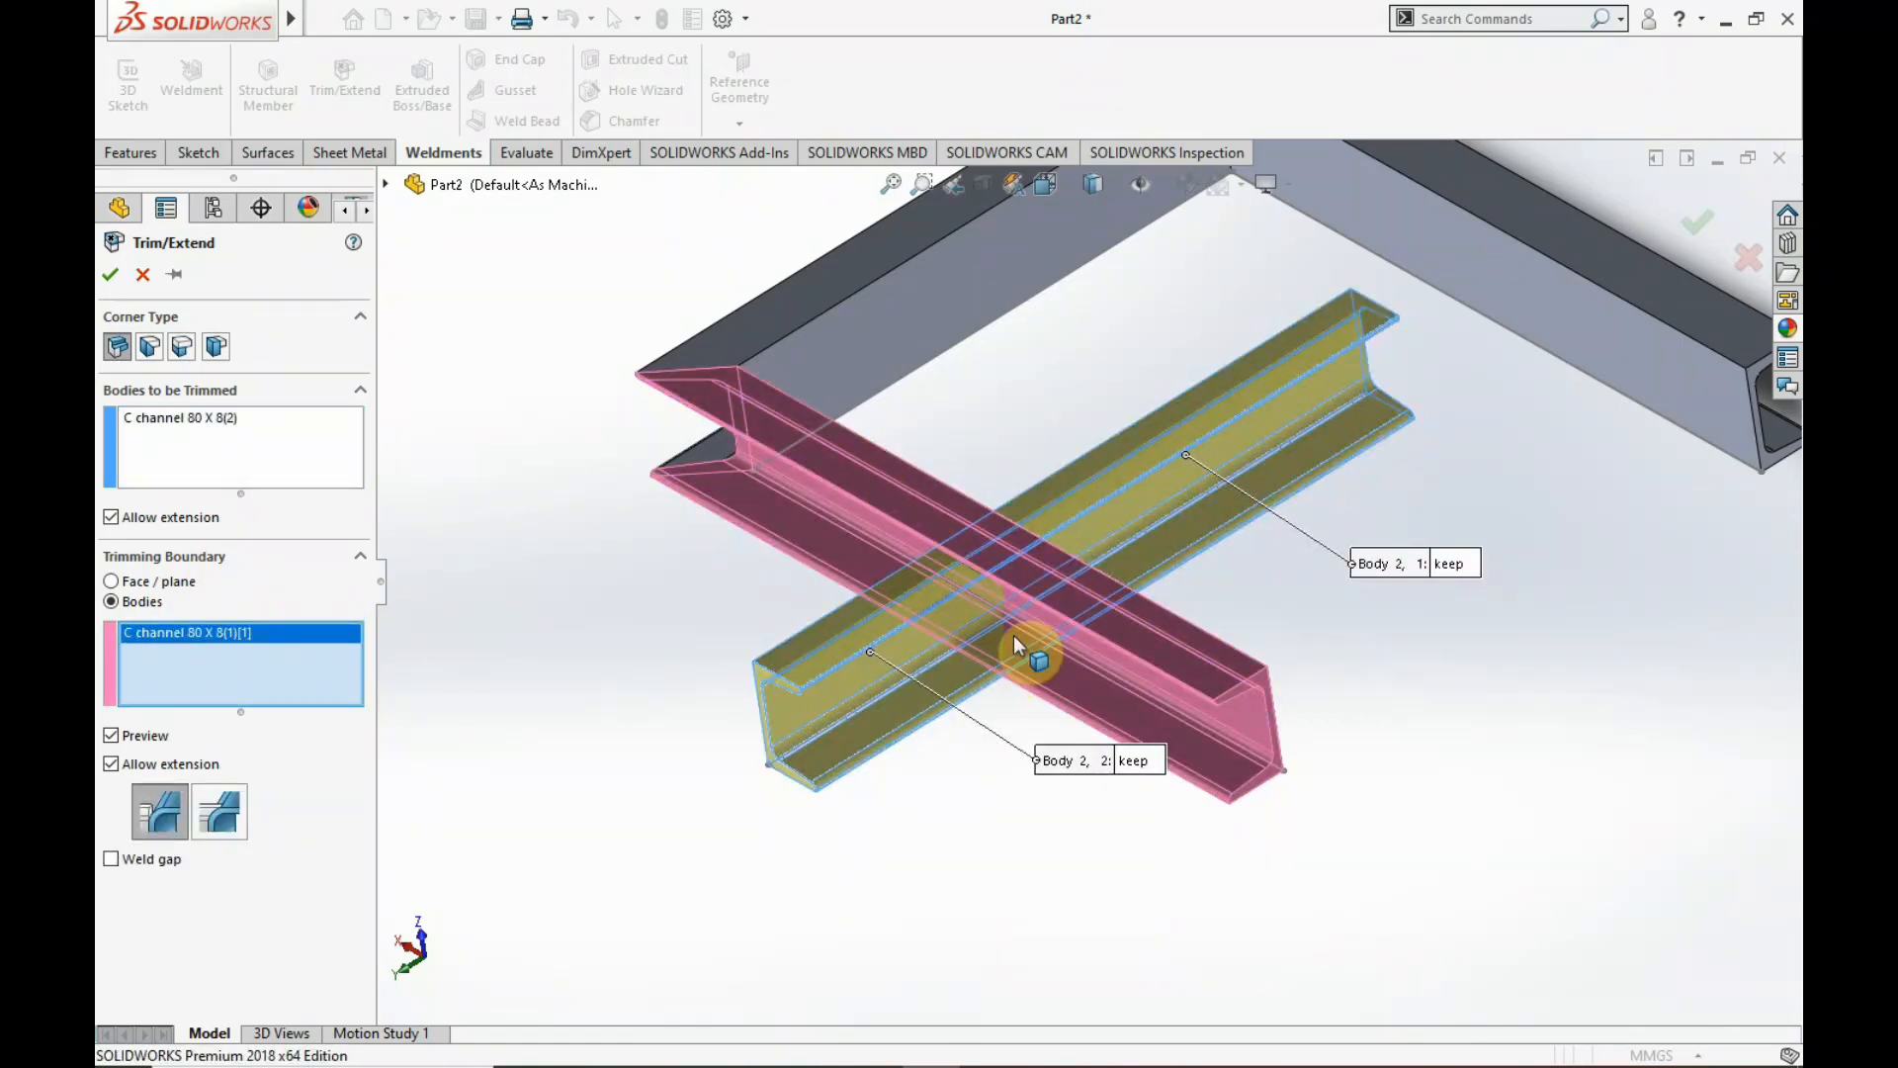
left_click(121, 346)
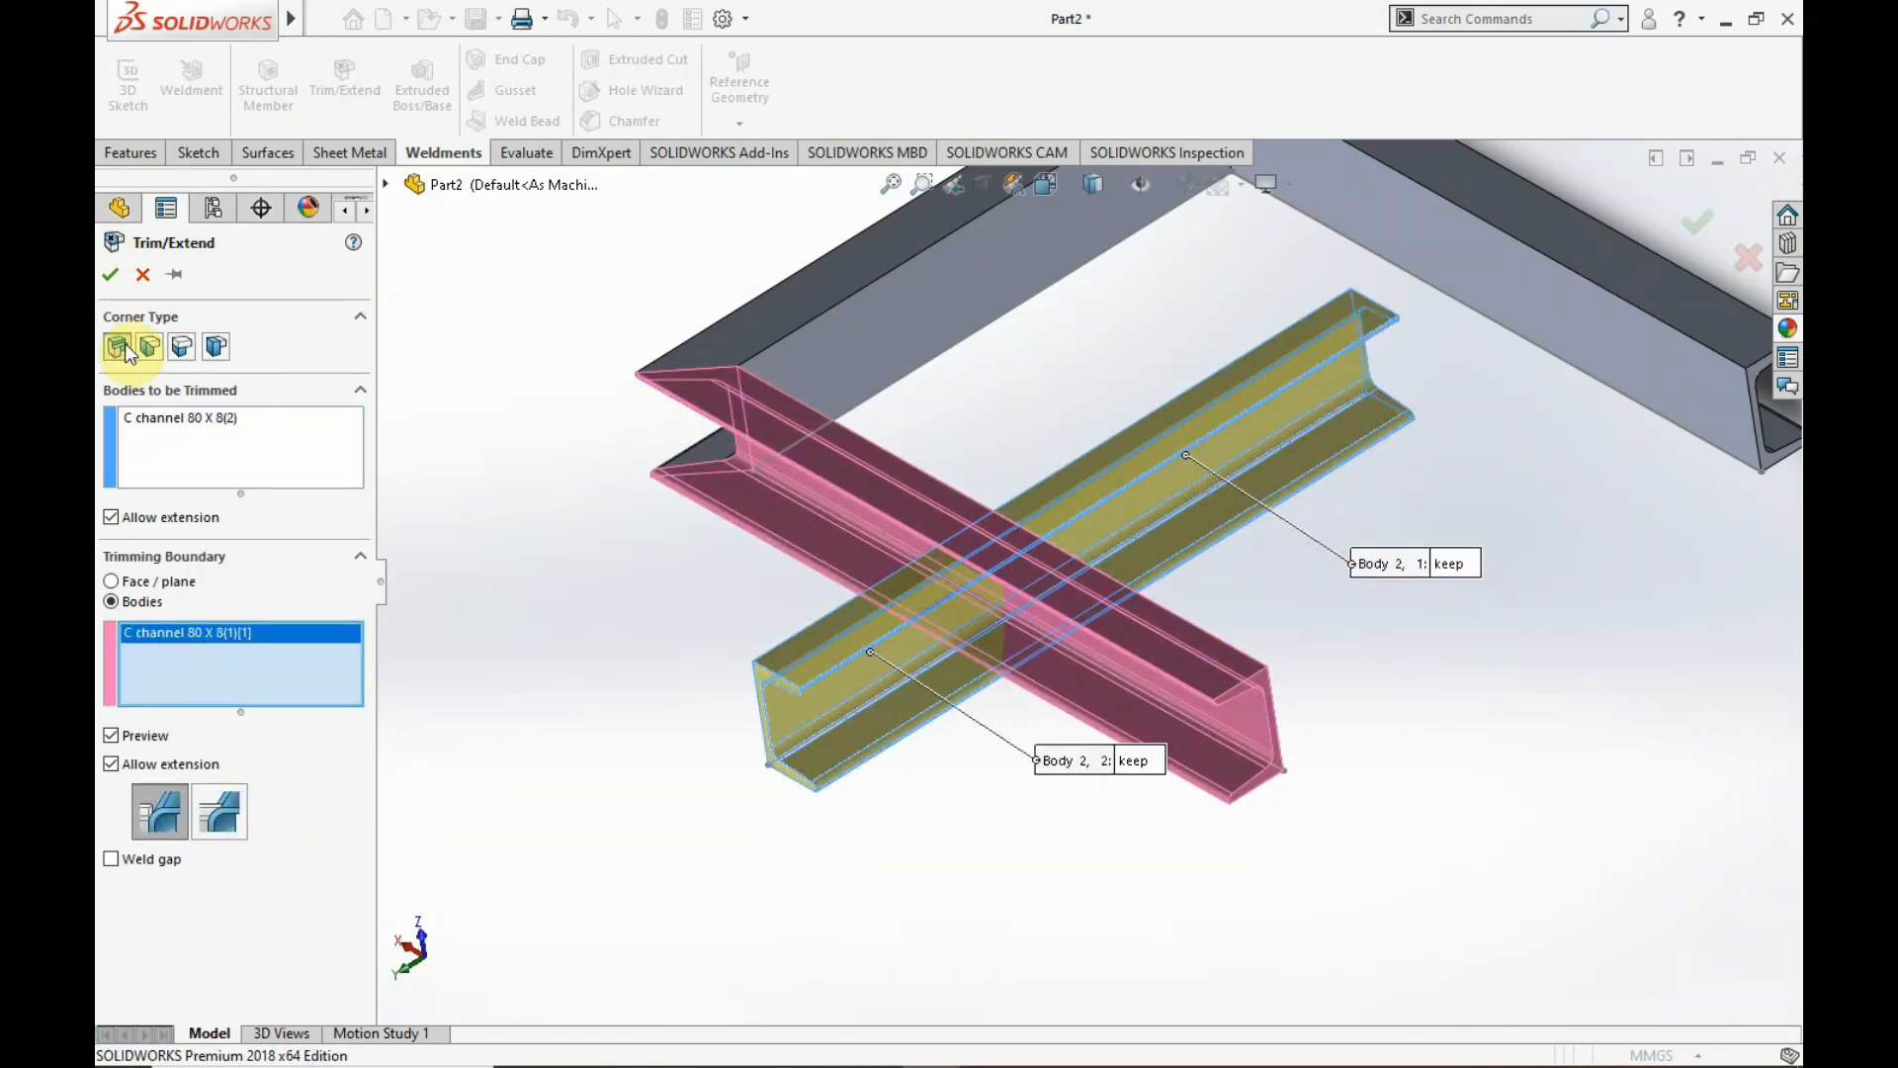
left_click(112, 275)
- Examine the crossing channel's pieces on both sides of the trimmed intersection, temporarily hiding the near piece and restoring it
scroll(1095, 537, "down", 3)
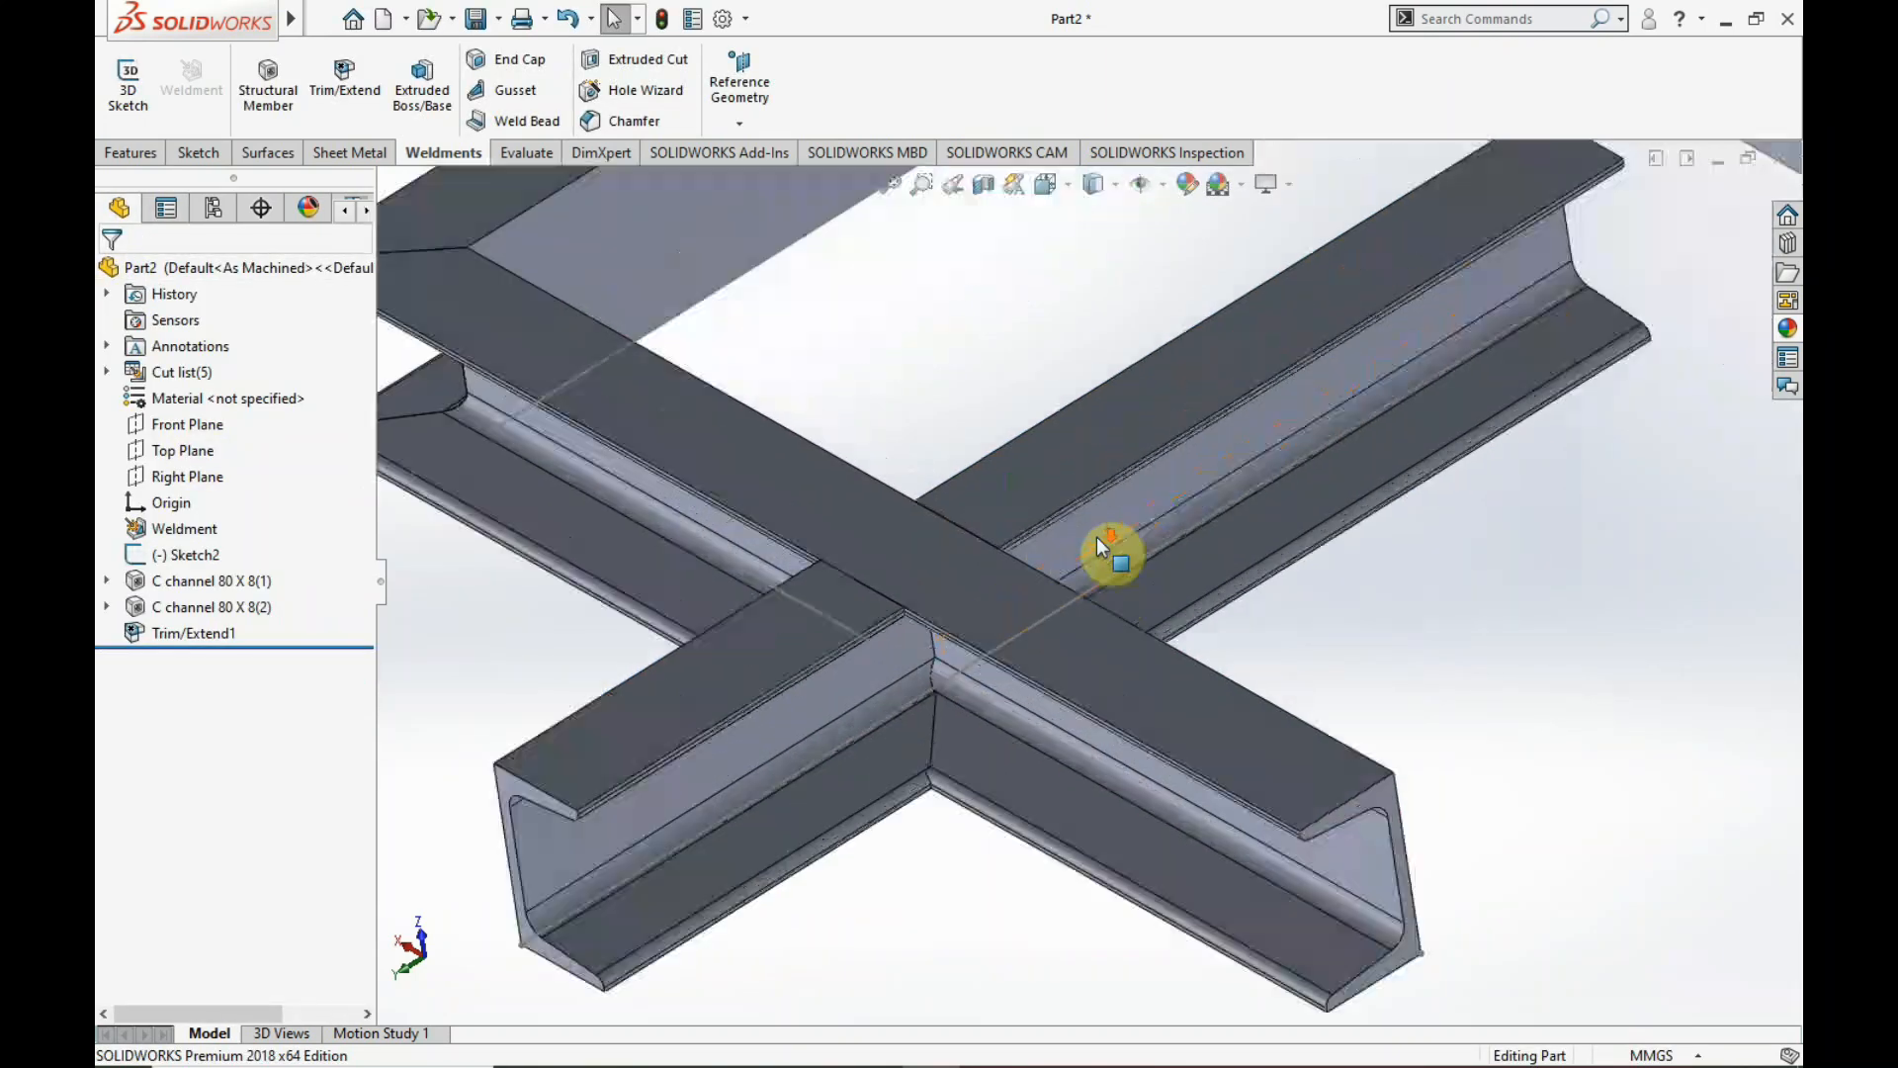
left_click(771, 655)
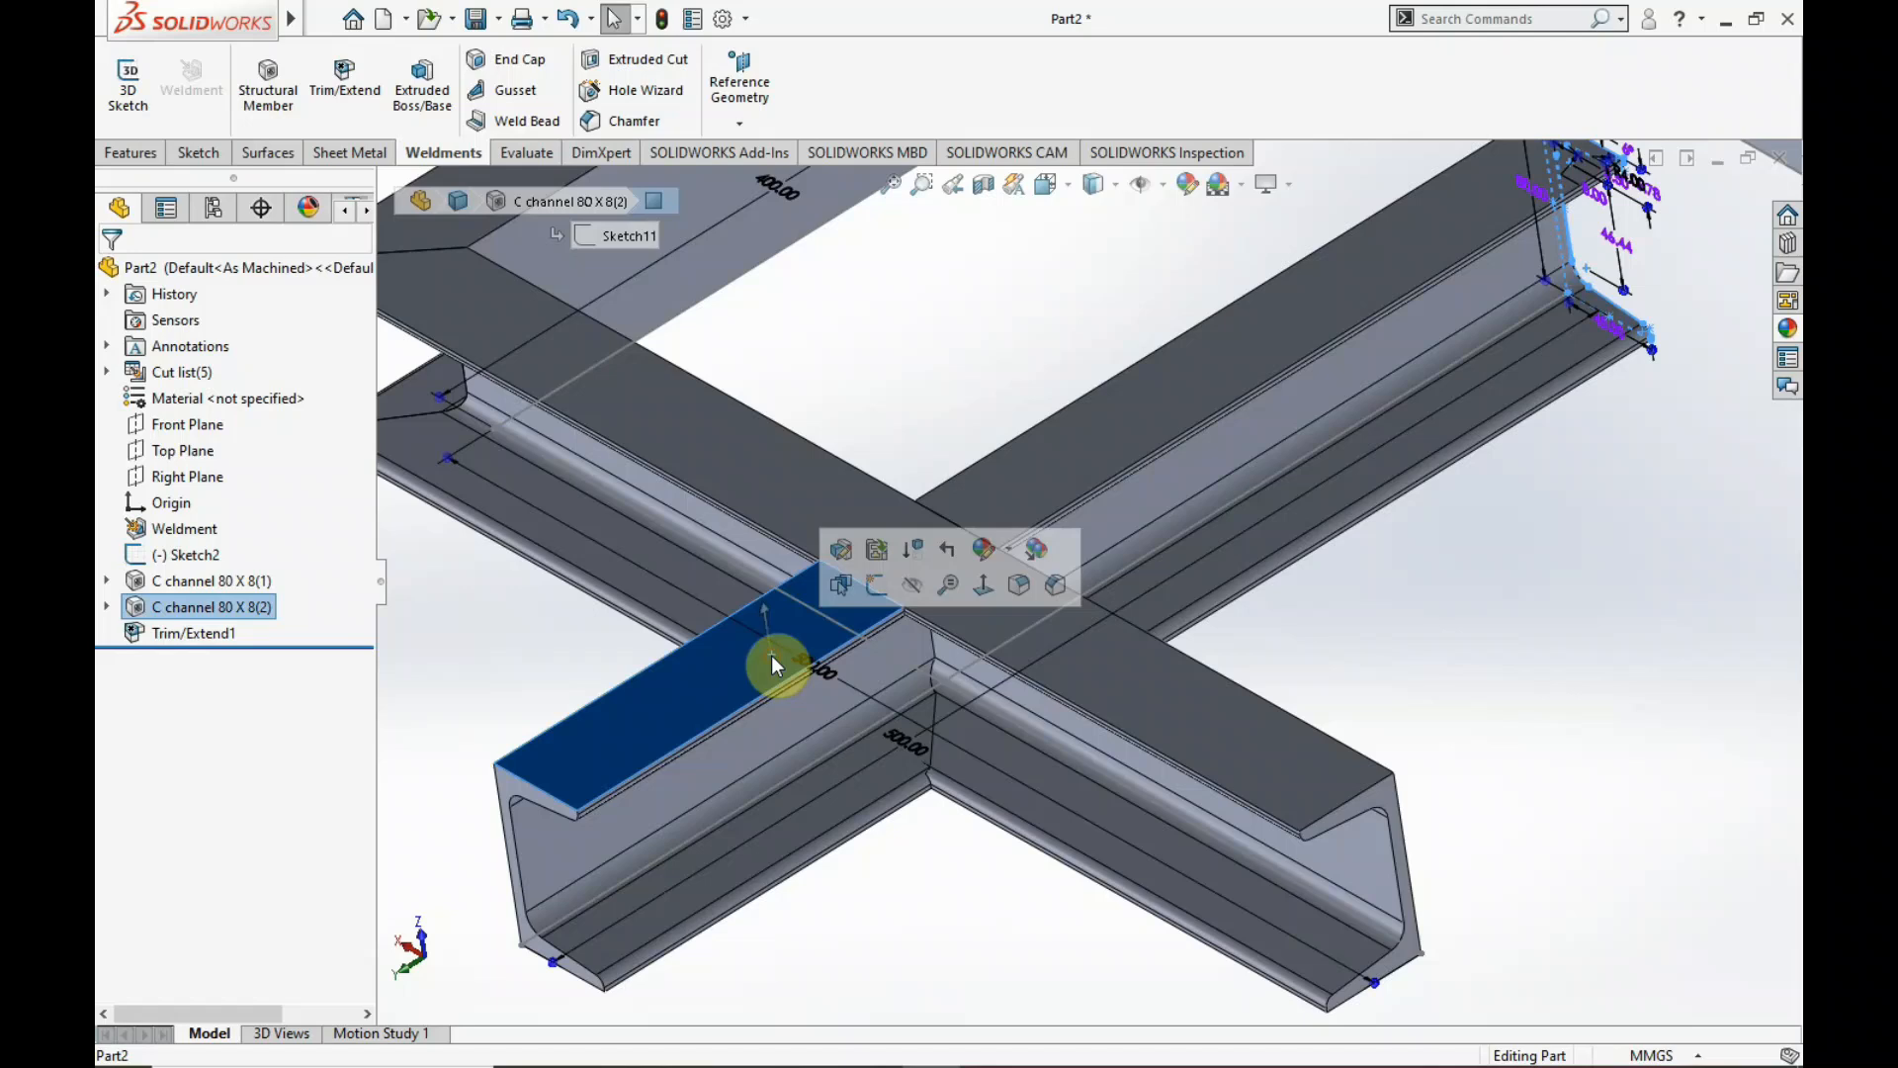
left_click(1123, 425)
left_click(626, 716)
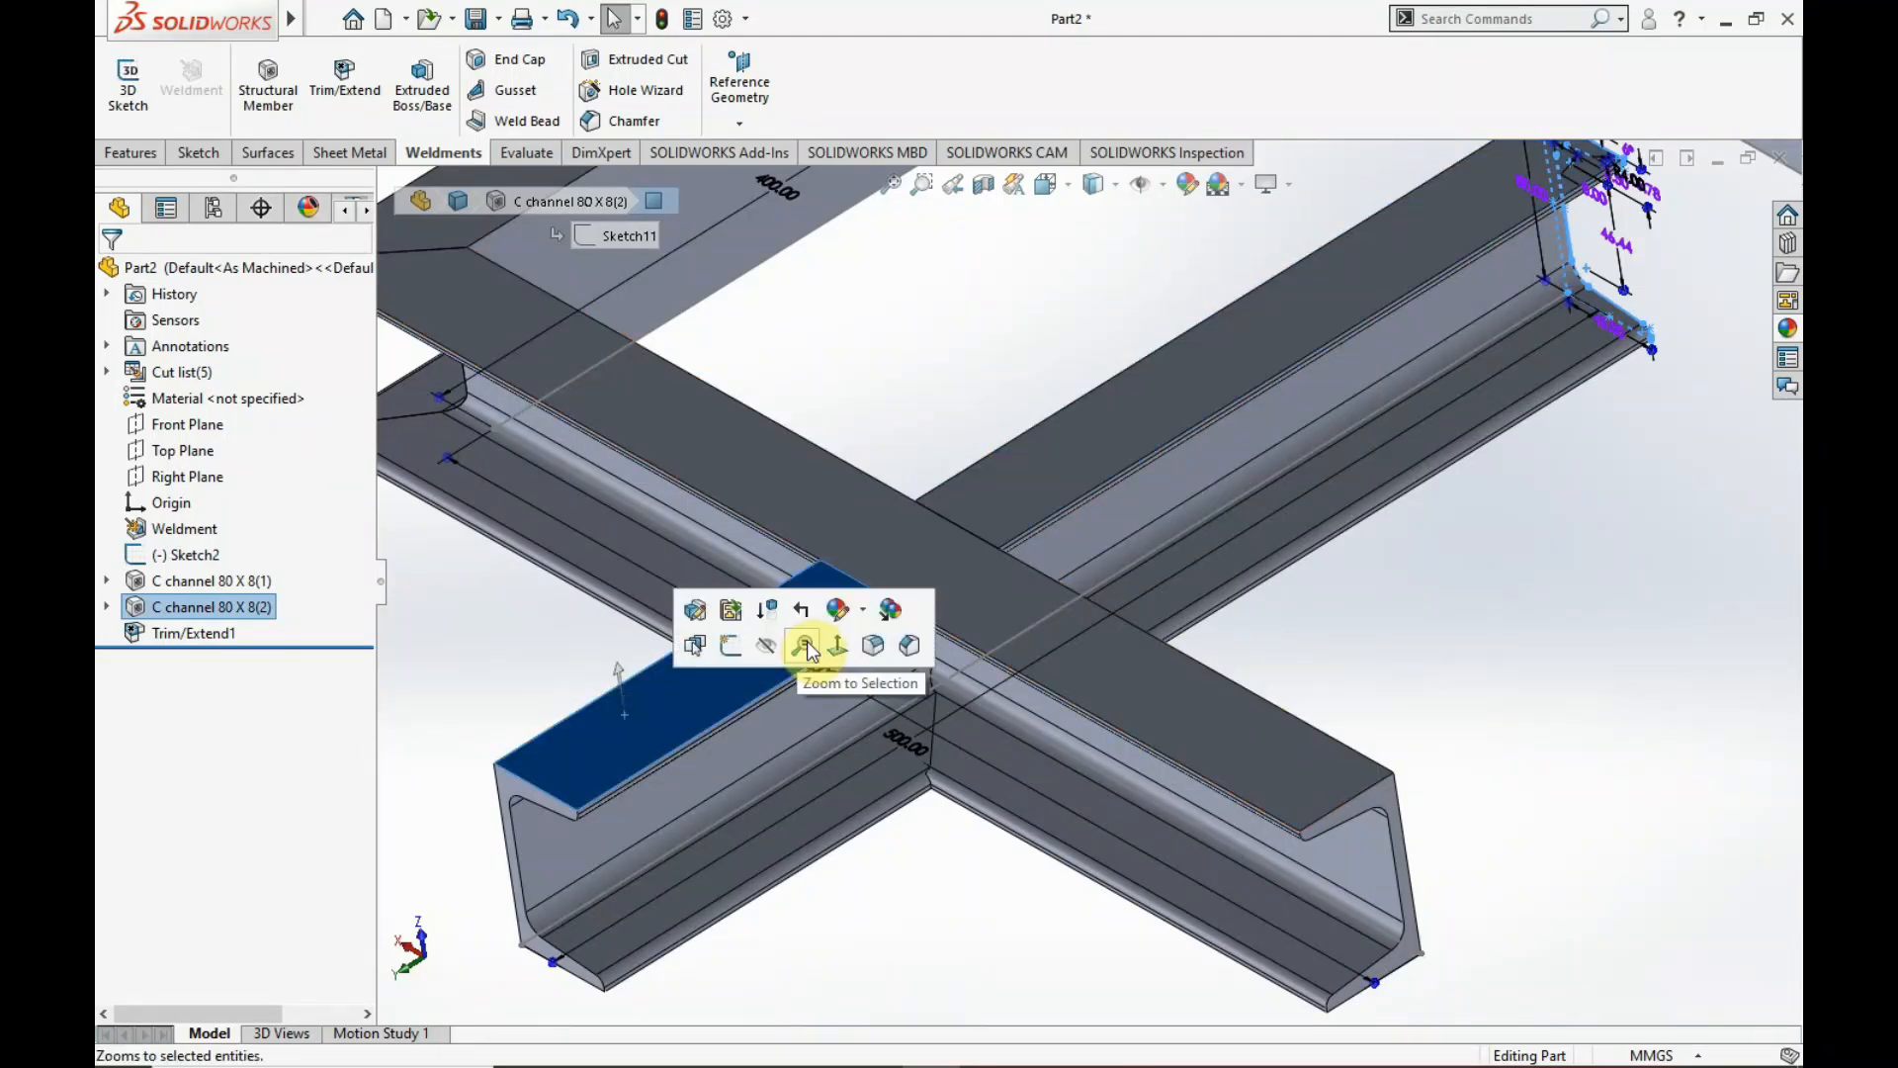
left_click(774, 644)
middle_click_drag(835, 877, 1212, 526)
key("ctrl+z")
scroll(928, 678, "down", 1)
middle_click_drag(914, 674, 953, 643)
left_click(593, 582)
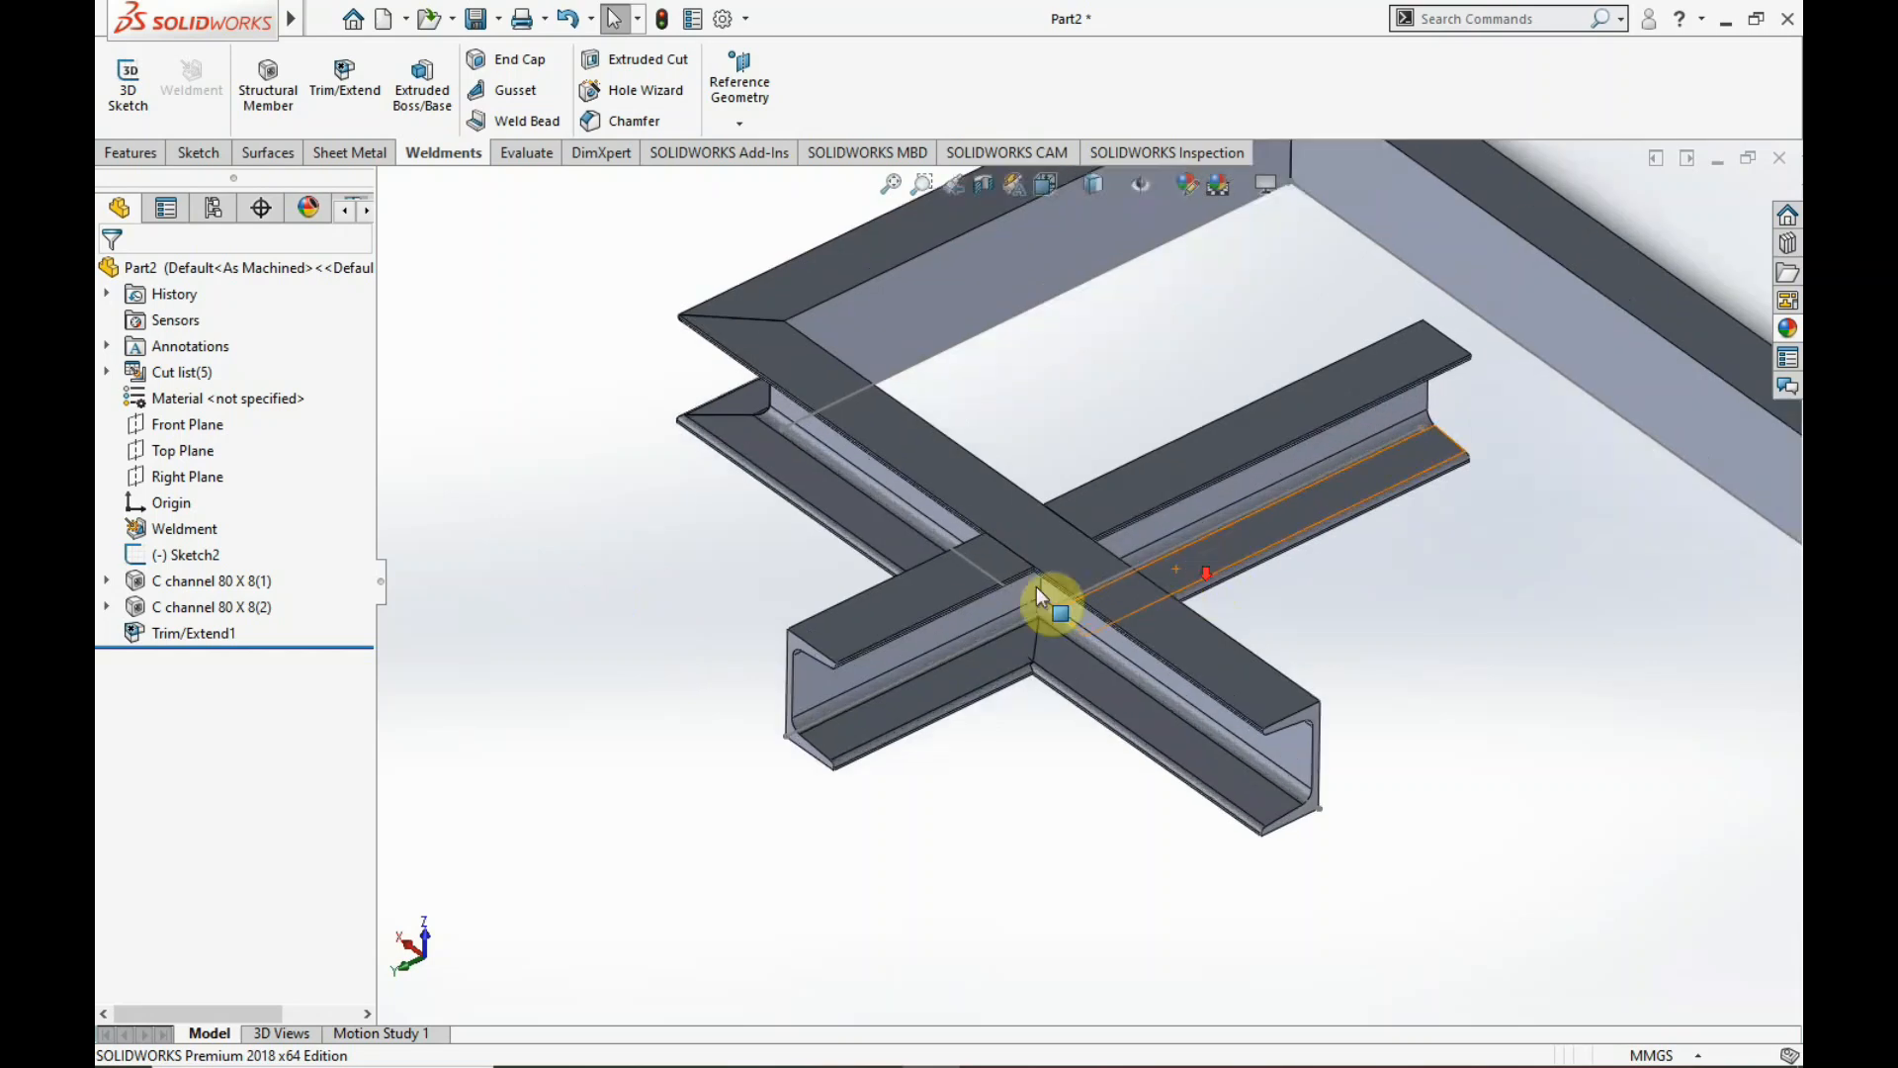
- Edit the Trim/Extend1 feature and change its corner type to End Miter
left_click(202, 637)
left_click(218, 565)
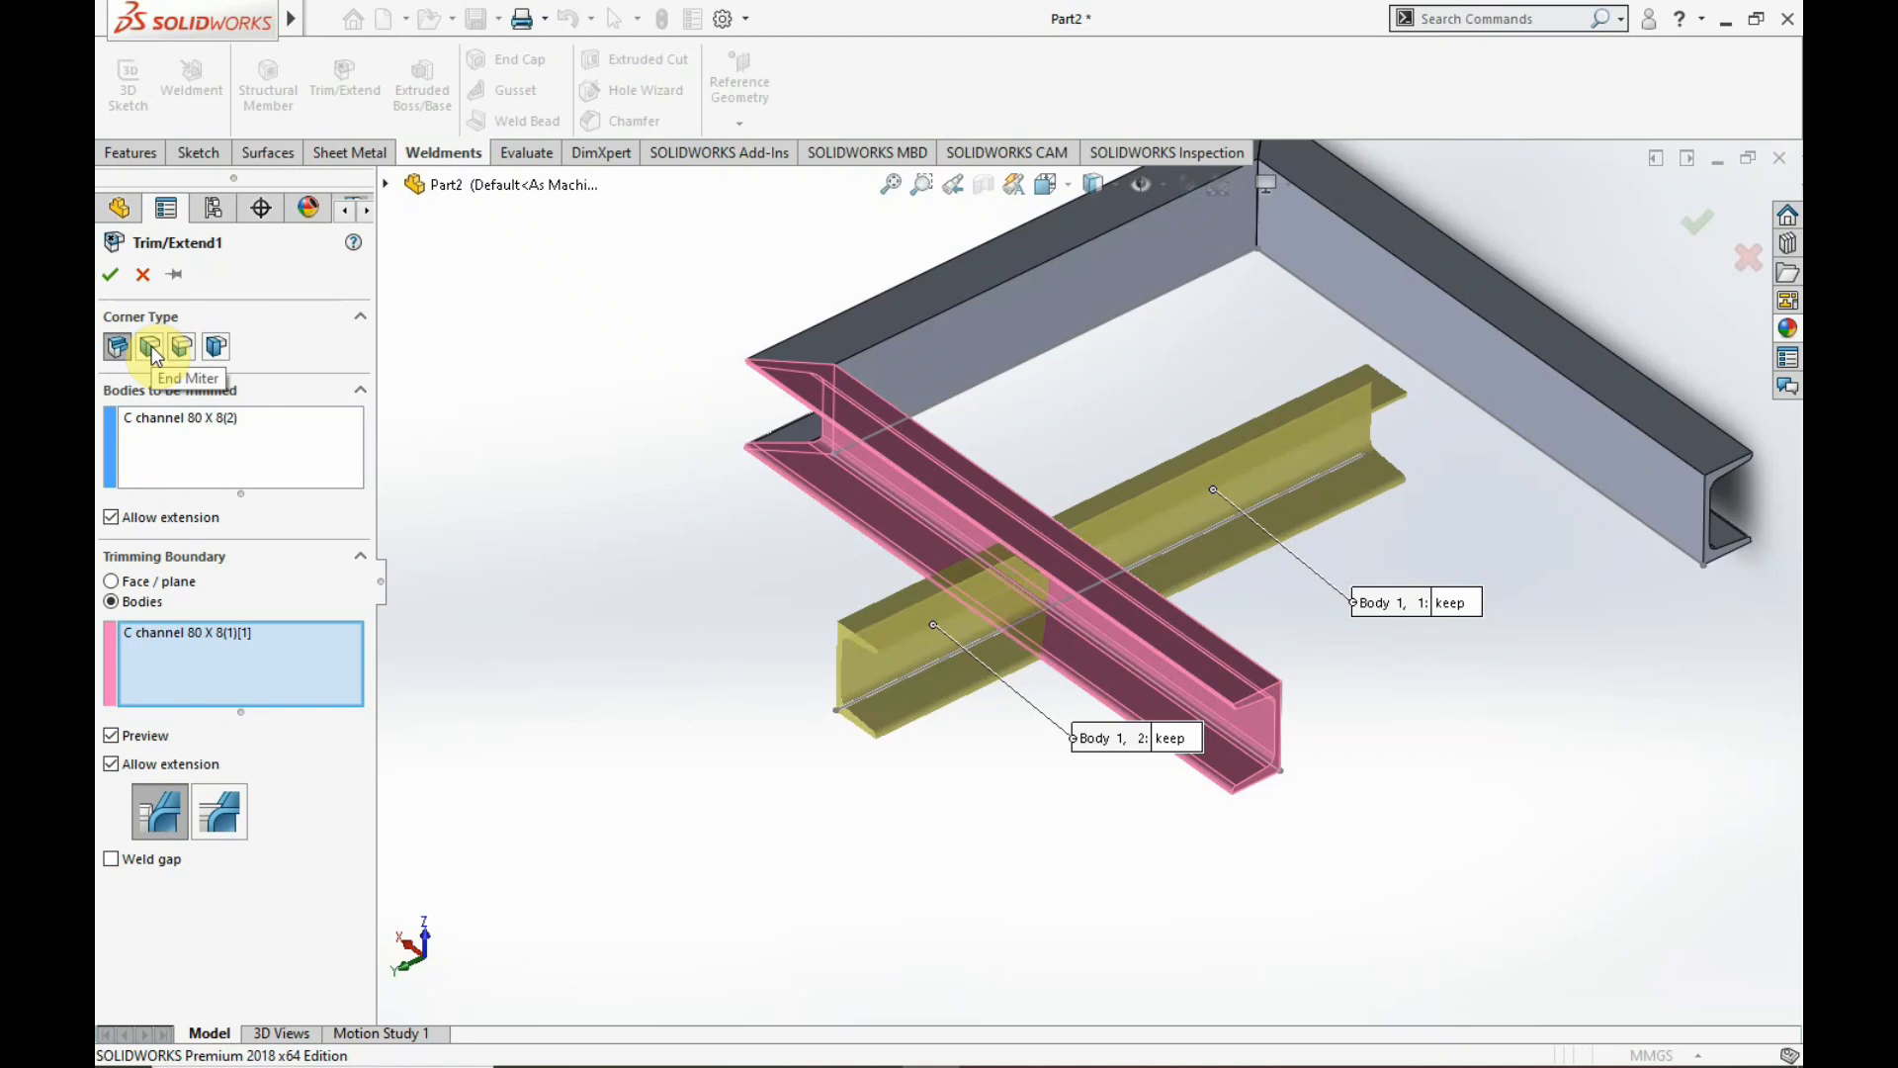
left_click(150, 348)
scroll(1076, 540, "down", 3)
middle_click_drag(1076, 540, 1072, 545)
scroll(1072, 545, "down", 1)
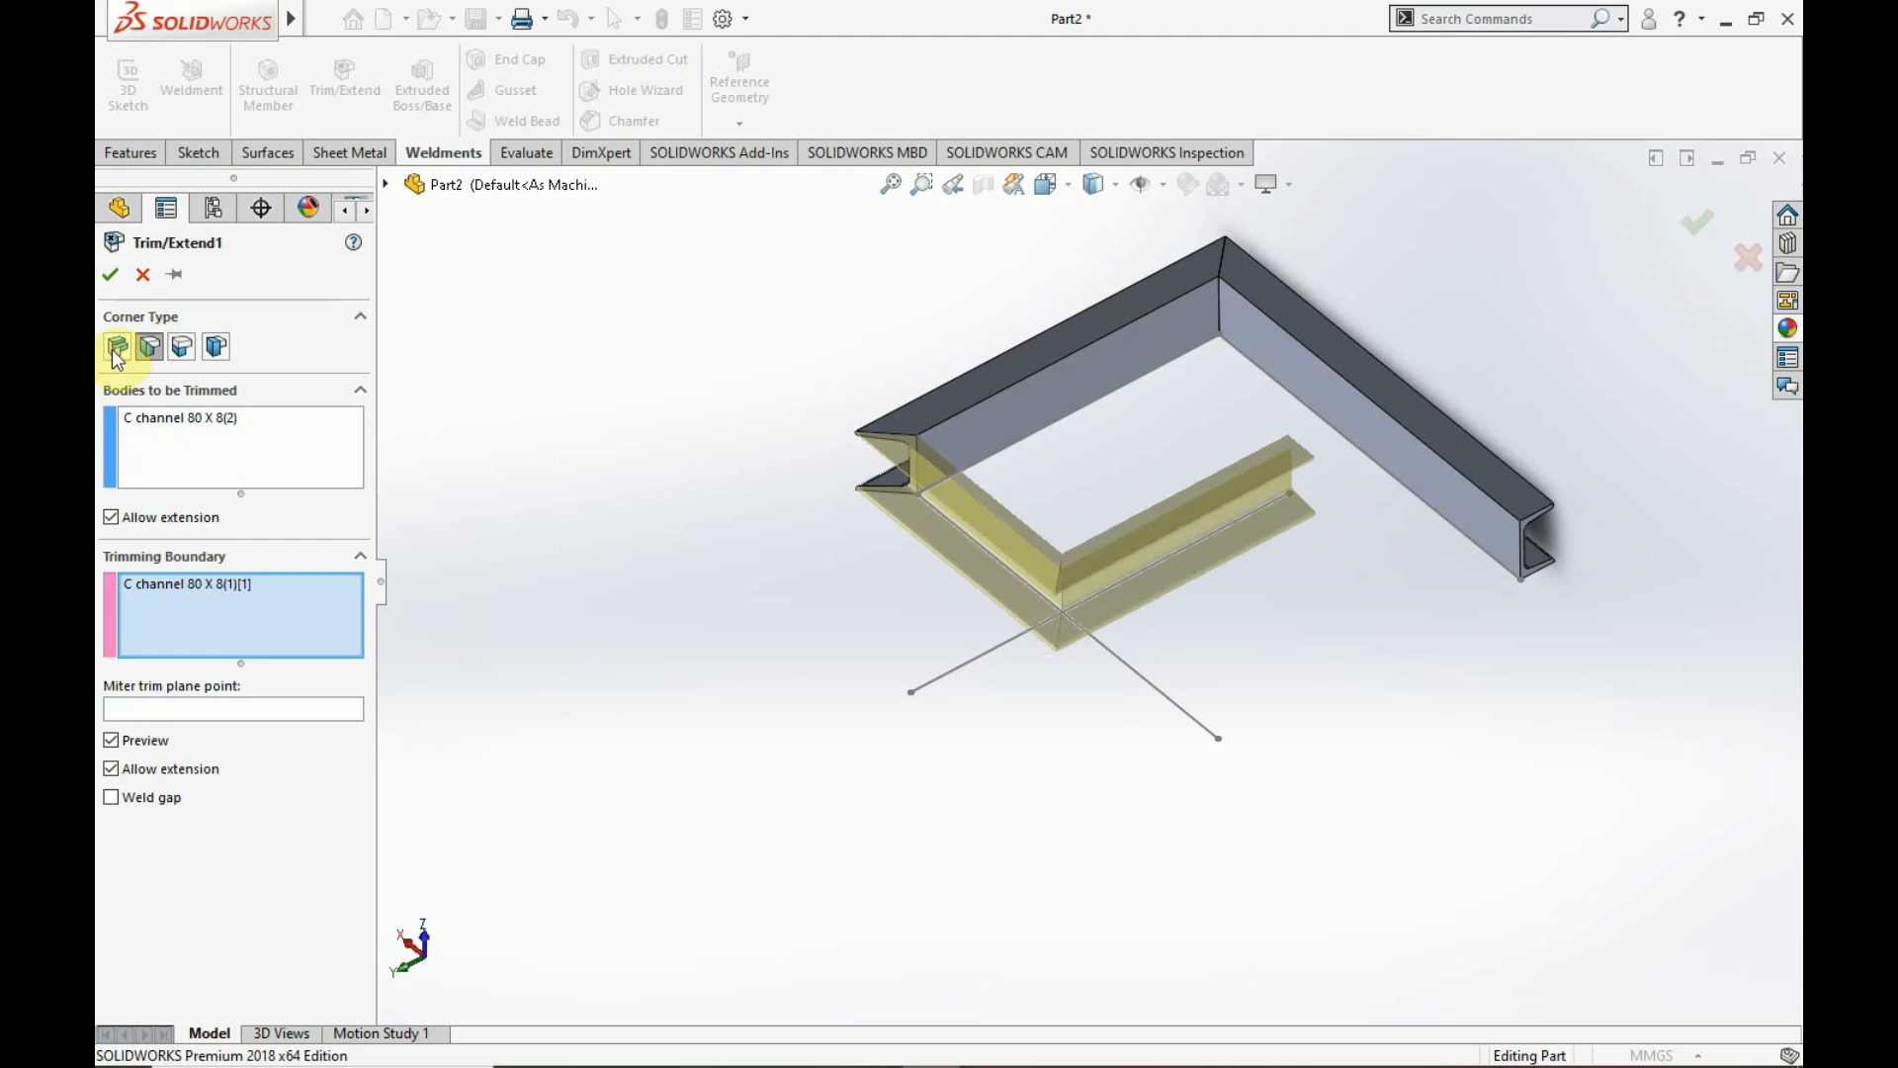
left_click(121, 278)
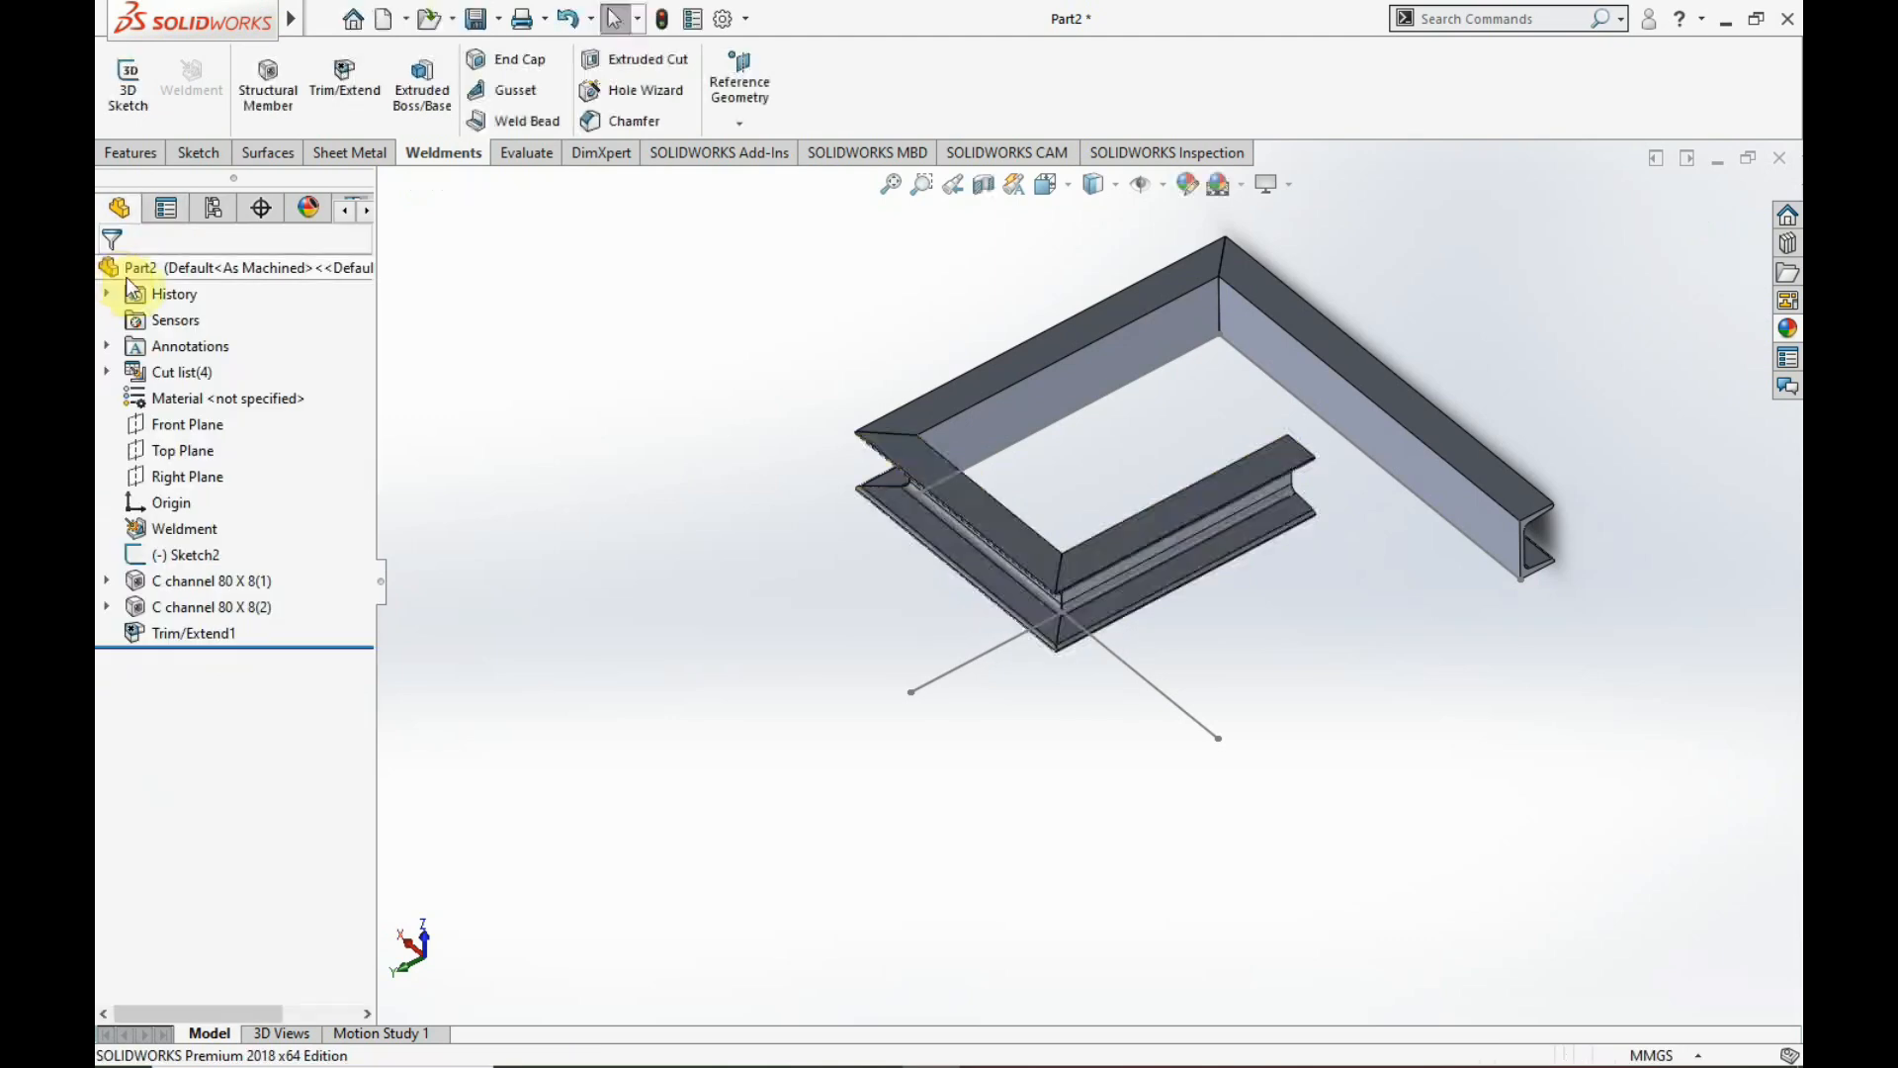
- Examine the End Miter joint between the frame channel and the crossing channel from several angles
scroll(1060, 579, "down", 10)
scroll(1081, 389, "up", 10)
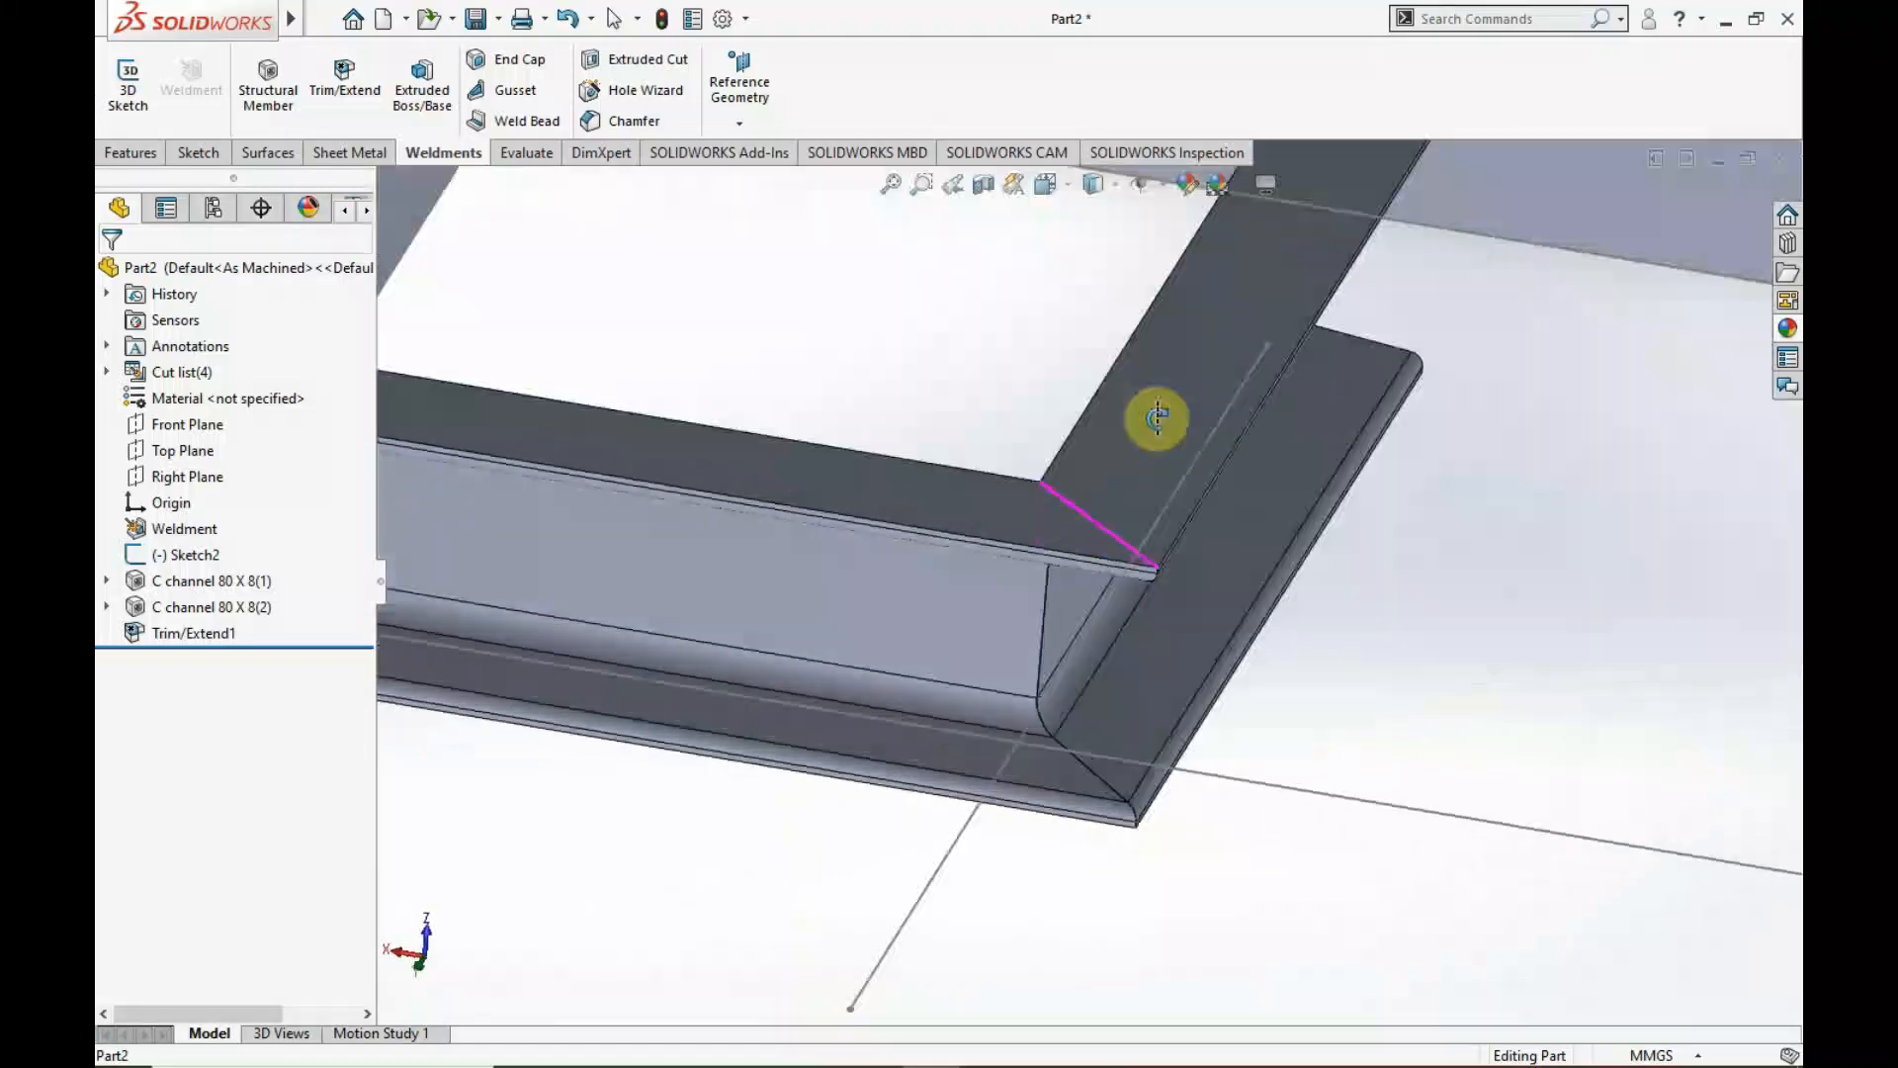
middle_click_drag(1071, 537, 923, 496)
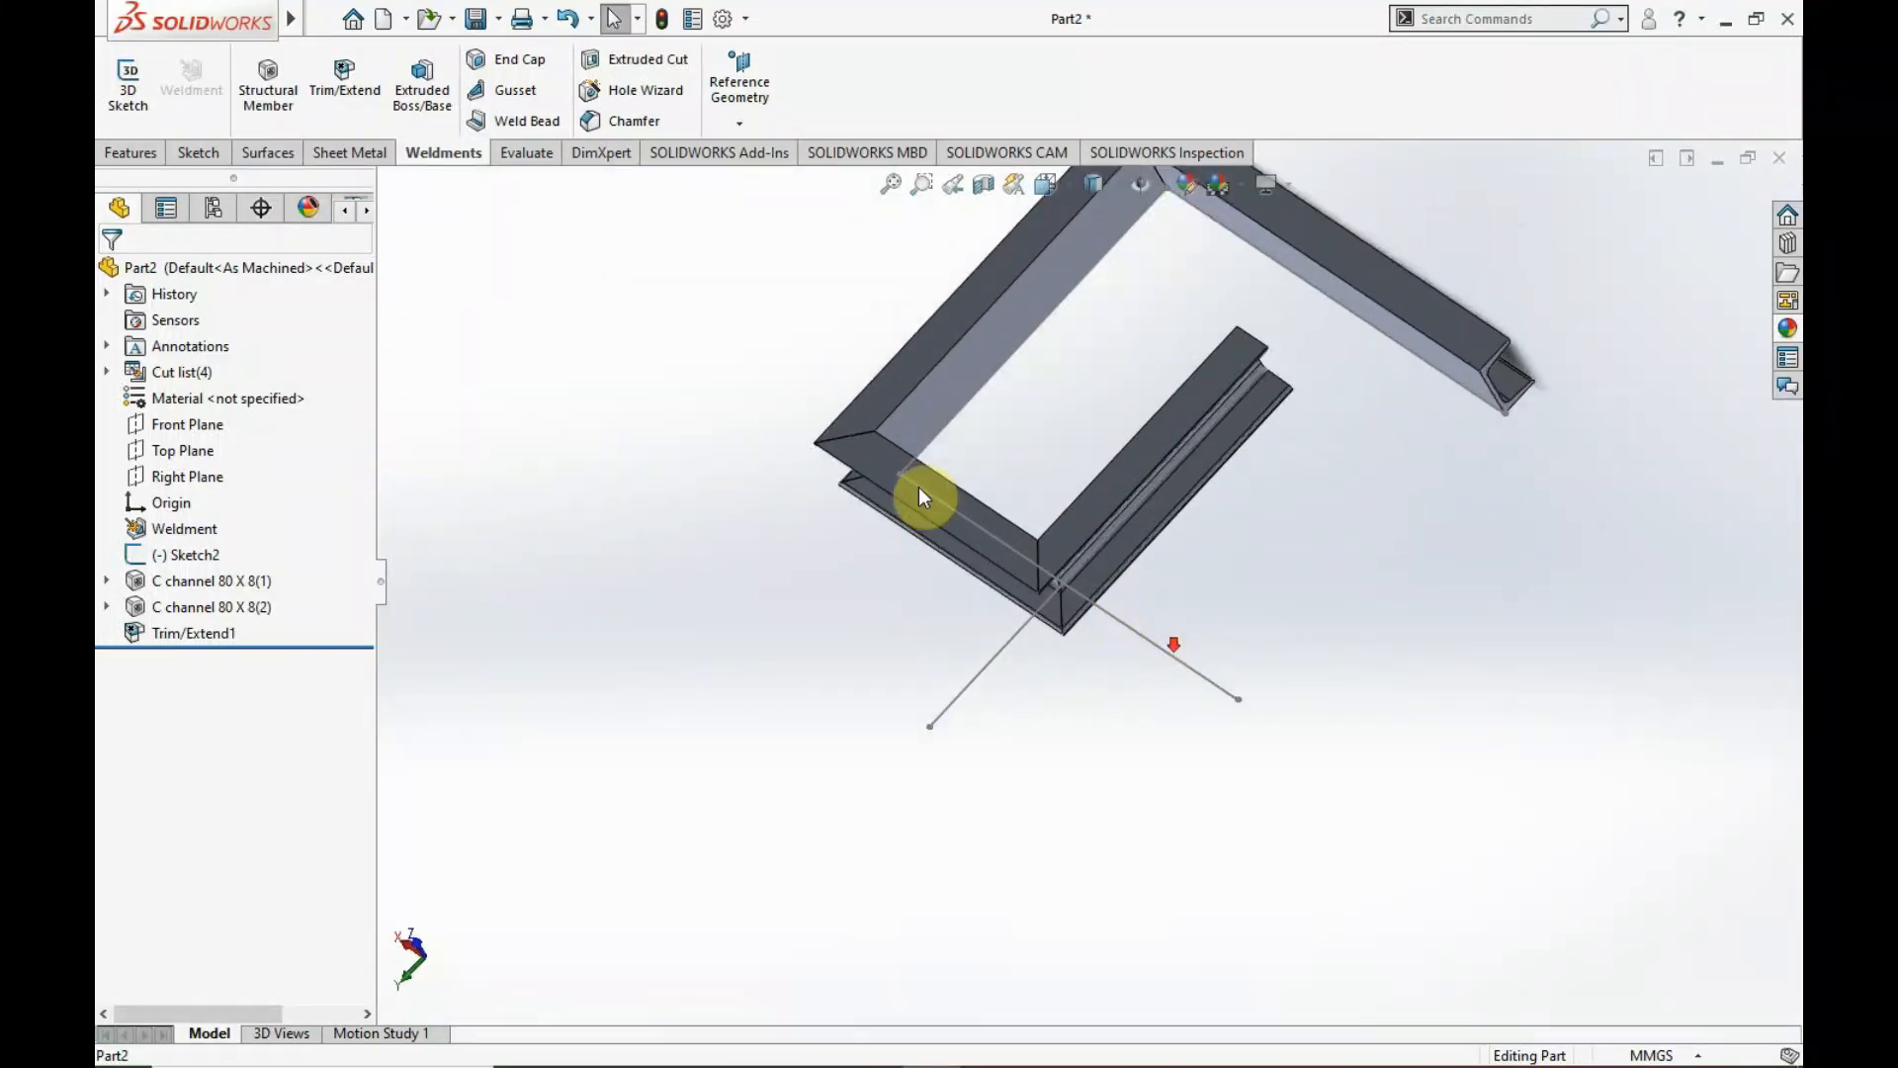
scroll(1199, 643, "down", 10)
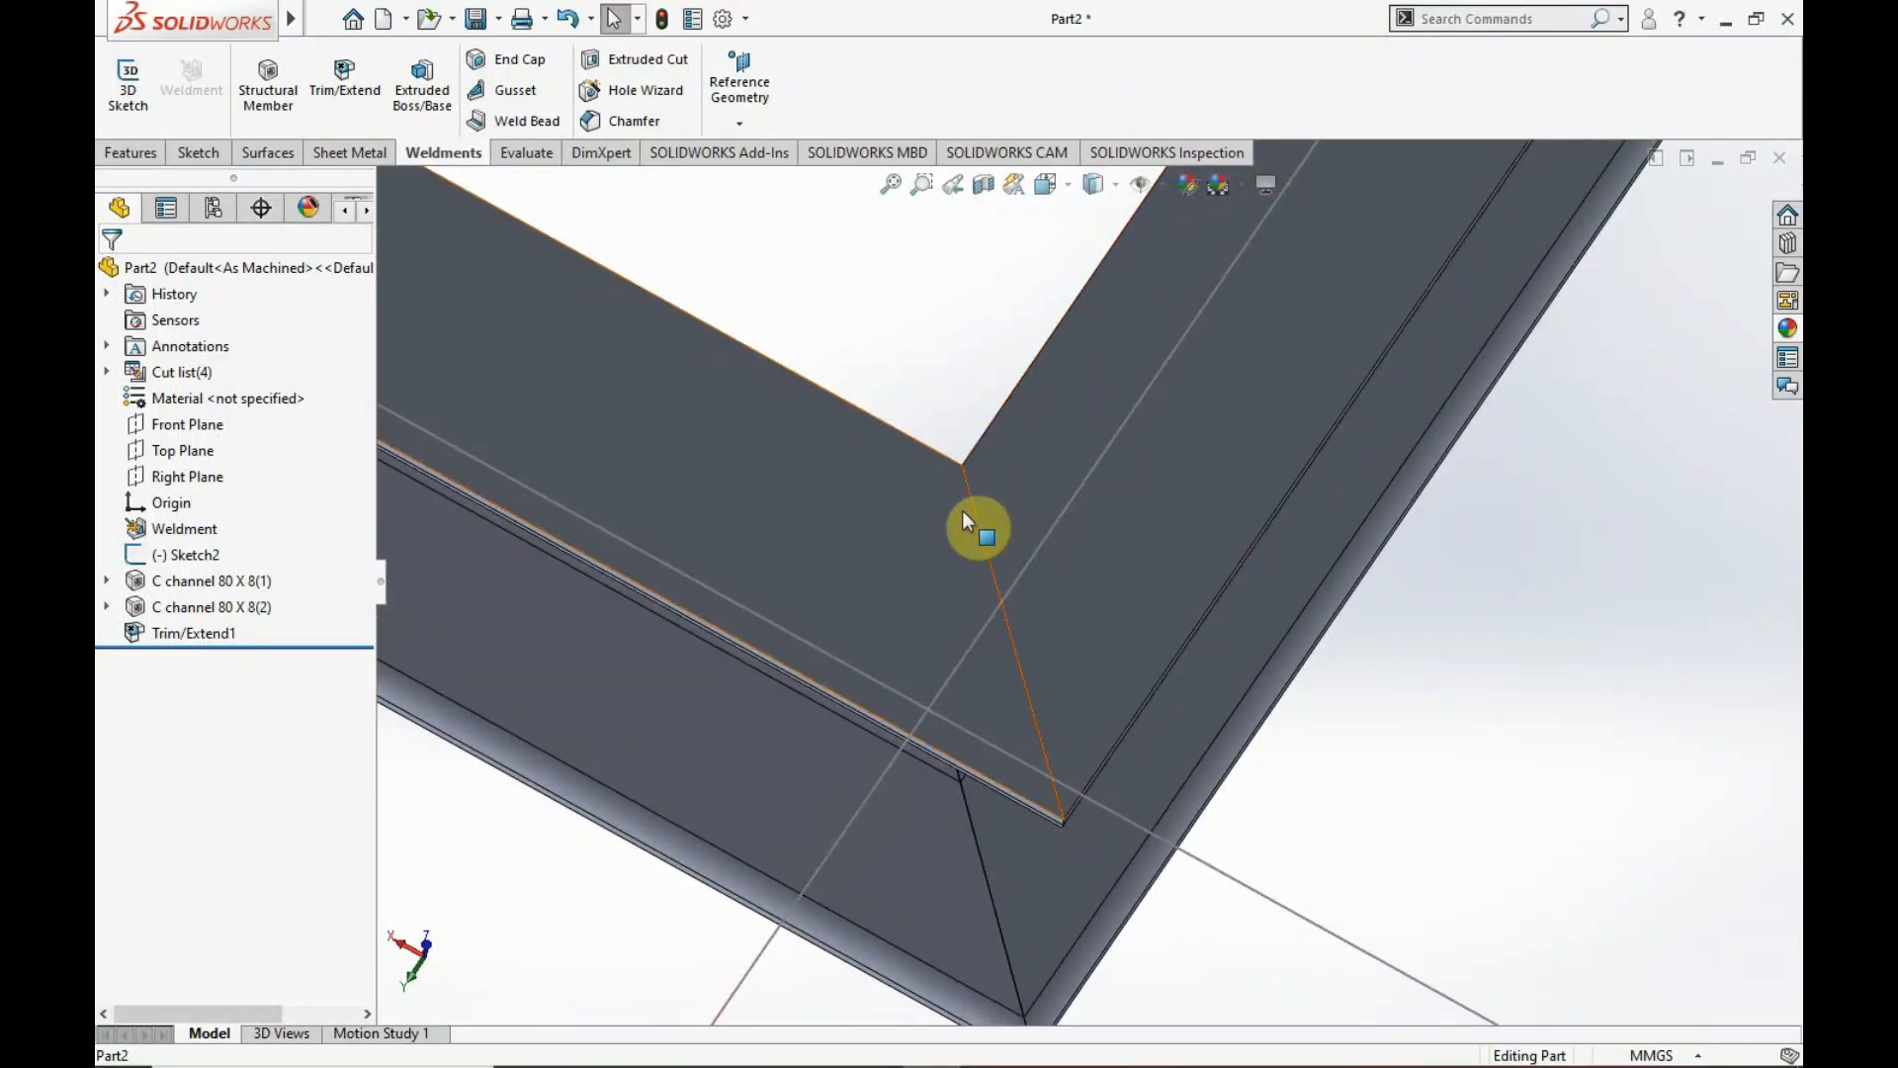
scroll(1047, 708, "up", 10)
middle_click_drag(1111, 755, 1028, 456)
middle_click_drag(1123, 415, 1145, 519)
scroll(941, 494, "down", 4)
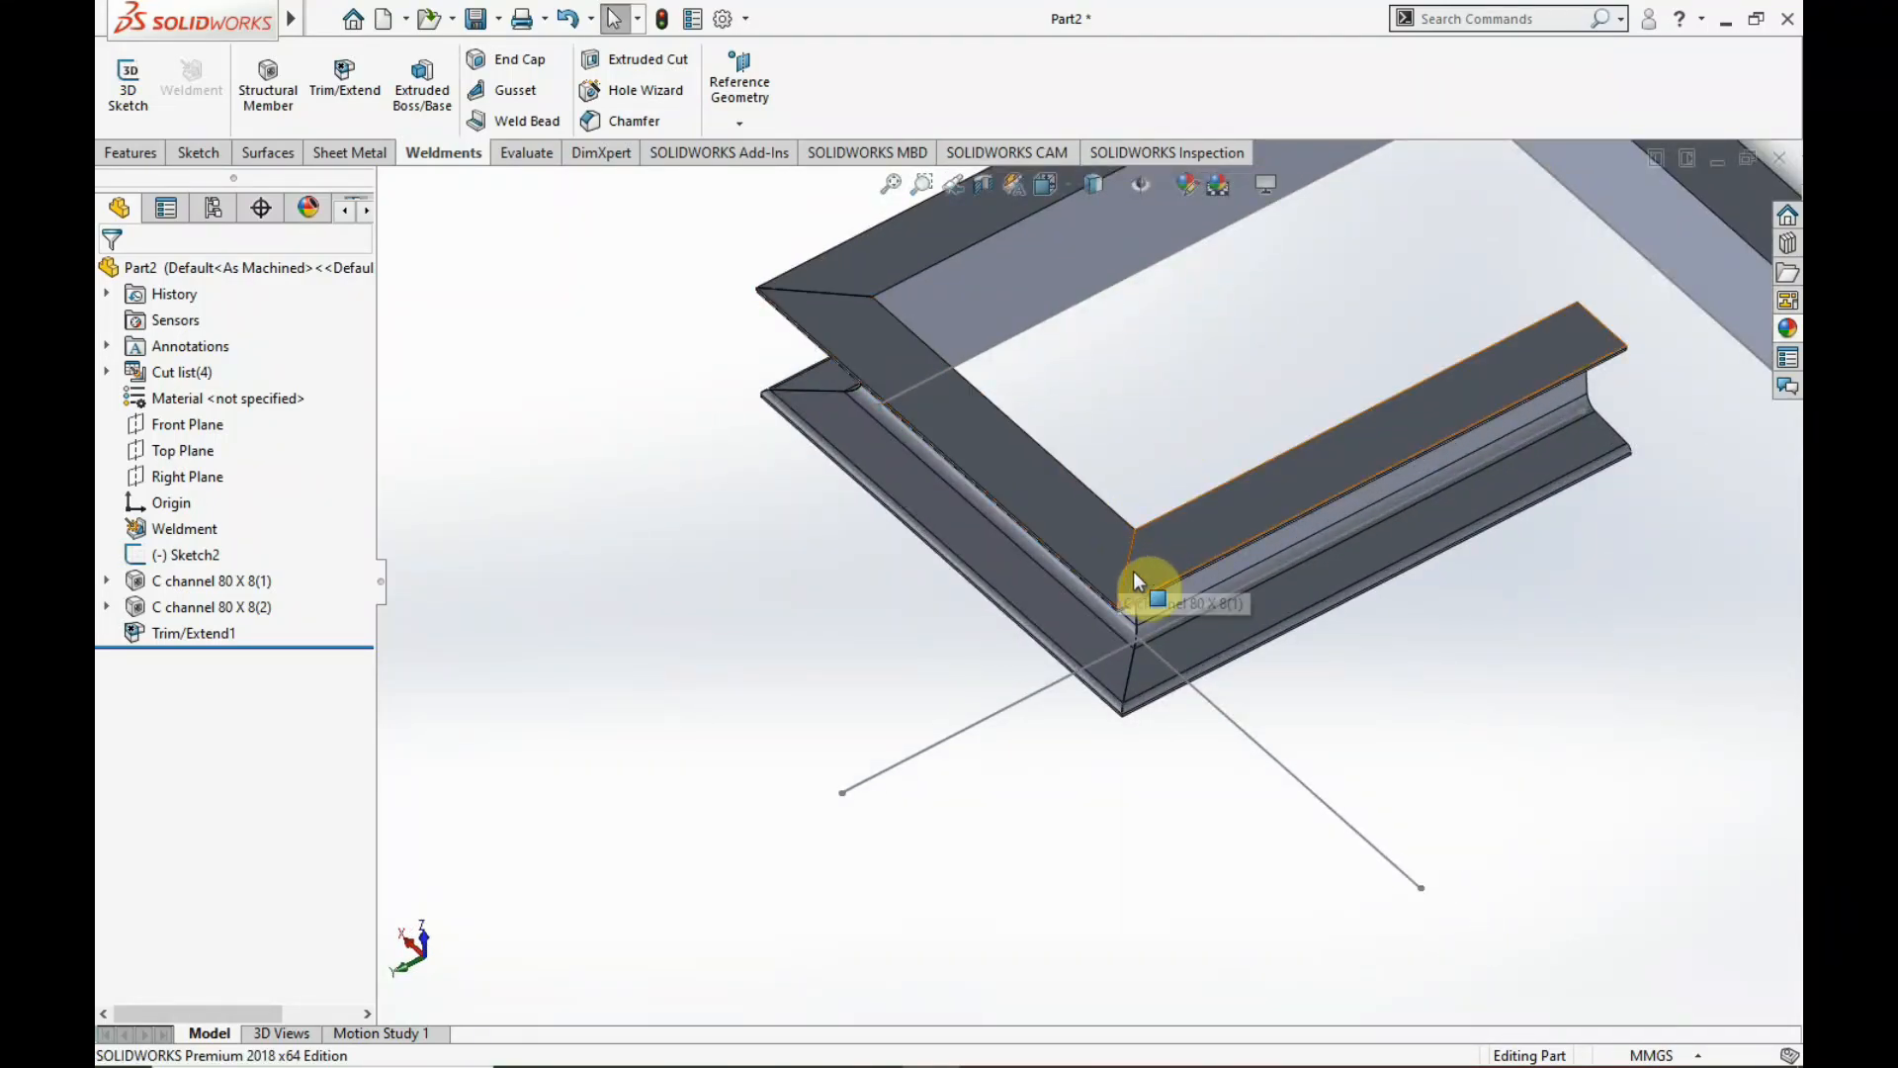
left_click(1129, 563)
left_click(1204, 336)
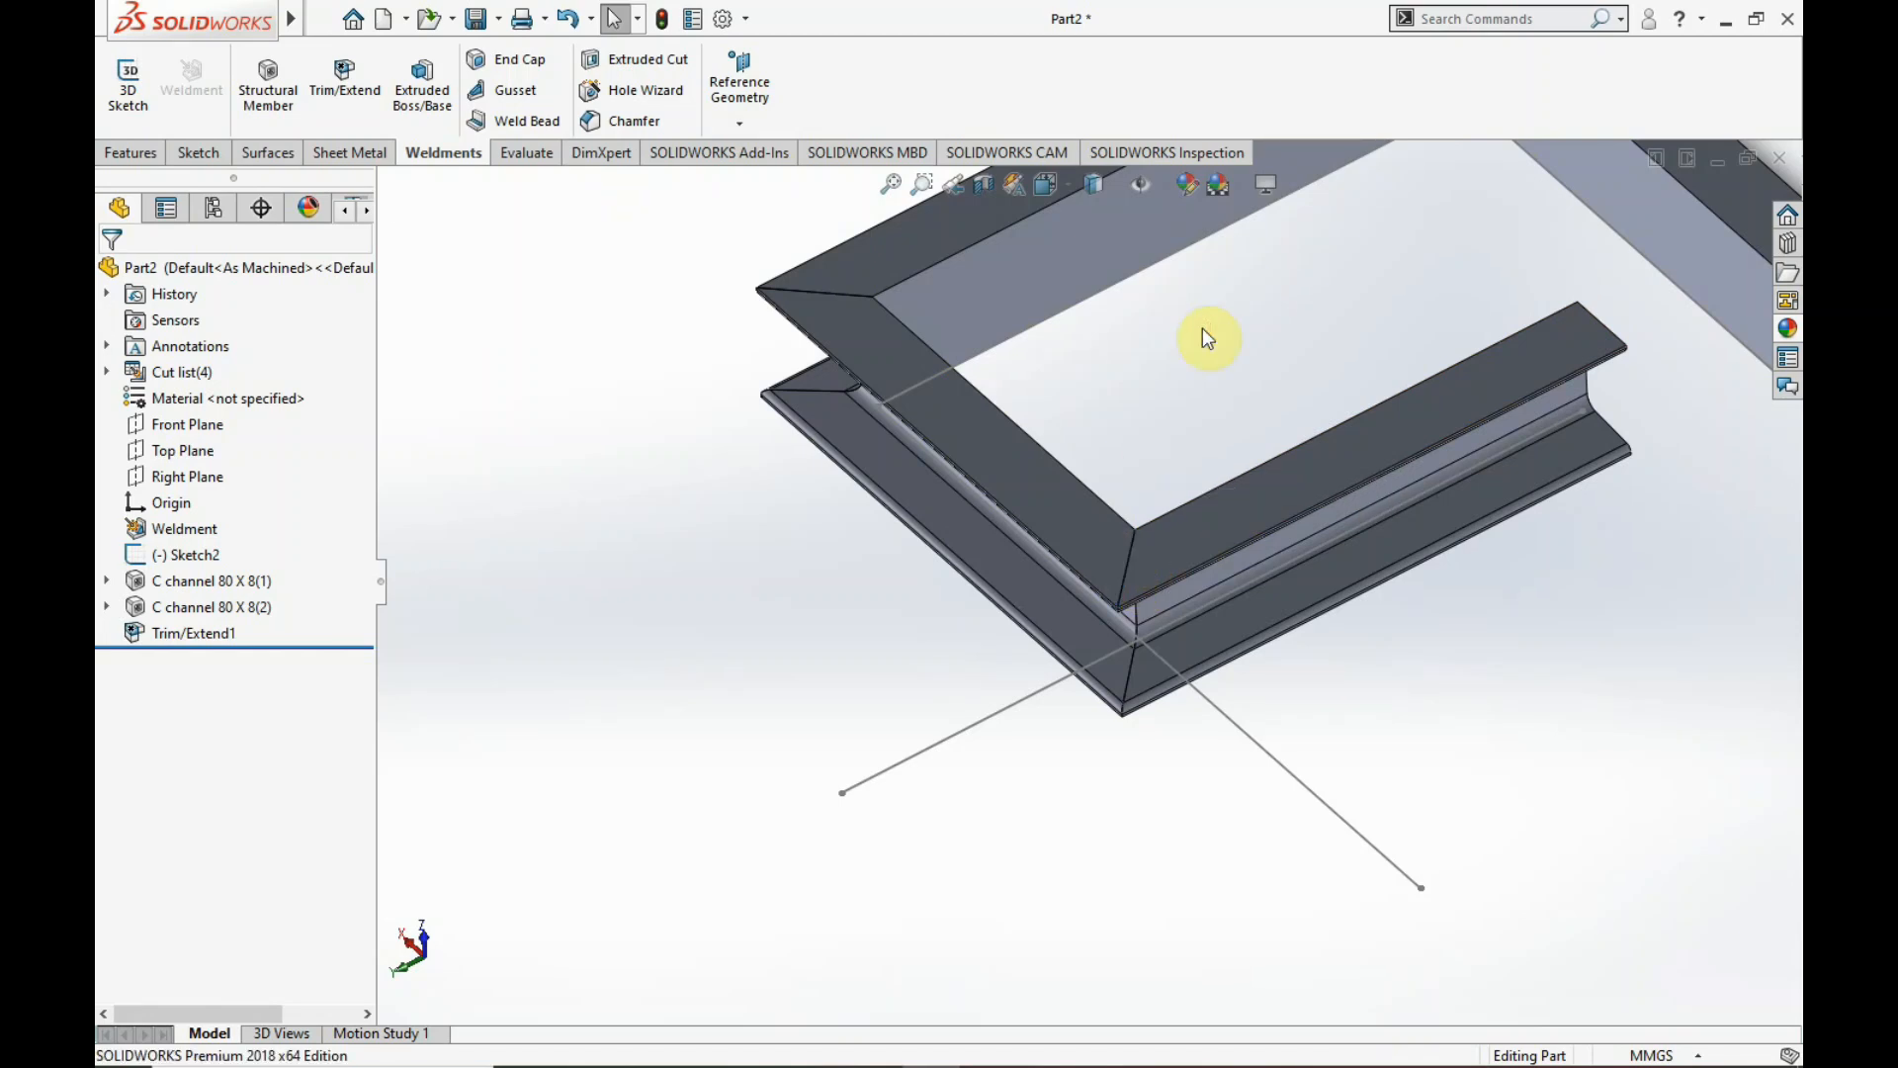
scroll(1203, 331, "up", 4)
middle_click_drag(1290, 423, 1299, 443)
scroll(1260, 401, "down", 4)
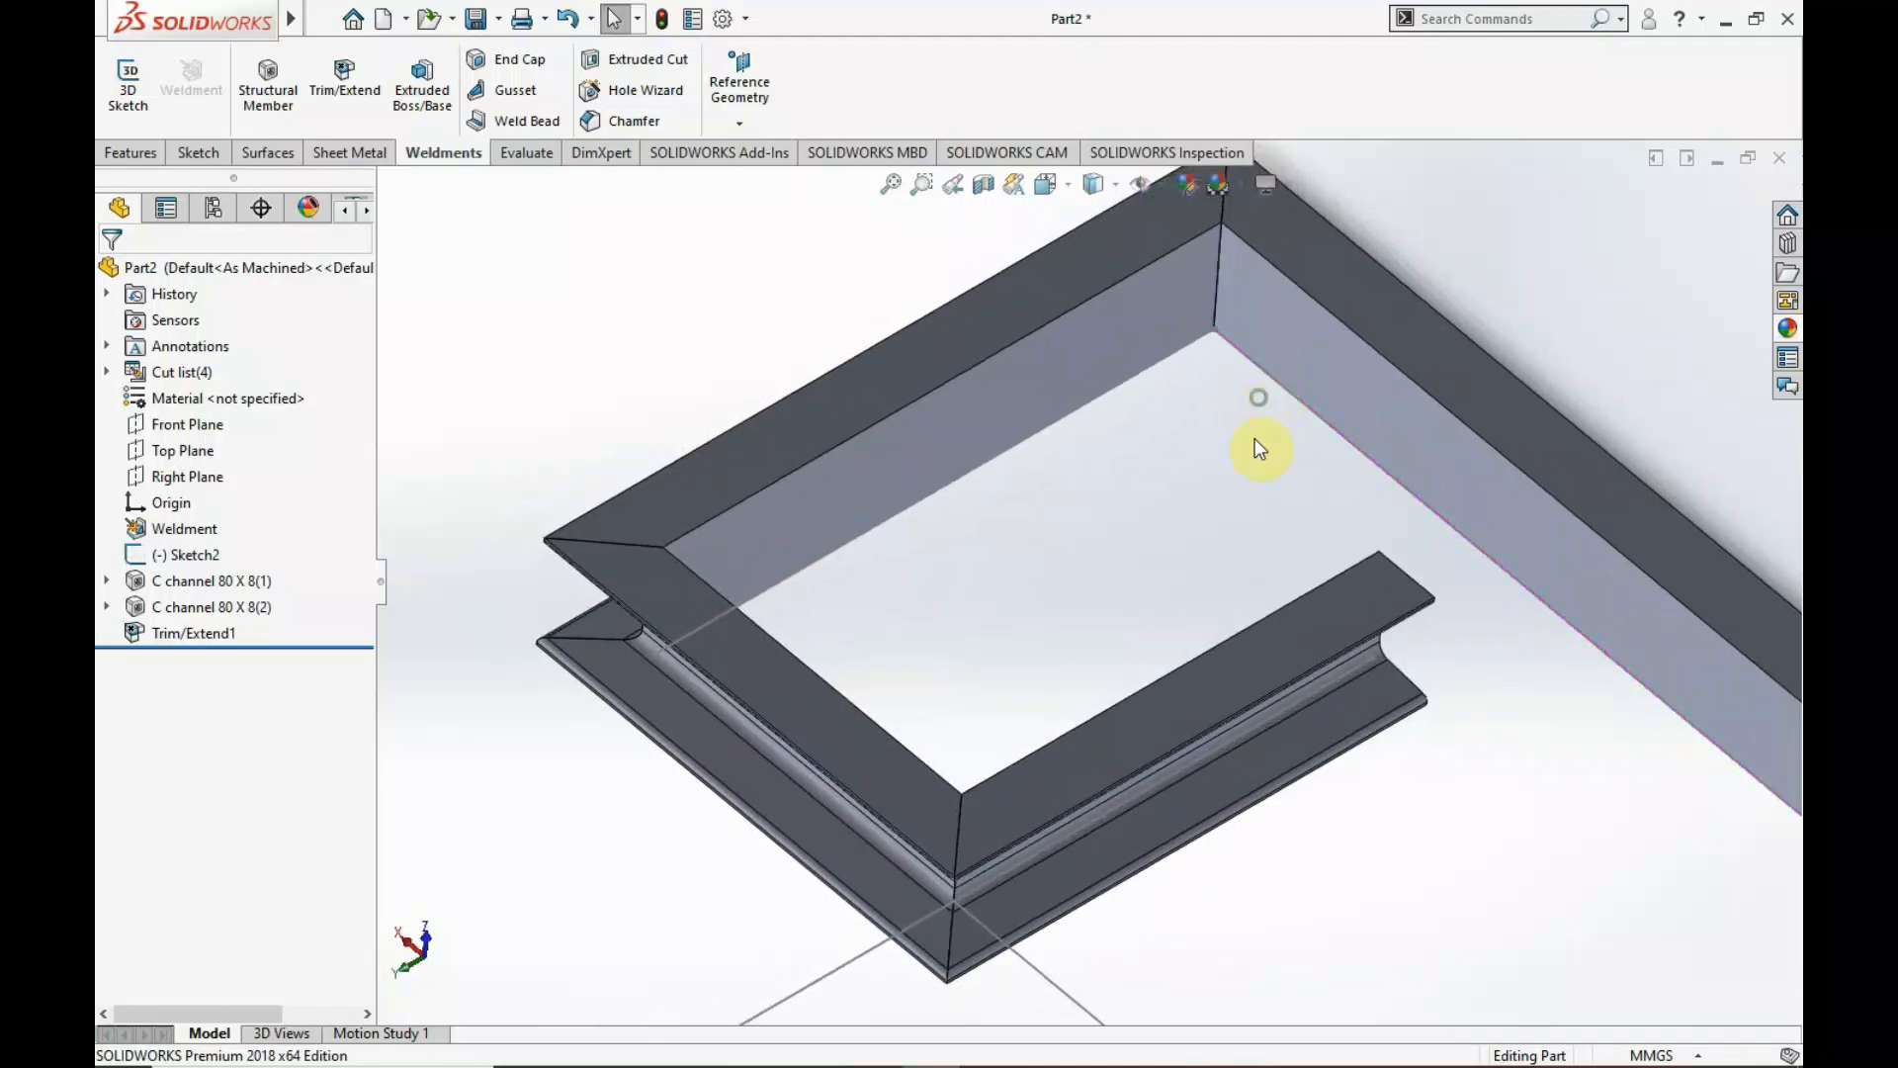
scroll(1046, 550, "up", 4)
scroll(1147, 578, "down", 3)
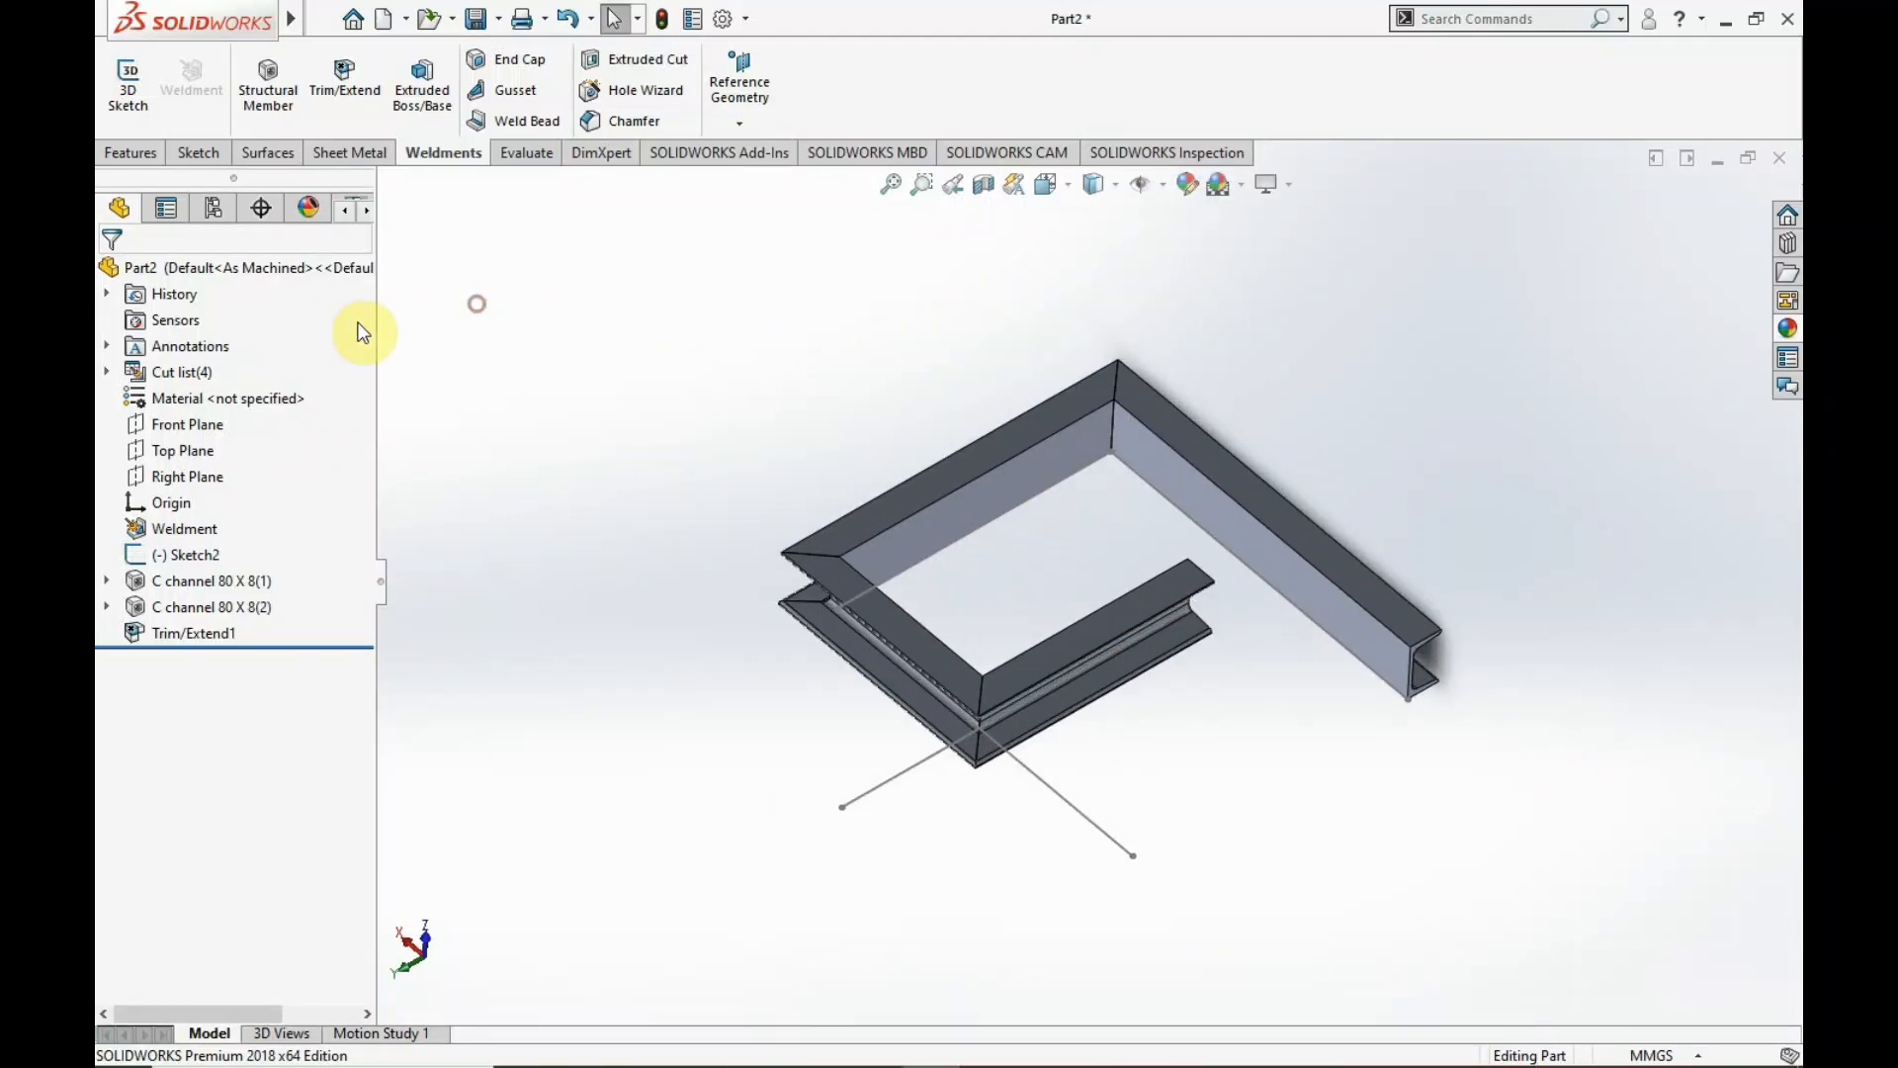
- Edit the Trim/Extend1 feature, change its corner type to End Butt1, and inspect the butted corner
left_click(199, 632)
left_click(223, 573)
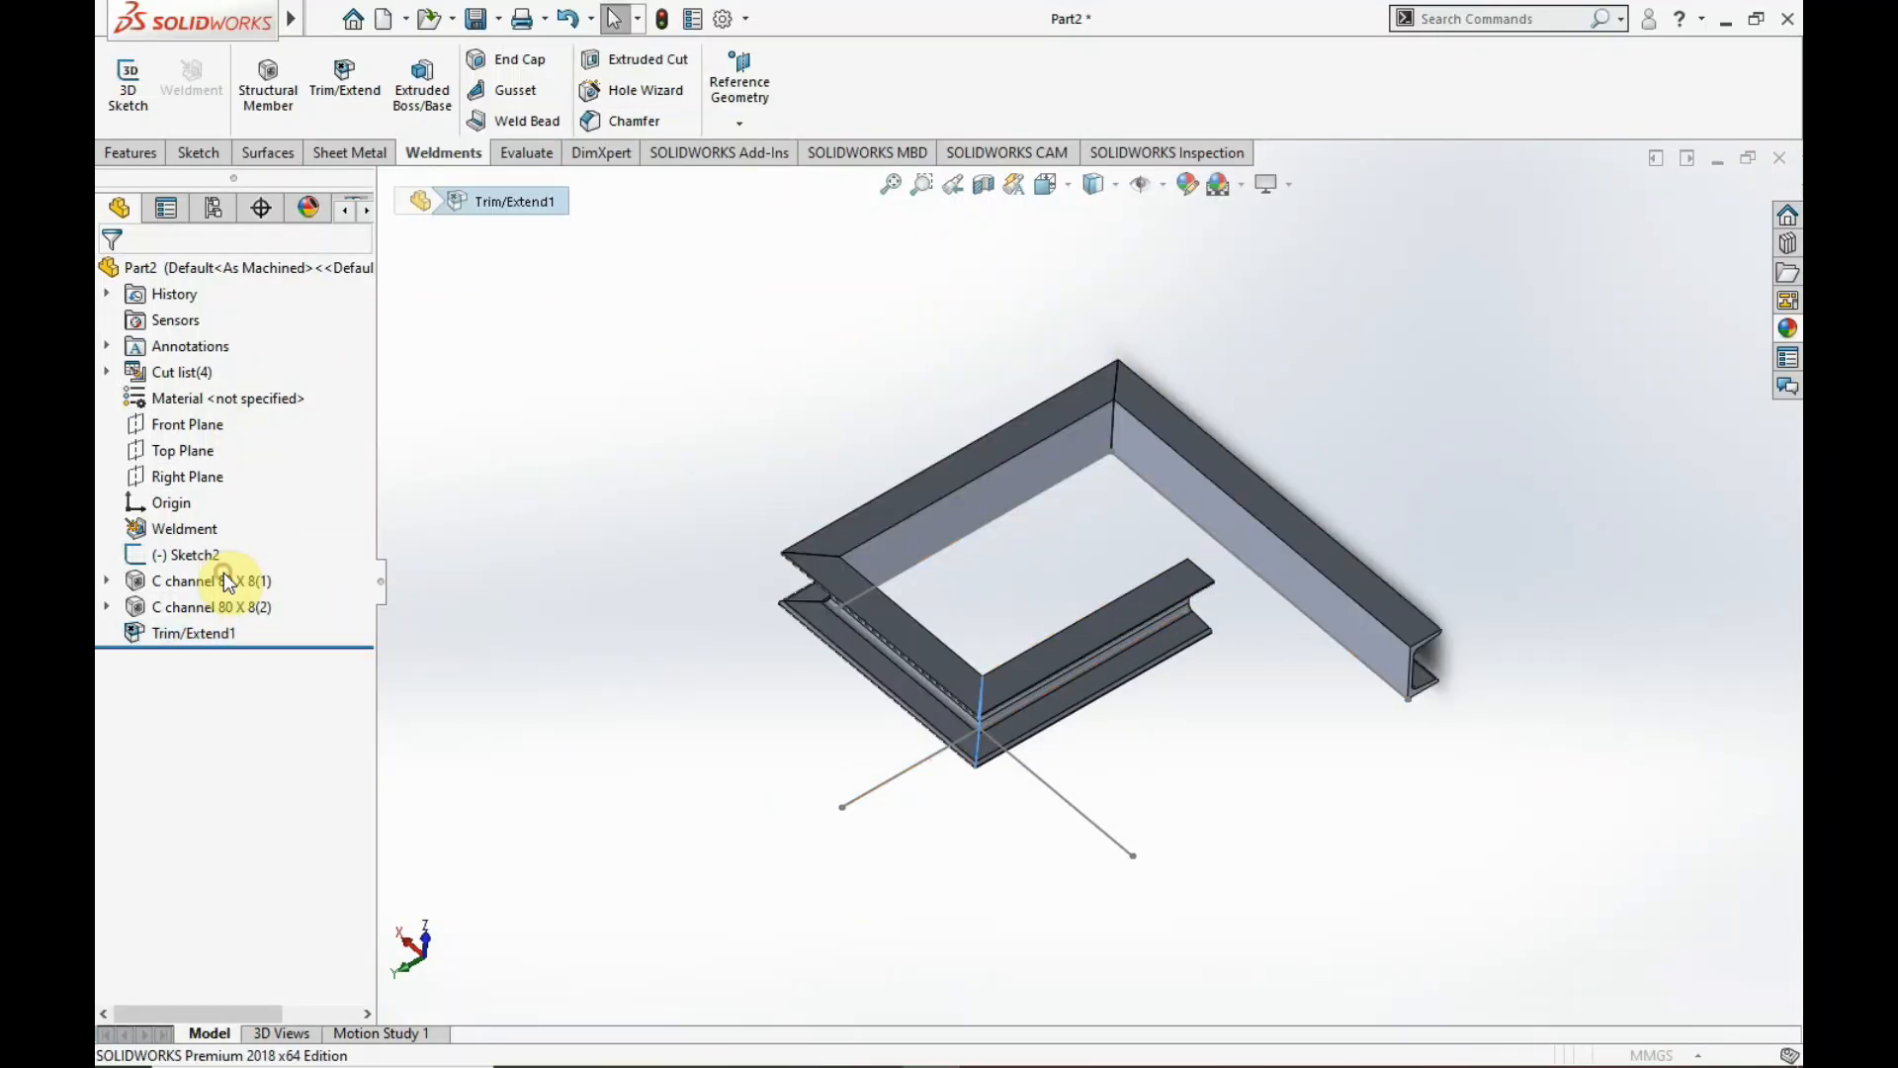
scroll(988, 583, "down", 3)
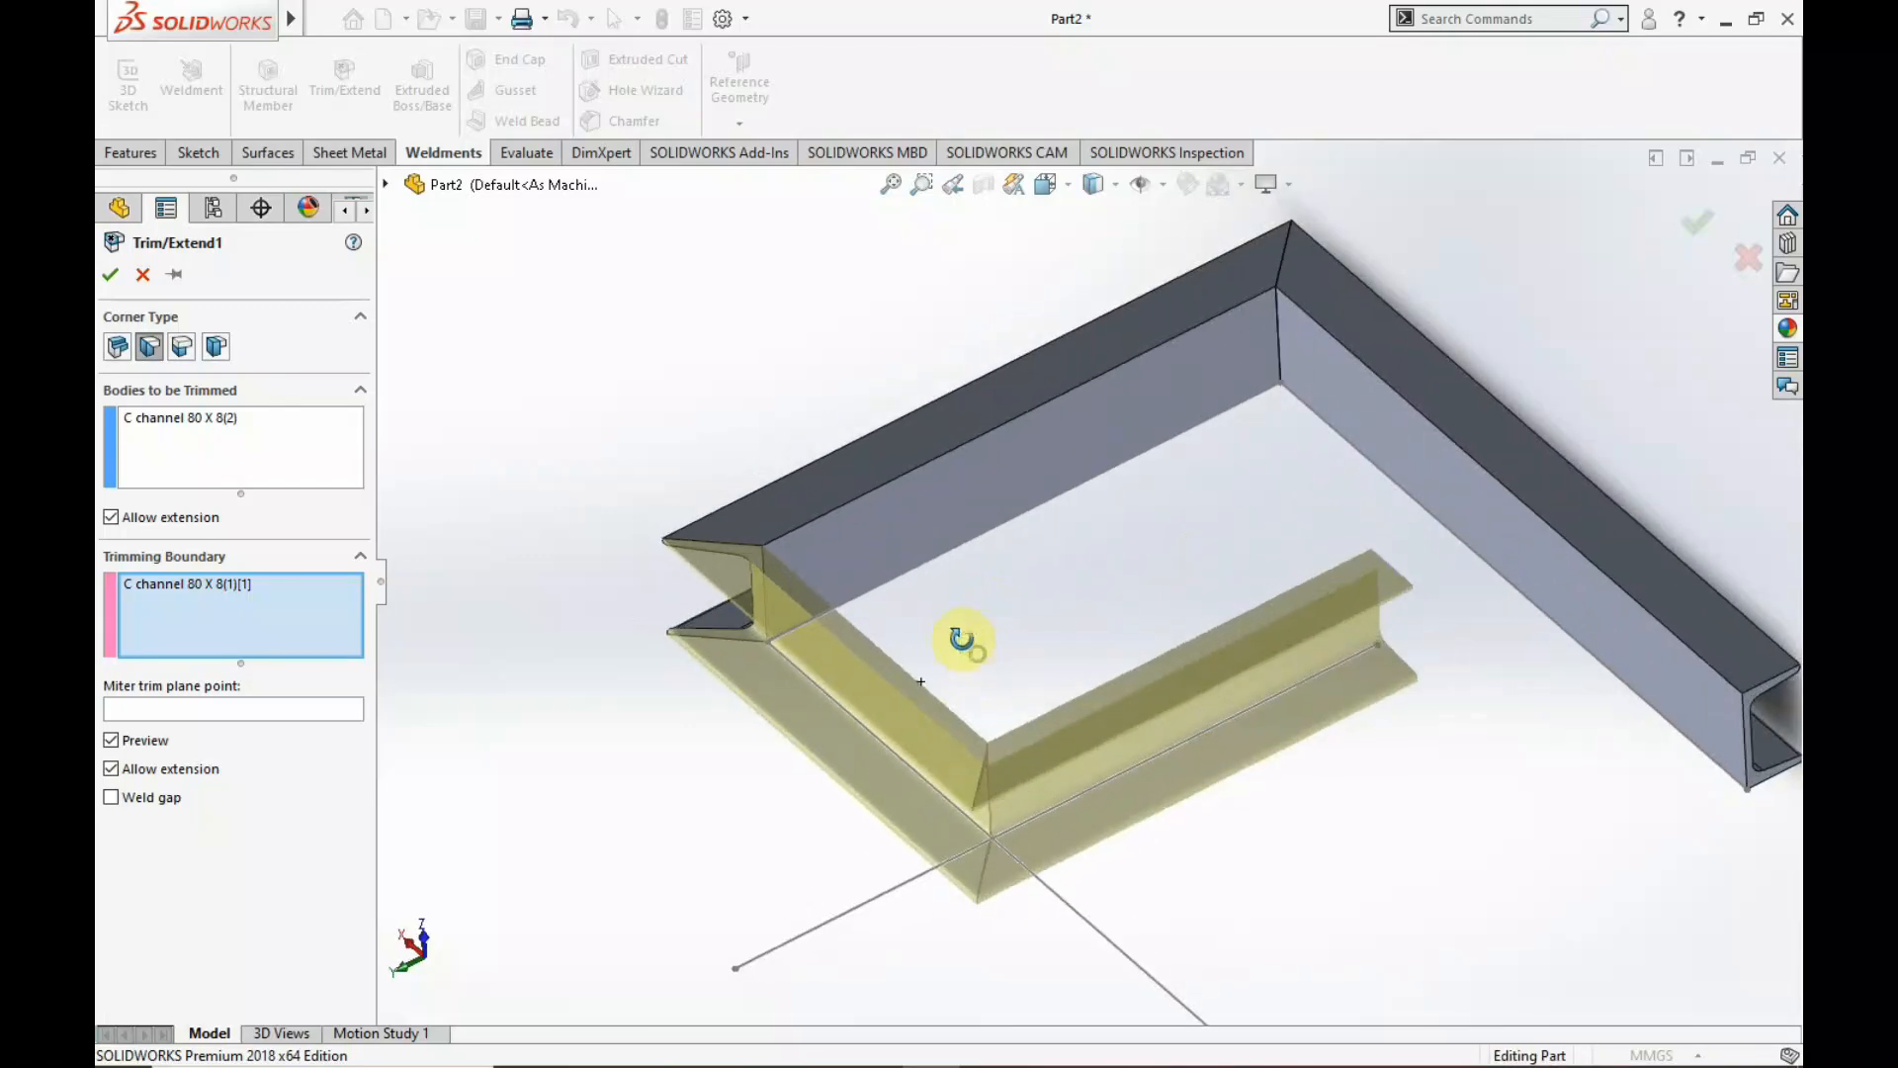
left_click(183, 348)
middle_click_drag(1178, 797, 1131, 728)
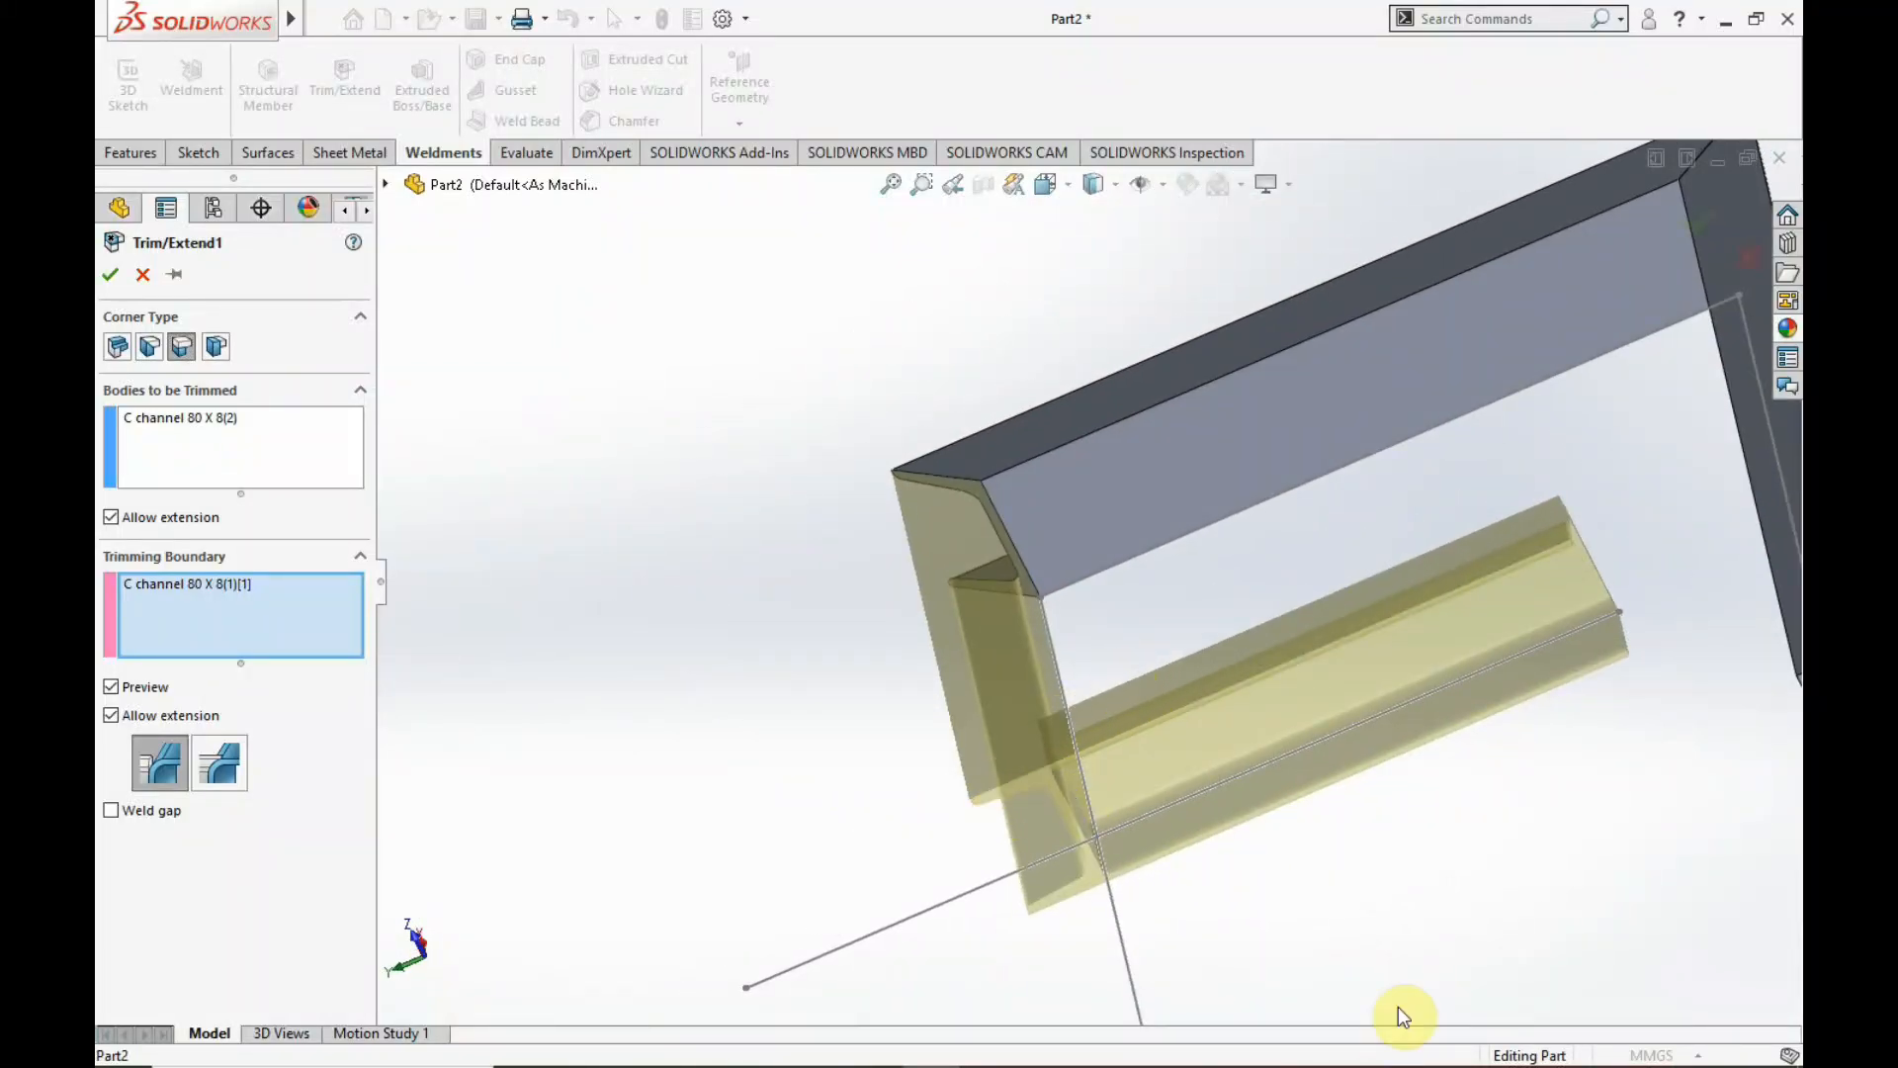
middle_click_drag(1144, 740, 1262, 720)
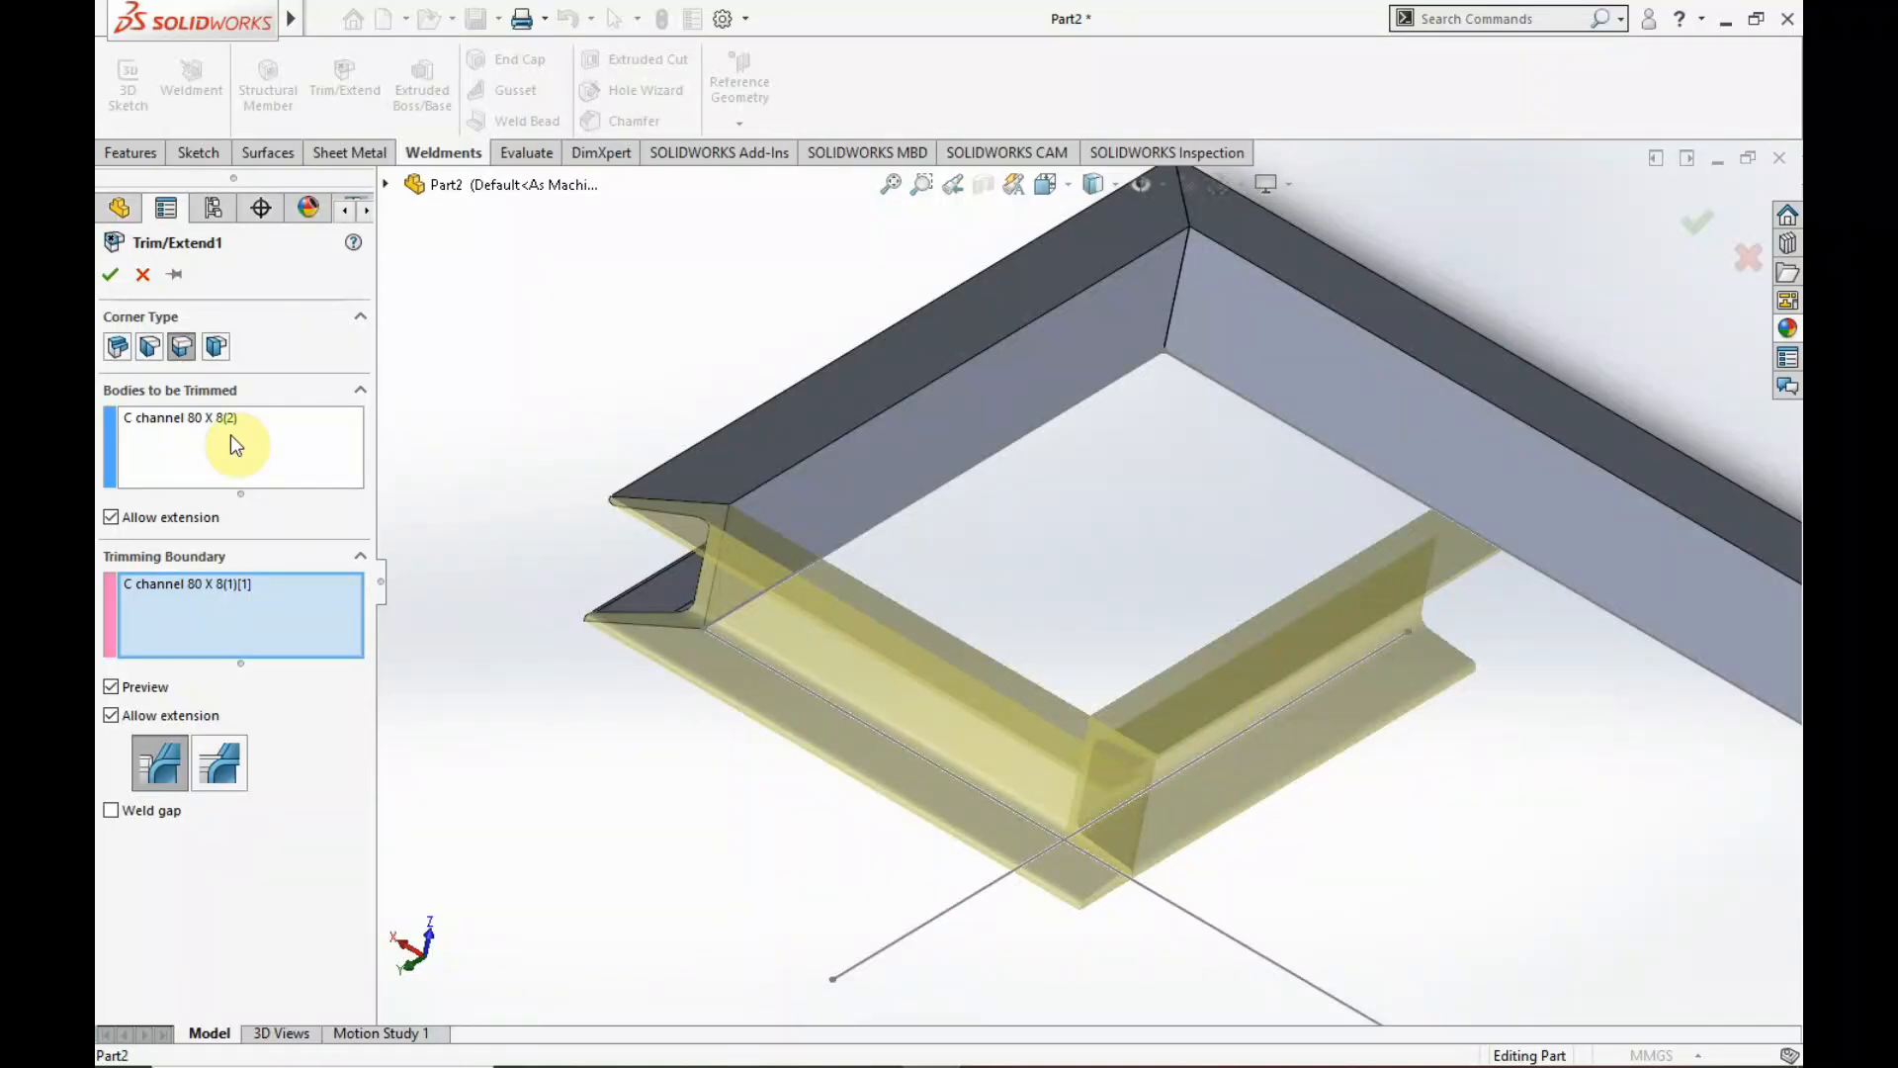
left_click(107, 276)
scroll(881, 742, "down", 5)
middle_click_drag(881, 741, 899, 632)
scroll(1072, 869, "up", 5)
middle_click_drag(1071, 868, 830, 415)
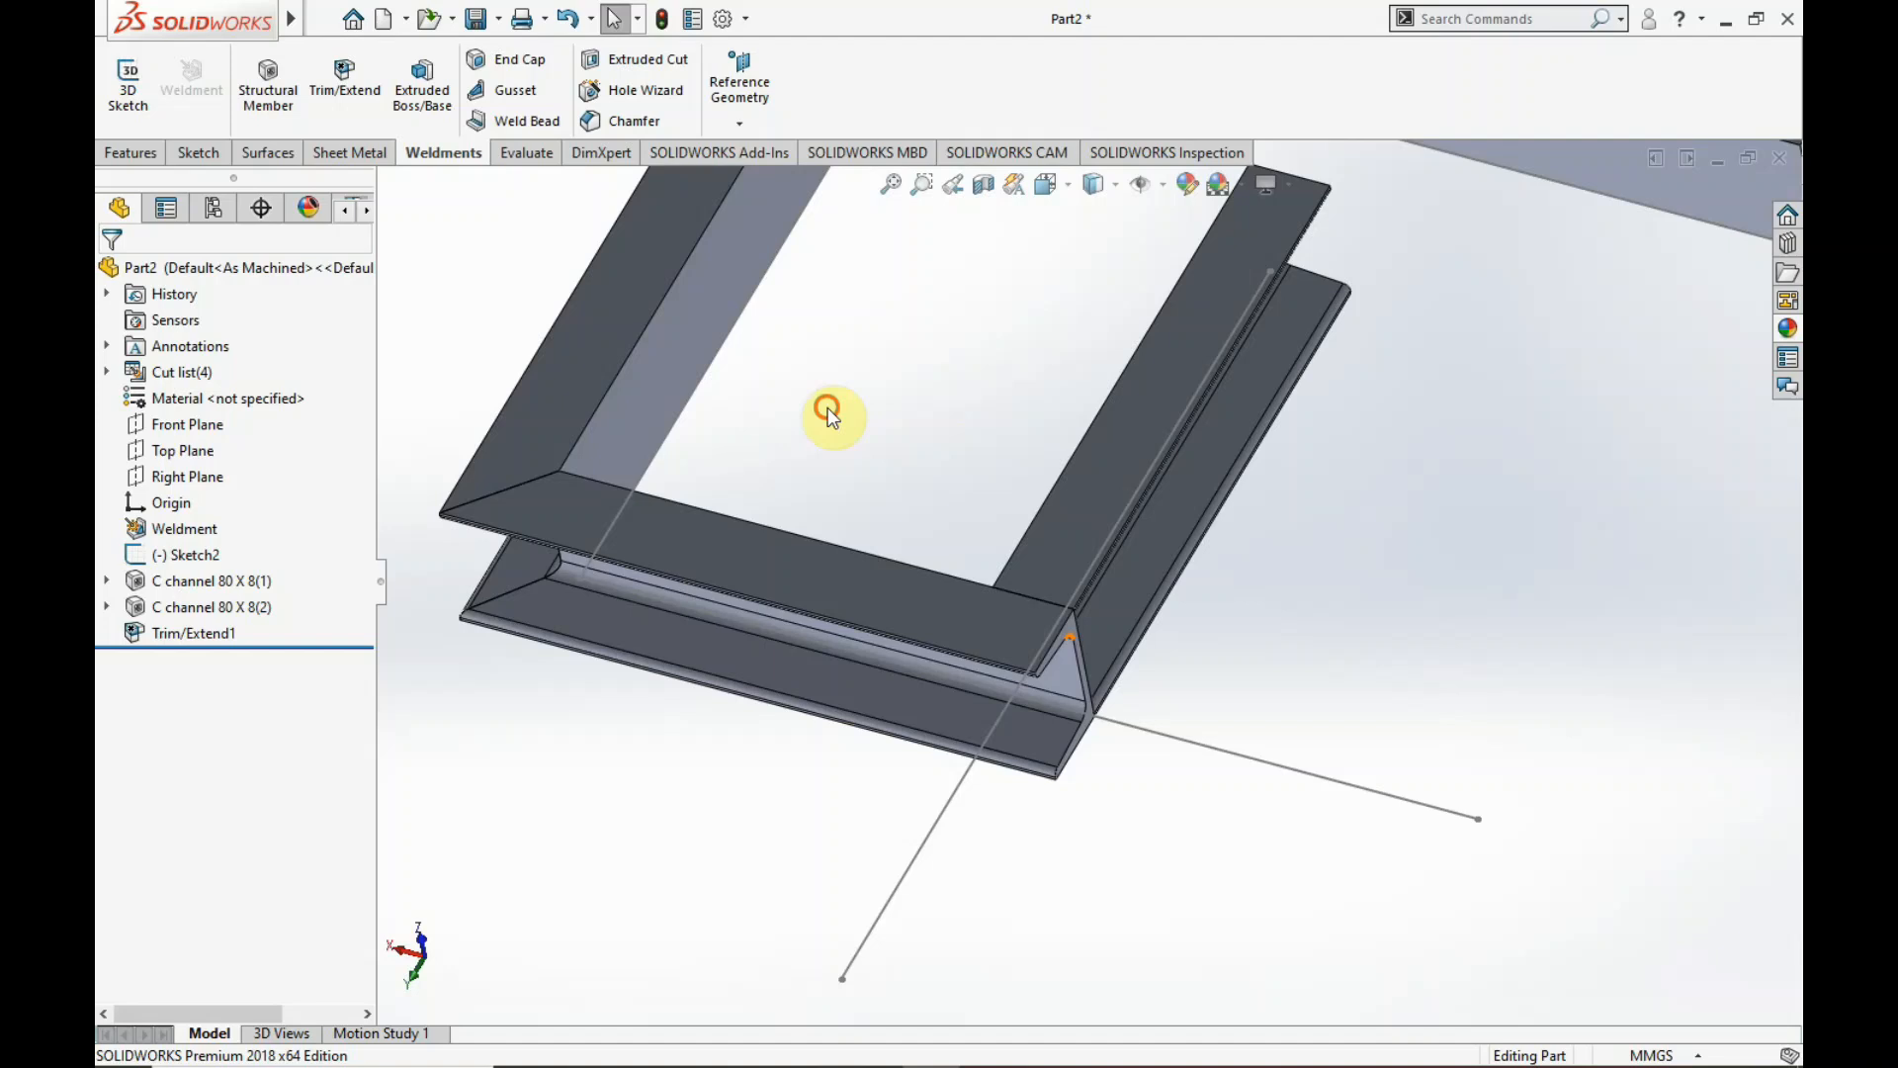
- Edit the Trim/Extend1 feature, change its corner type to End Butt2, and inspect the corner from several angles
left_click(295, 633)
left_click(242, 554)
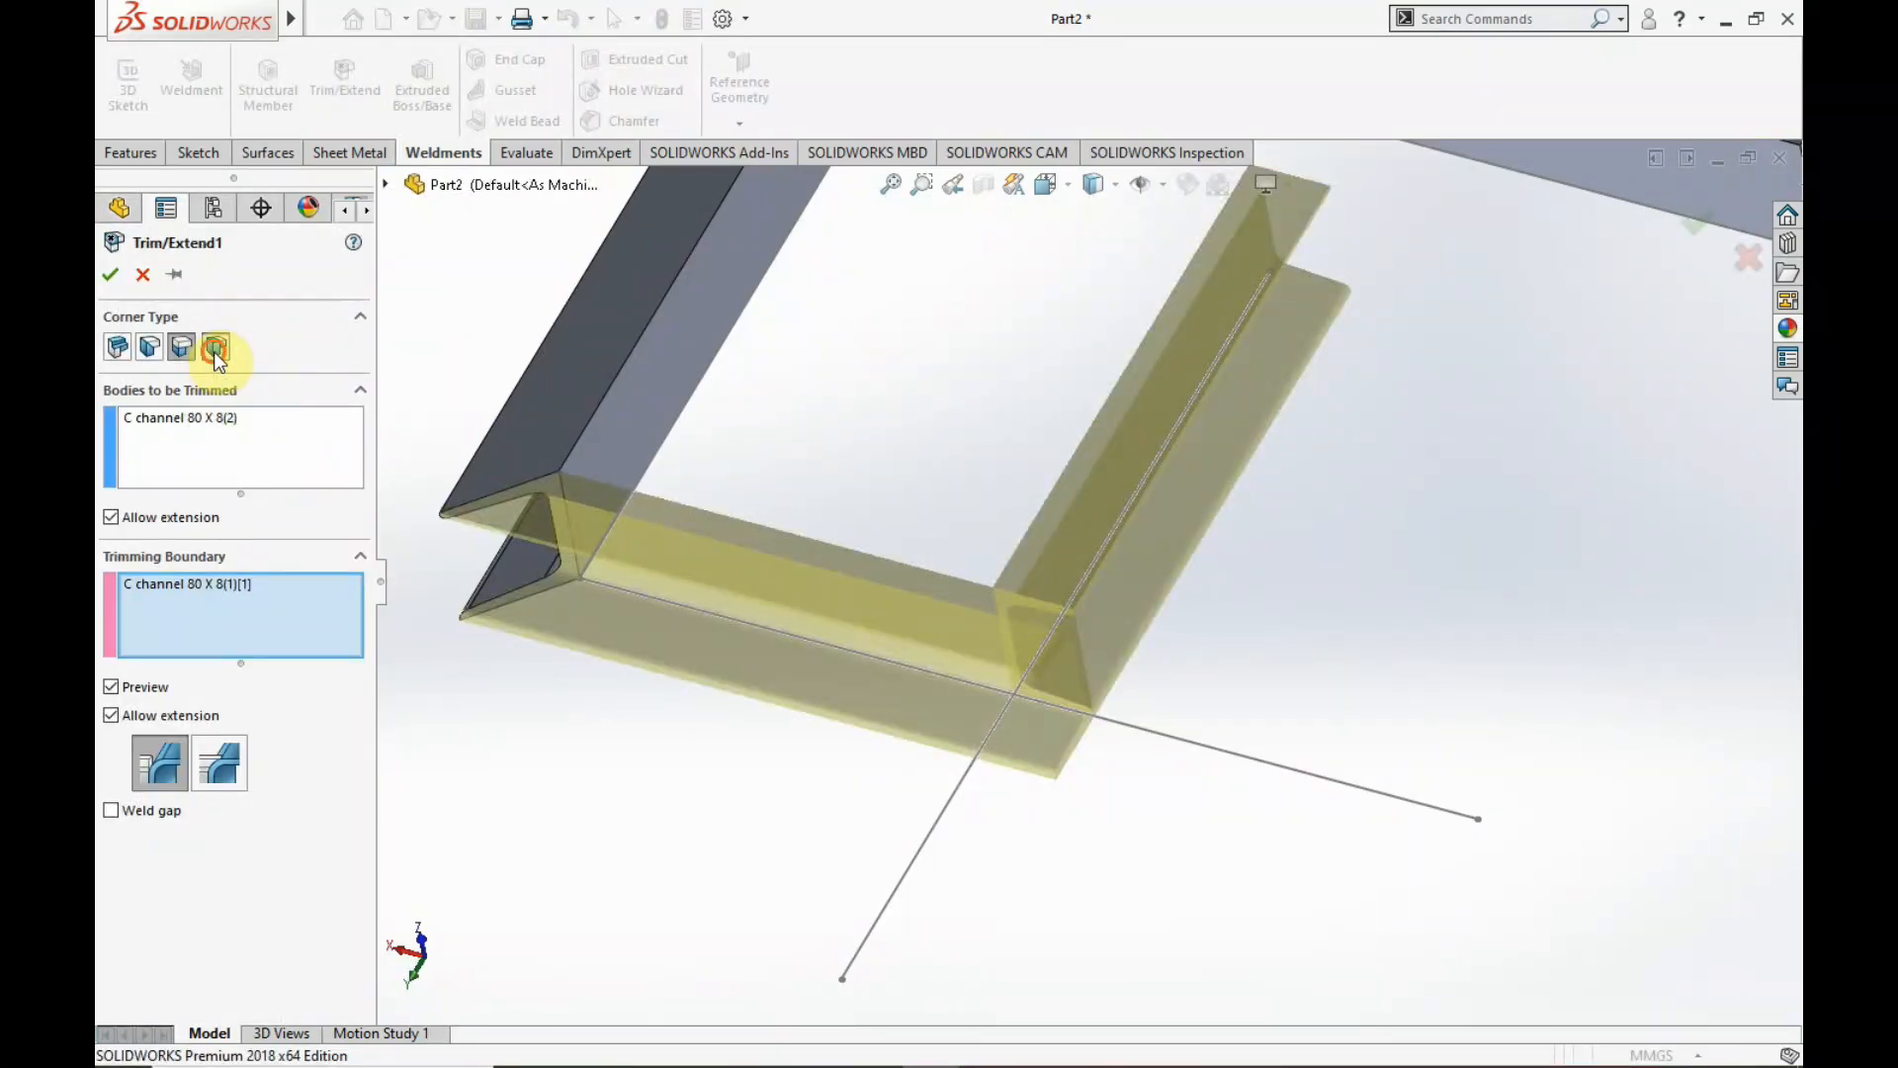
left_click(213, 352)
scroll(1017, 626, "down", 3)
scroll(1138, 462, "up", 5)
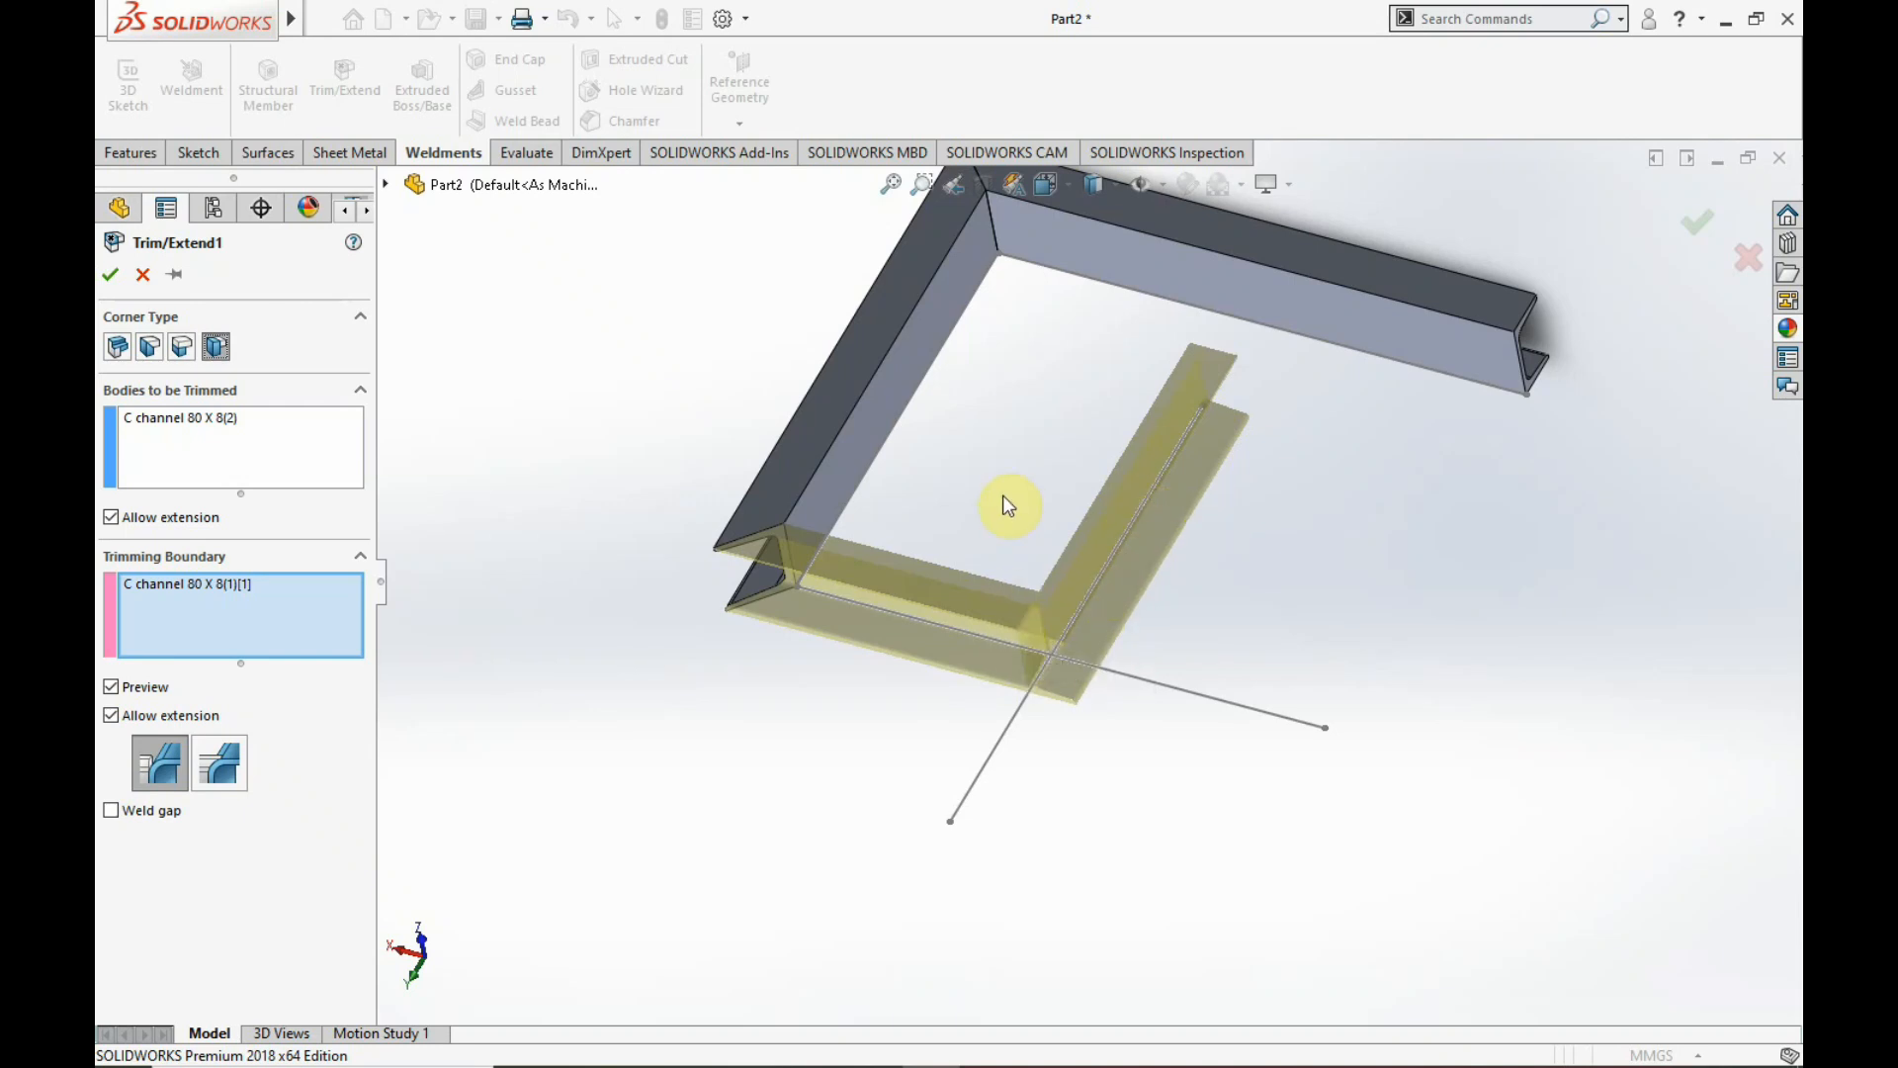
left_click(110, 274)
scroll(1029, 627, "down", 10)
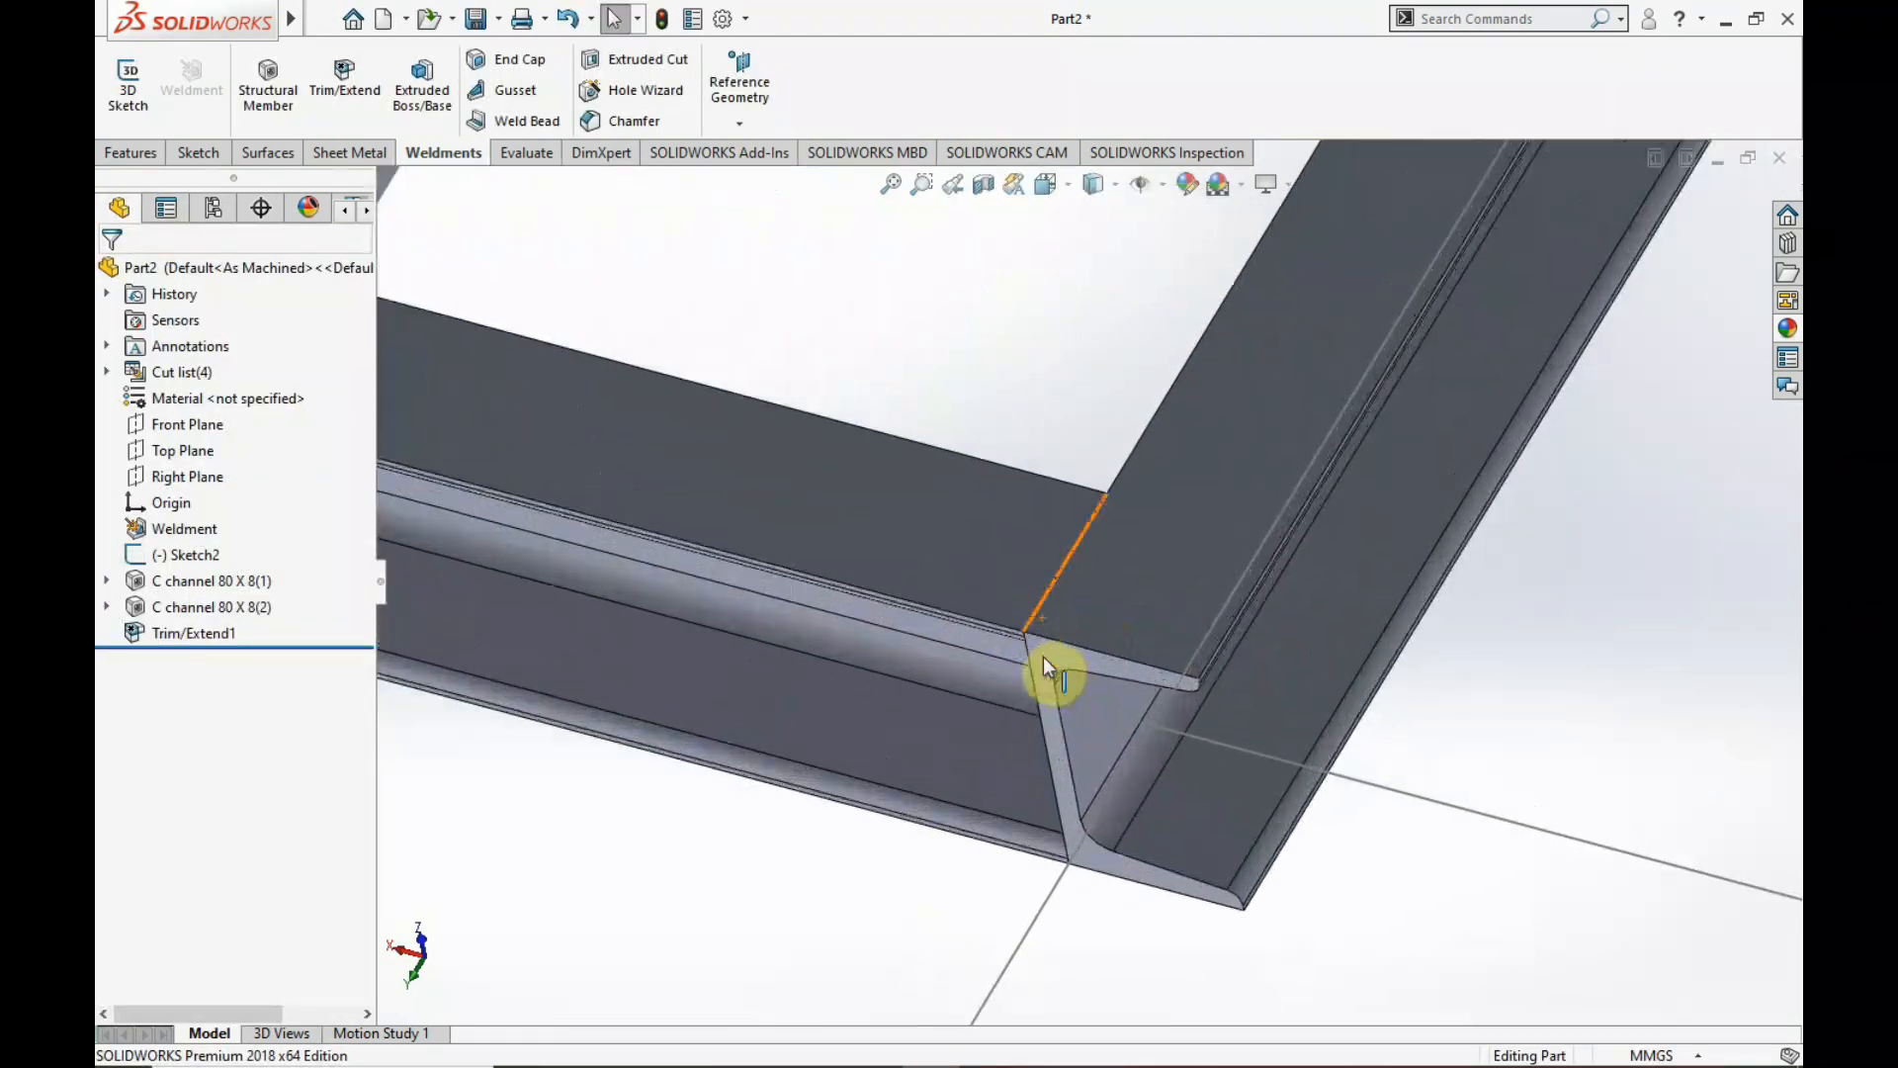
middle_click_drag(1201, 625, 1003, 609)
scroll(1237, 748, "up", 5)
scroll(983, 593, "down", 8)
scroll(1003, 609, "up", 5)
scroll(1059, 478, "down", 3)
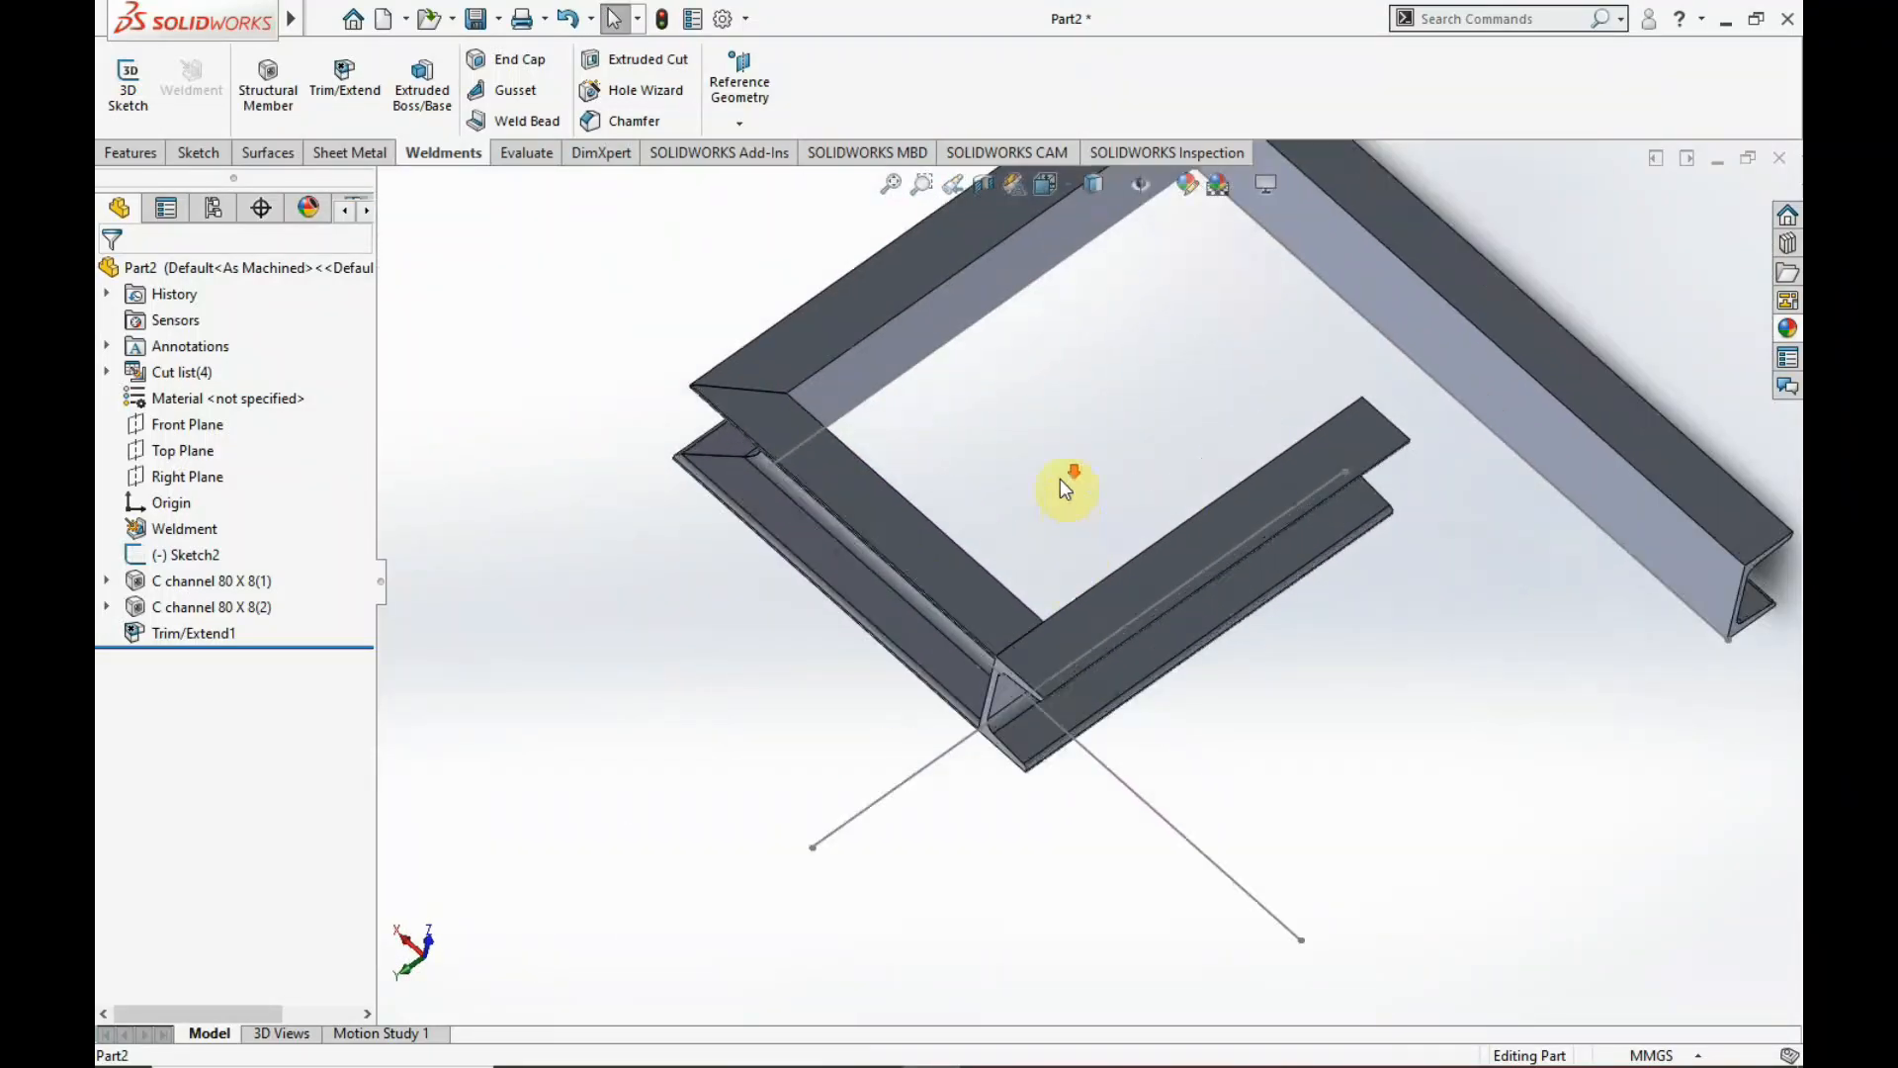
- Edit the Trim/Extend1 feature and set its corner type back to End Miter
left_click(198, 613)
left_click(199, 627)
left_click(222, 554)
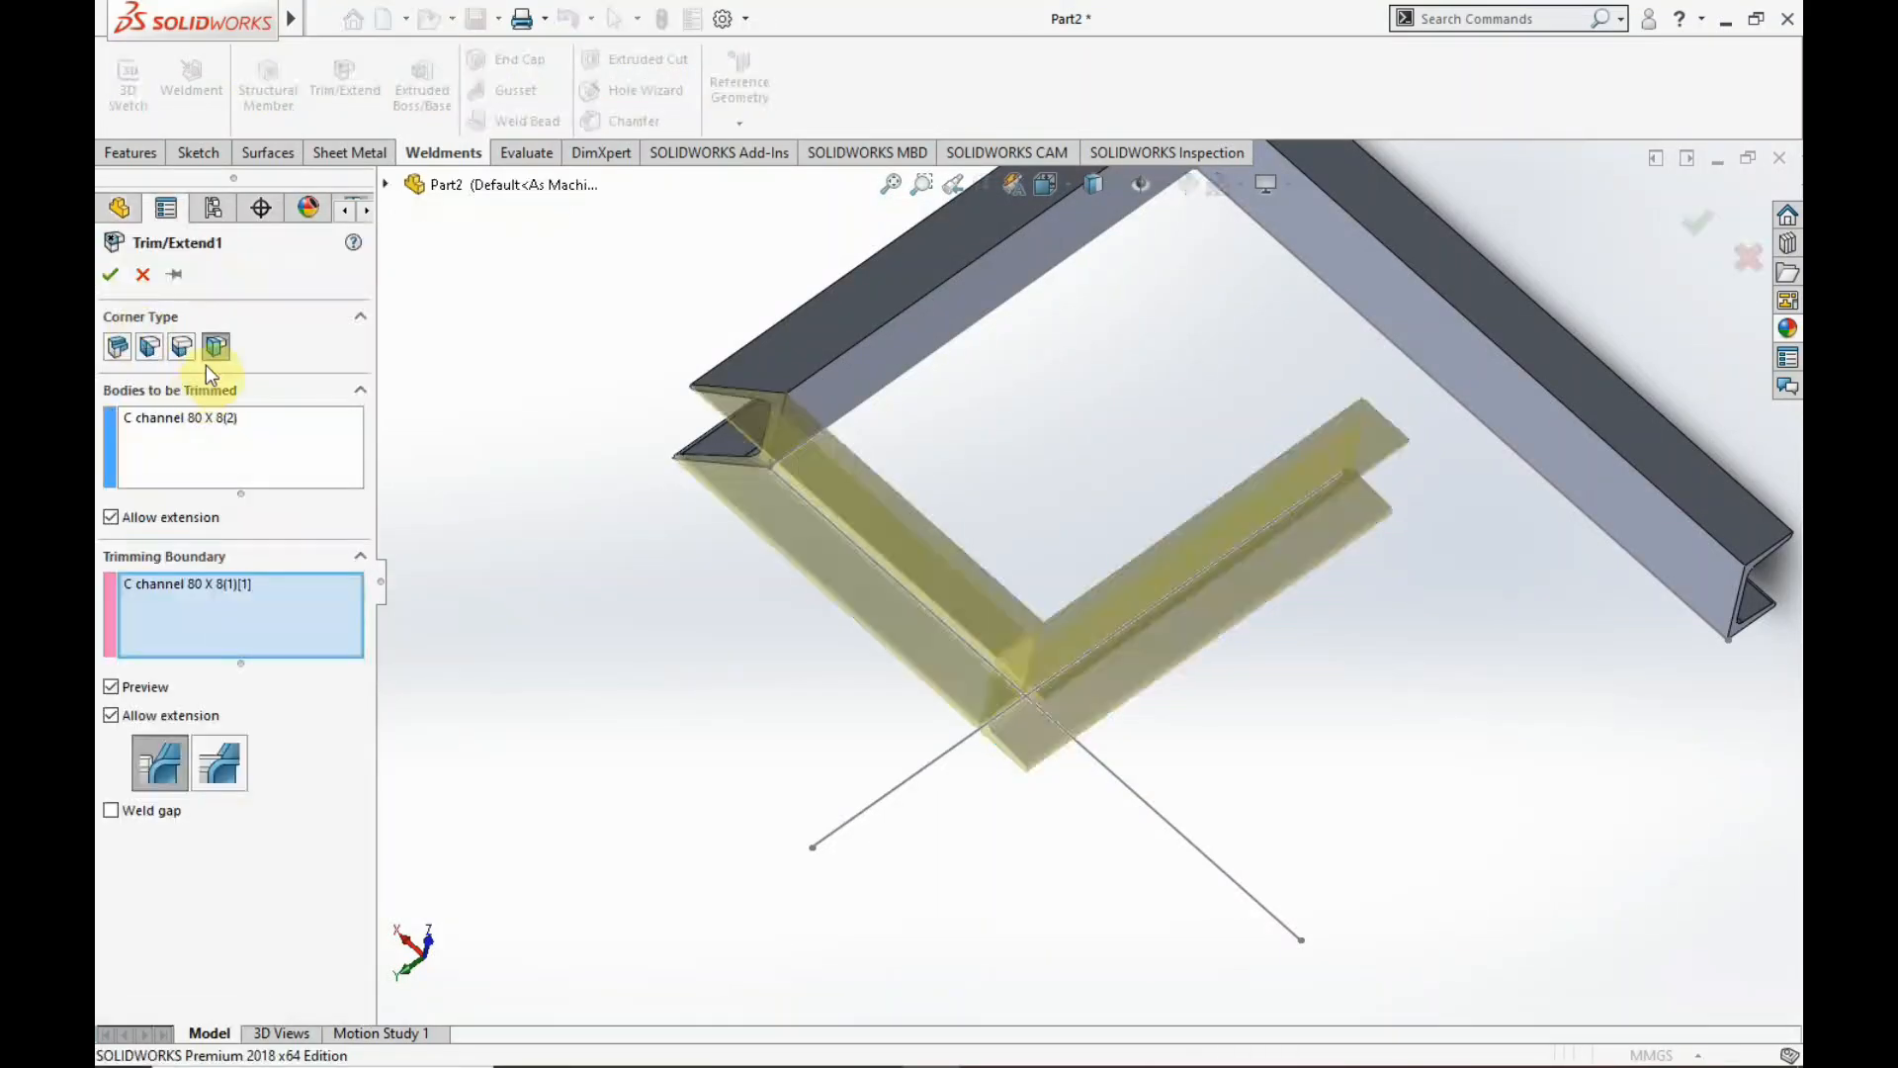
left_click(150, 347)
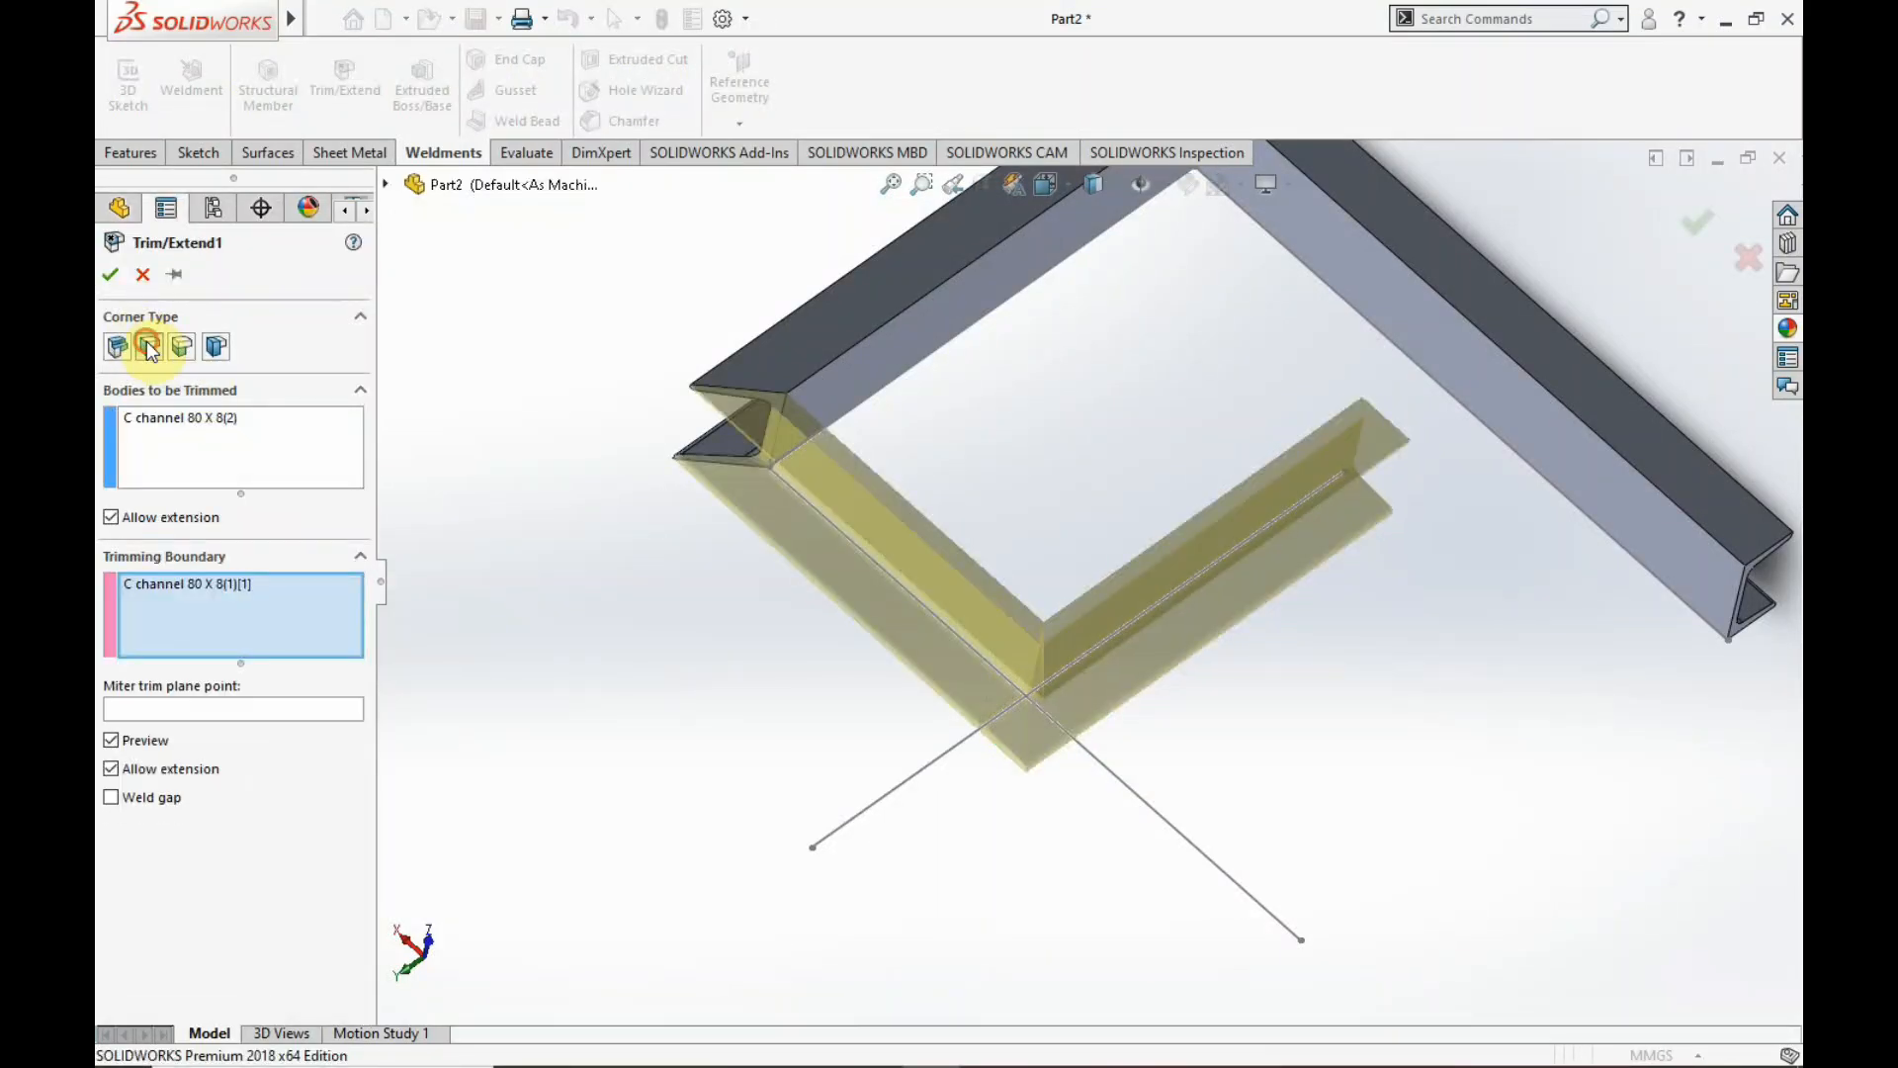
left_click(110, 274)
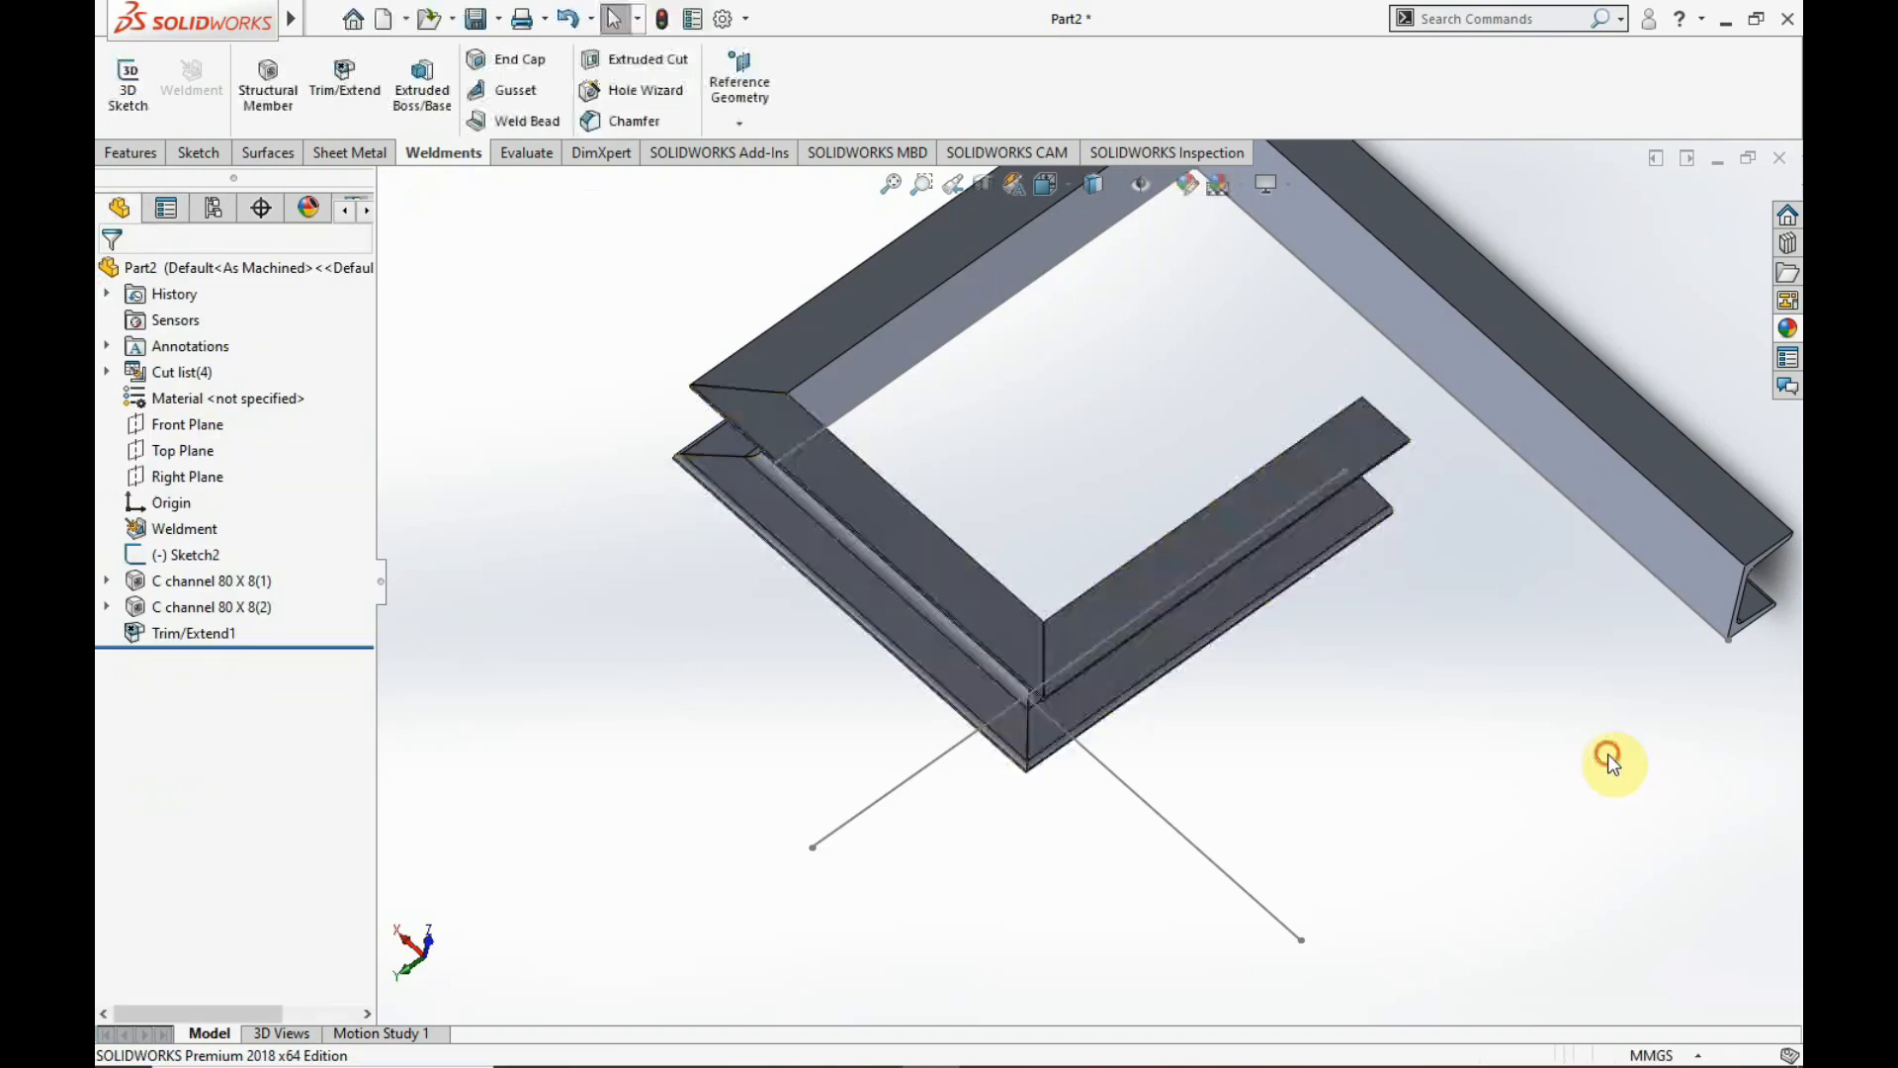
- Examine the mitered corner and the gap between the crossing channel's free end and the opposite frame channel
scroll(1002, 643, "down", 2)
middle_click_drag(1003, 643, 1153, 615)
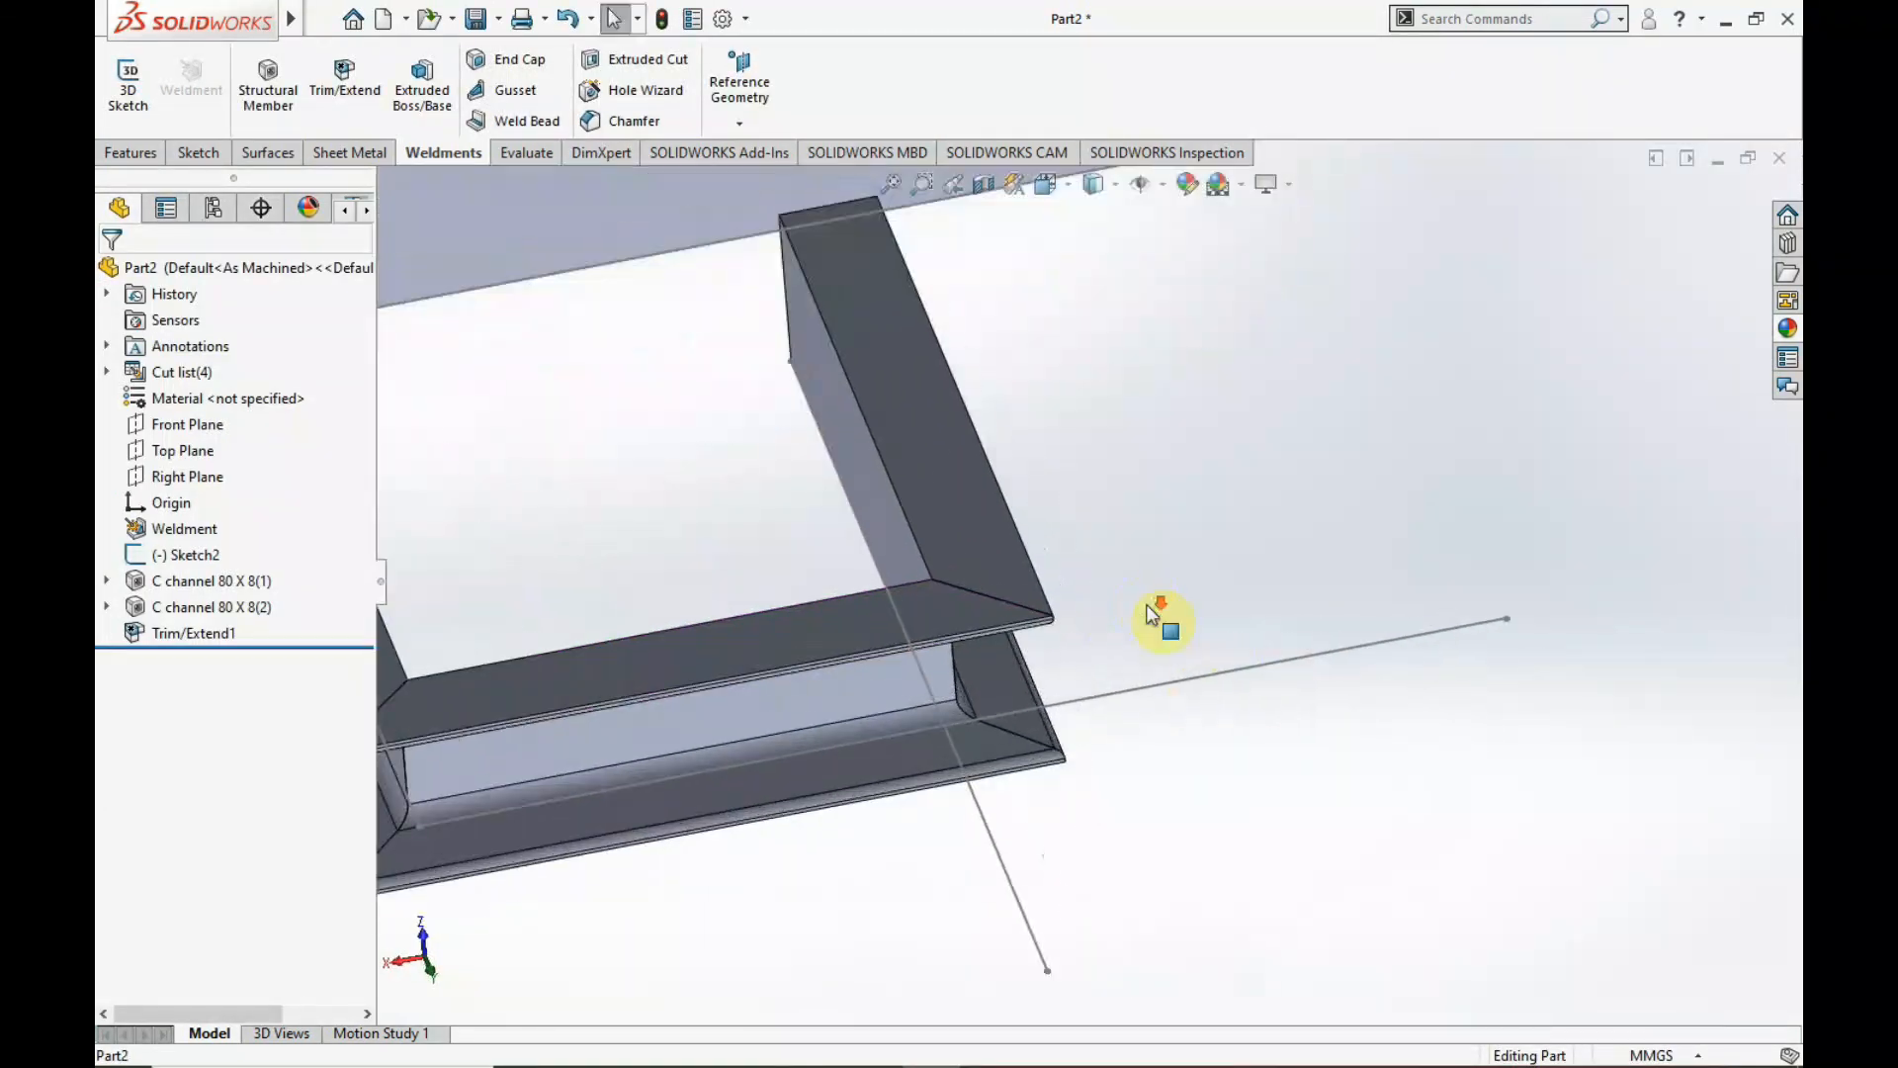
left_click(1262, 665)
left_click(1370, 608)
middle_click_drag(1285, 466, 1212, 530)
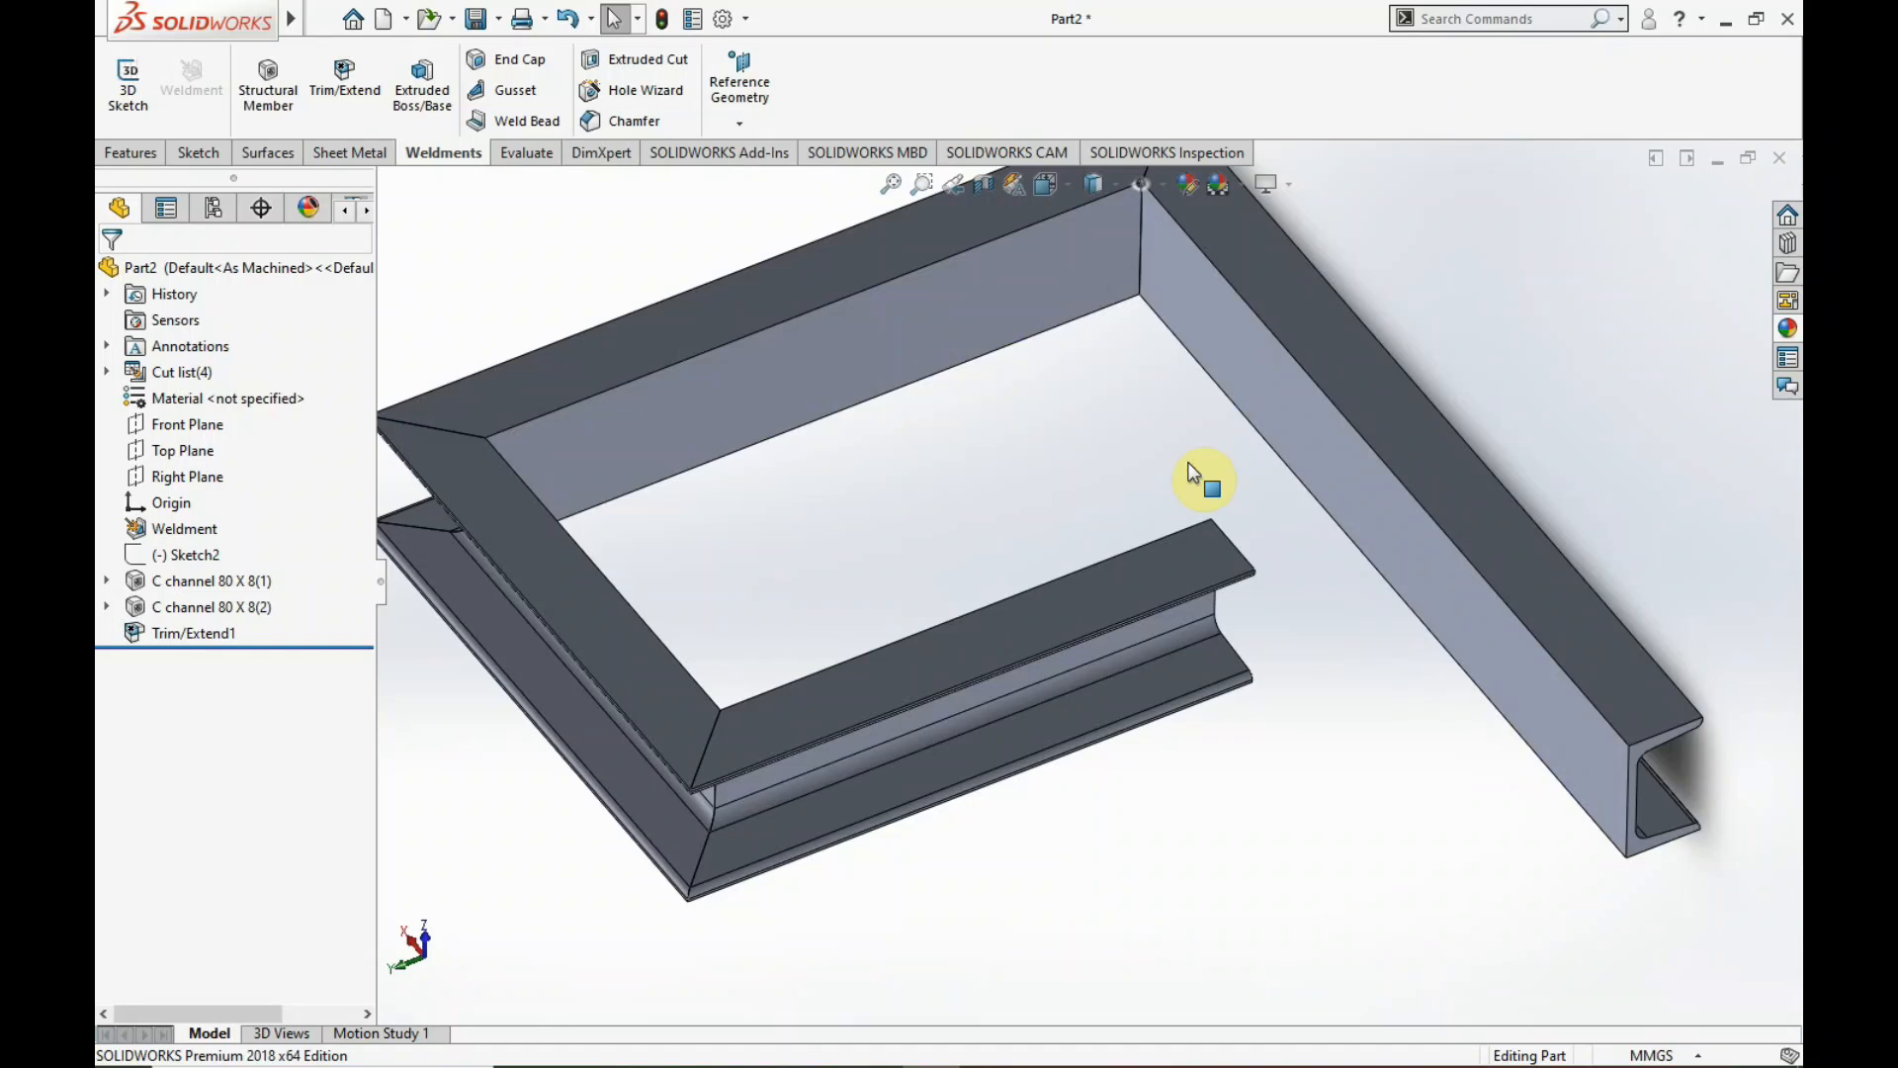
middle_click_drag(691, 834, 757, 740)
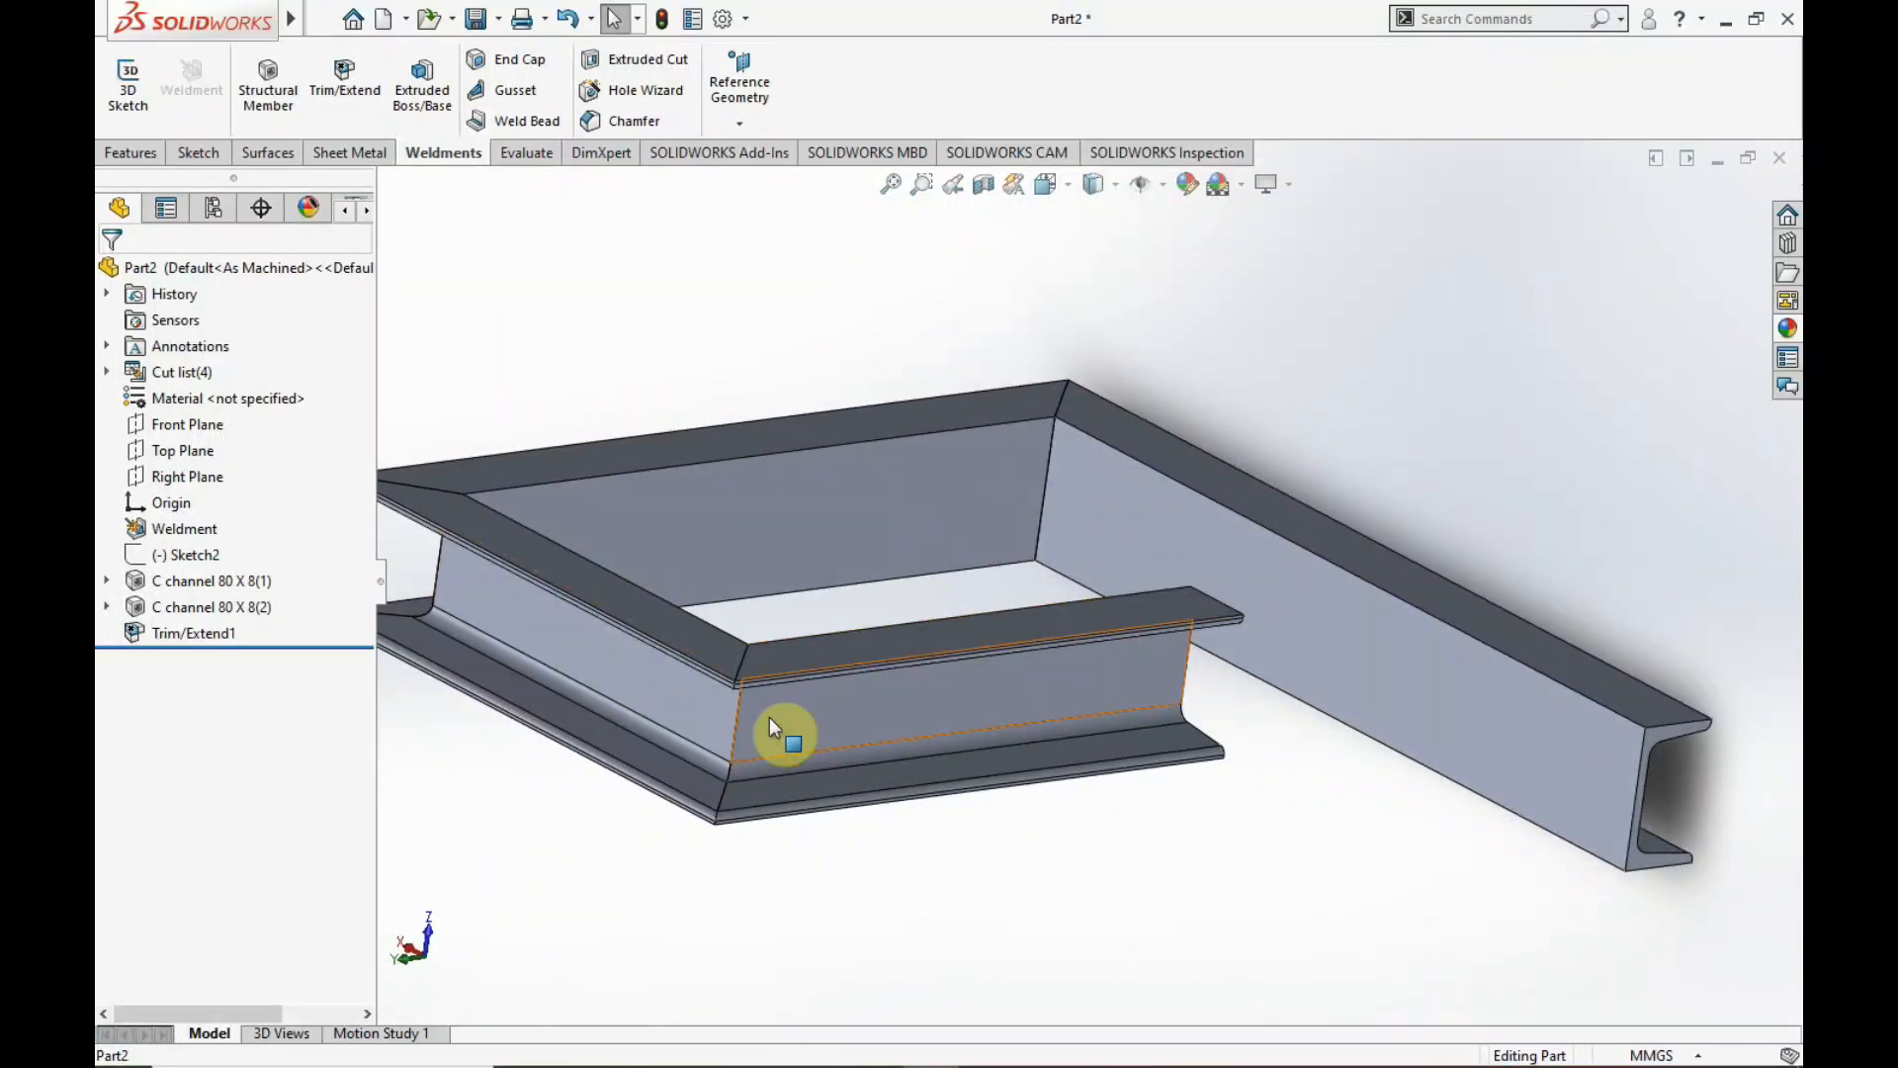
middle_click_drag(1200, 635, 1174, 662)
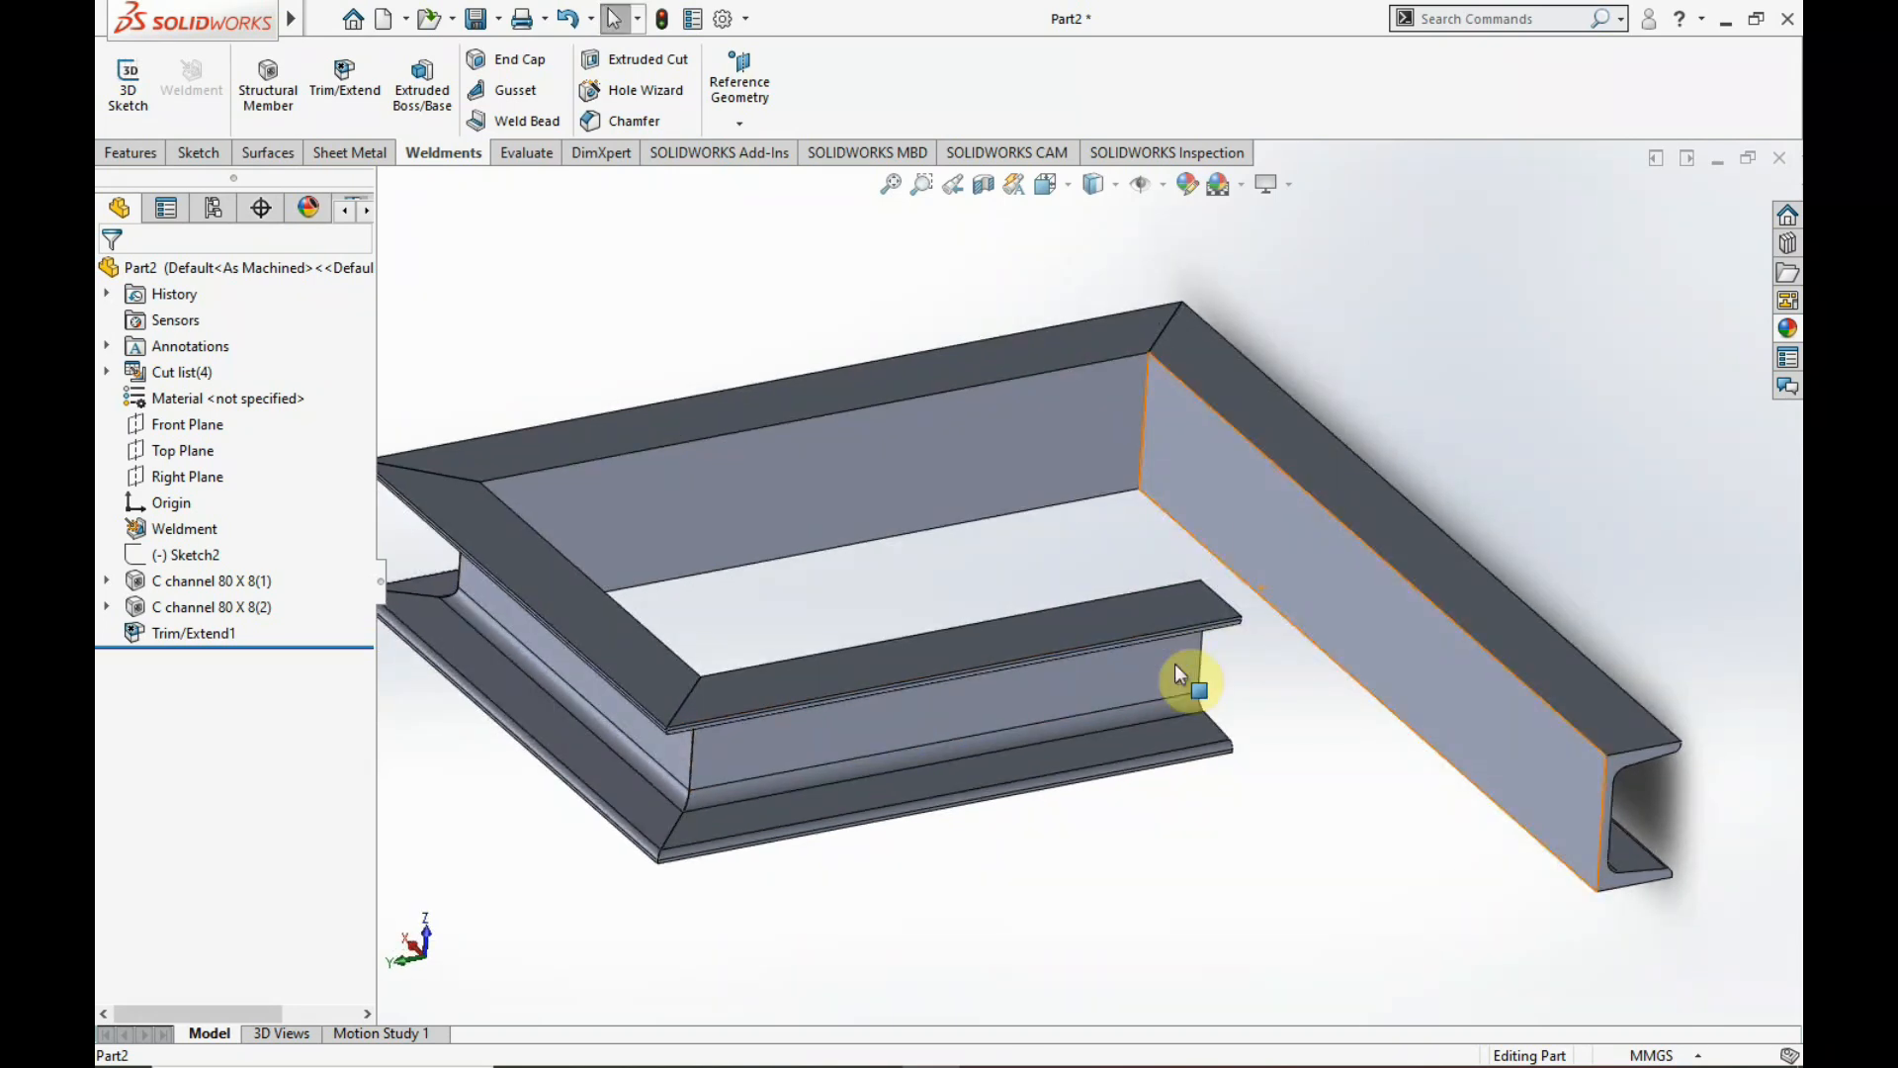
left_click(1198, 616)
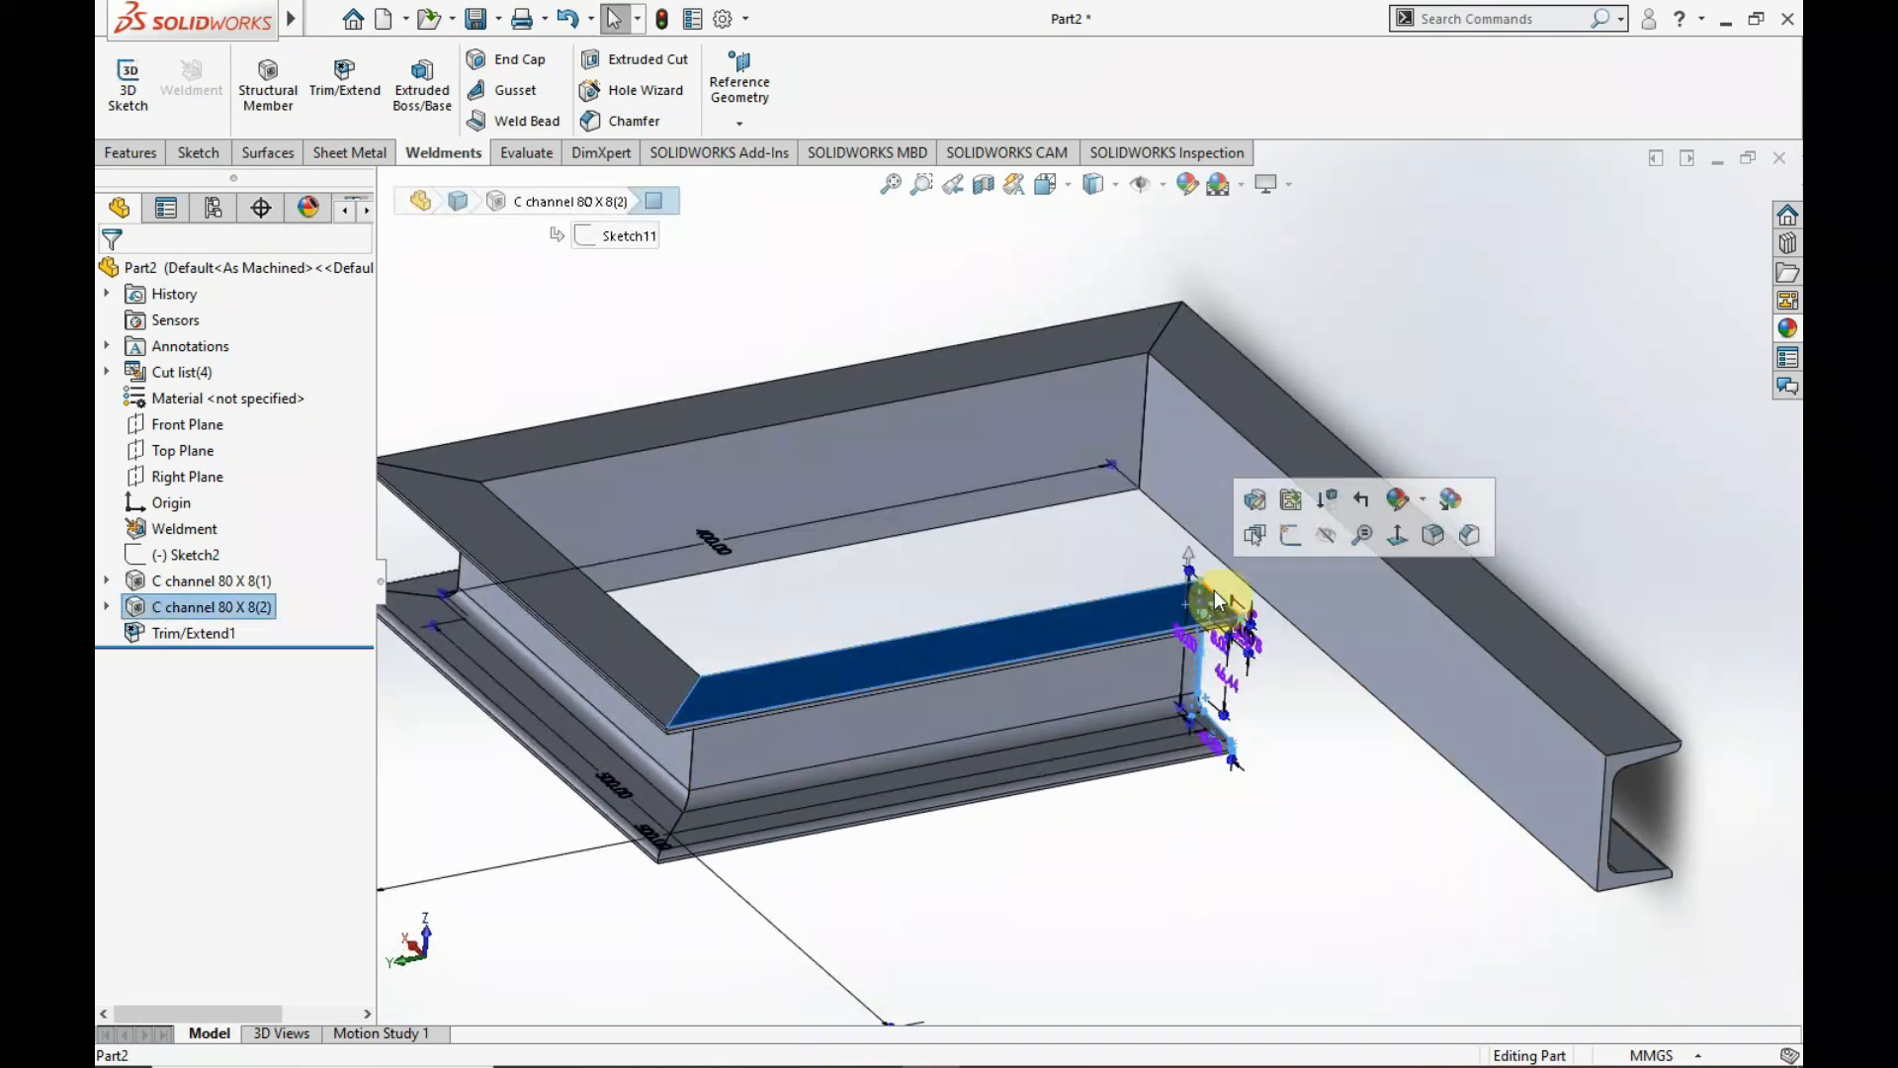
left_click(1453, 603)
left_click(1417, 632)
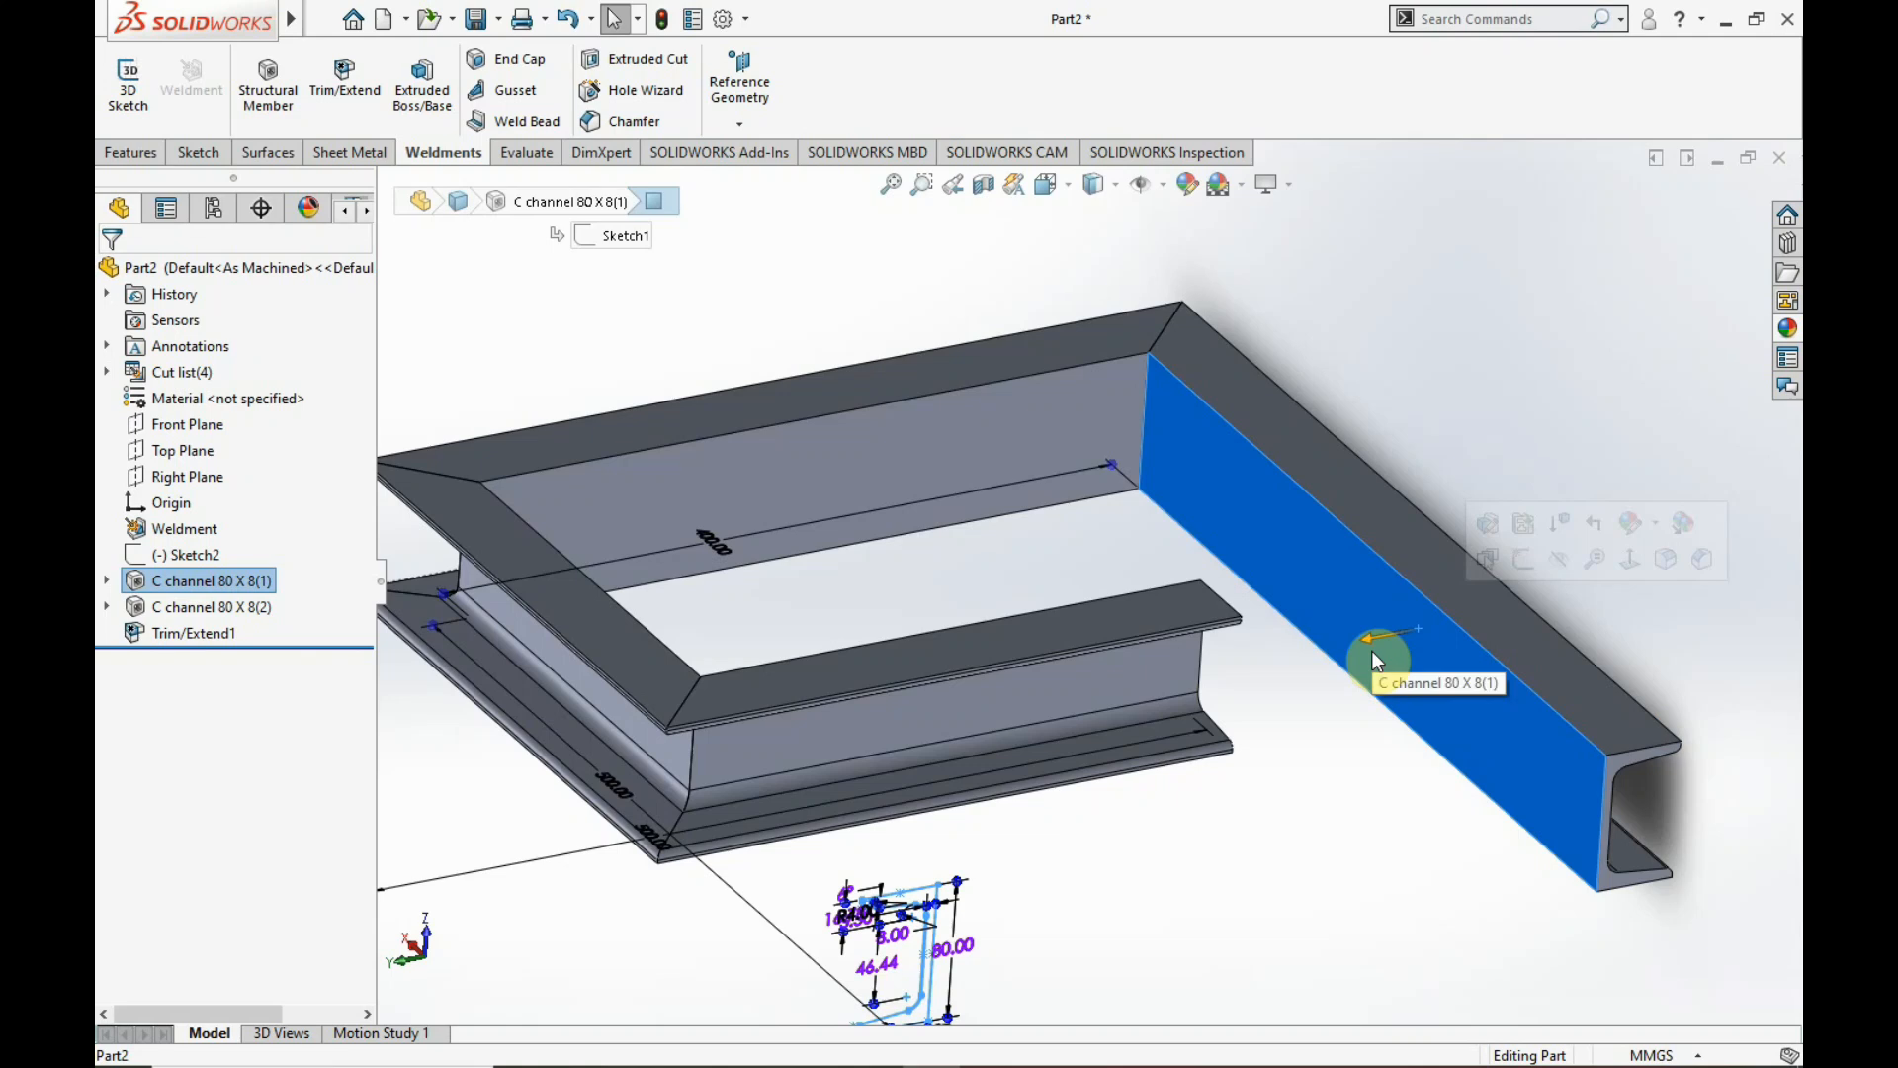
left_click(1343, 797)
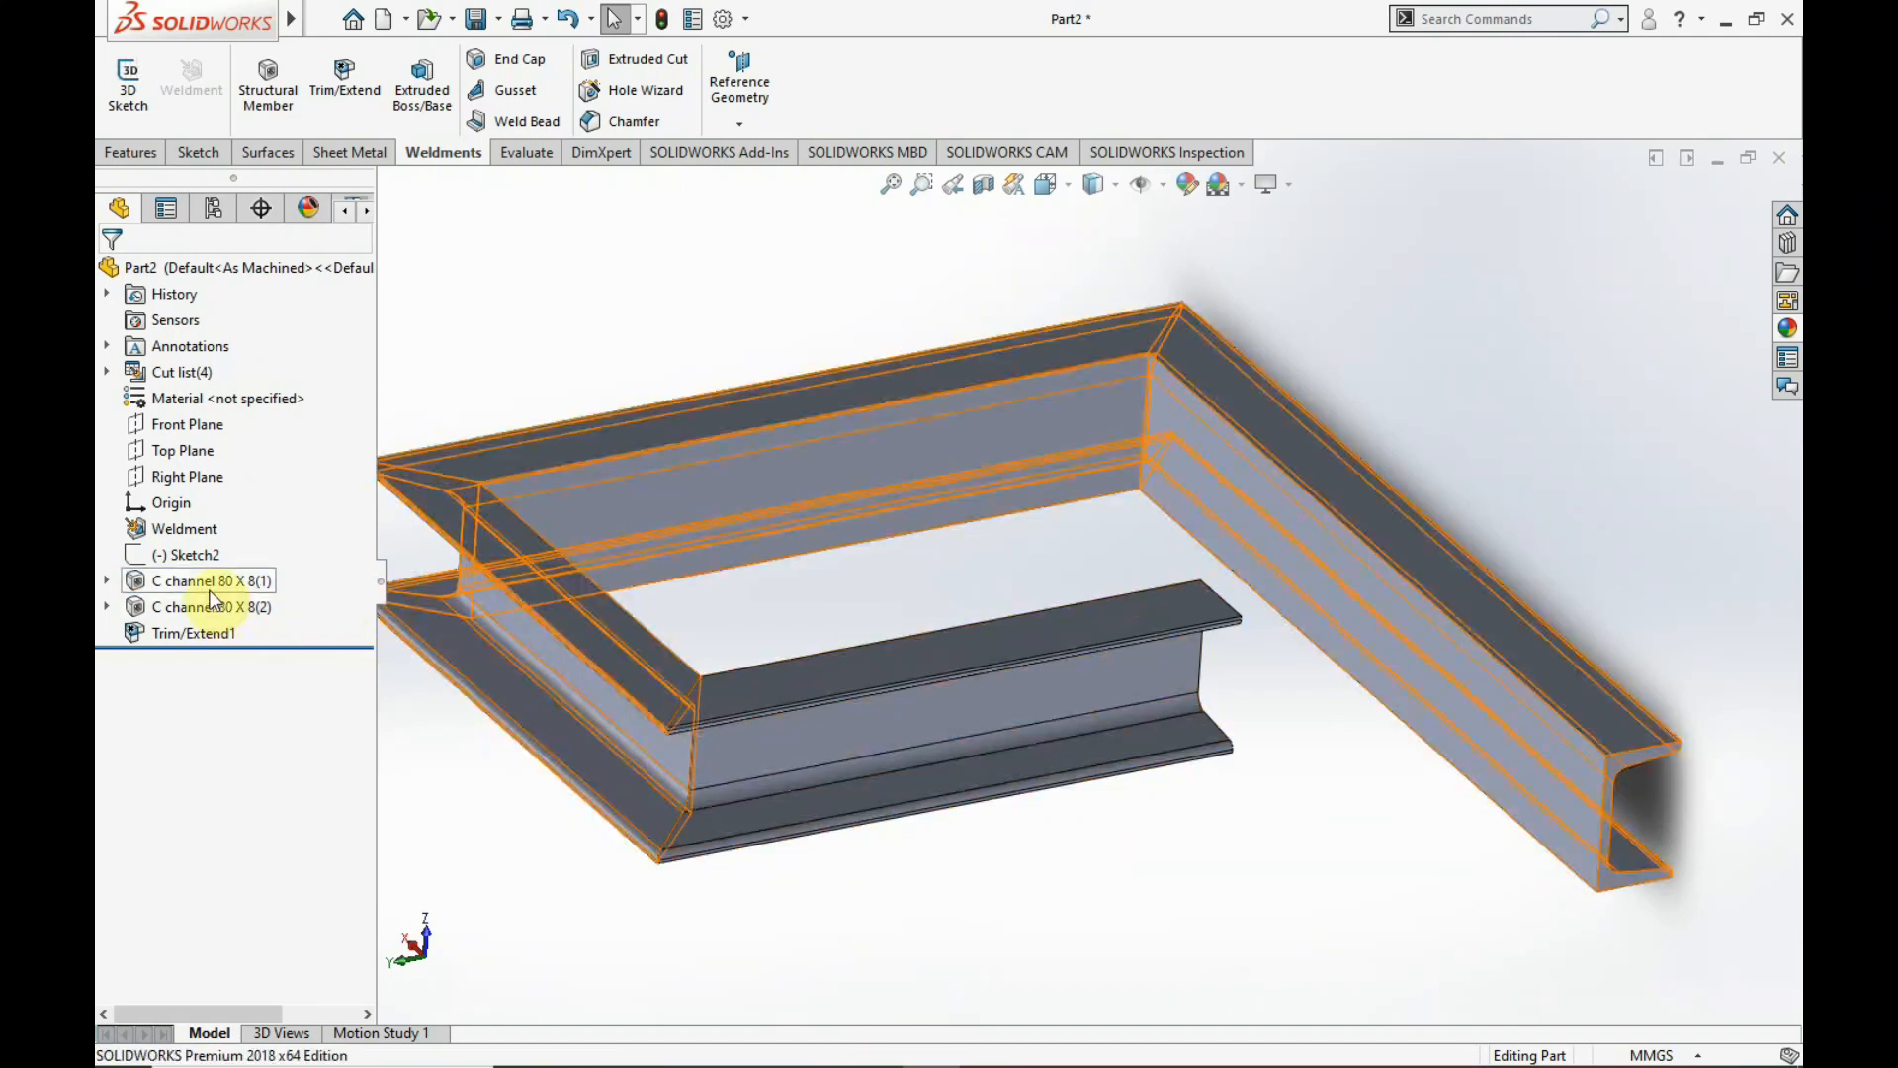
- Open Sketch2 to review the layout lines behind the open corner, and exit the sketch without editing it
left_click(182, 558)
left_click(204, 487)
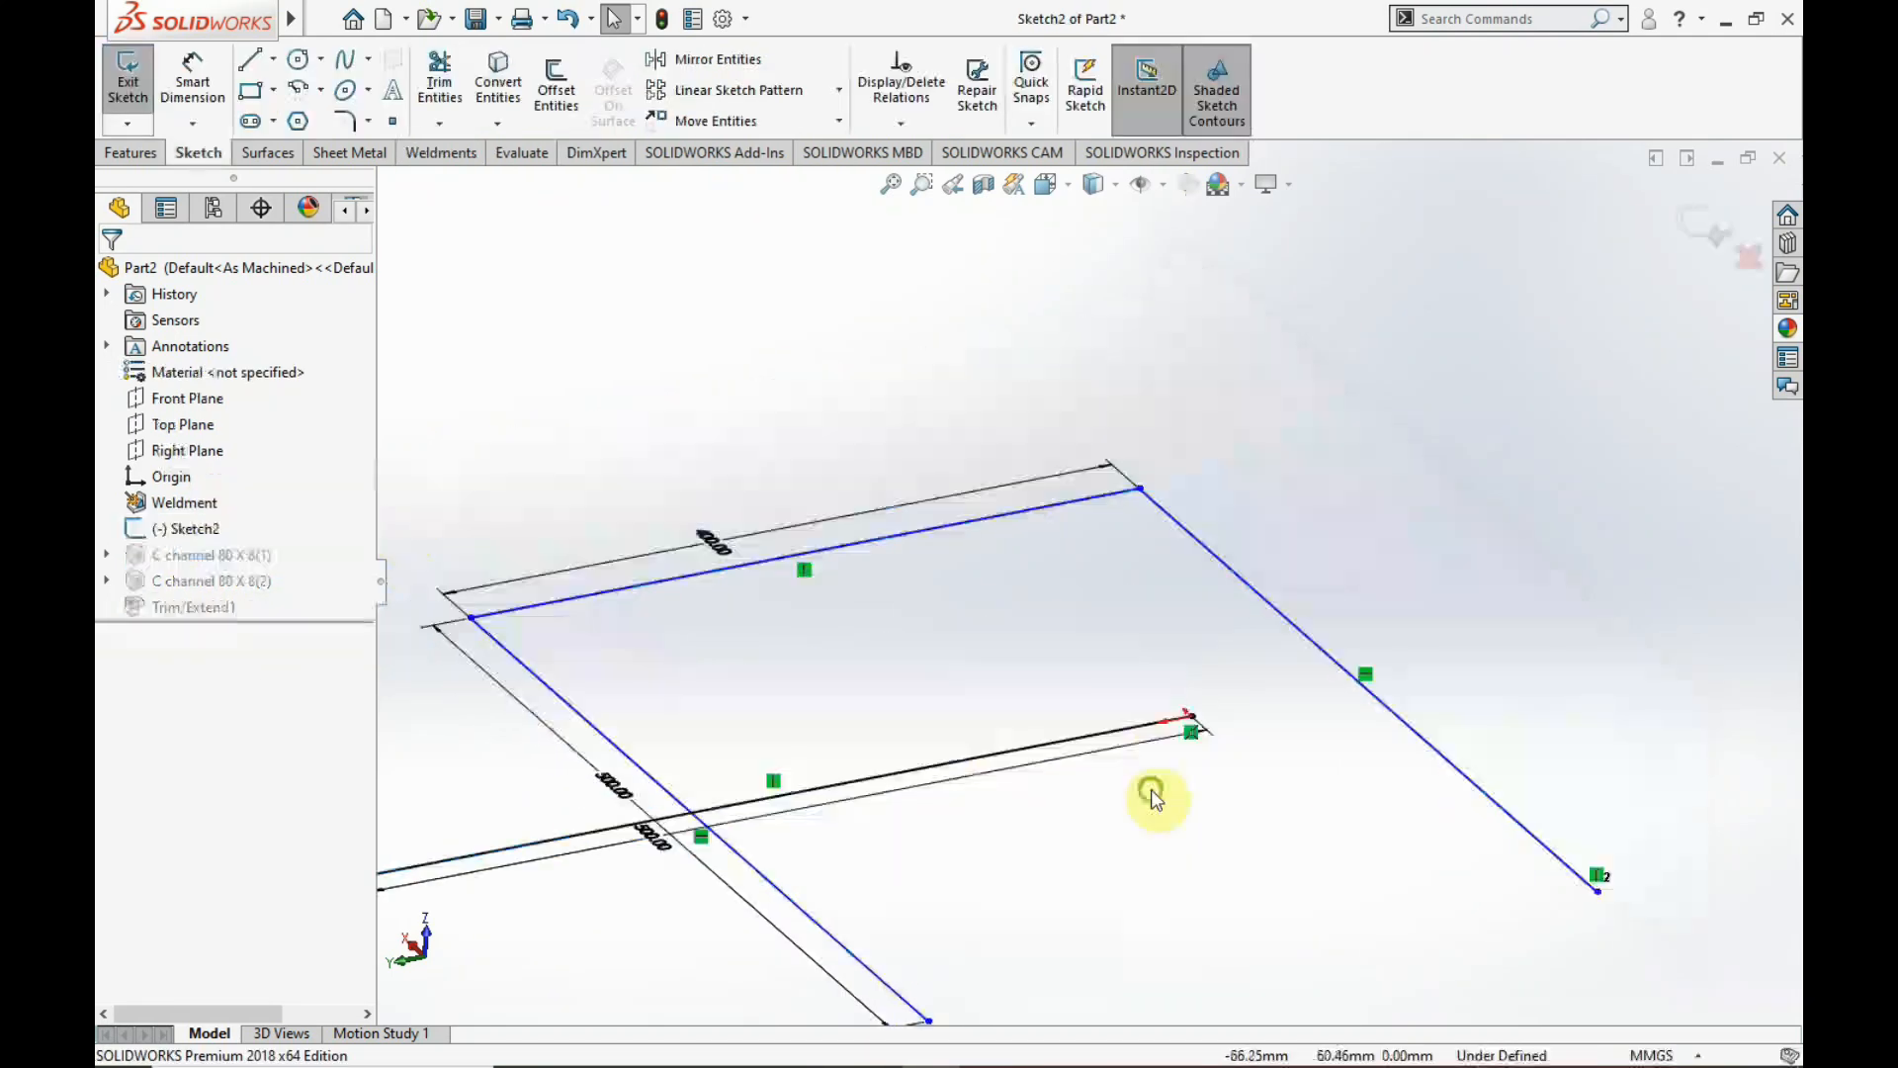
left_click(1703, 233)
scroll(1302, 747, "up", 2)
mouse_move(1302, 747)
middle_mouse_down()
mouse_move(1262, 737)
mouse_move(1200, 627)
middle_mouse_up()
scroll(1196, 620, "down", 2)
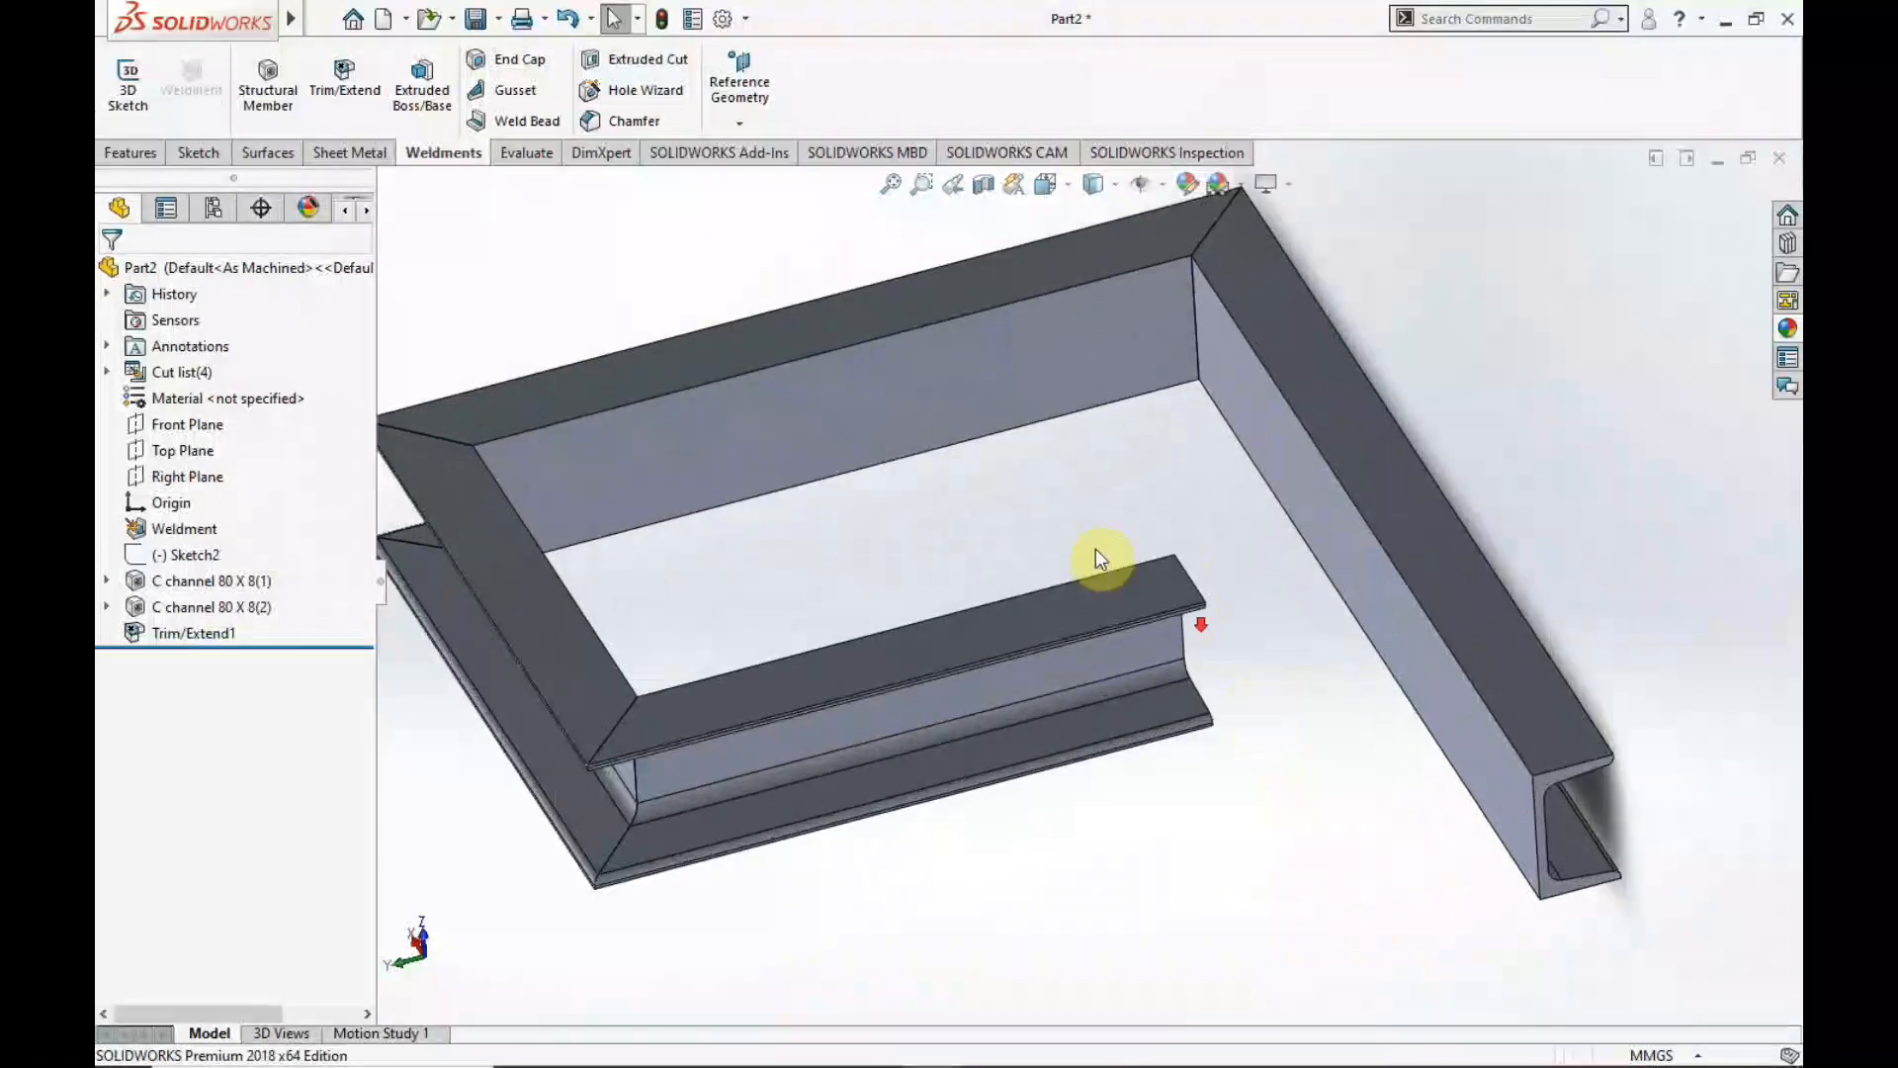
- Trim/Extend the crossing channel's free end with the opposite frame channel as trimming boundary using End Miter, and inspect the closed frame
left_click(532, 230)
left_click(354, 89)
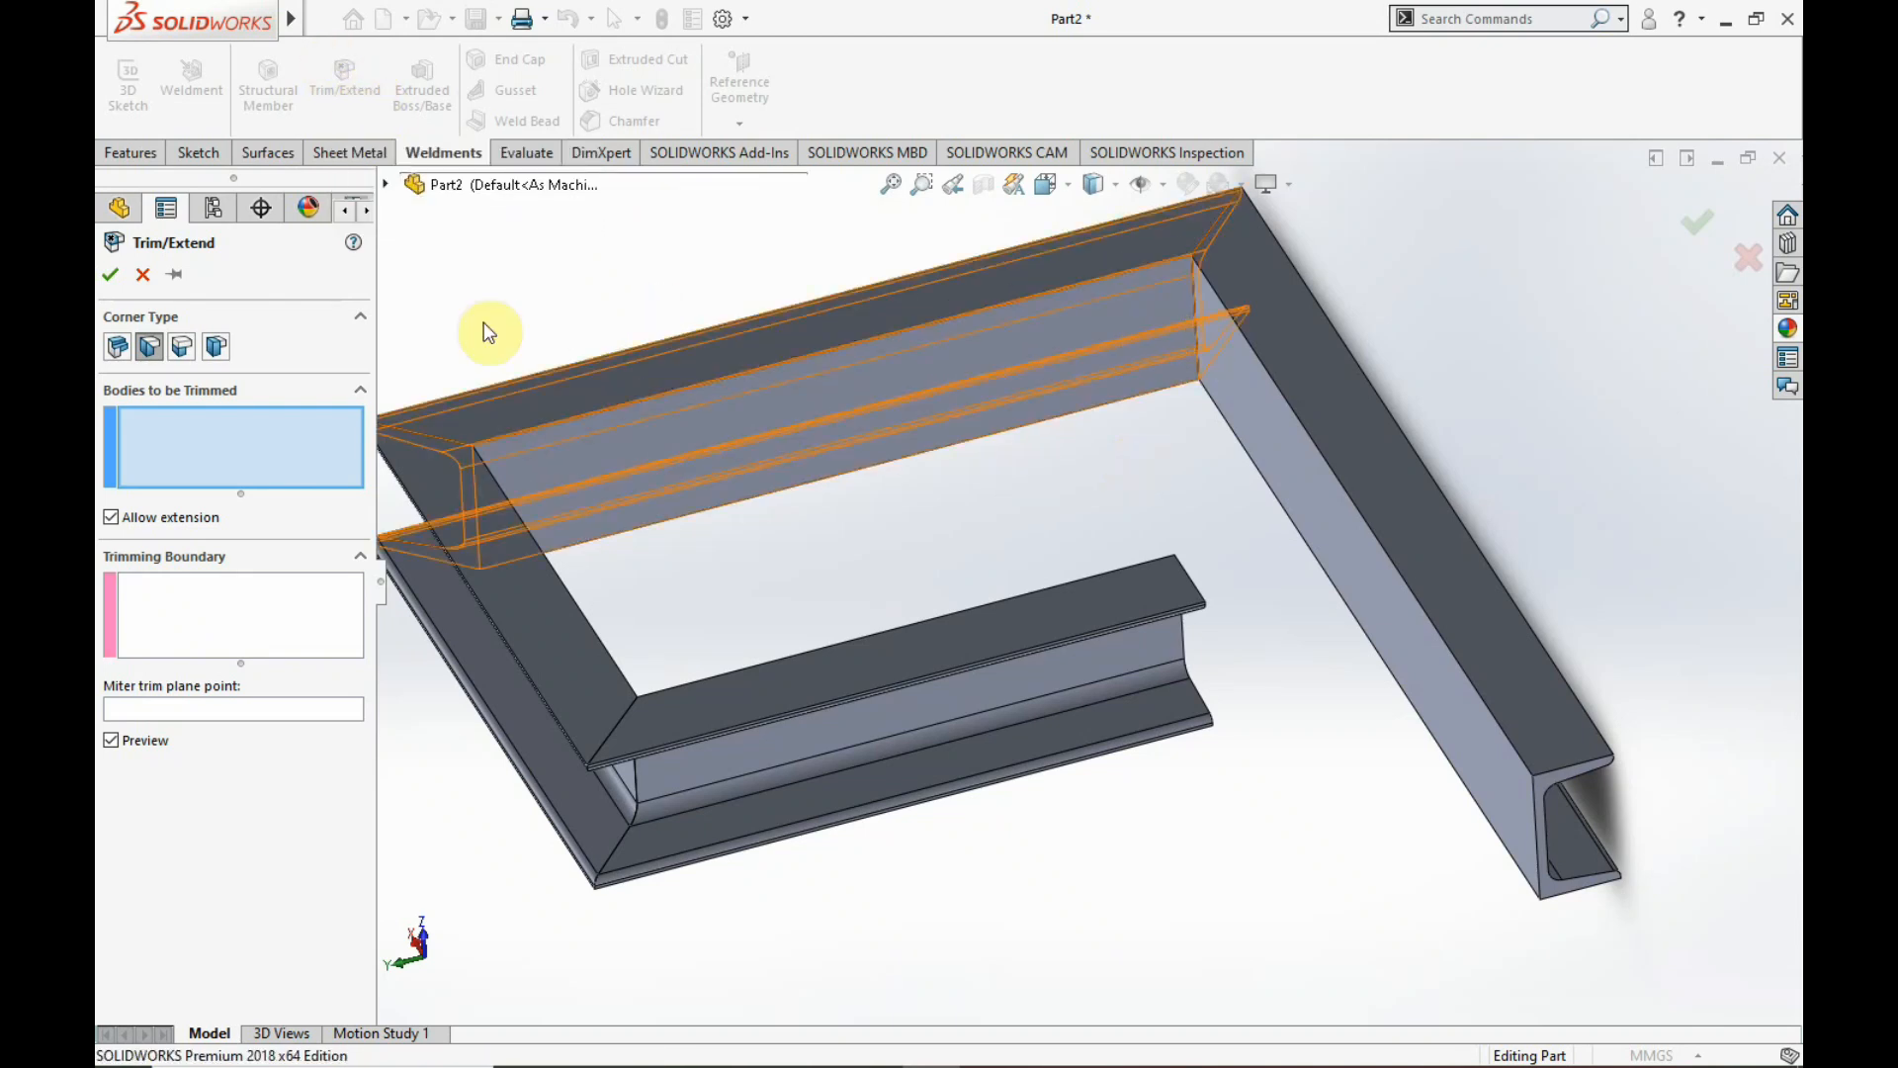
left_click(991, 621)
left_click(1483, 591)
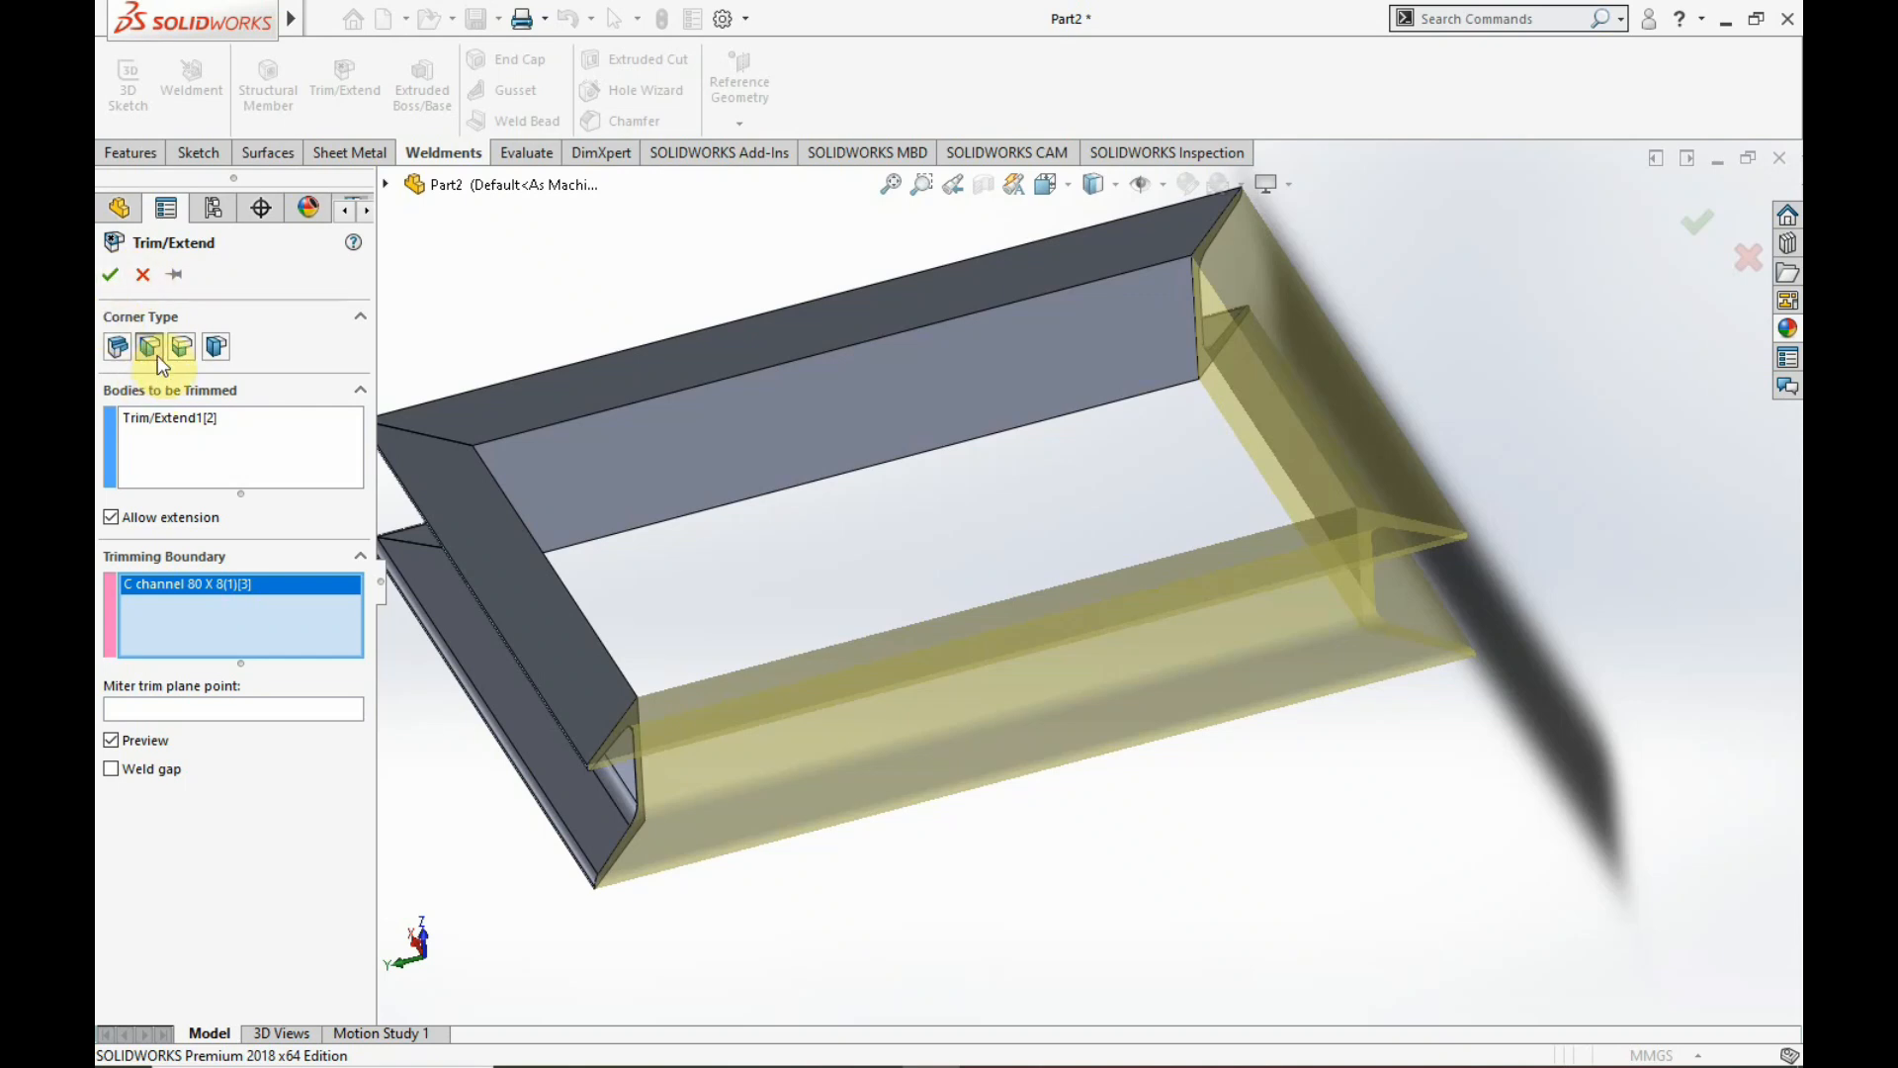
left_click(111, 275)
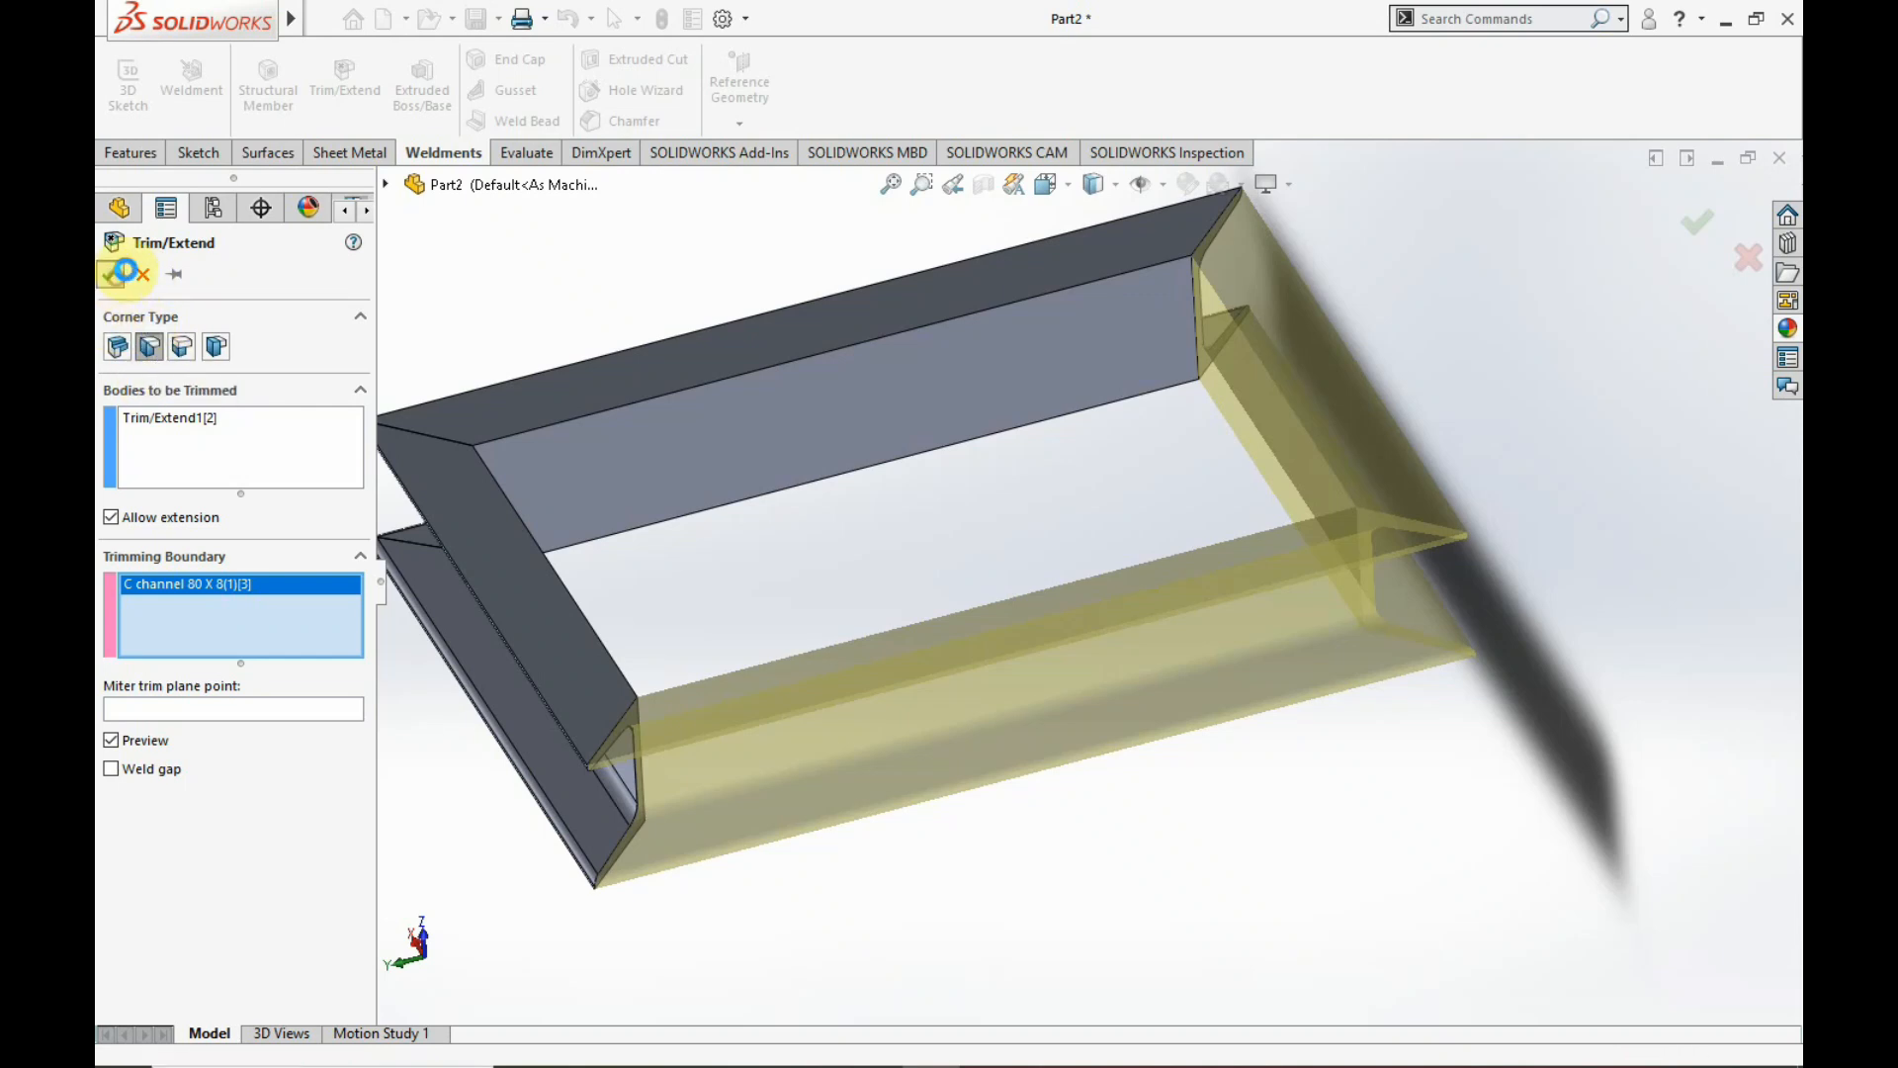
middle_click_drag(1291, 550, 898, 623)
scroll(1047, 639, "down", 5)
middle_click_drag(1047, 638, 1139, 639)
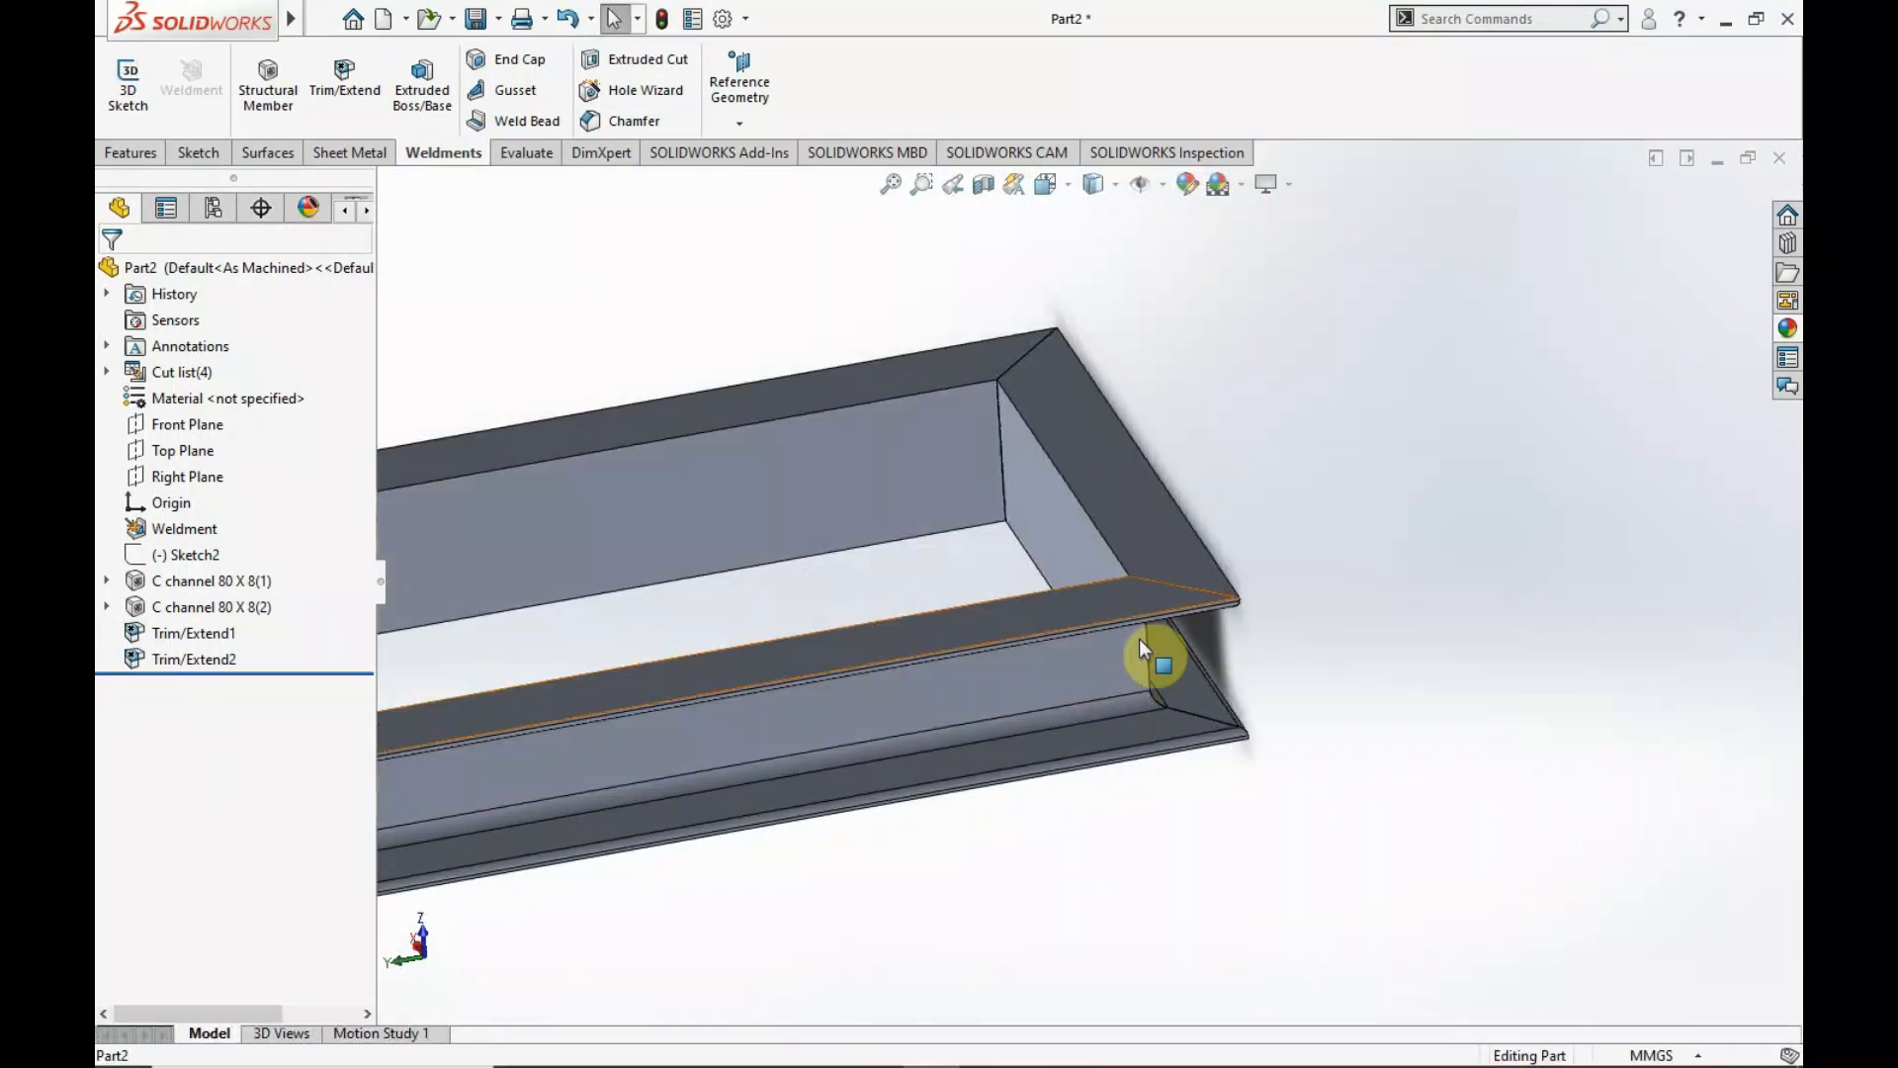
scroll(759, 734, "up", 5)
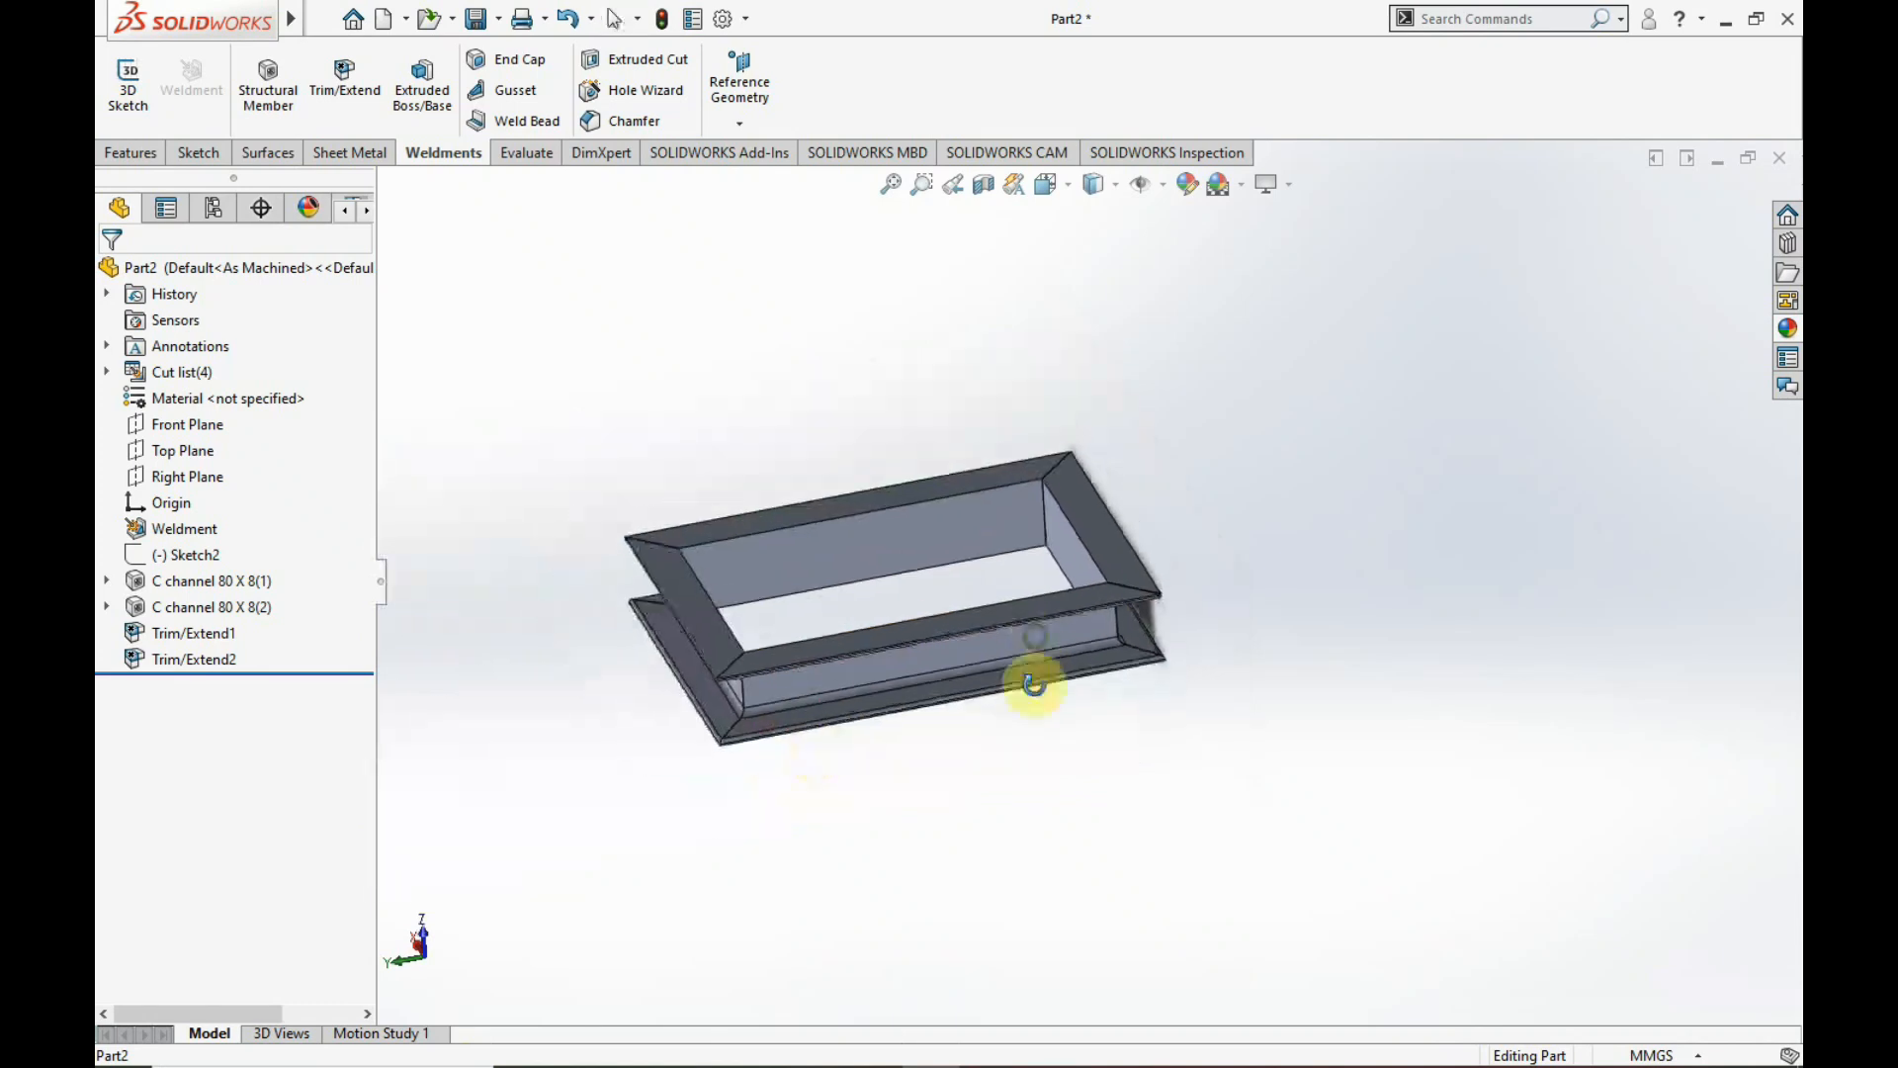
middle_click_drag(1029, 678, 1055, 619)
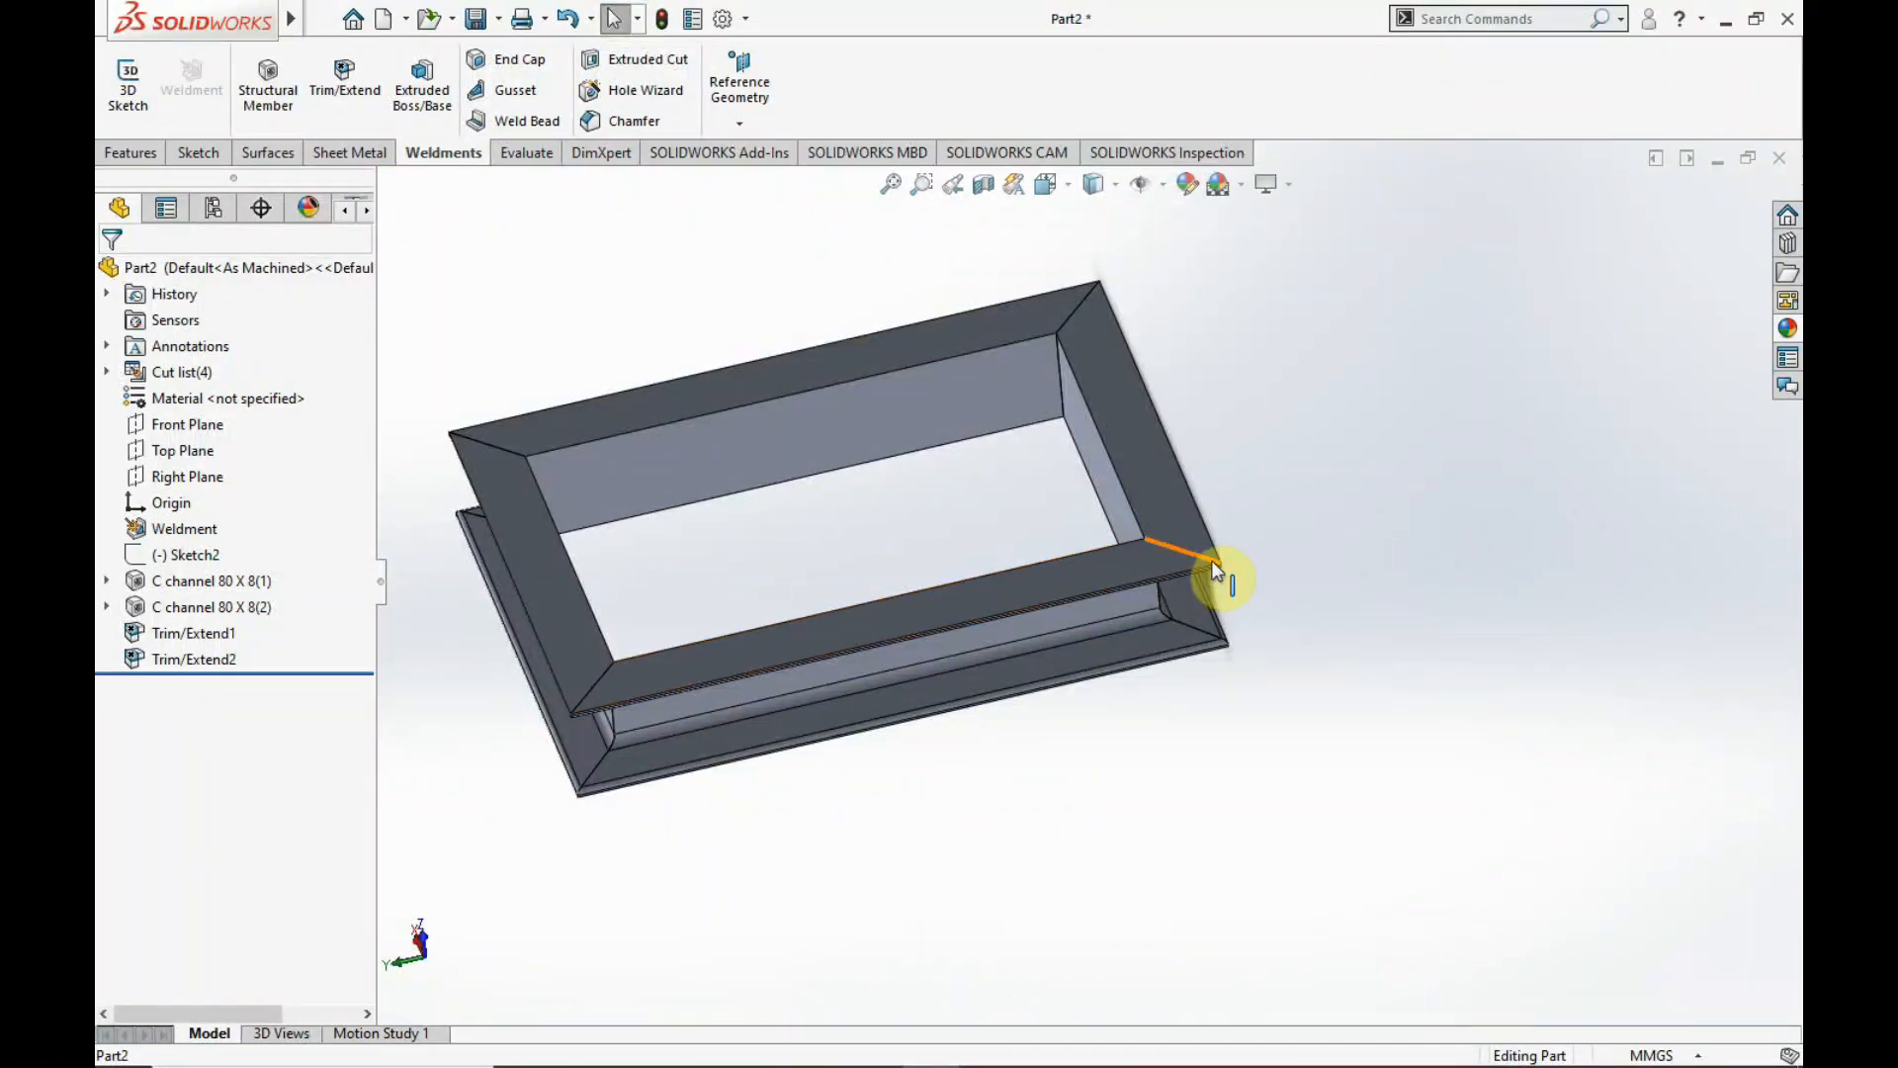
middle_click_drag(1109, 517, 940, 590)
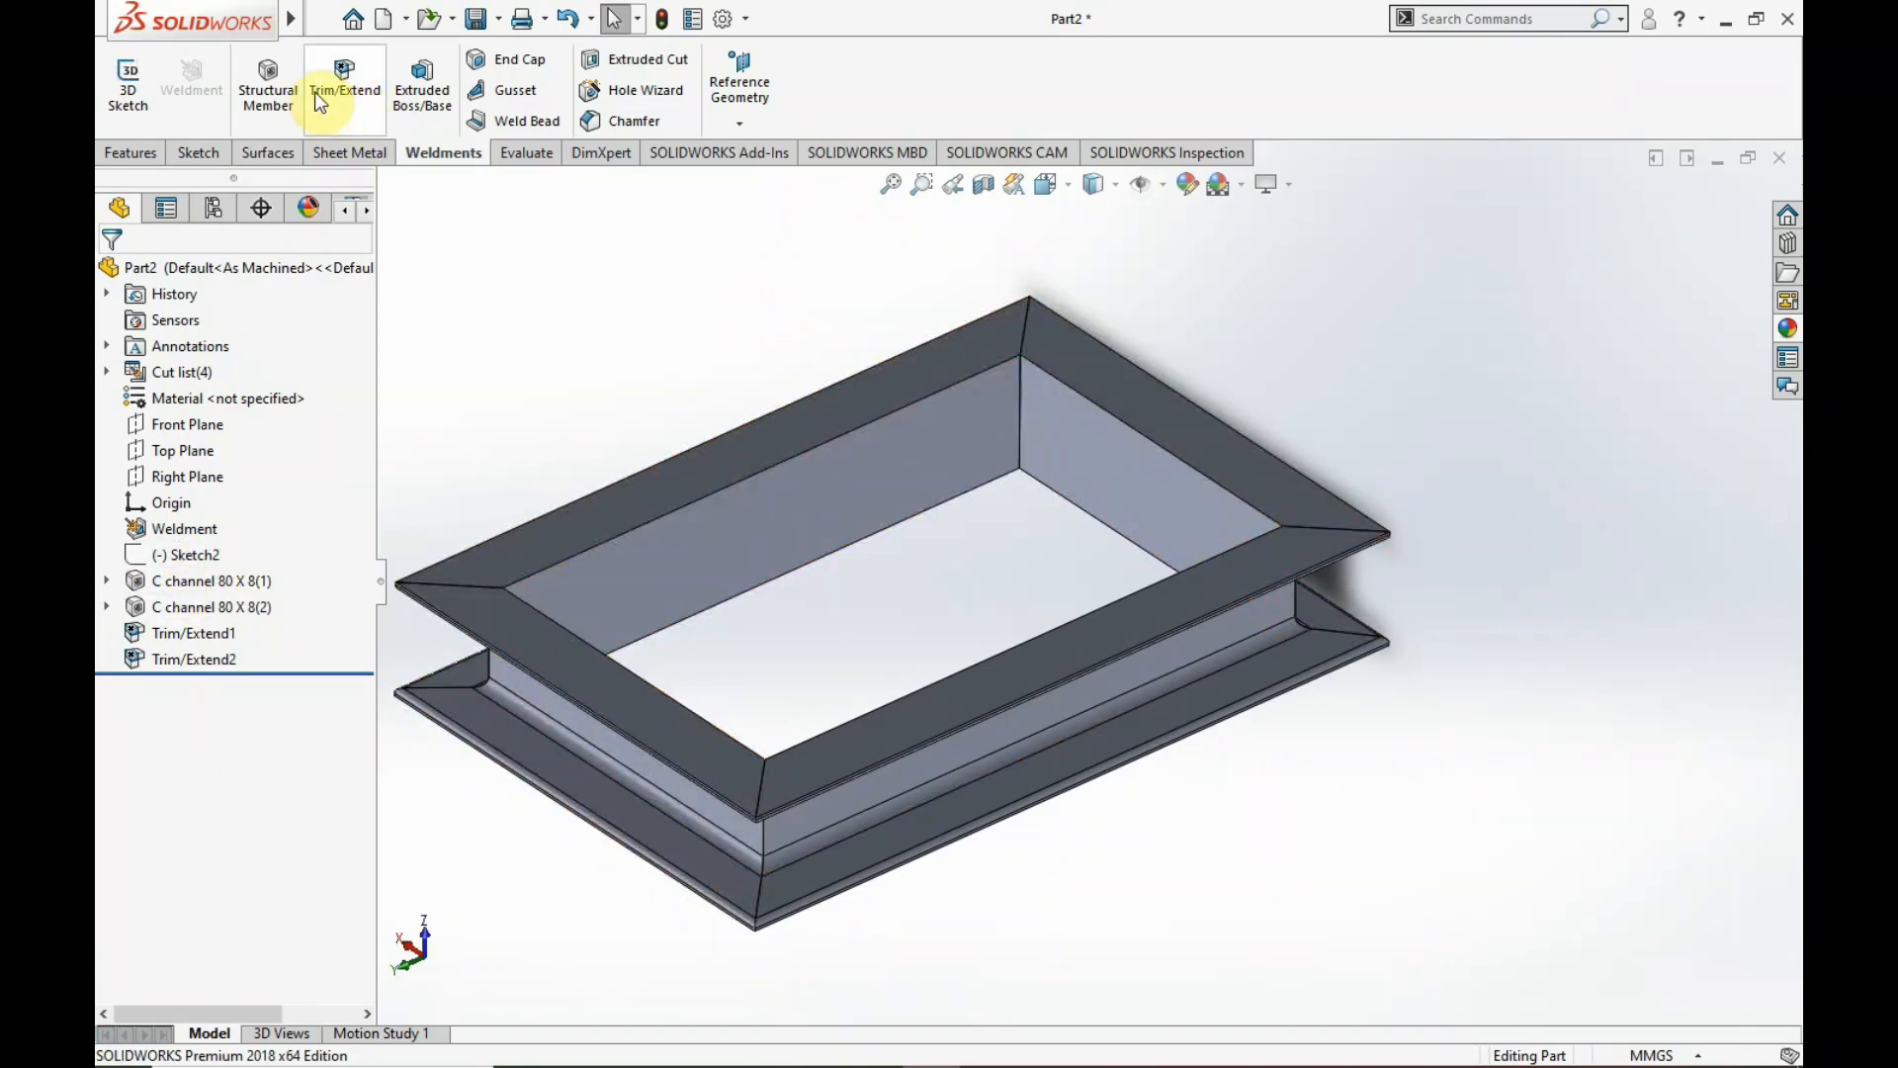
- Edit the Trim/Extend2 feature and set its corner type to End Trim
left_click(192, 658)
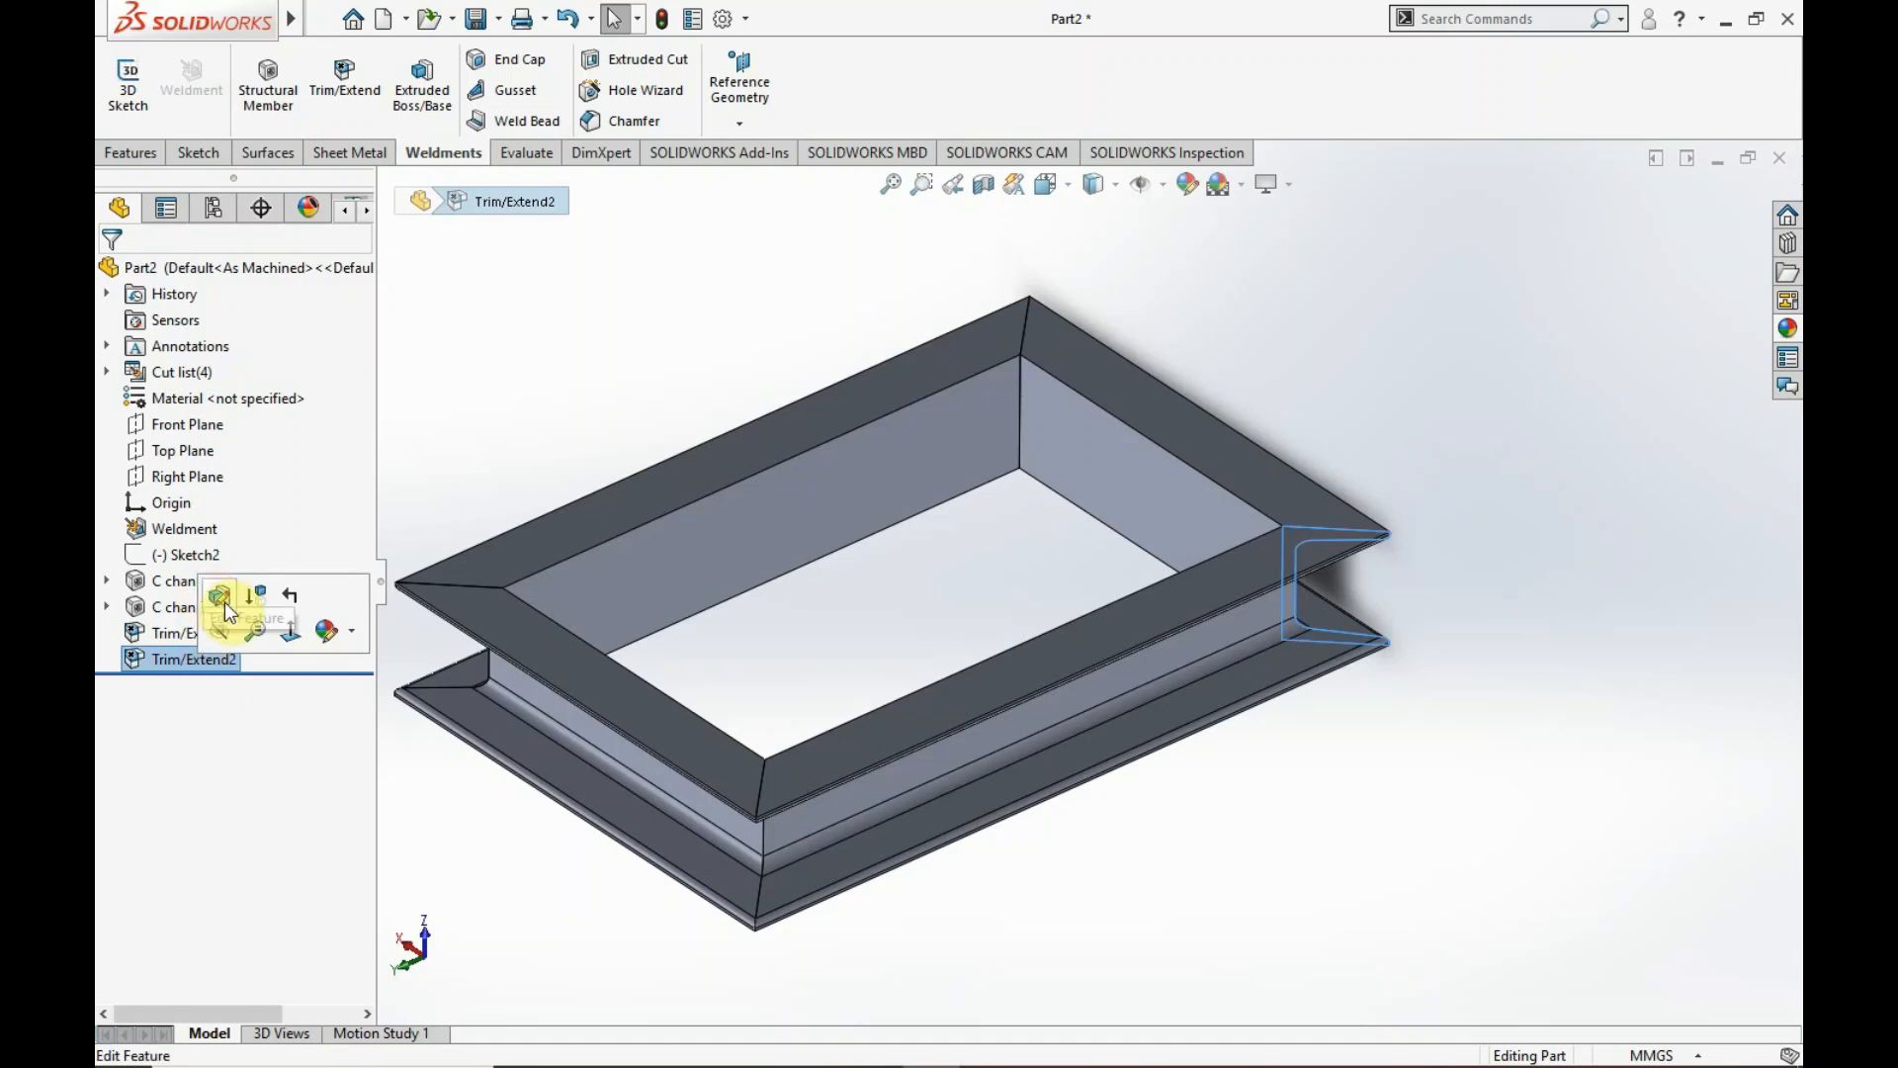
scroll(1299, 621, "up", 4)
middle_click_drag(1299, 621, 1258, 614)
scroll(1183, 592, "down", 3)
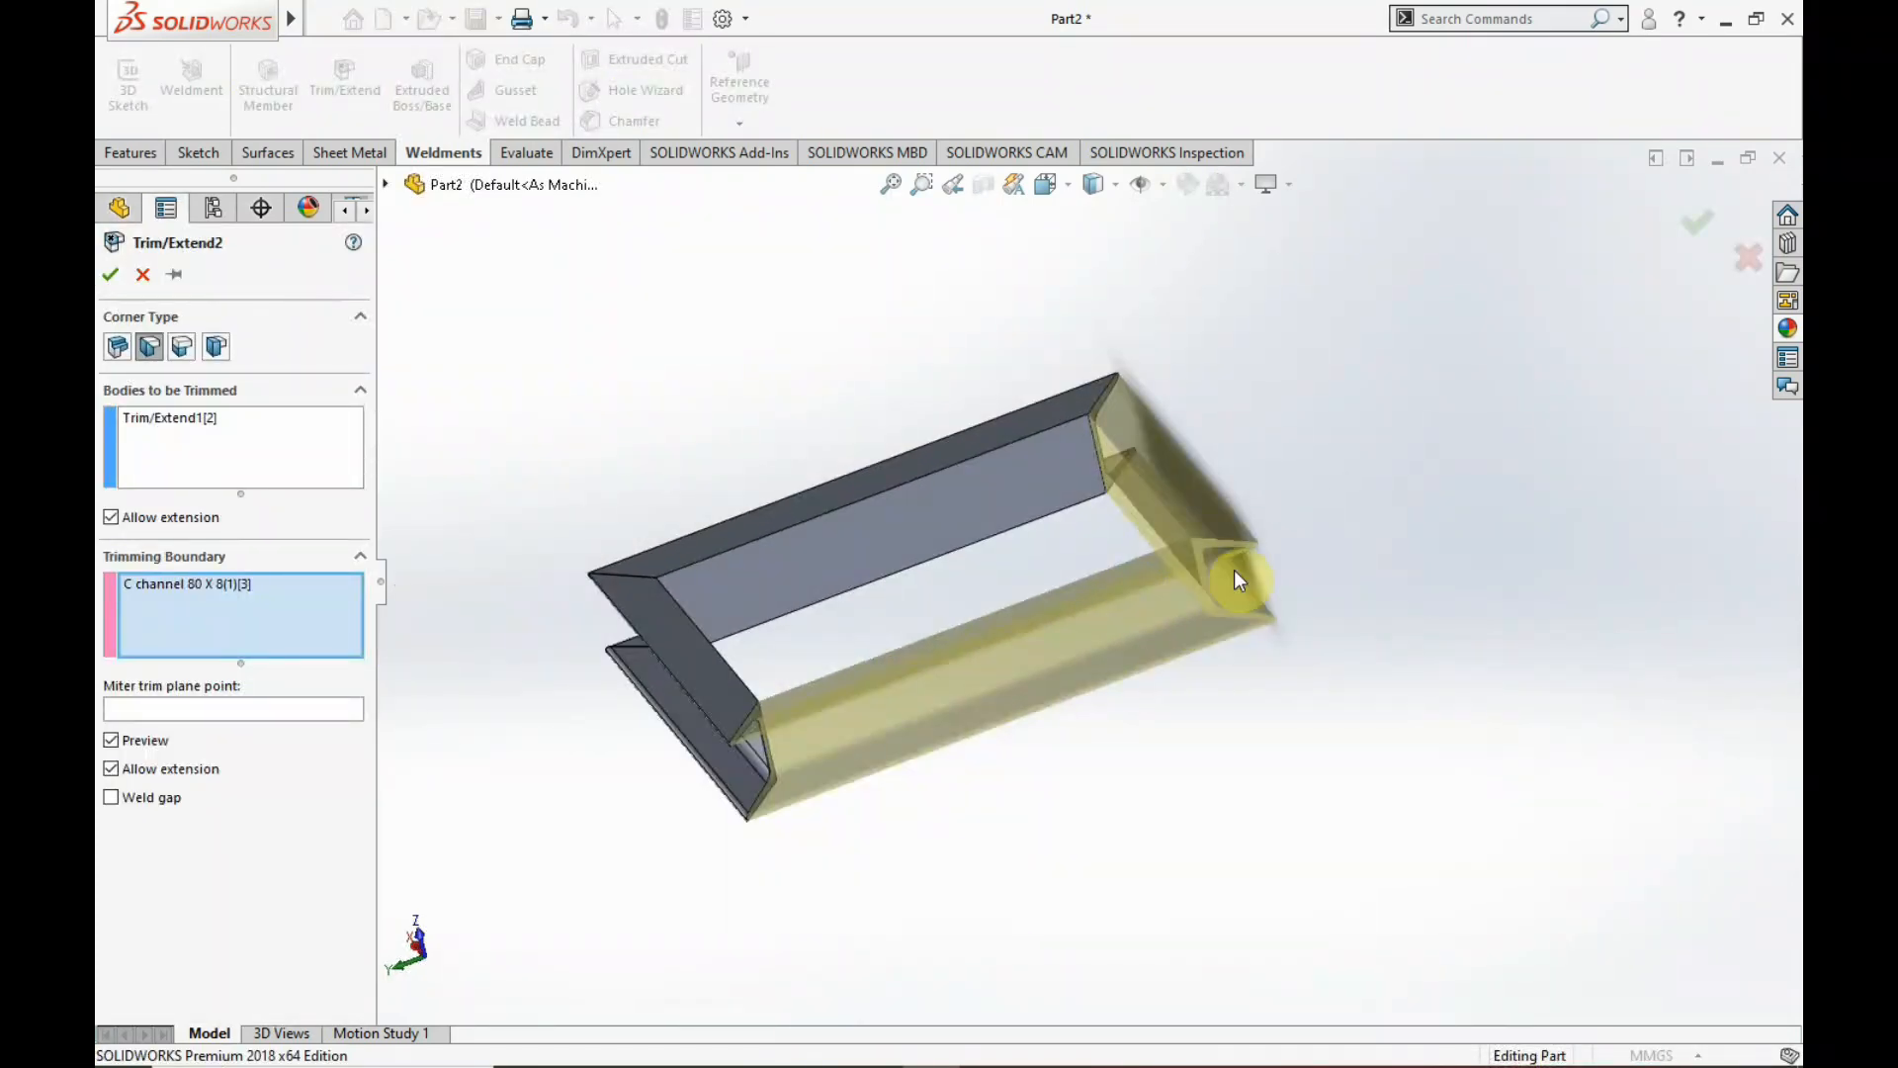
scroll(1242, 603, "down", 2)
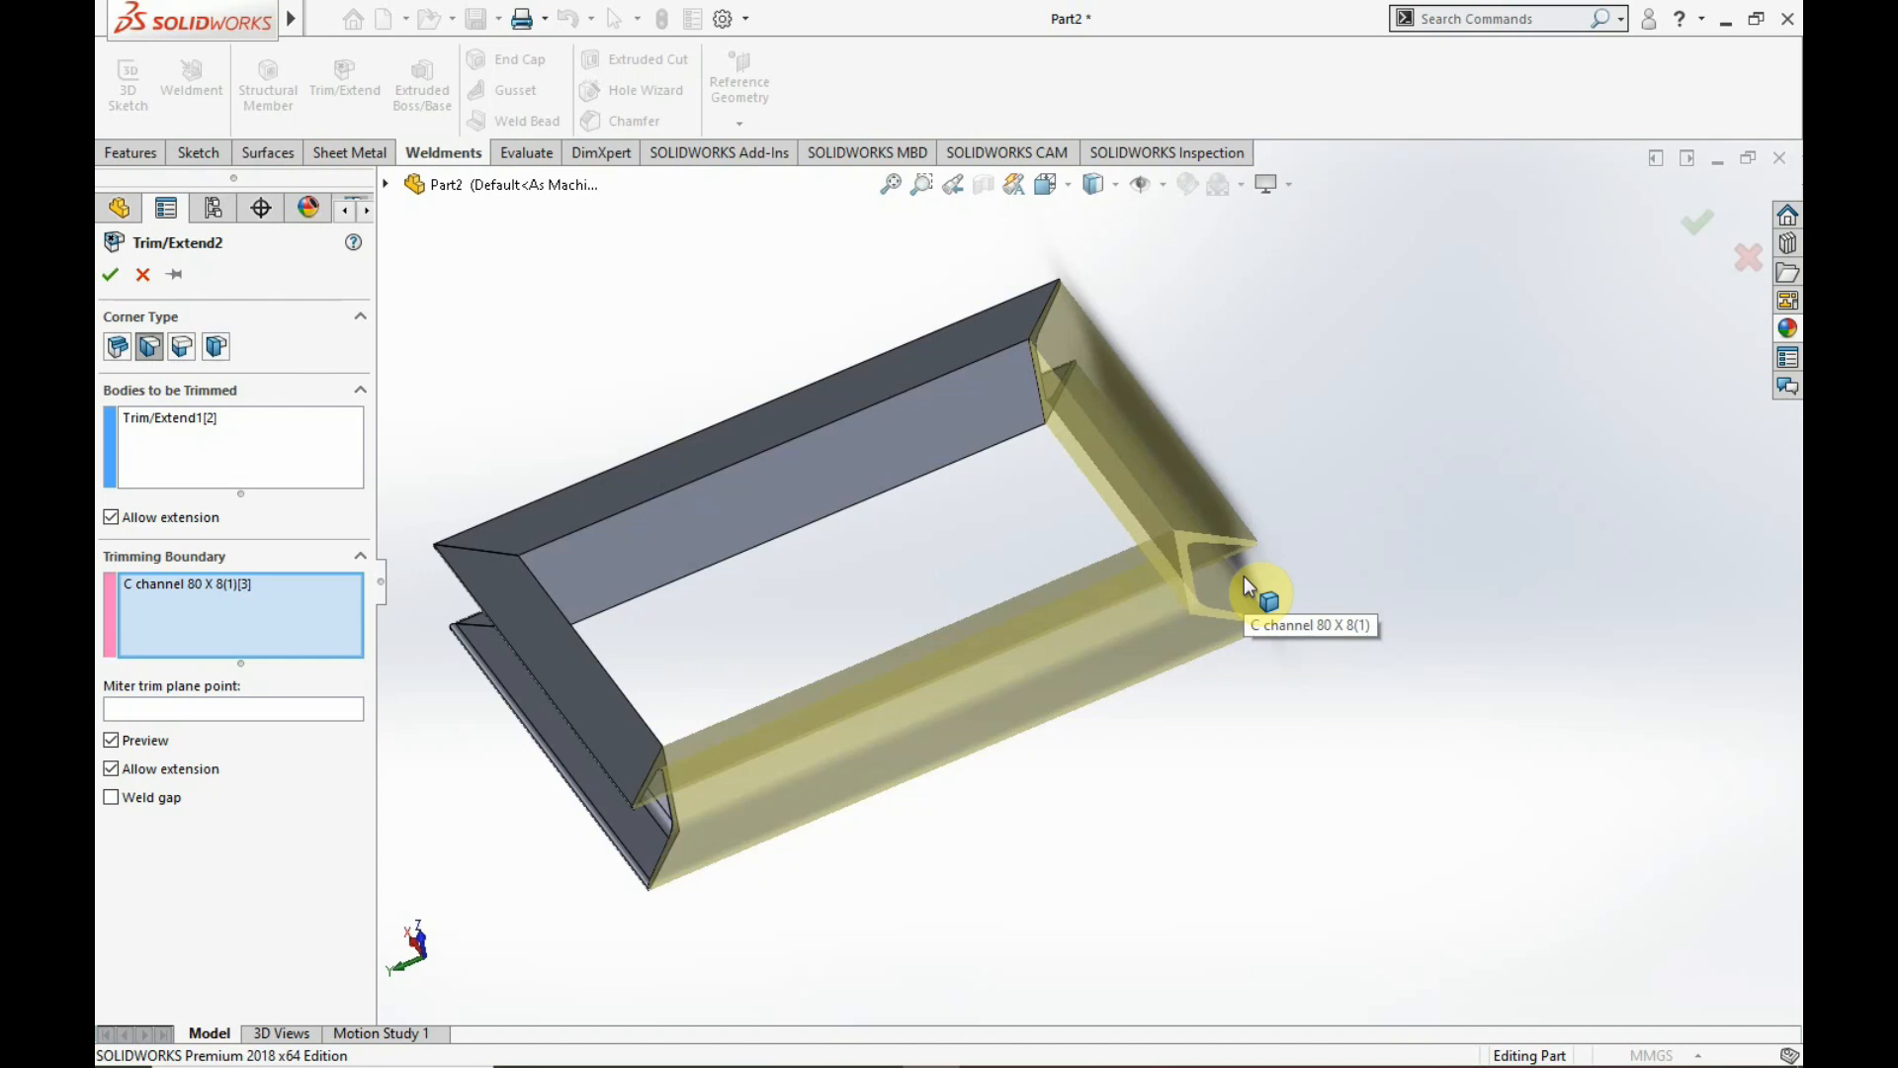
left_click(119, 349)
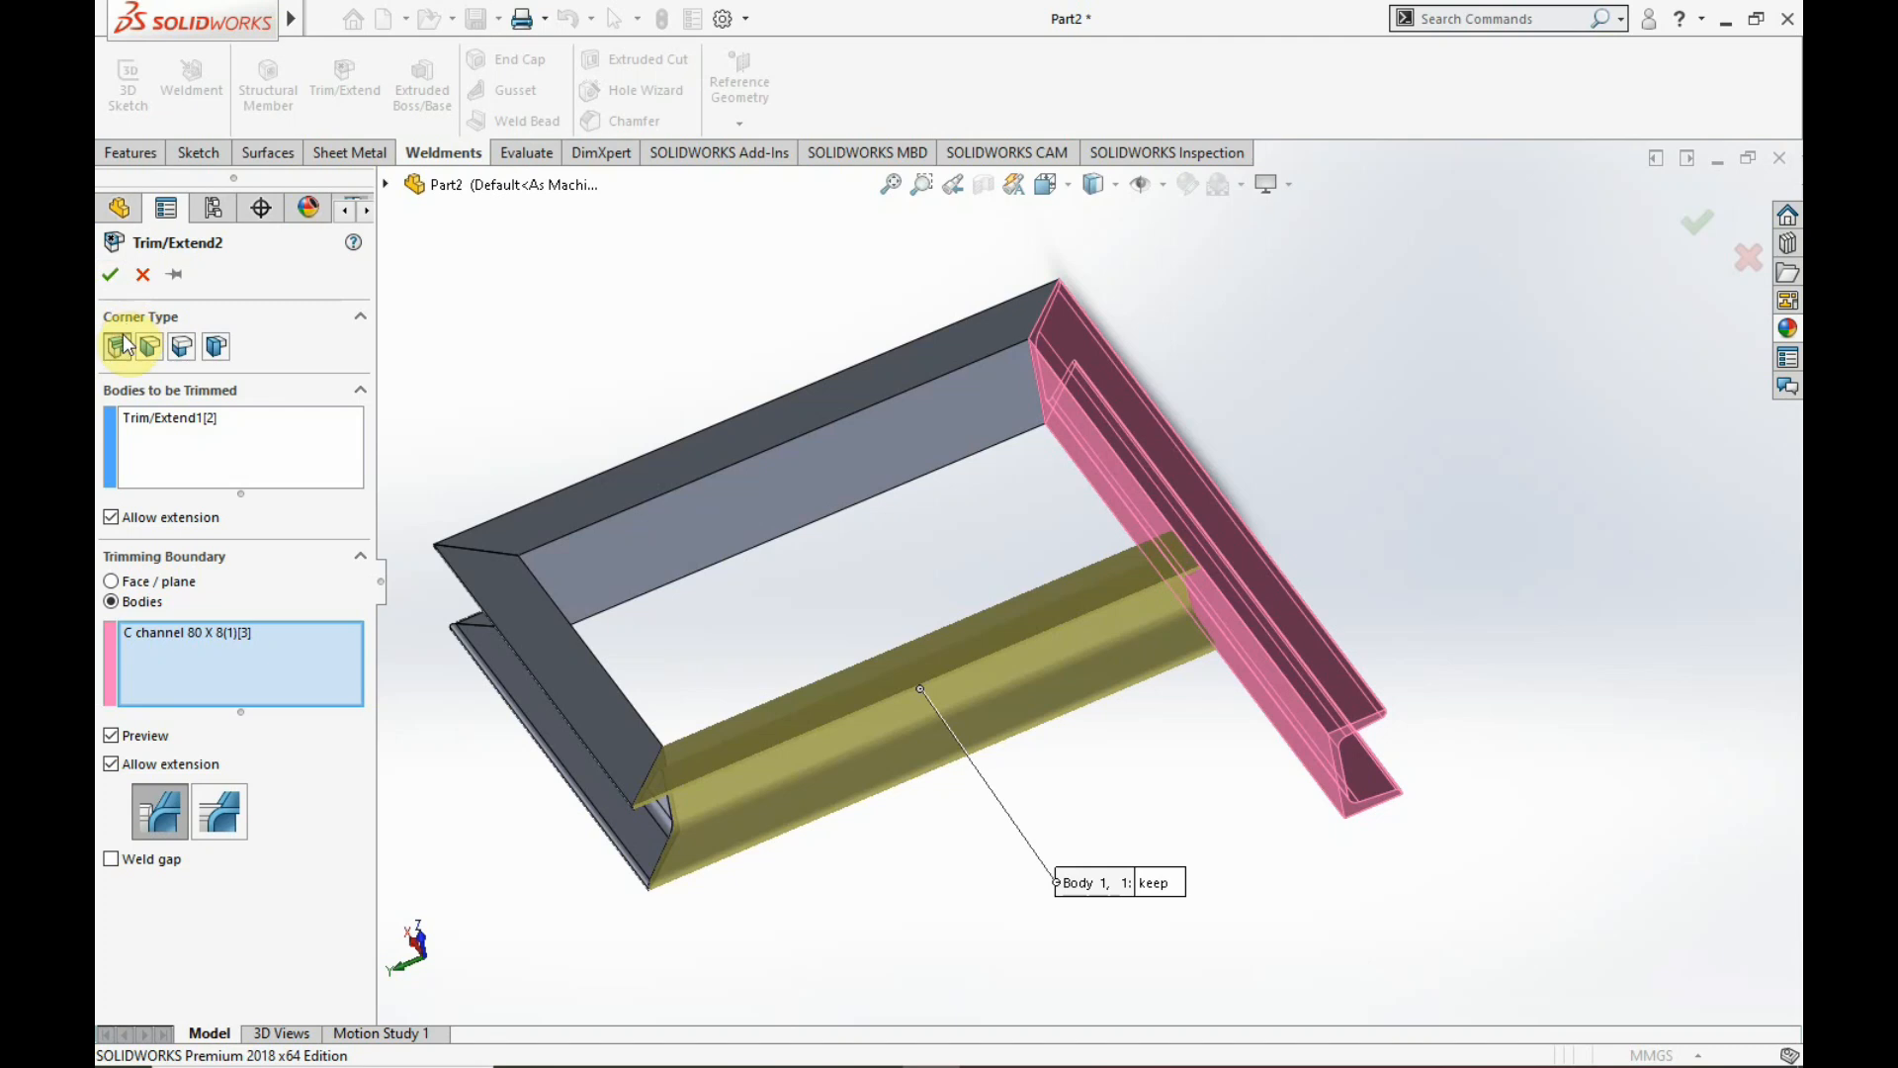
left_click(110, 274)
- Examine the junction where the crossing channel is trimmed against the inner face of the frame channel
scroll(1196, 618, "down", 4)
middle_click_drag(1204, 602, 1122, 618)
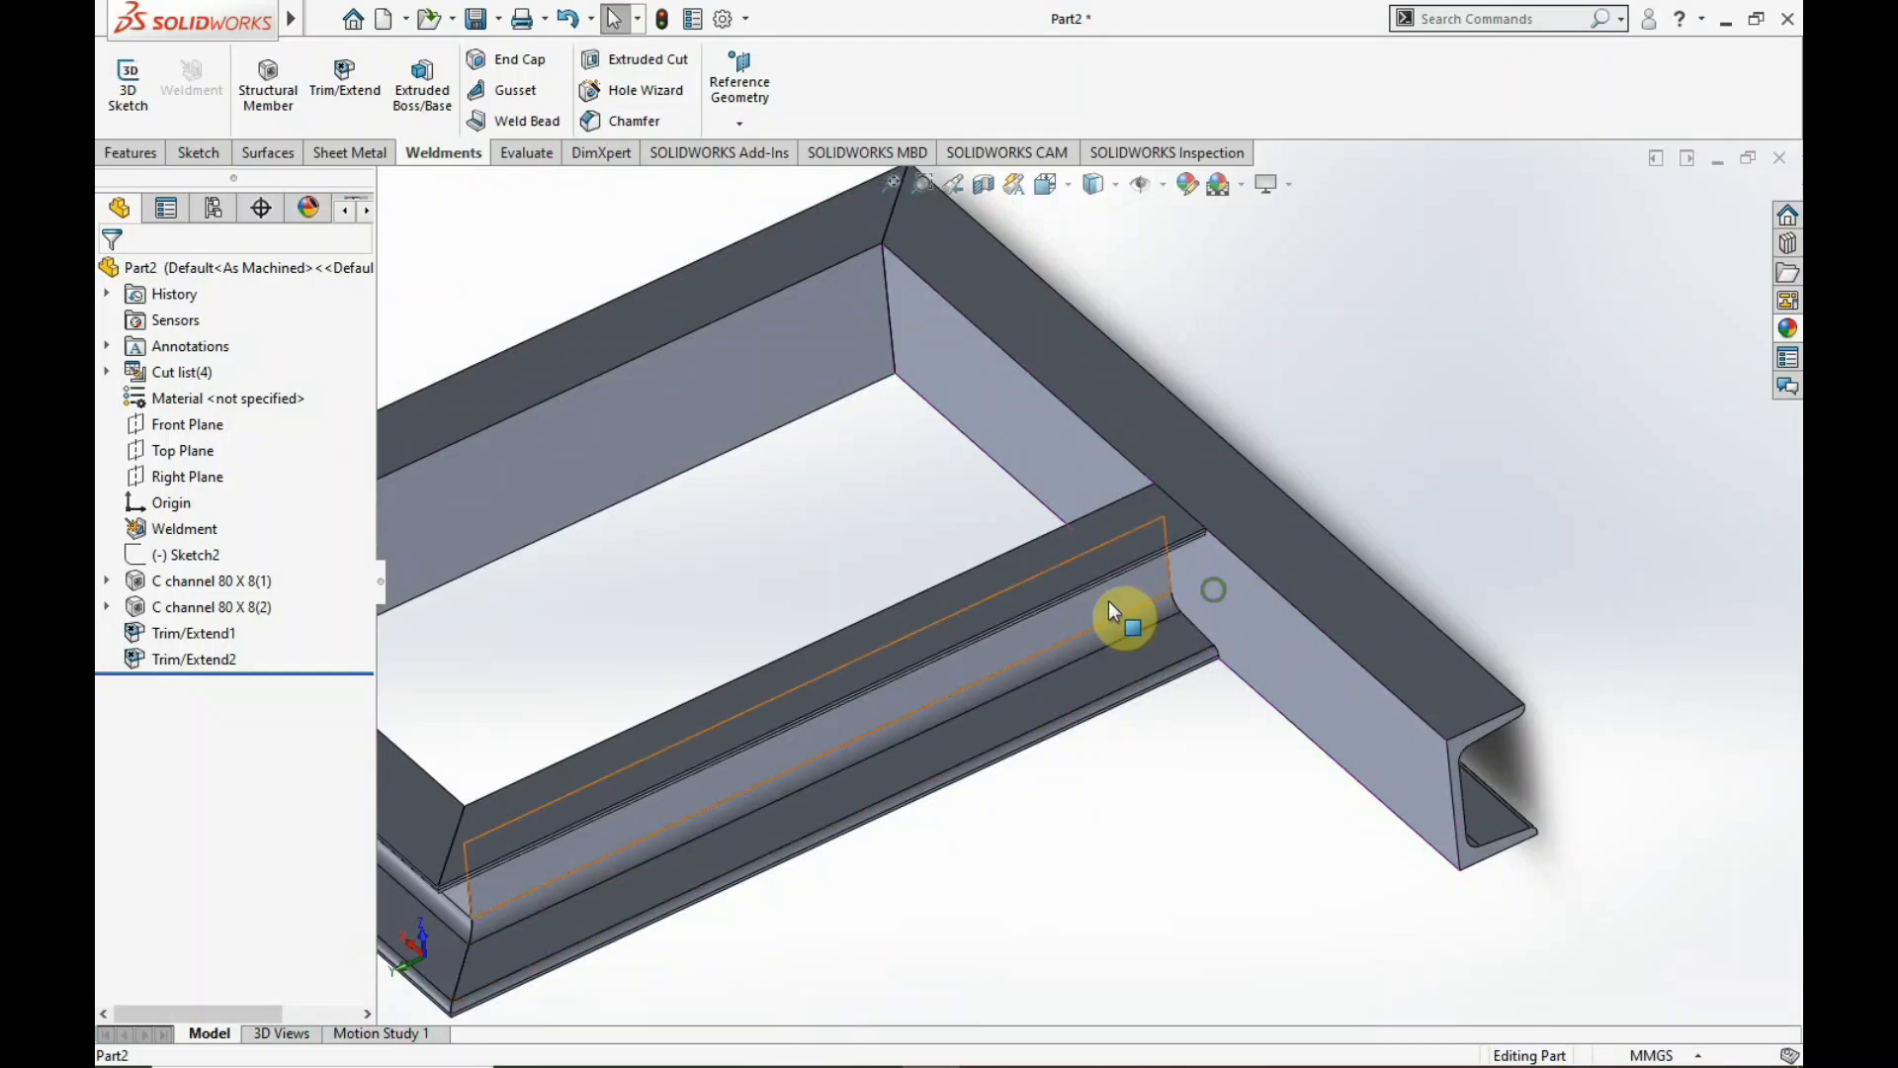
left_click(1275, 625)
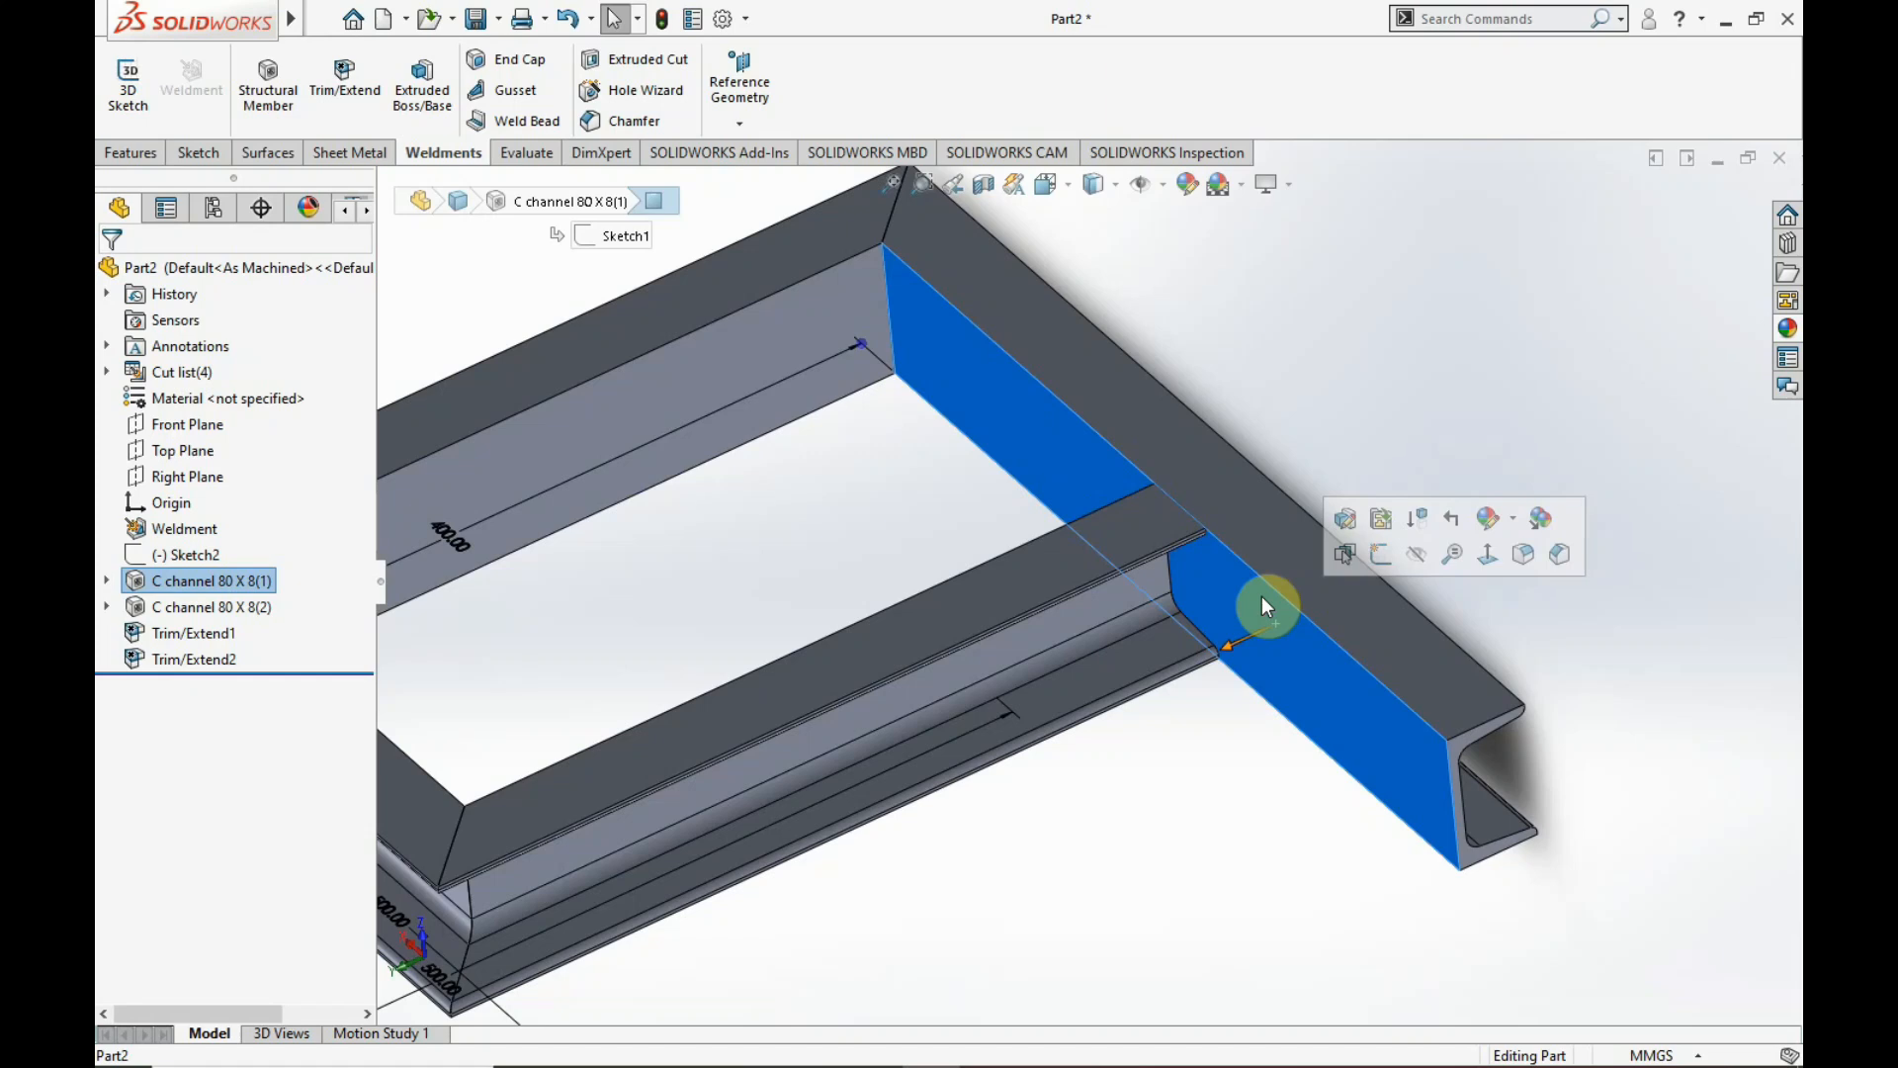
scroll(1118, 555, "down", 3)
scroll(1118, 555, "up", 2)
middle_click(1118, 555)
left_click(1353, 439)
scroll(1101, 656, "up", 5)
middle_click_drag(1127, 695, 1137, 736)
scroll(1039, 569, "down", 2)
scroll(958, 558, "down", 1)
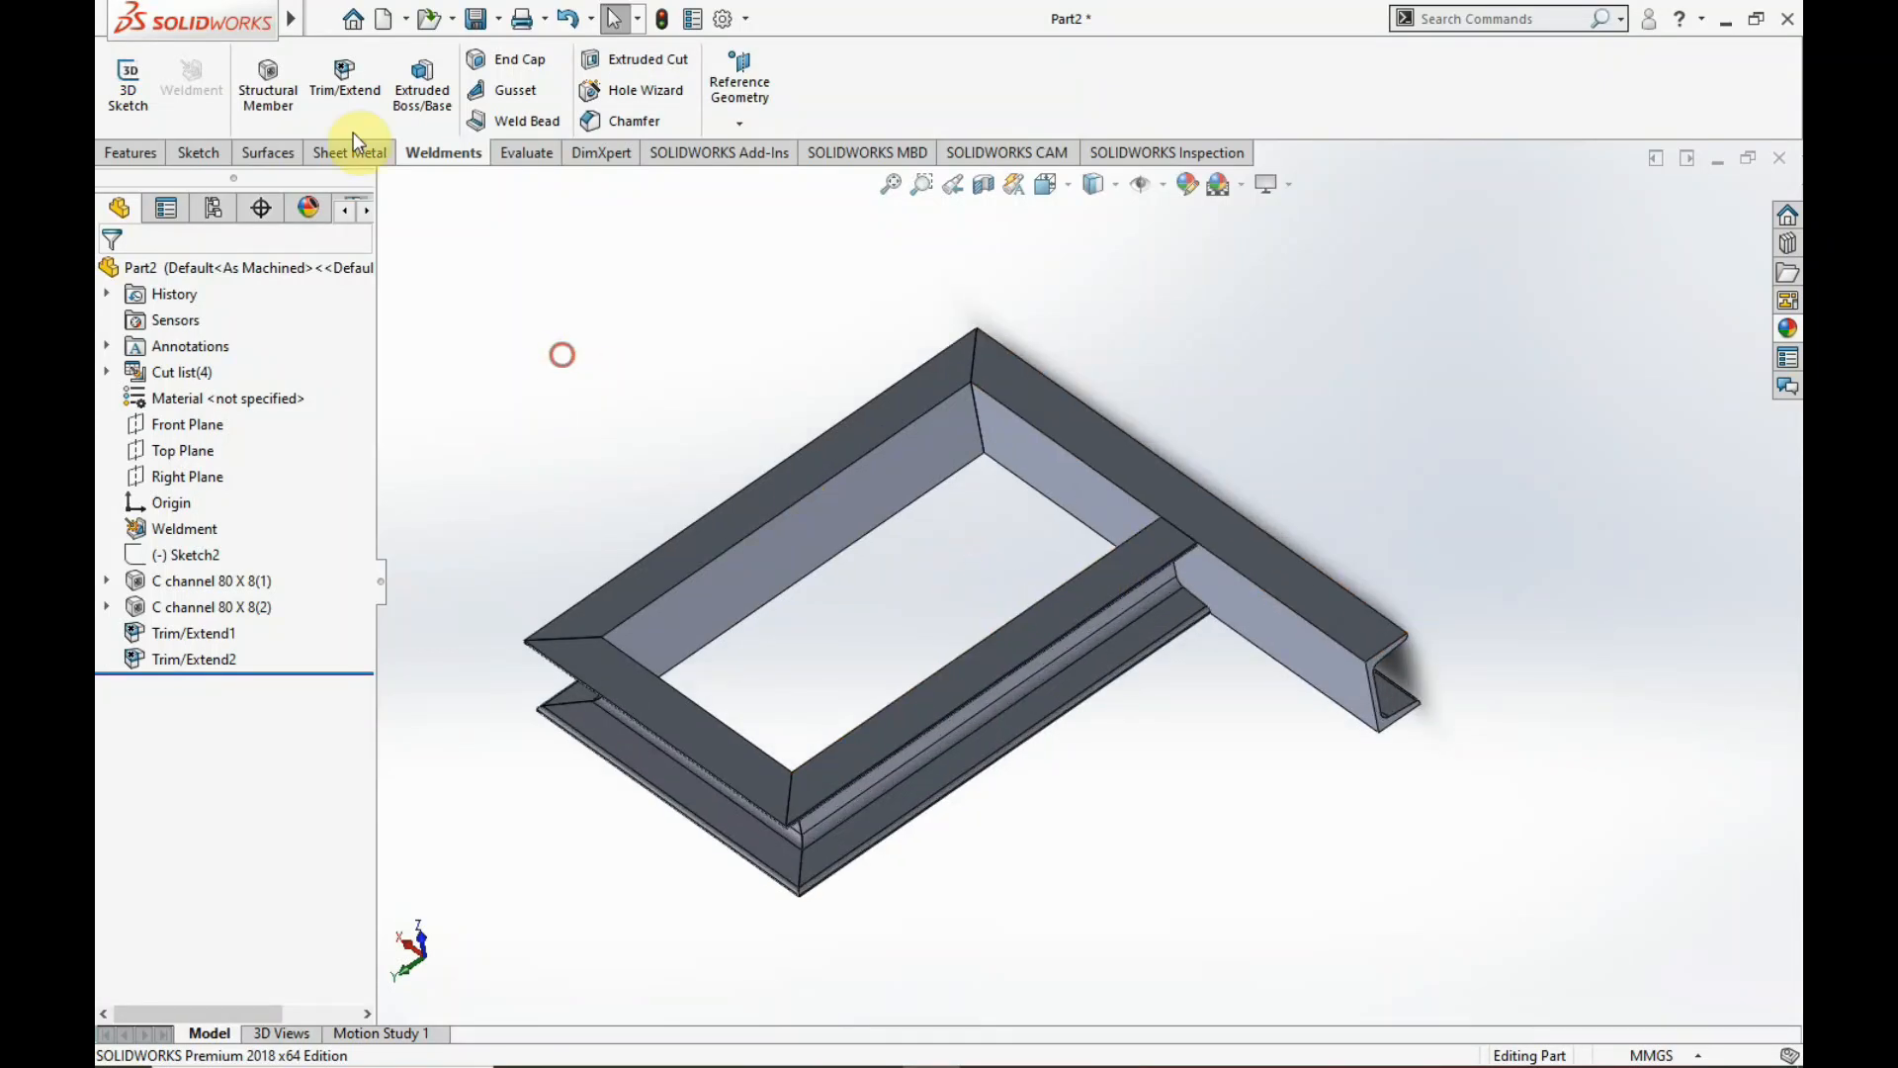
left_click(326, 89)
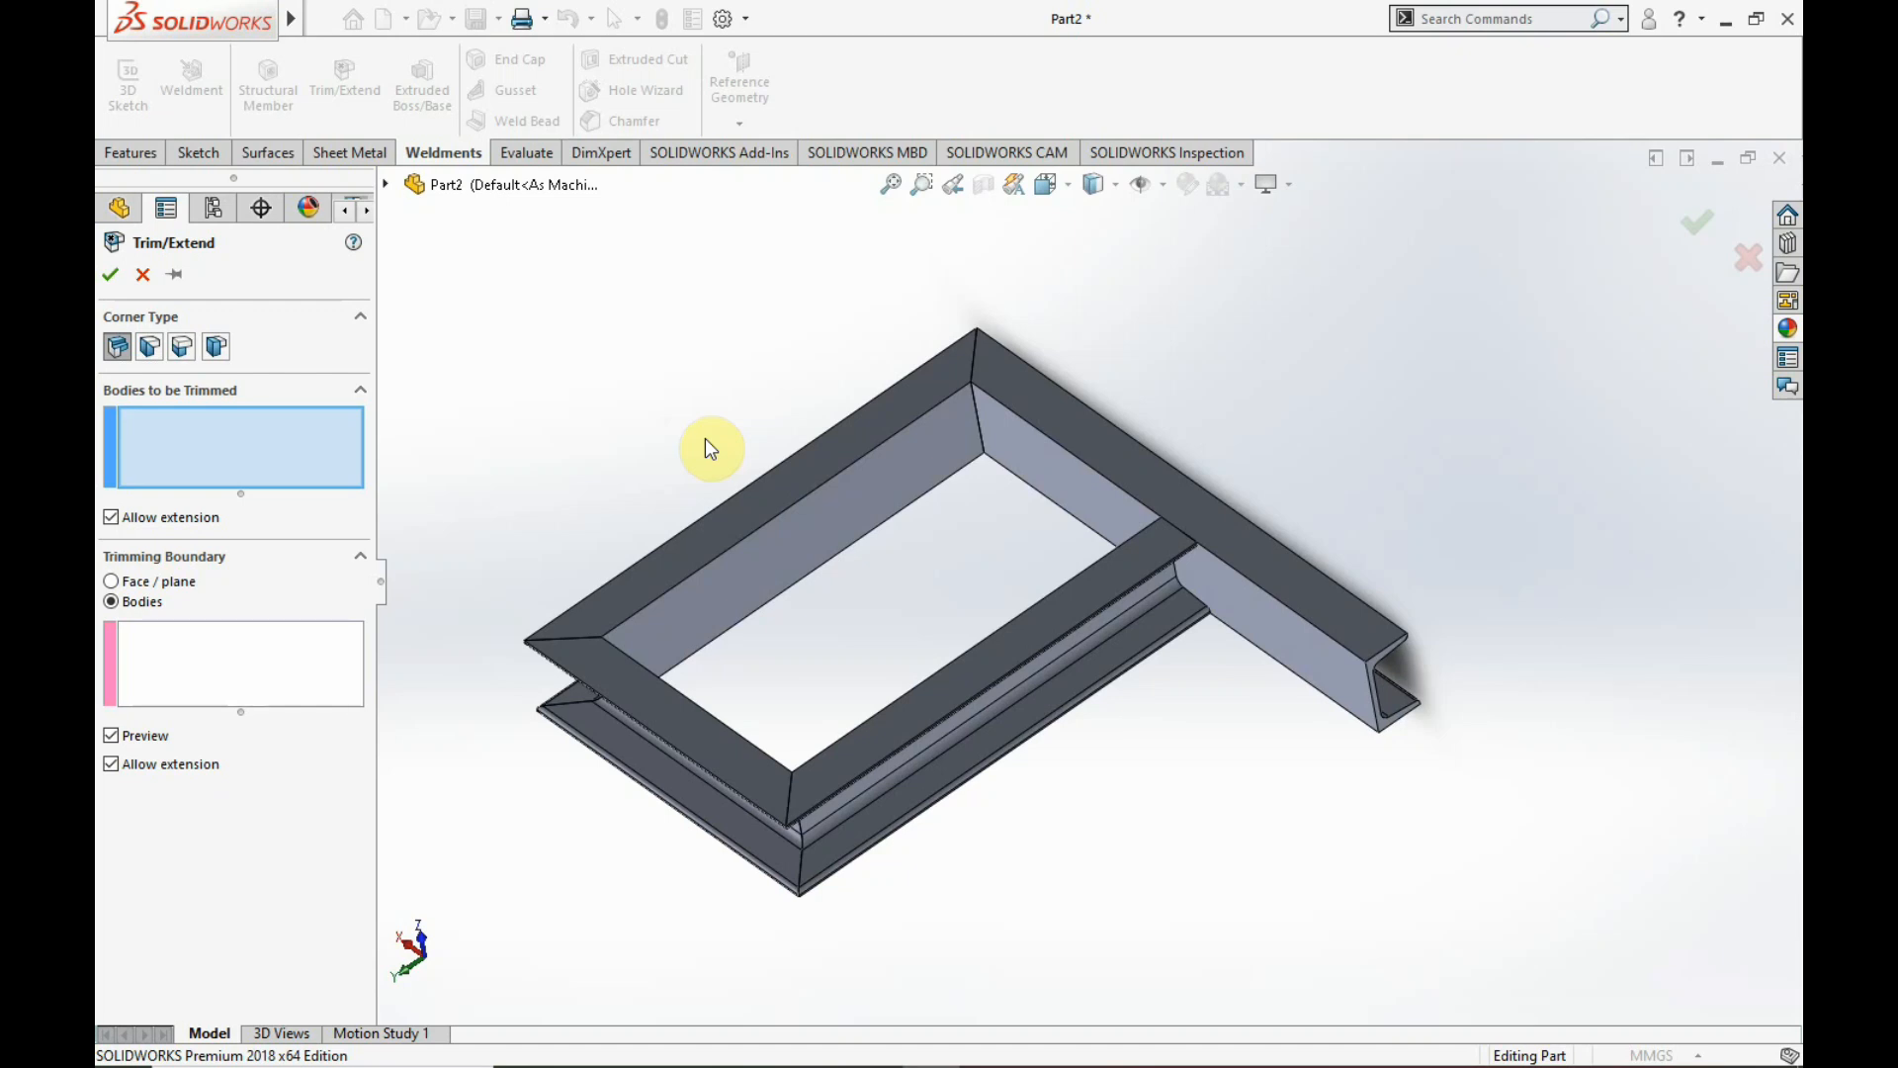
scroll(763, 665, "up", 2)
scroll(763, 666, "down", 1)
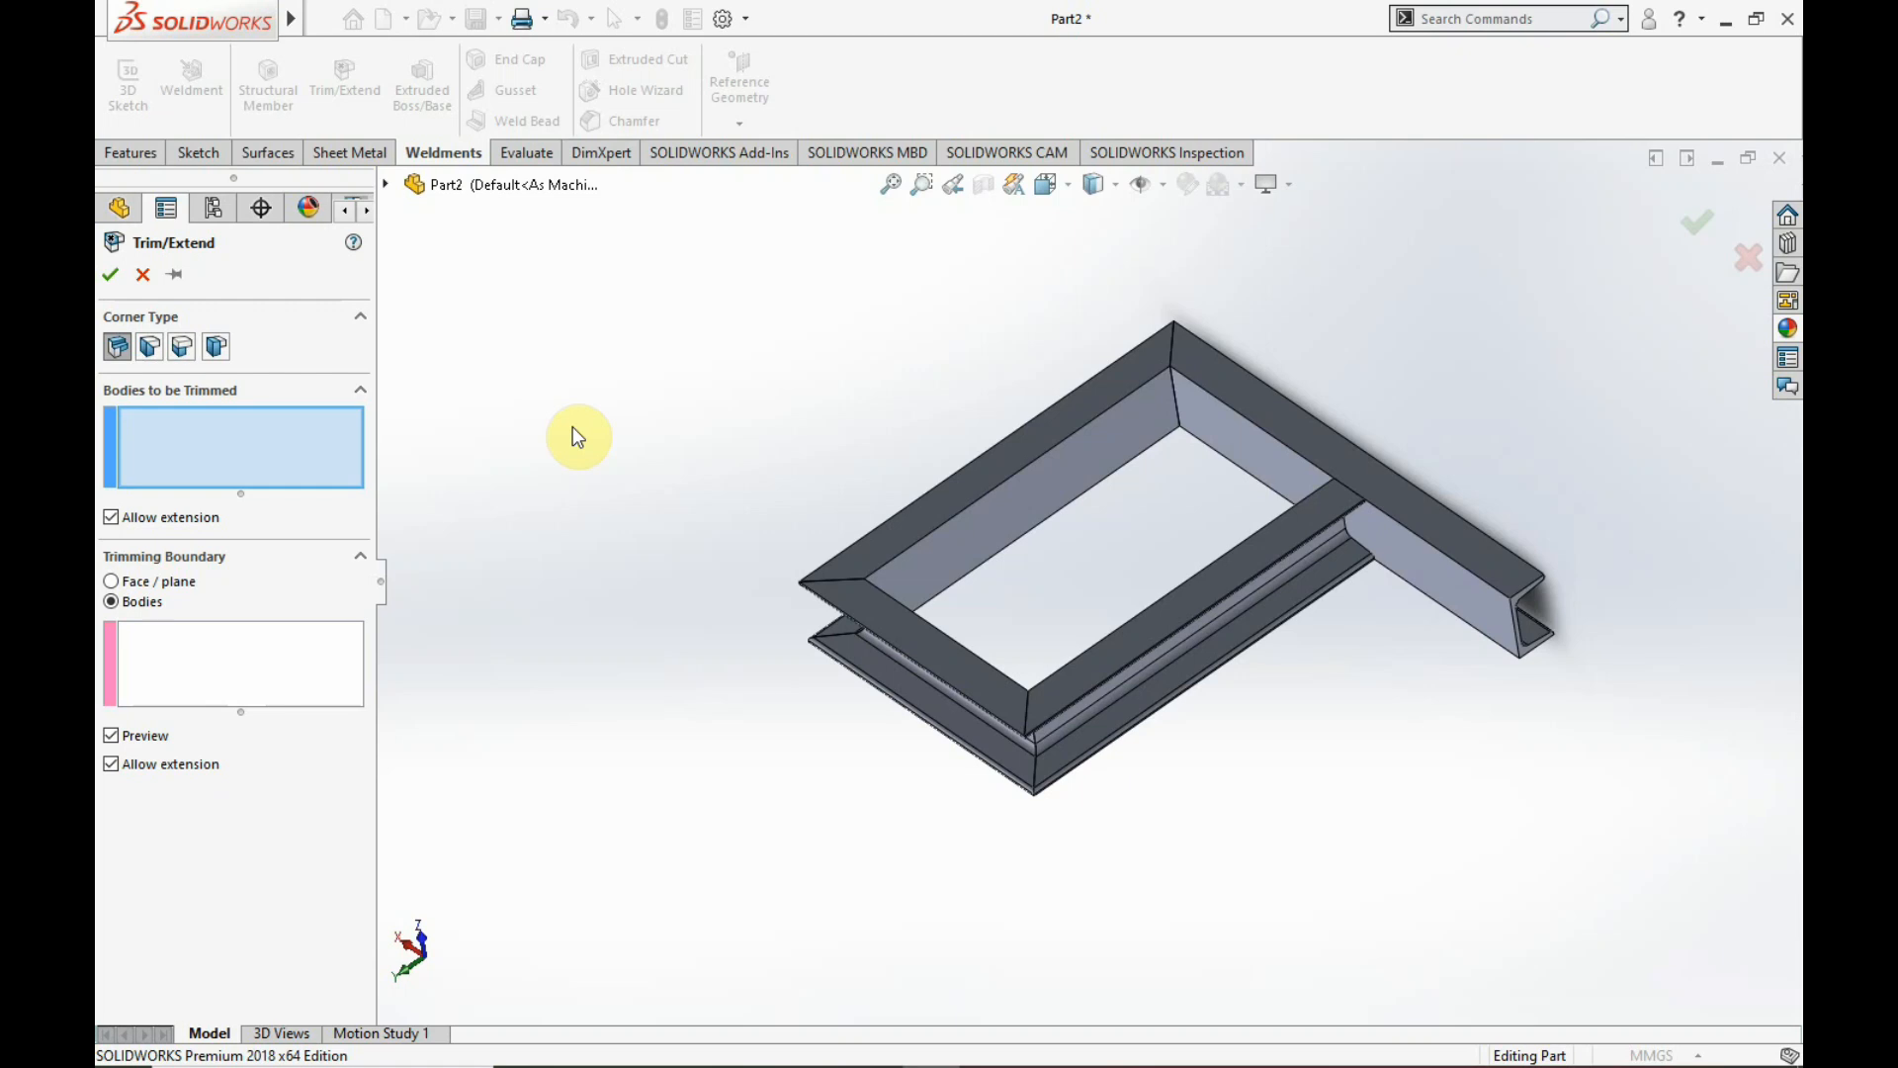
left_click(144, 272)
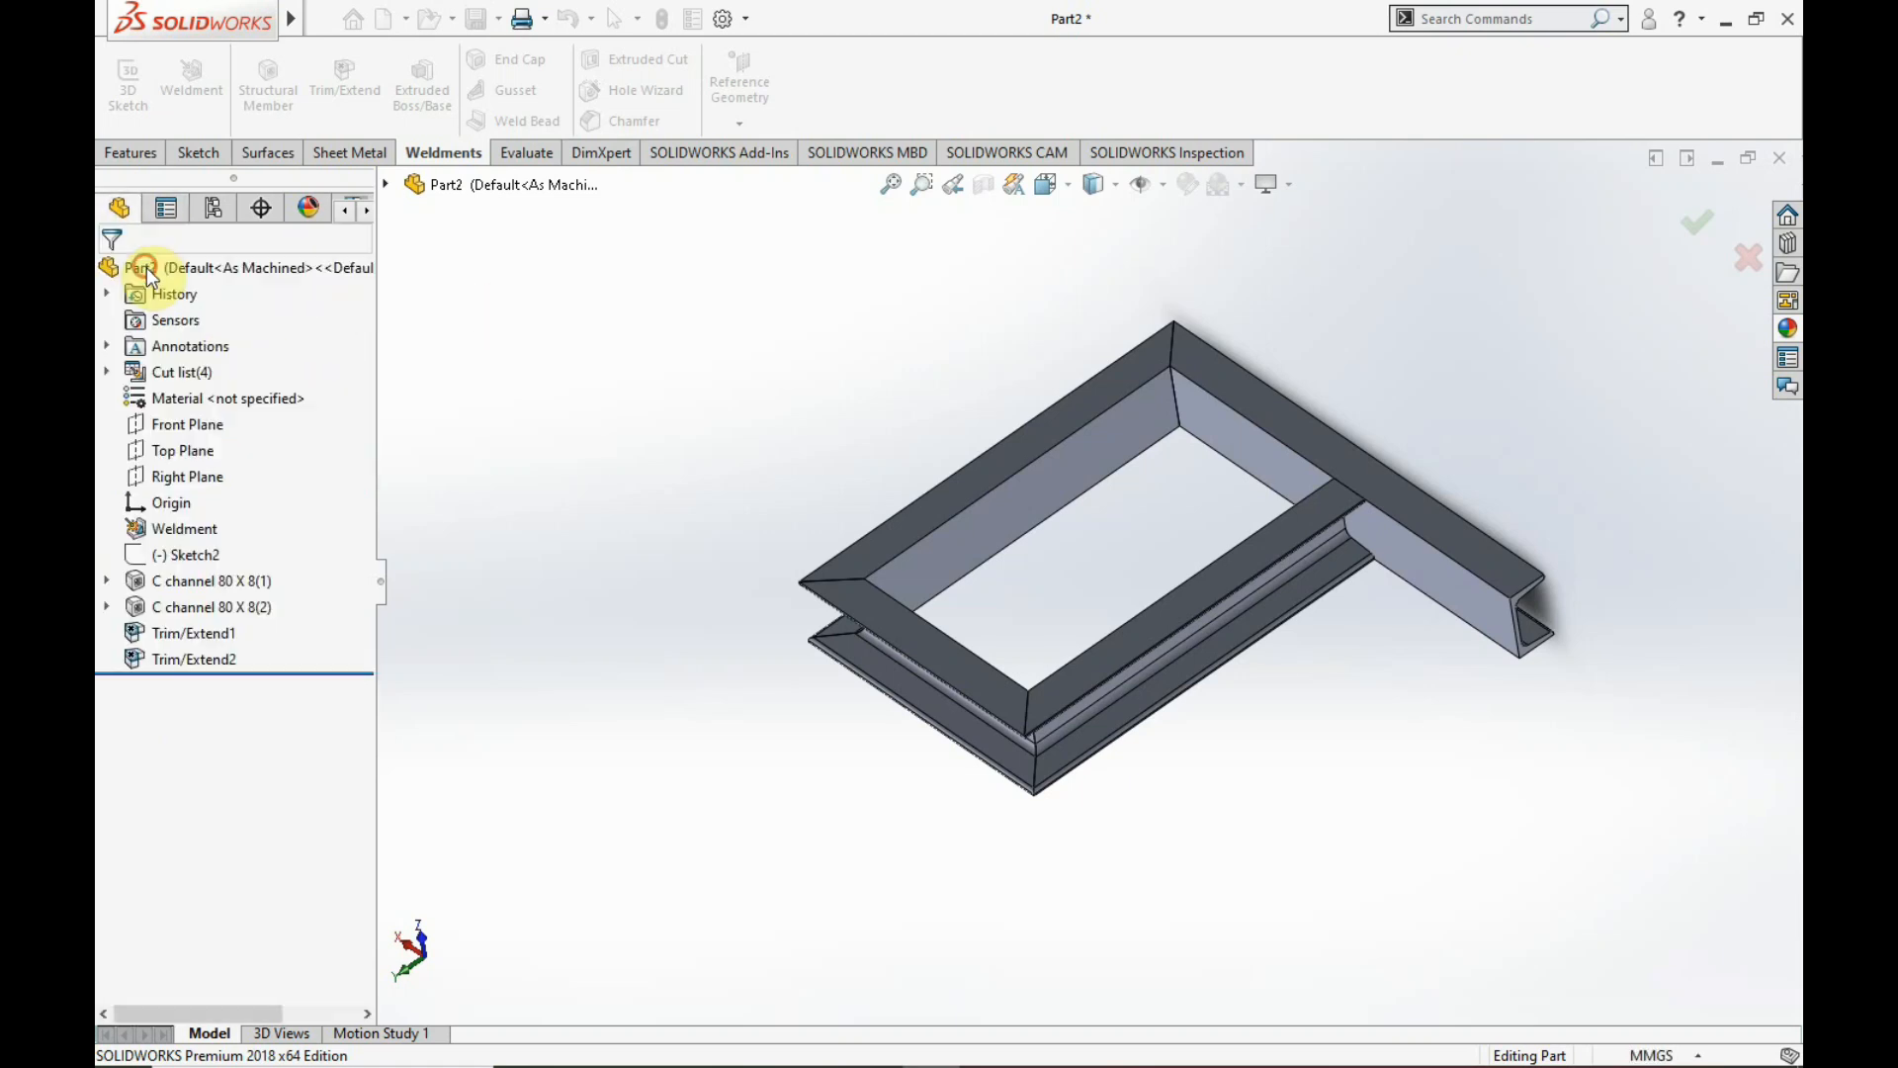
left_click(182, 453)
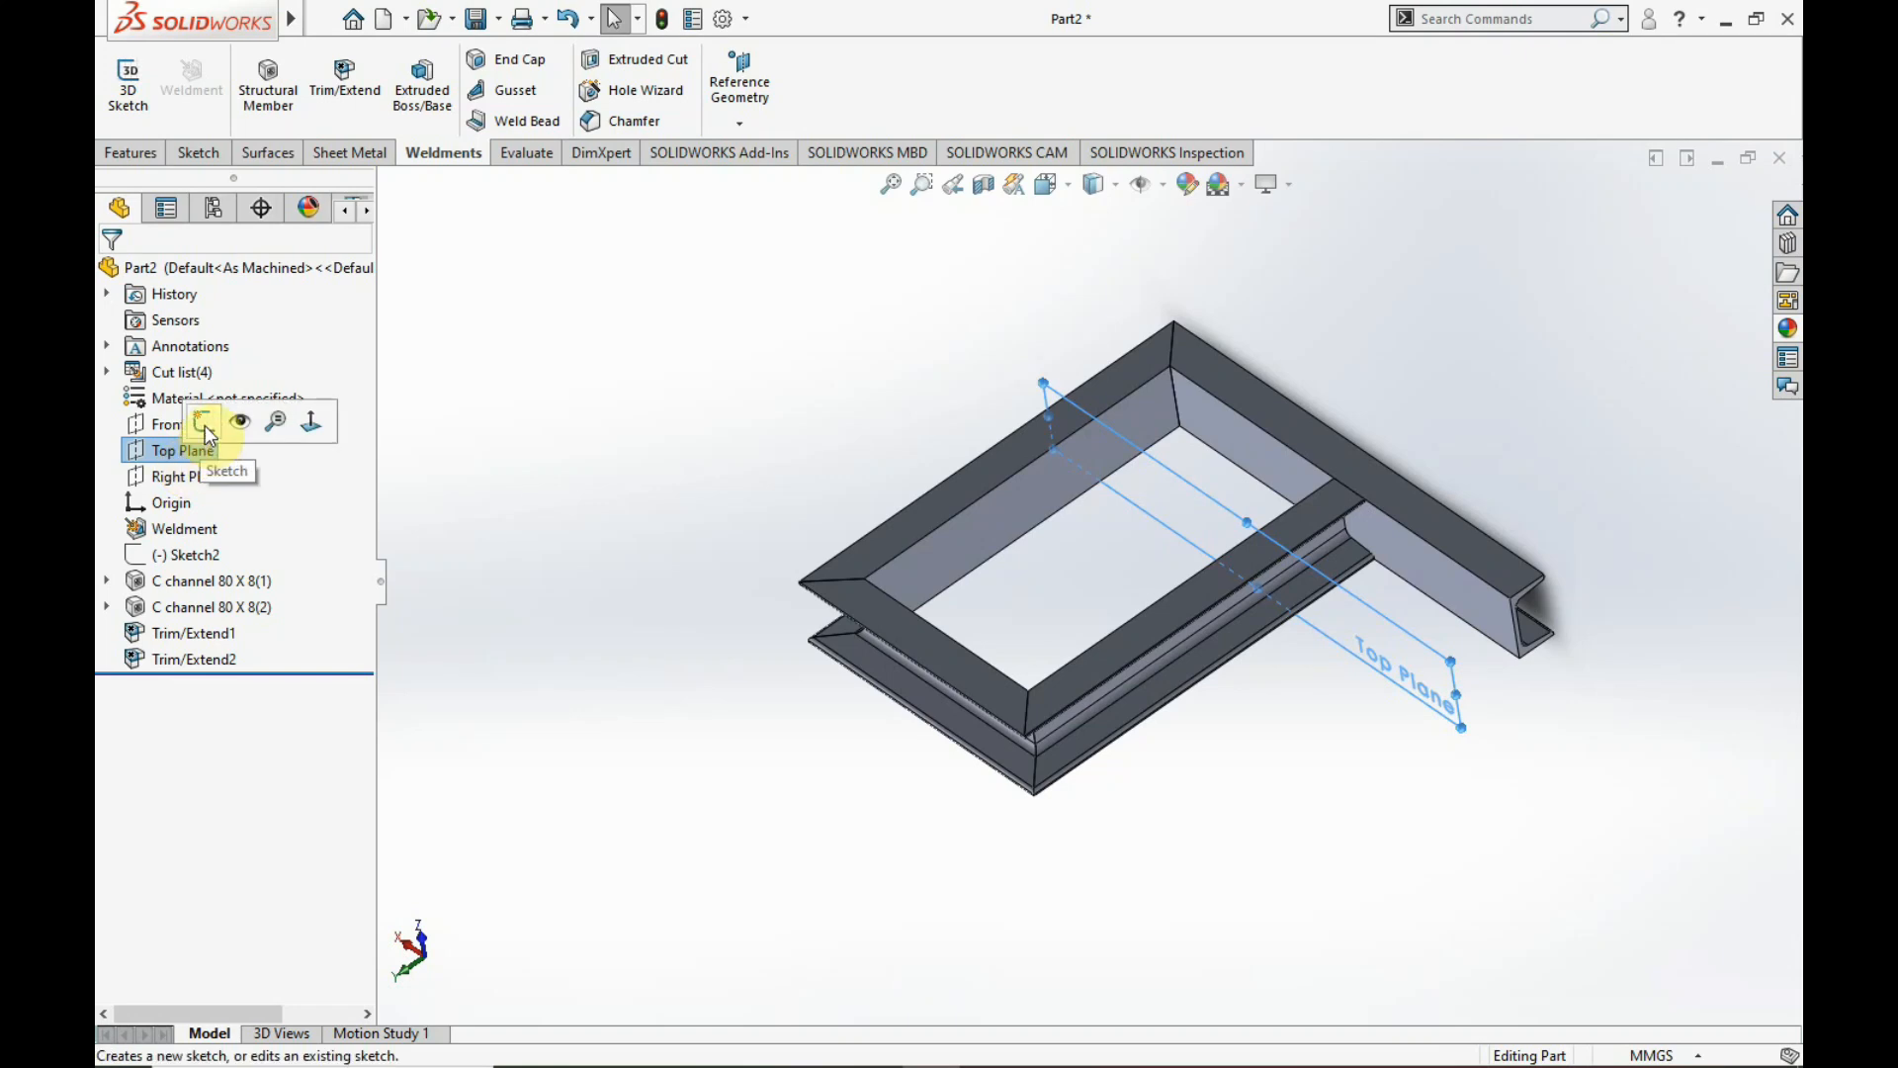
left_click(593, 301)
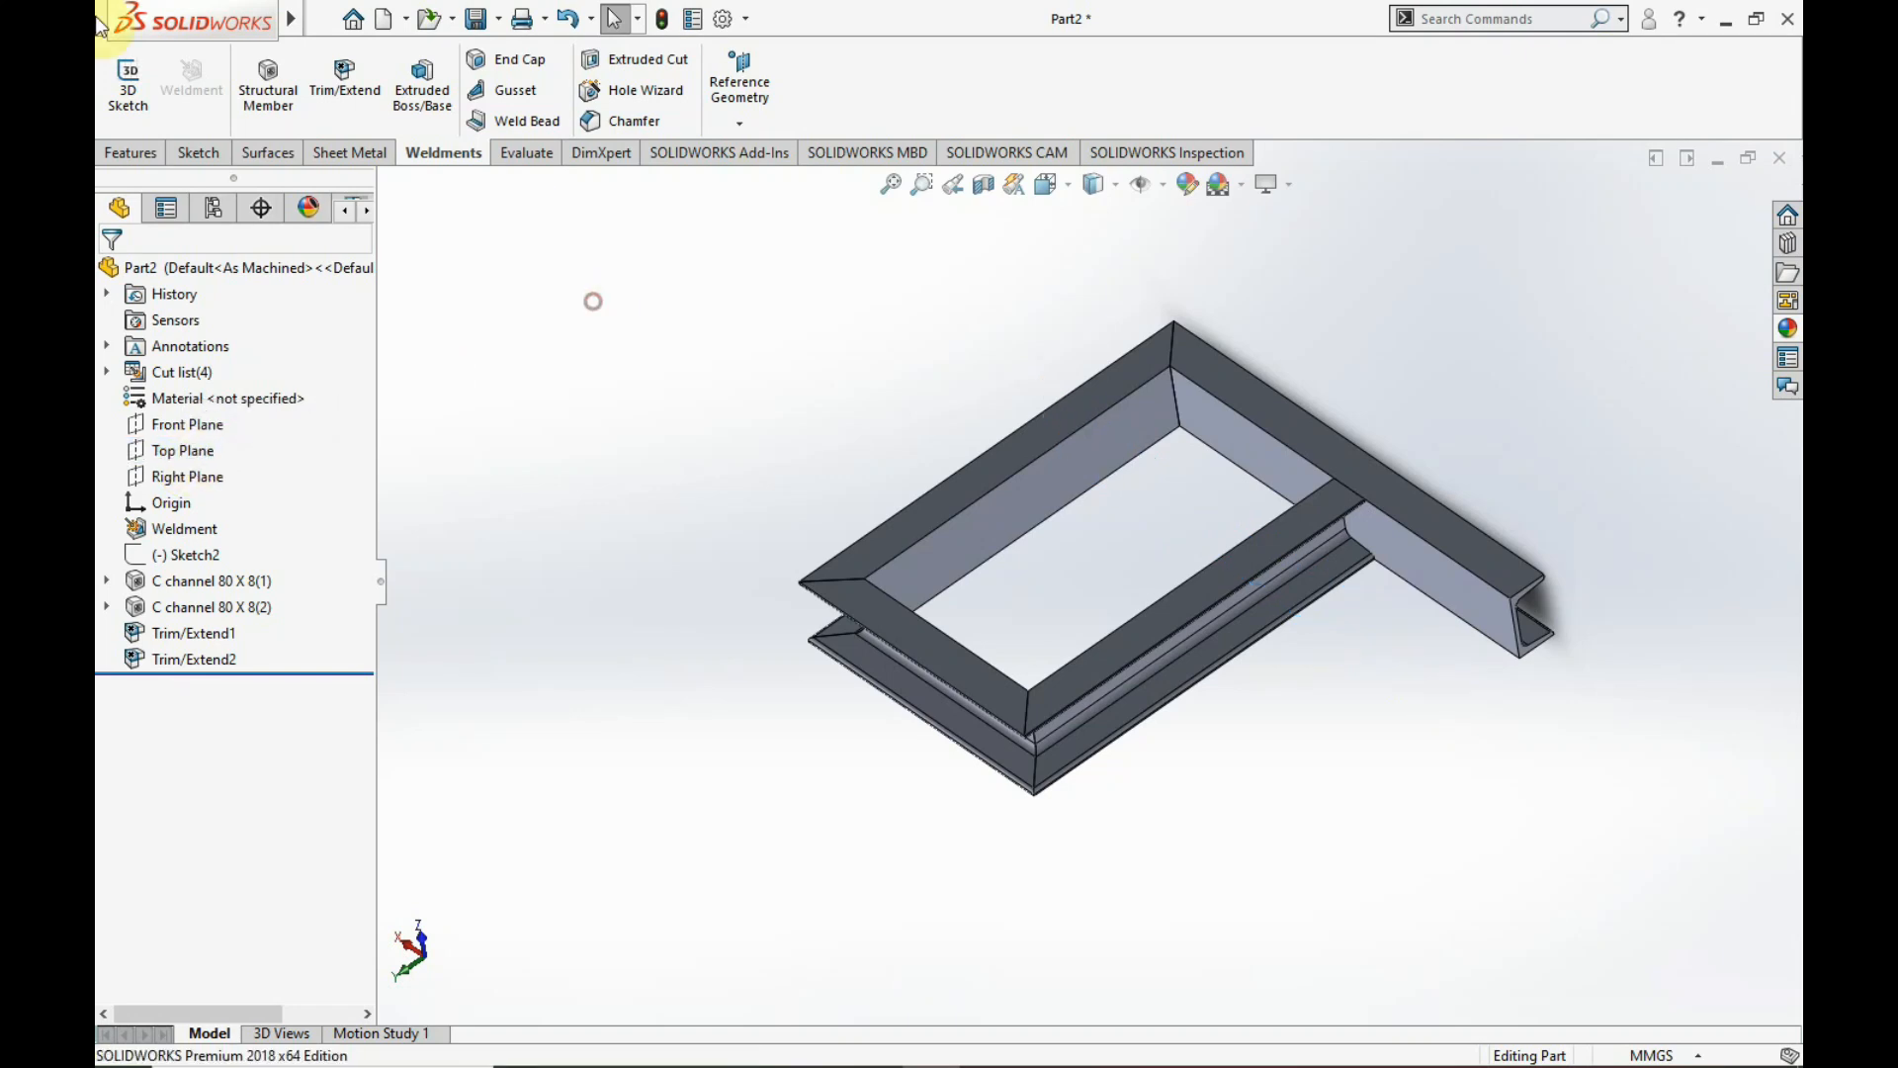
- Try to trim all four channels at once with End Trim, using the Top Plane as the face/plane trimming boundary
left_click(350, 72)
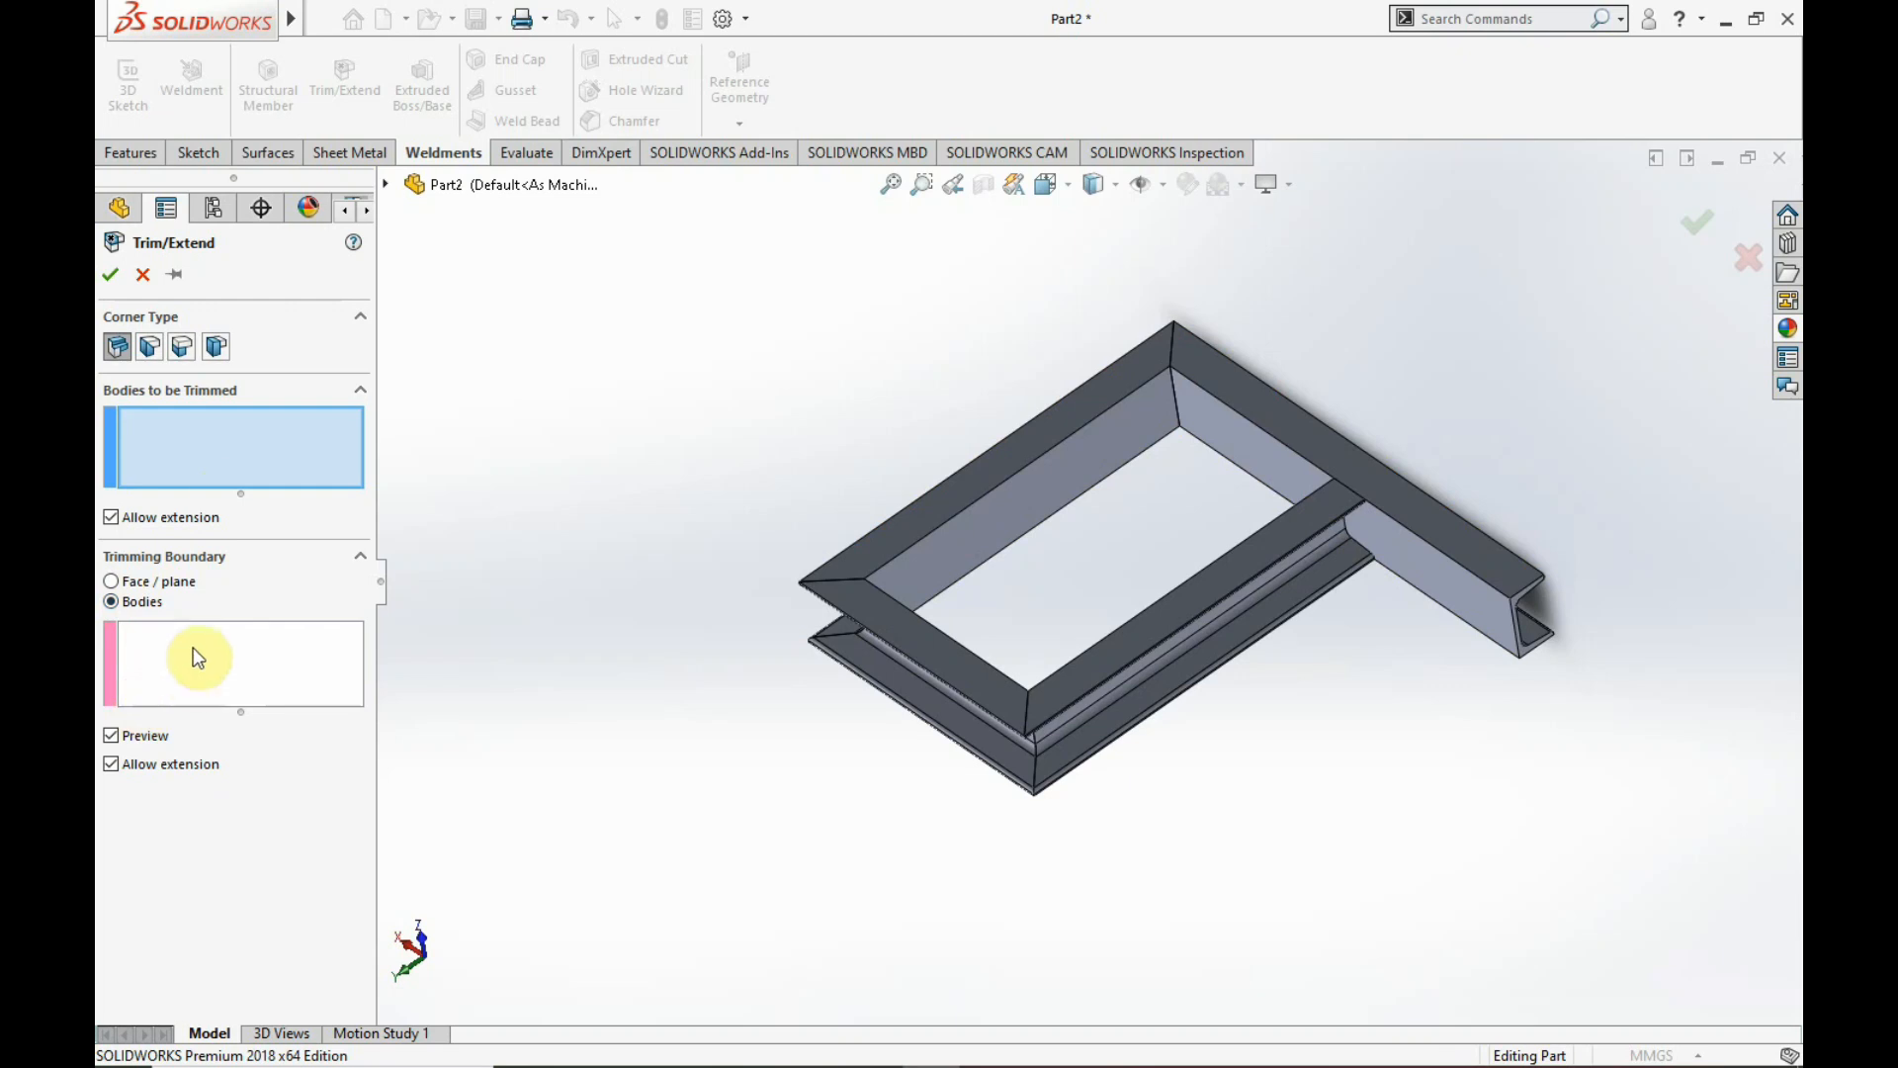
scroll(1087, 425, "down", 2)
left_click(1125, 435)
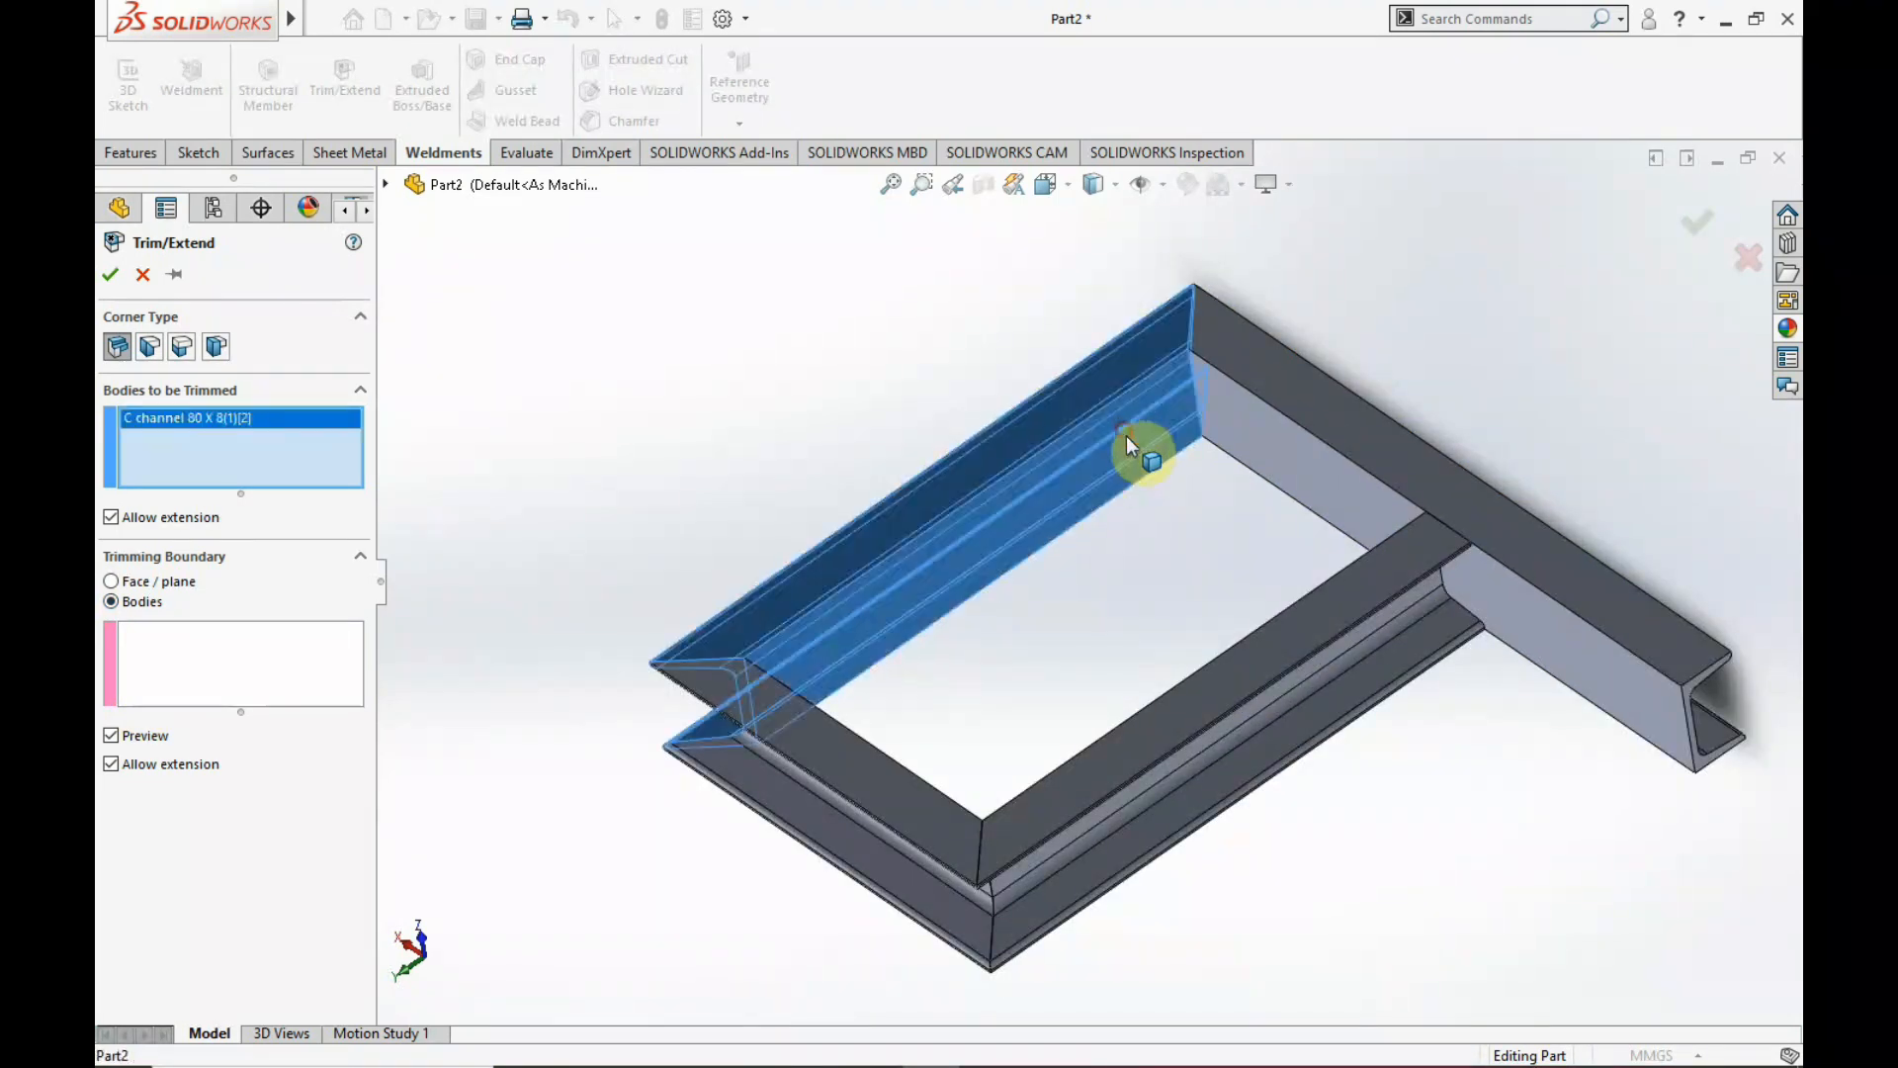
left_click(1283, 663)
left_click(1294, 485)
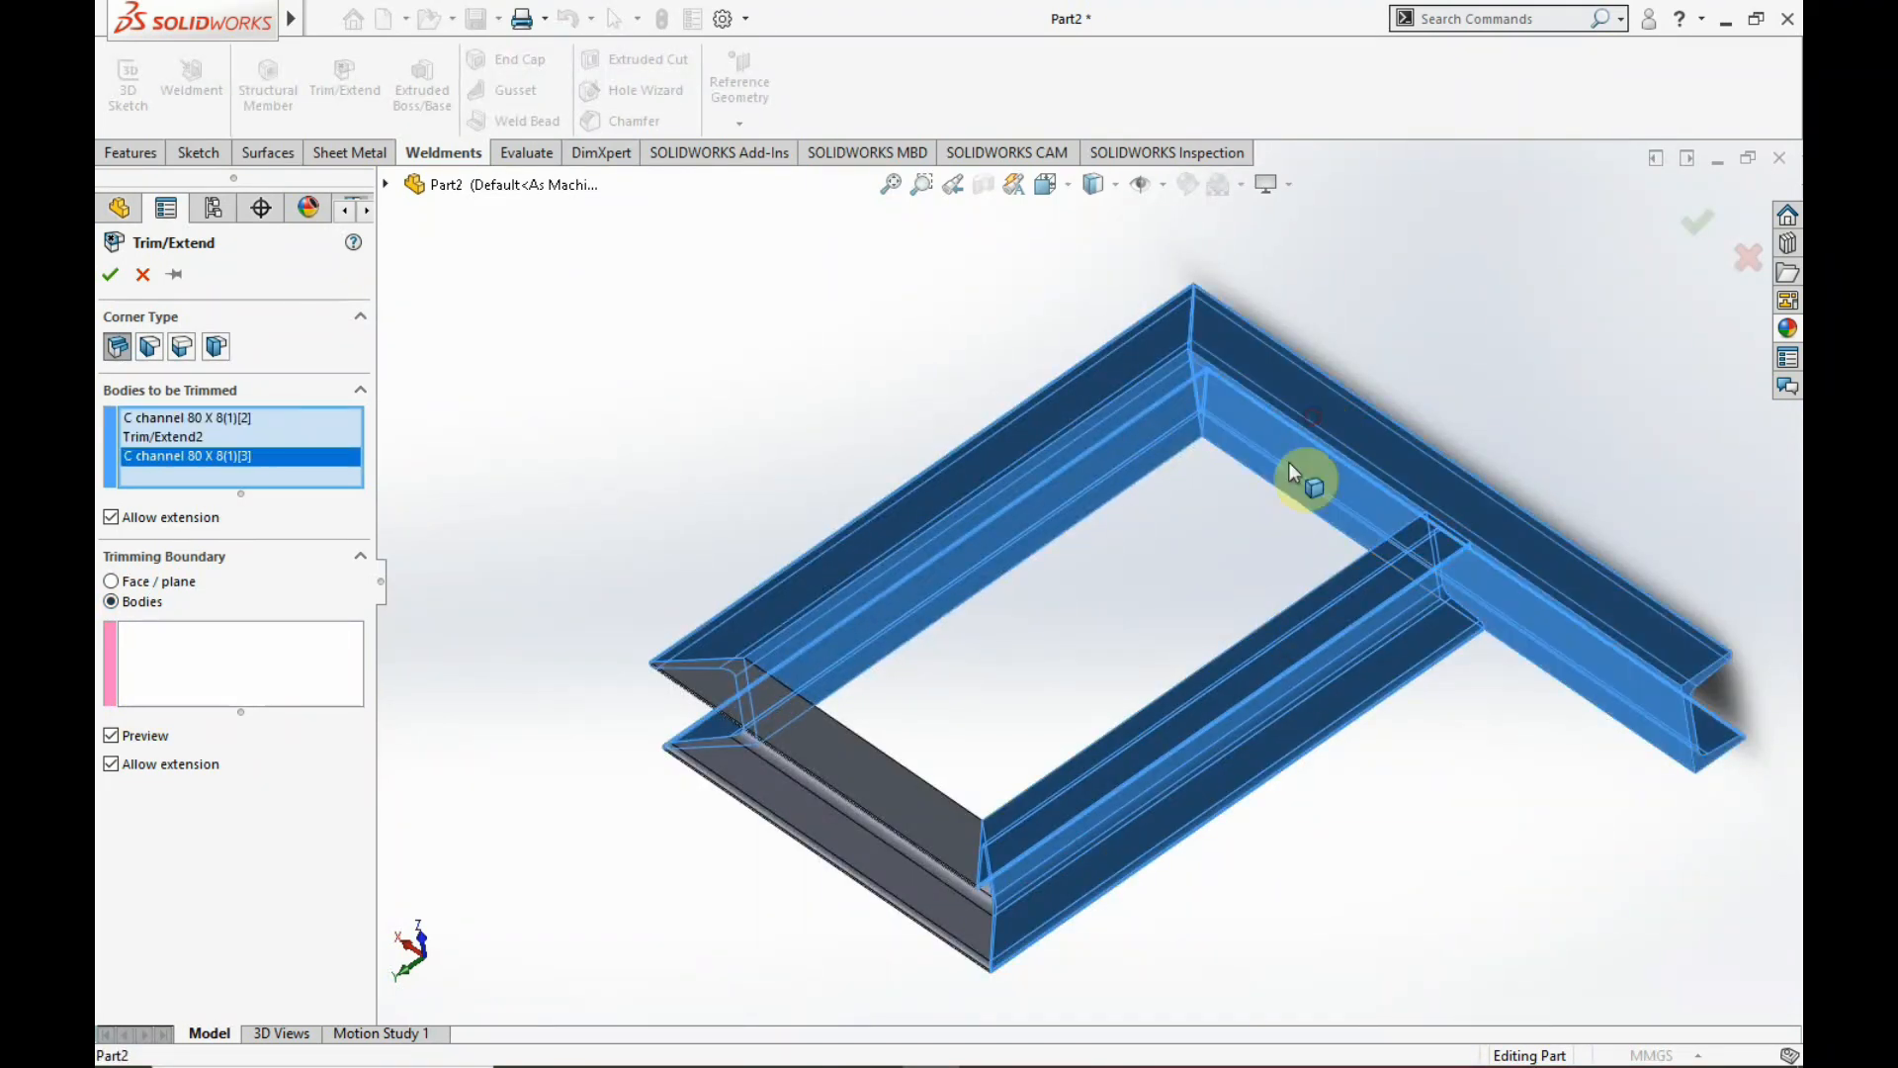
left_click(860, 762)
left_click(169, 695)
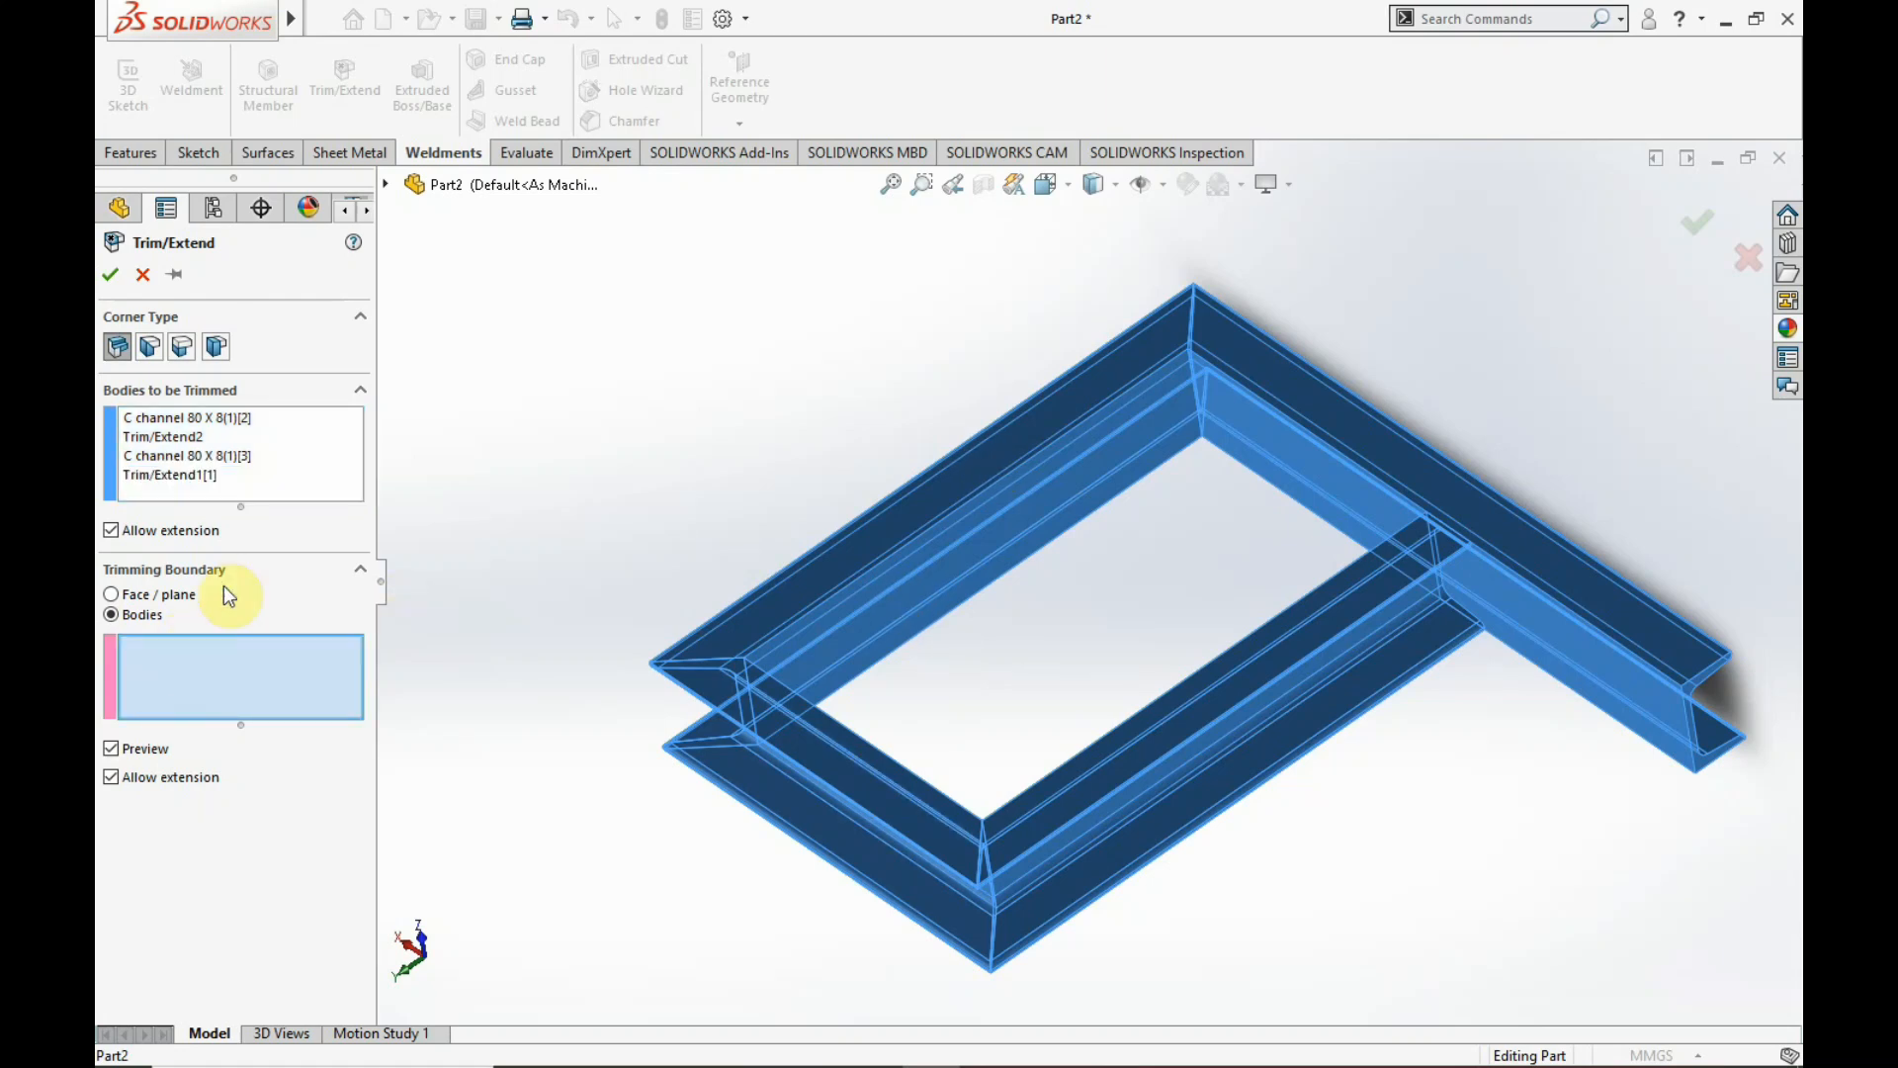
left_click(148, 594)
left_click(425, 185)
left_click(478, 368)
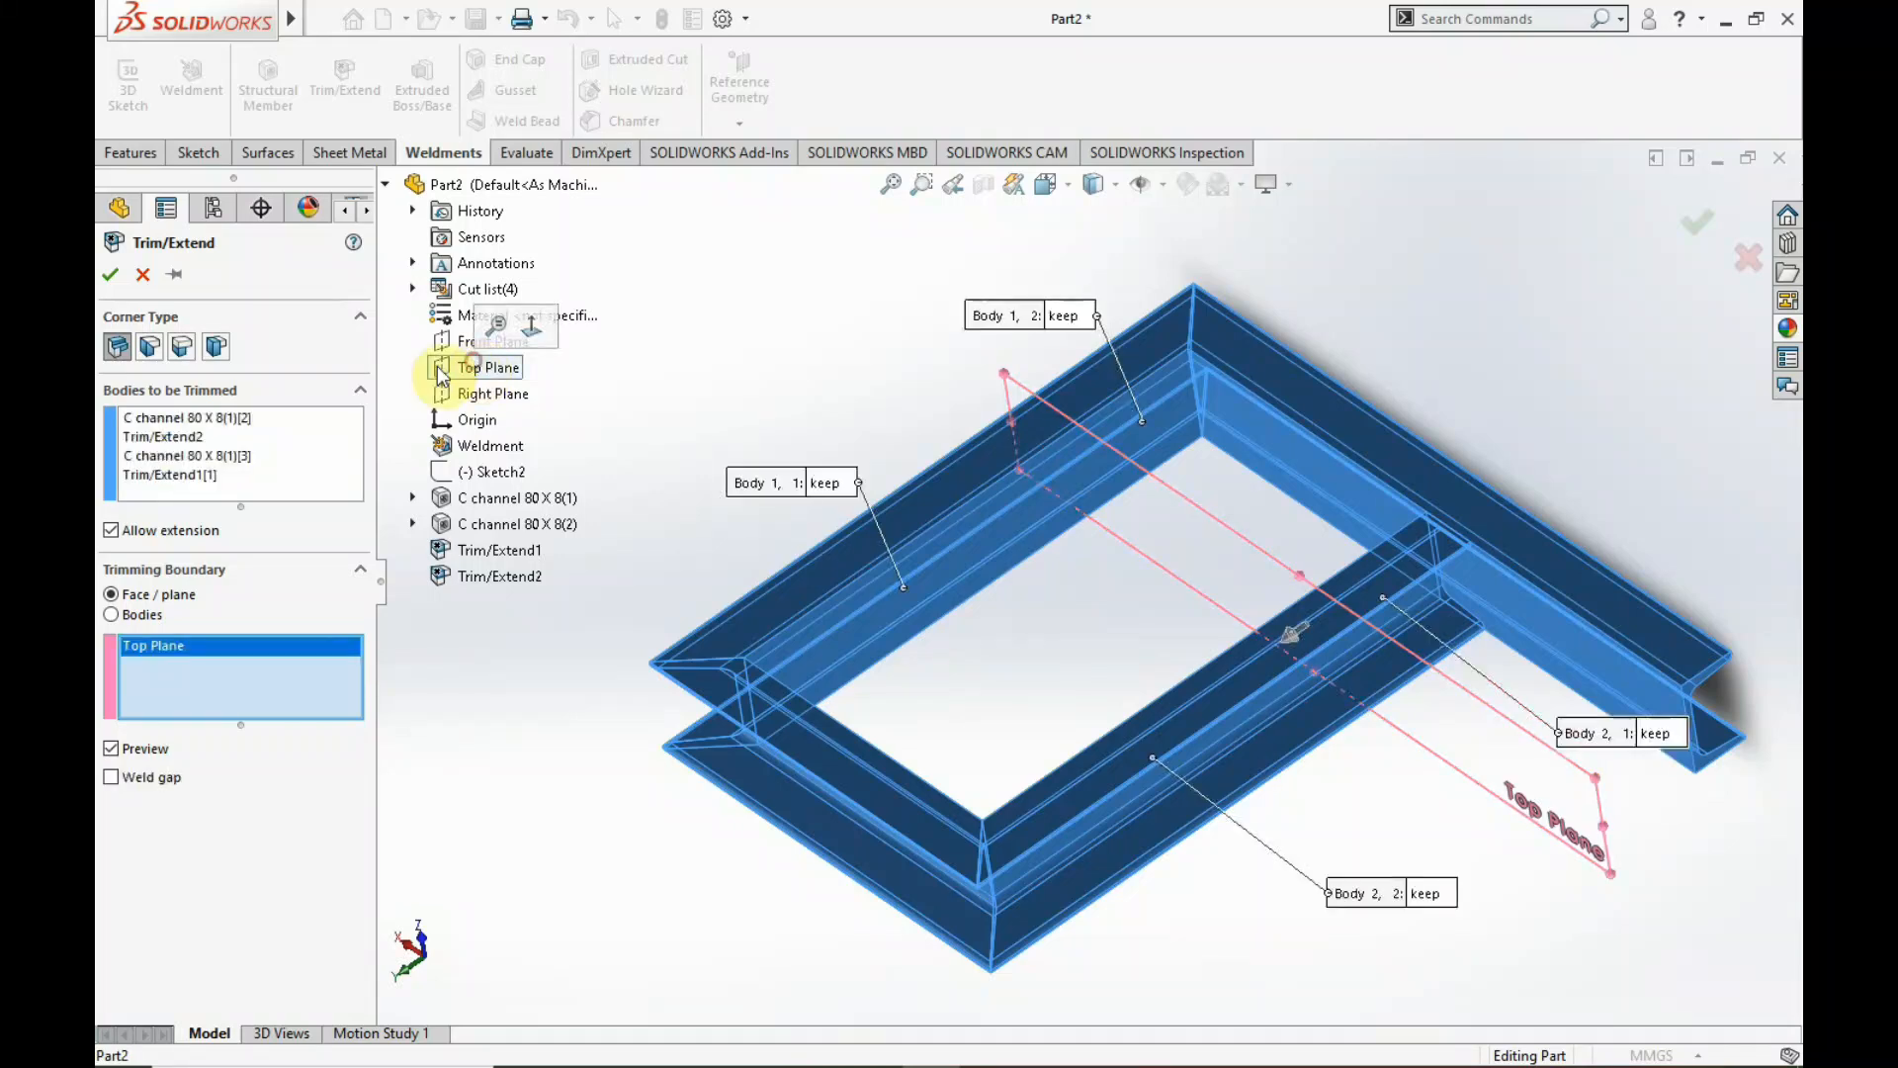
left_click(121, 286)
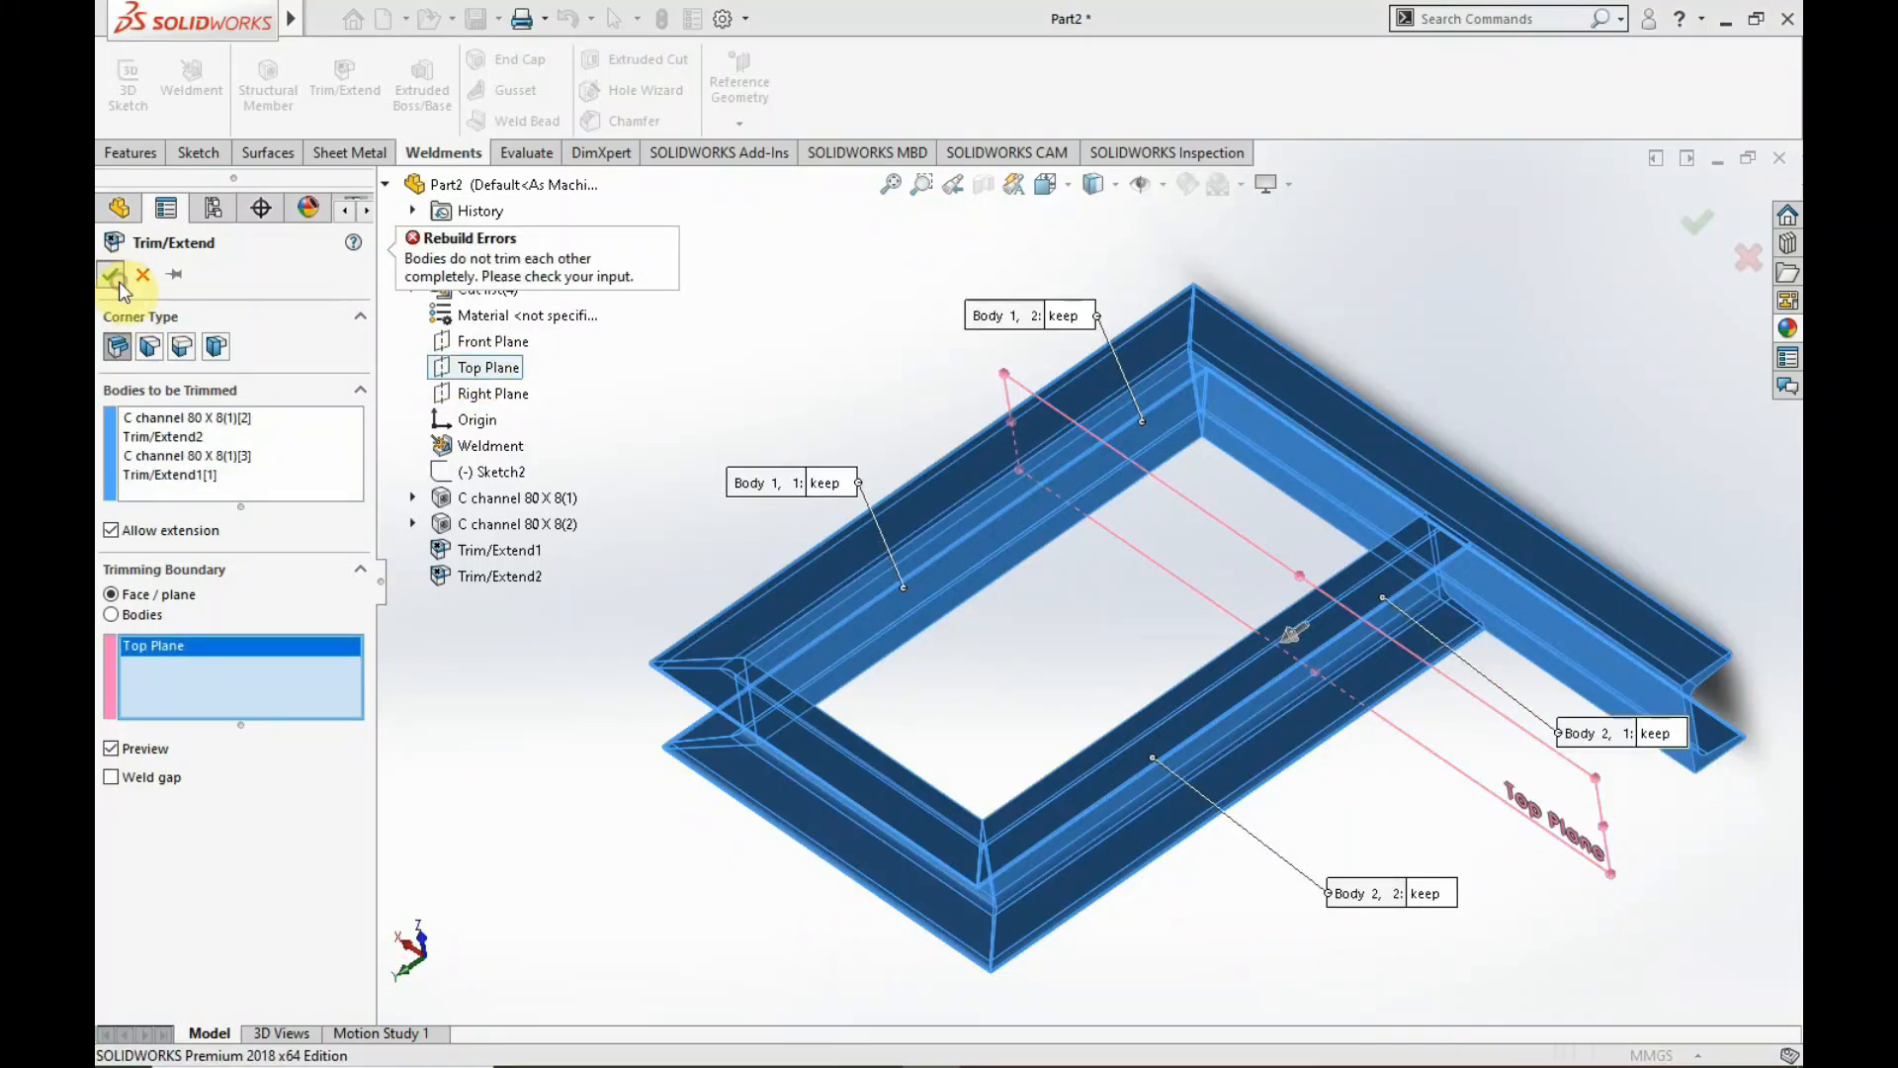
- Clear the bodies to be trimmed and trim only the two parallel channels at the Top Plane, keeping all segments
right_click(170, 473)
left_click(210, 450)
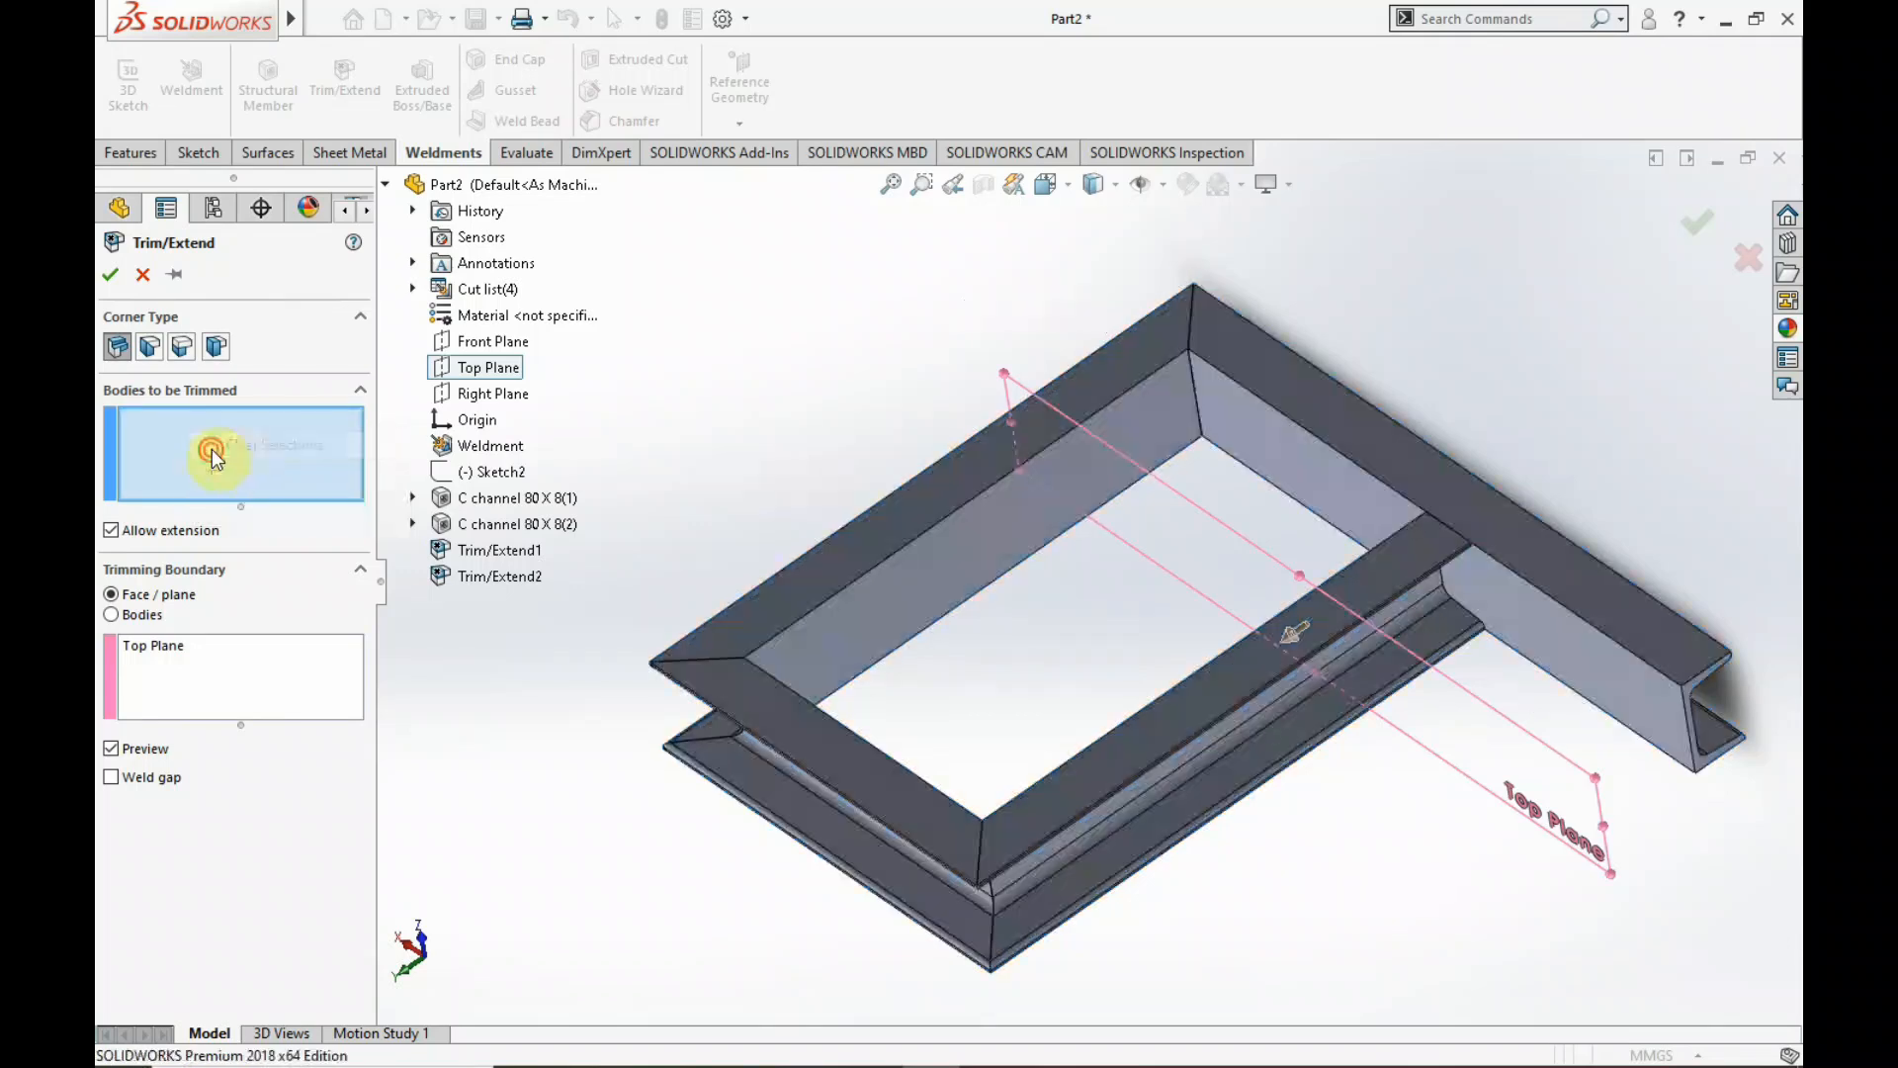
left_click(1147, 475)
left_click(1261, 749)
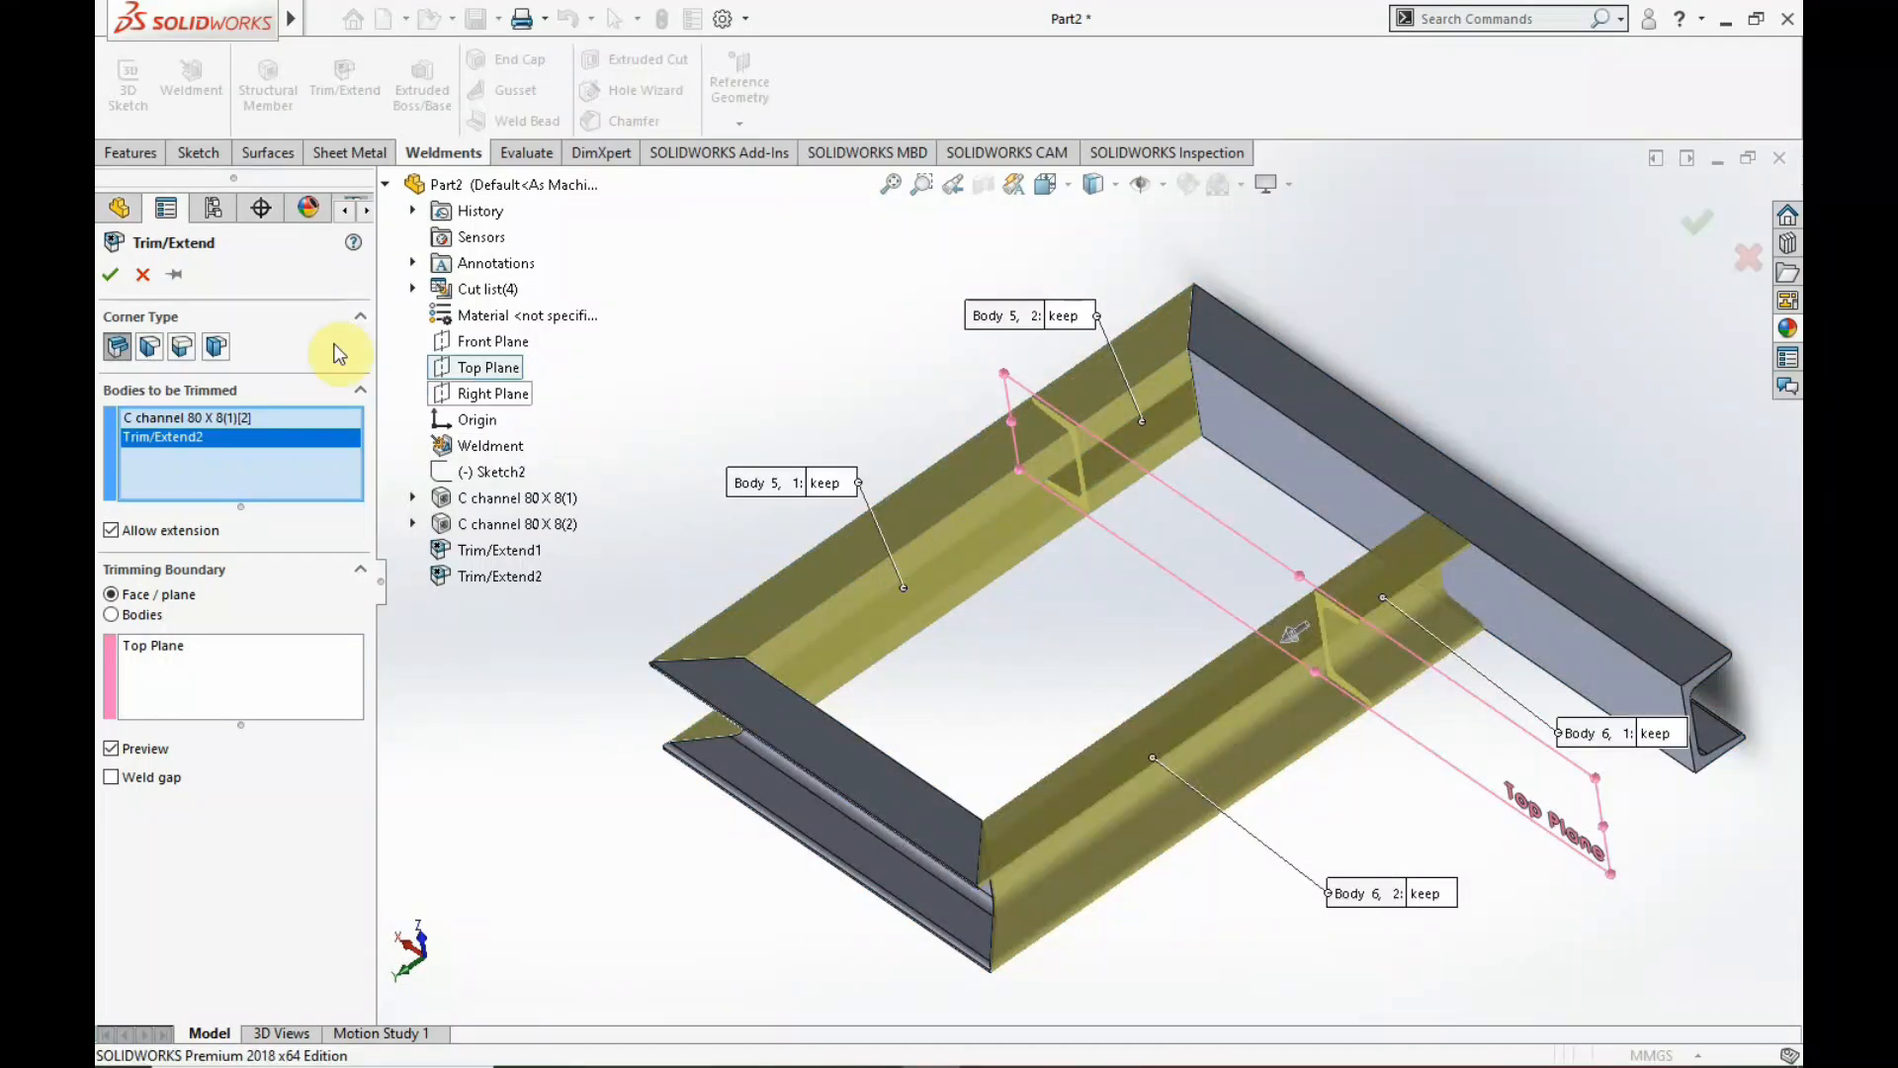
key("Return")
- Examine the Top Plane cuts in the two parallel channels and the separate segments on either side
scroll(1204, 556, "down", 3)
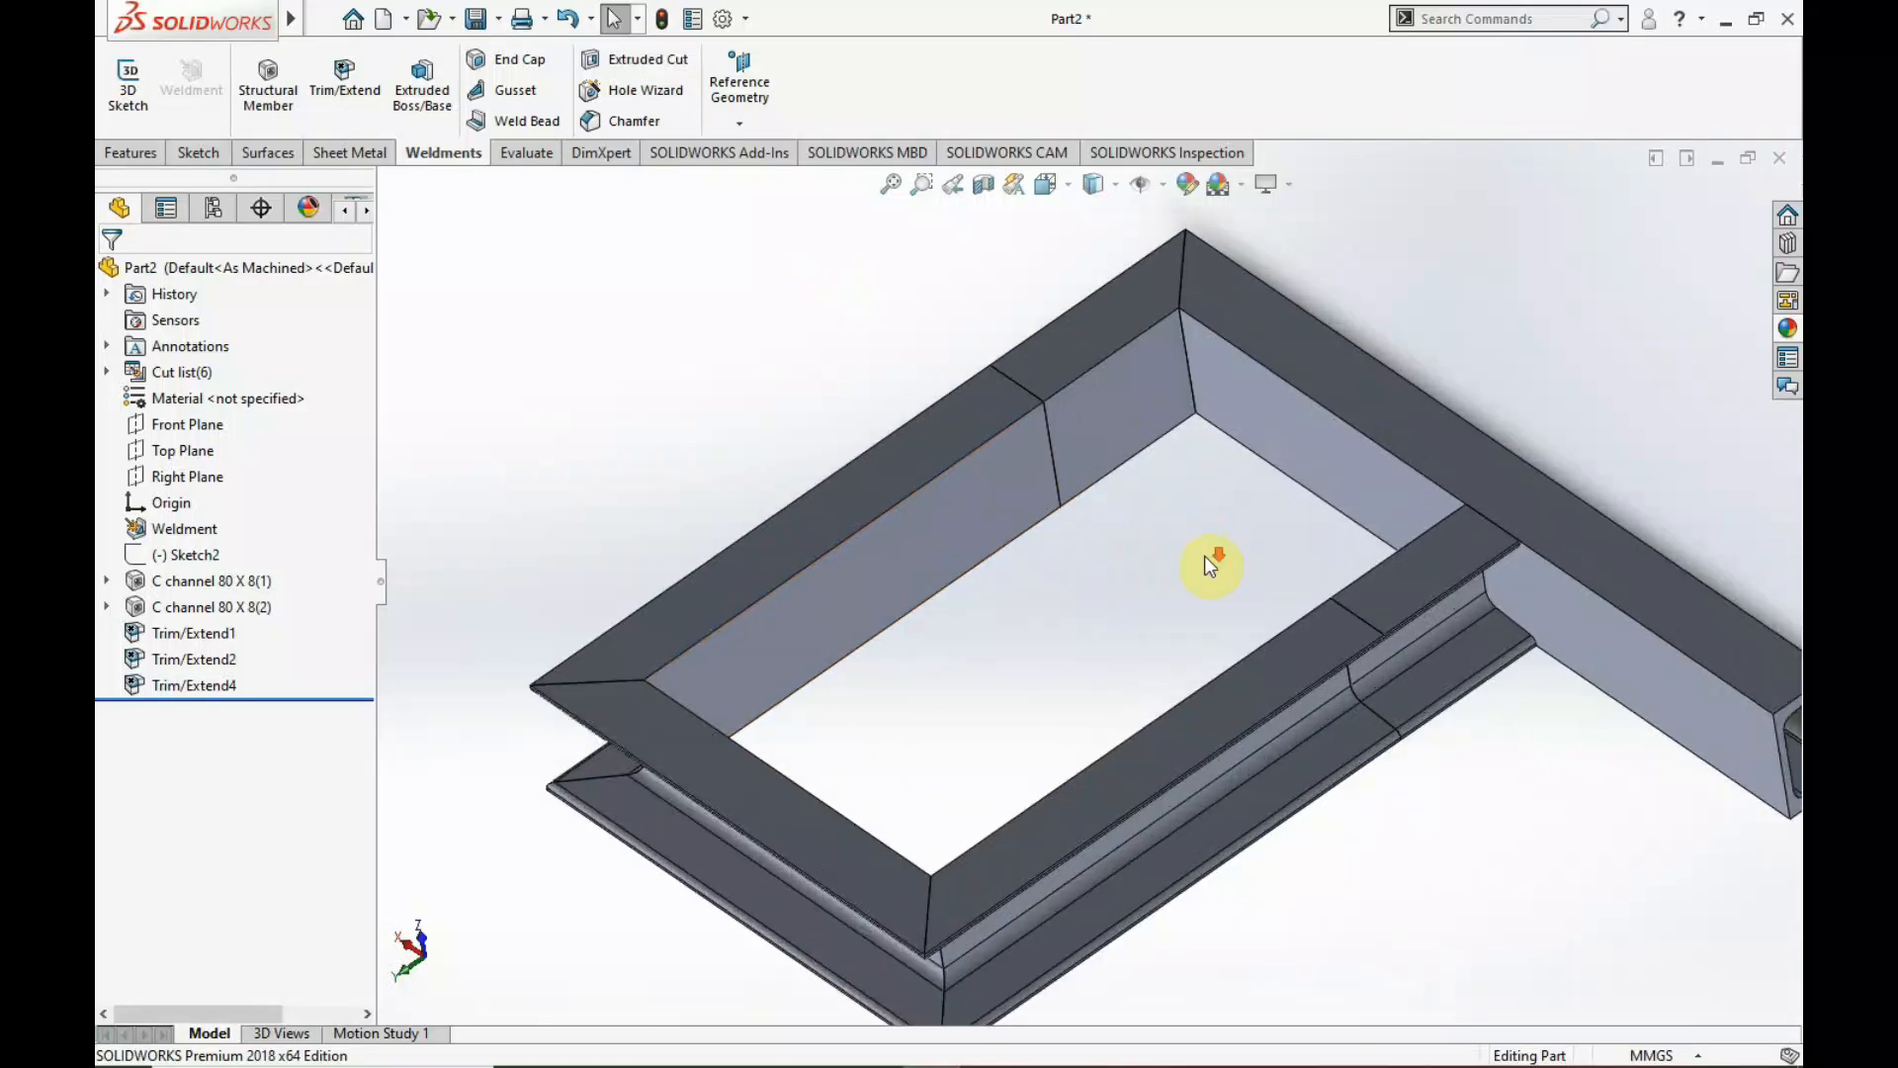
scroll(1231, 609, "up", 3)
scroll(1028, 477, "down", 5)
scroll(1028, 477, "down", 5)
scroll(1025, 458, "up", 3)
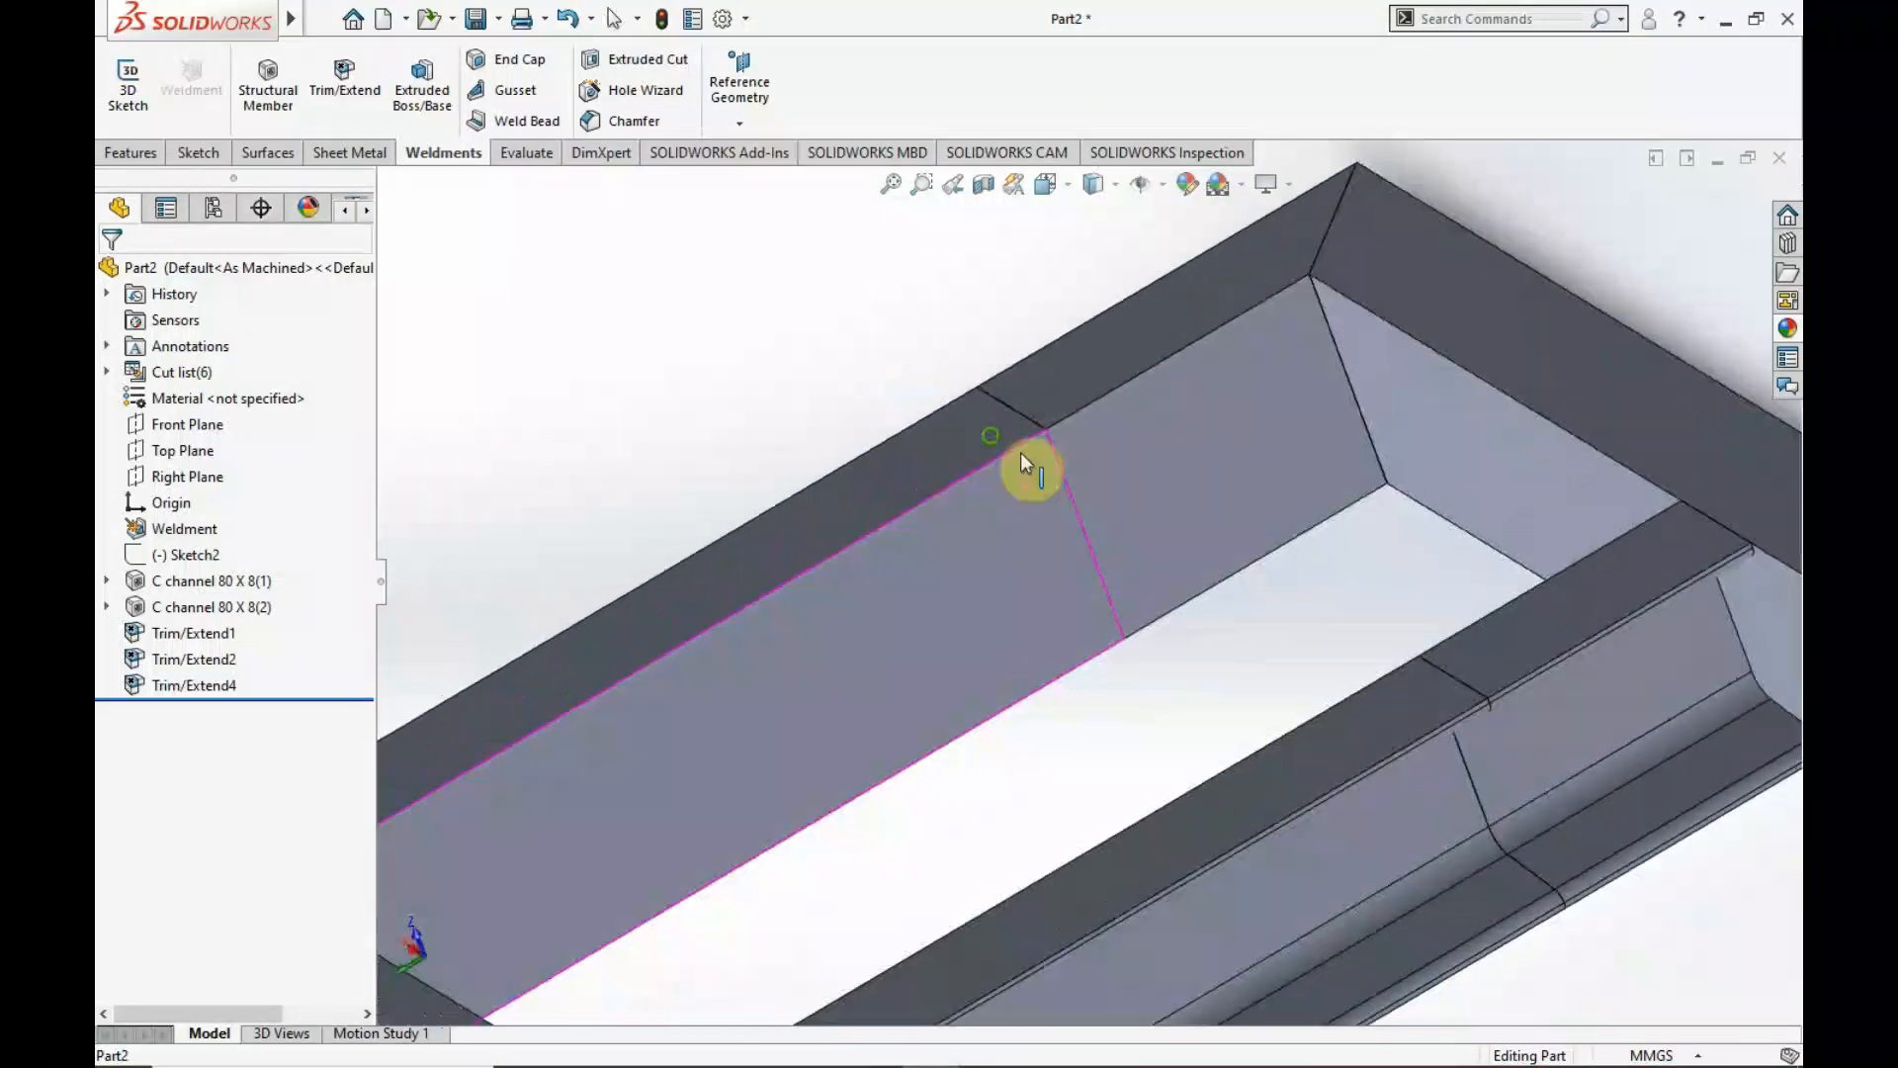
scroll(1093, 458, "down", 4)
left_click(1135, 461)
scroll(1133, 453, "up", 4)
left_click(1267, 698)
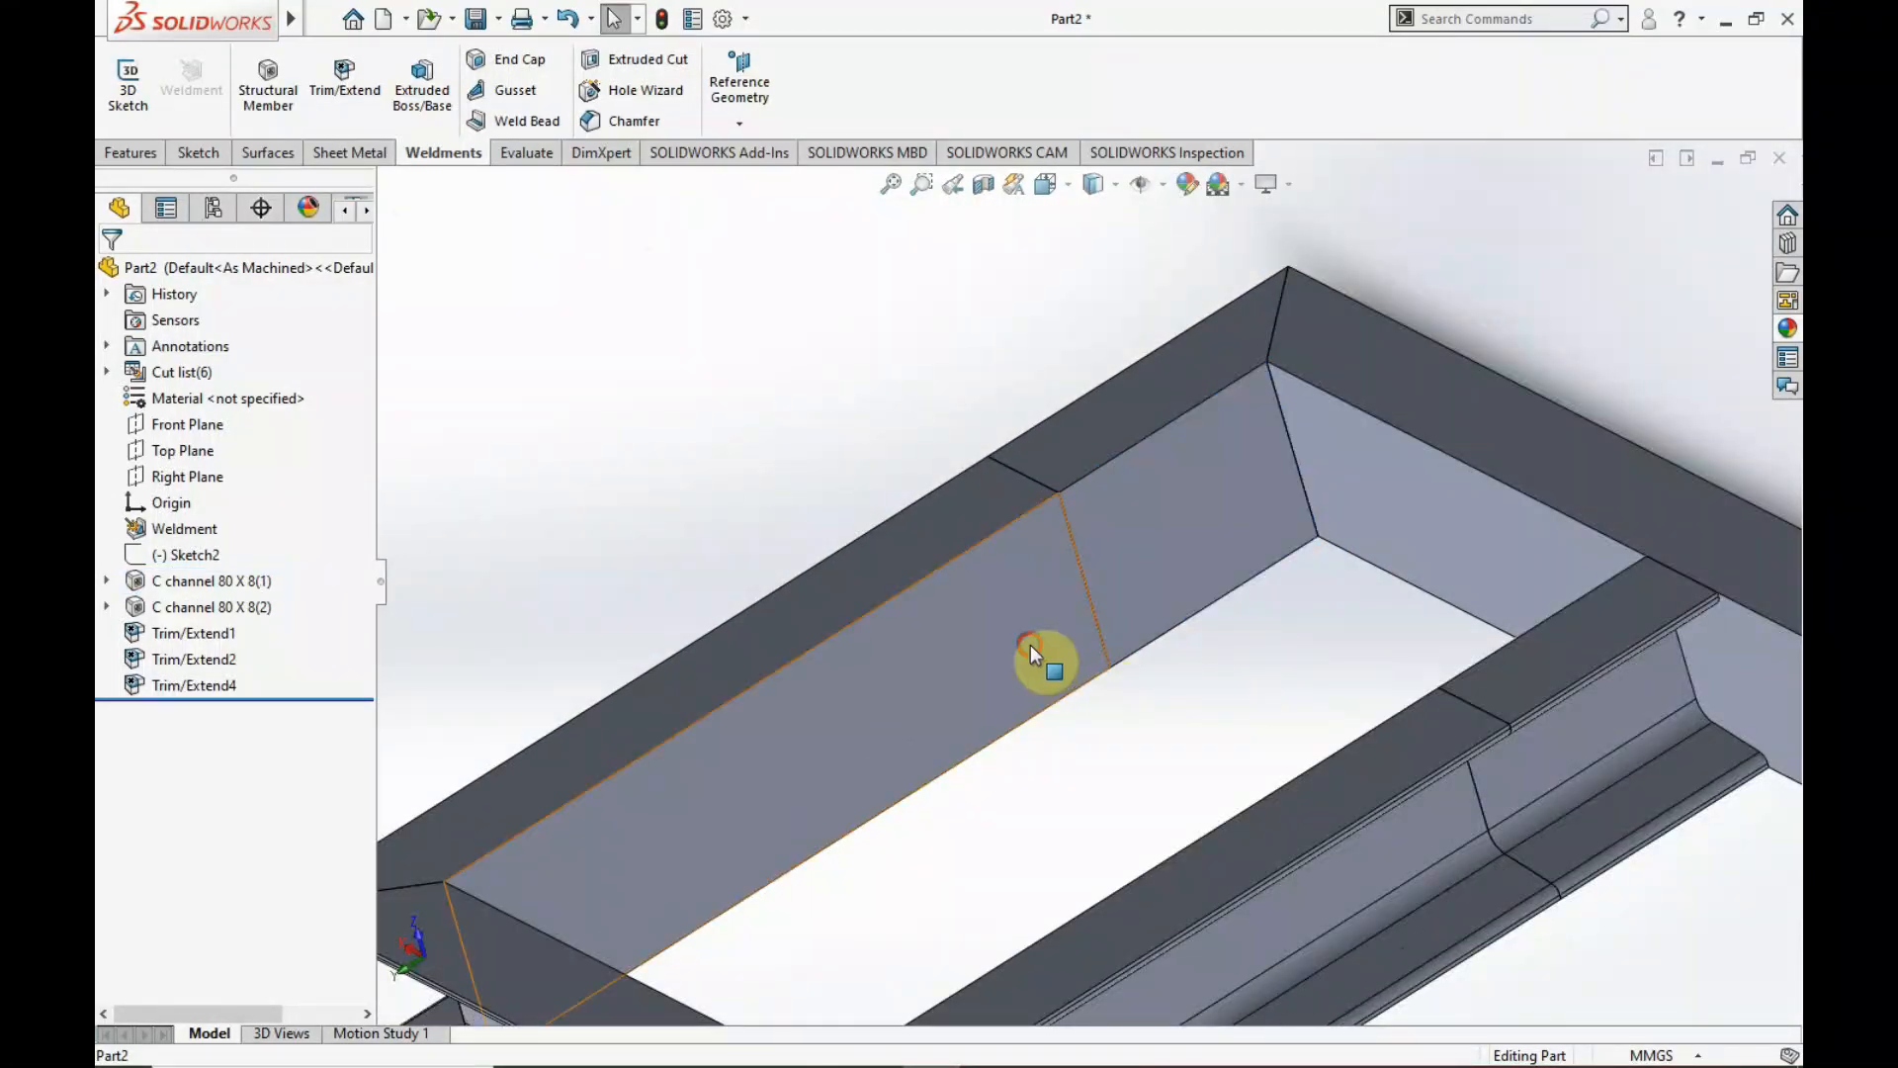
left_click(1030, 645)
scroll(1176, 584, "down", 3)
scroll(1163, 608, "up", 5)
middle_click_drag(1163, 609, 1001, 664)
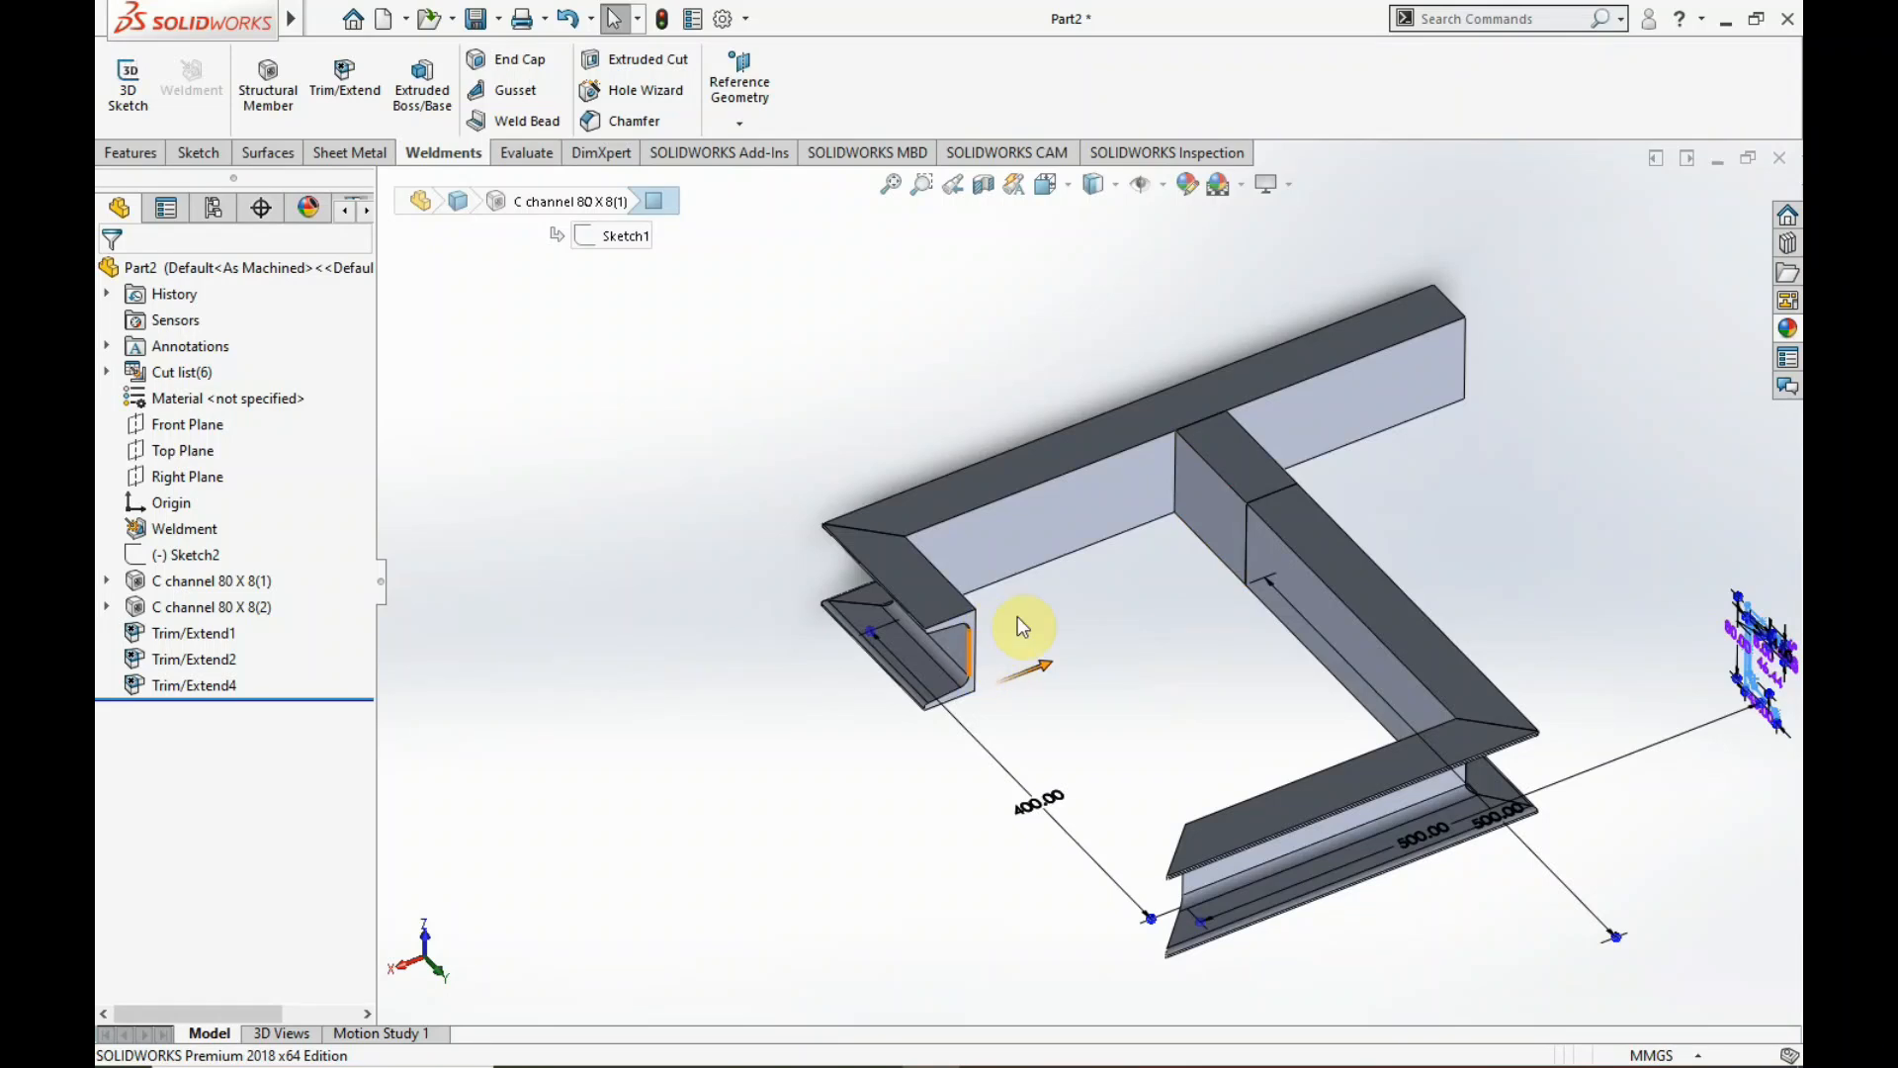
left_click(1191, 719)
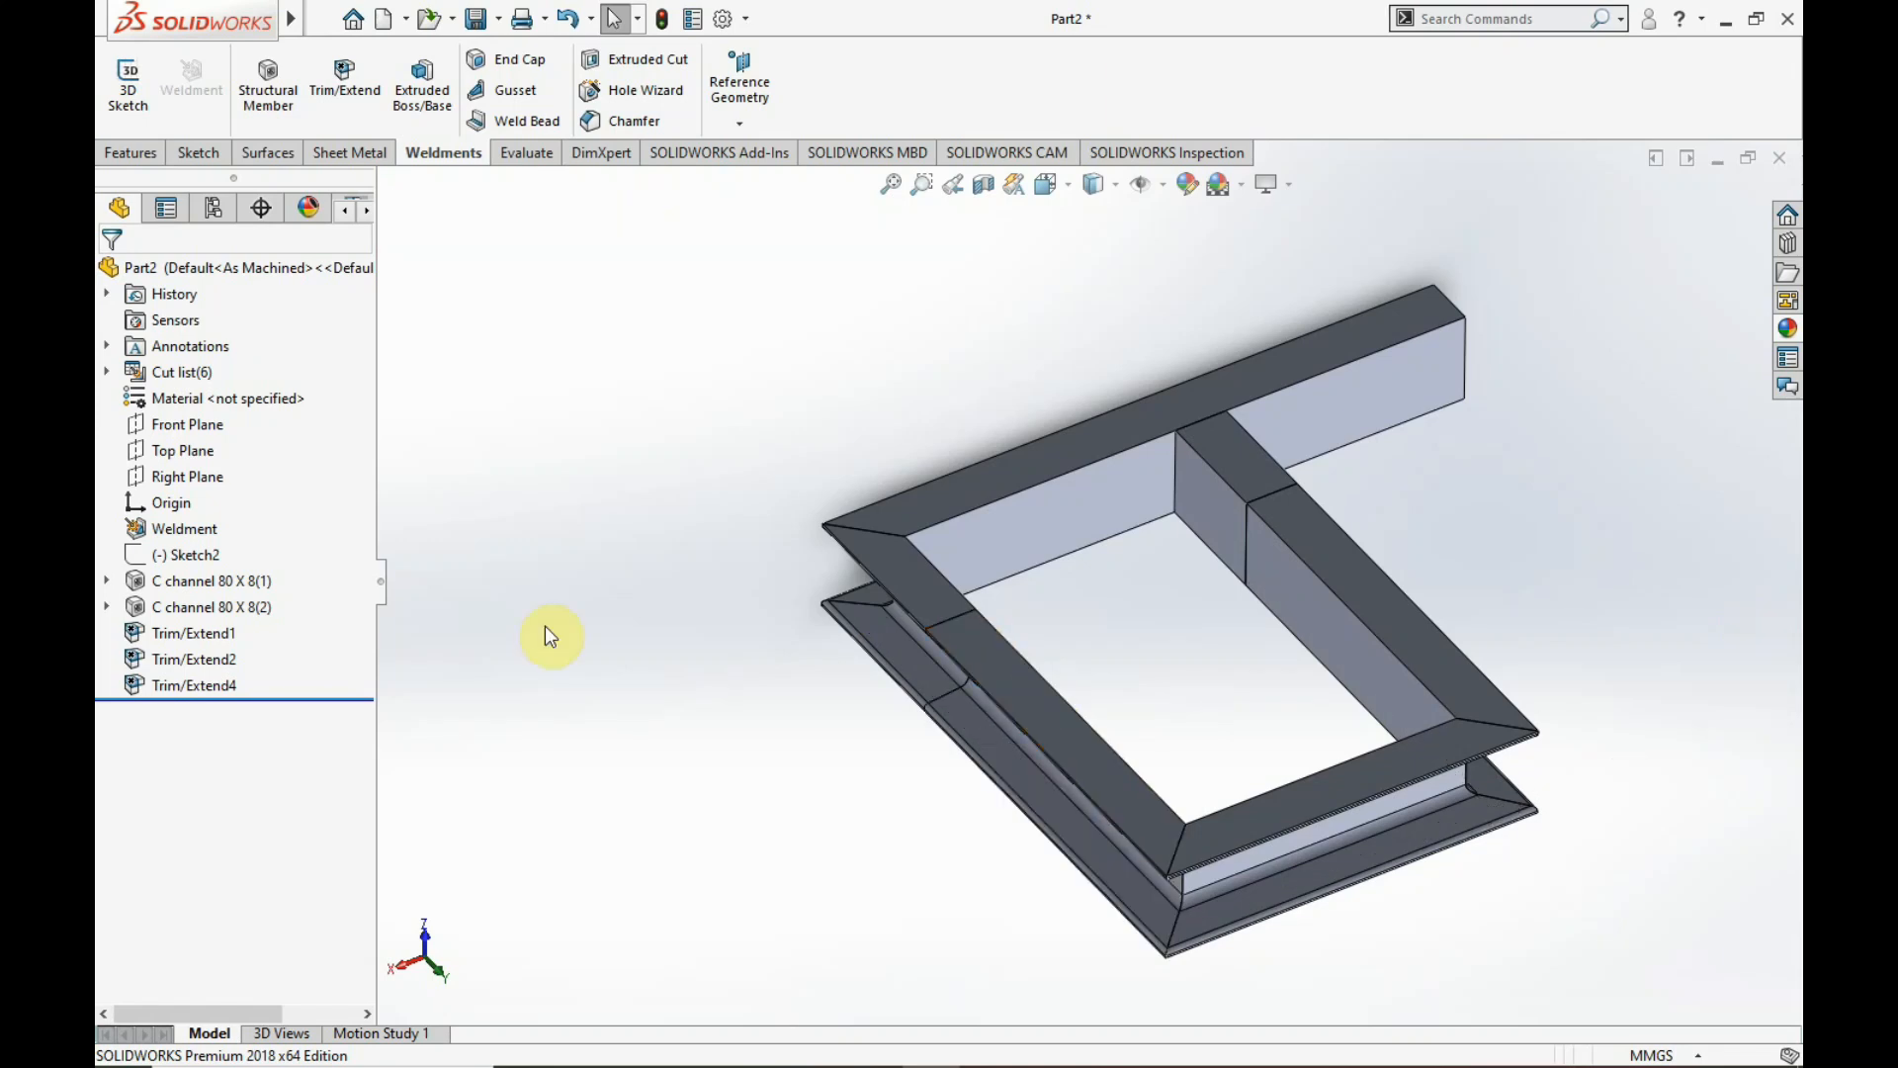
middle_click_drag(570, 644, 1060, 400)
- Delete the Trim/Extend4 feature that splits the two parallel channels at the Top Plane
left_click(206, 686)
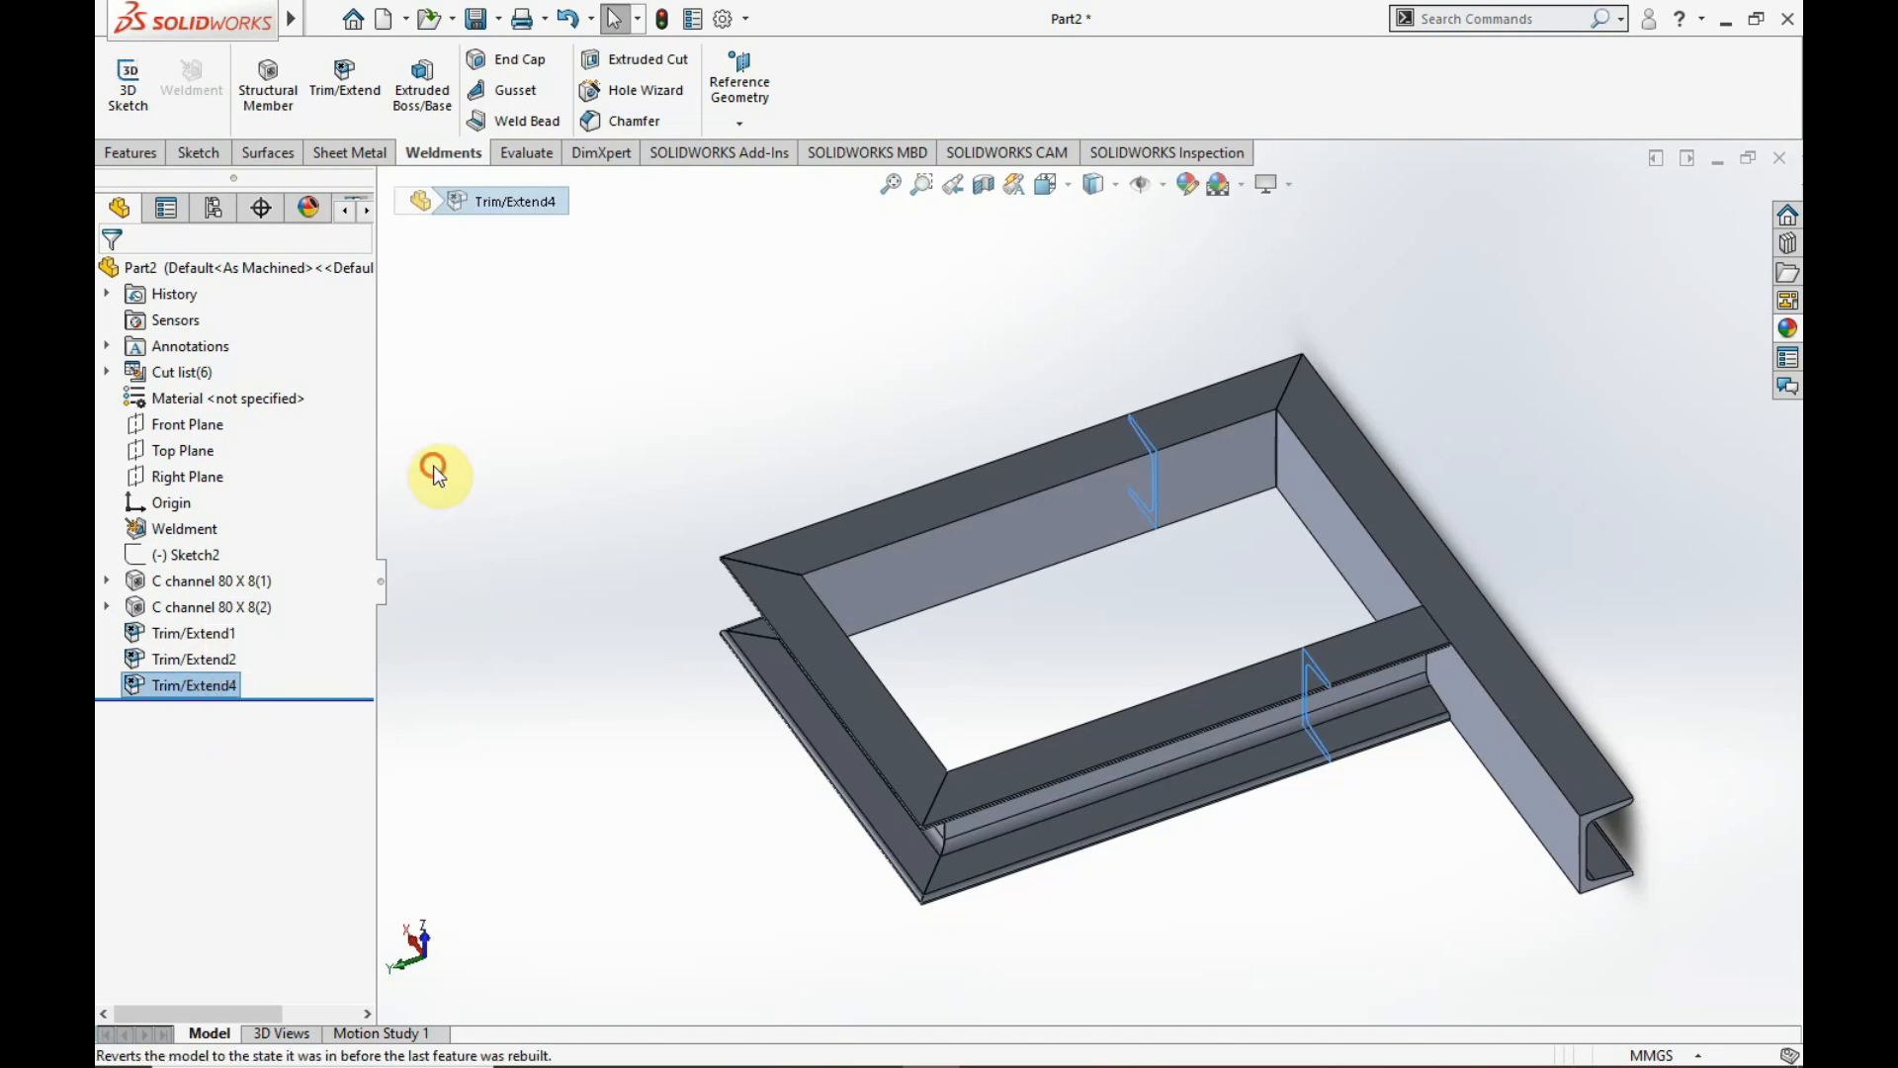
left_click(424, 466)
left_click(227, 687)
key("Delete")
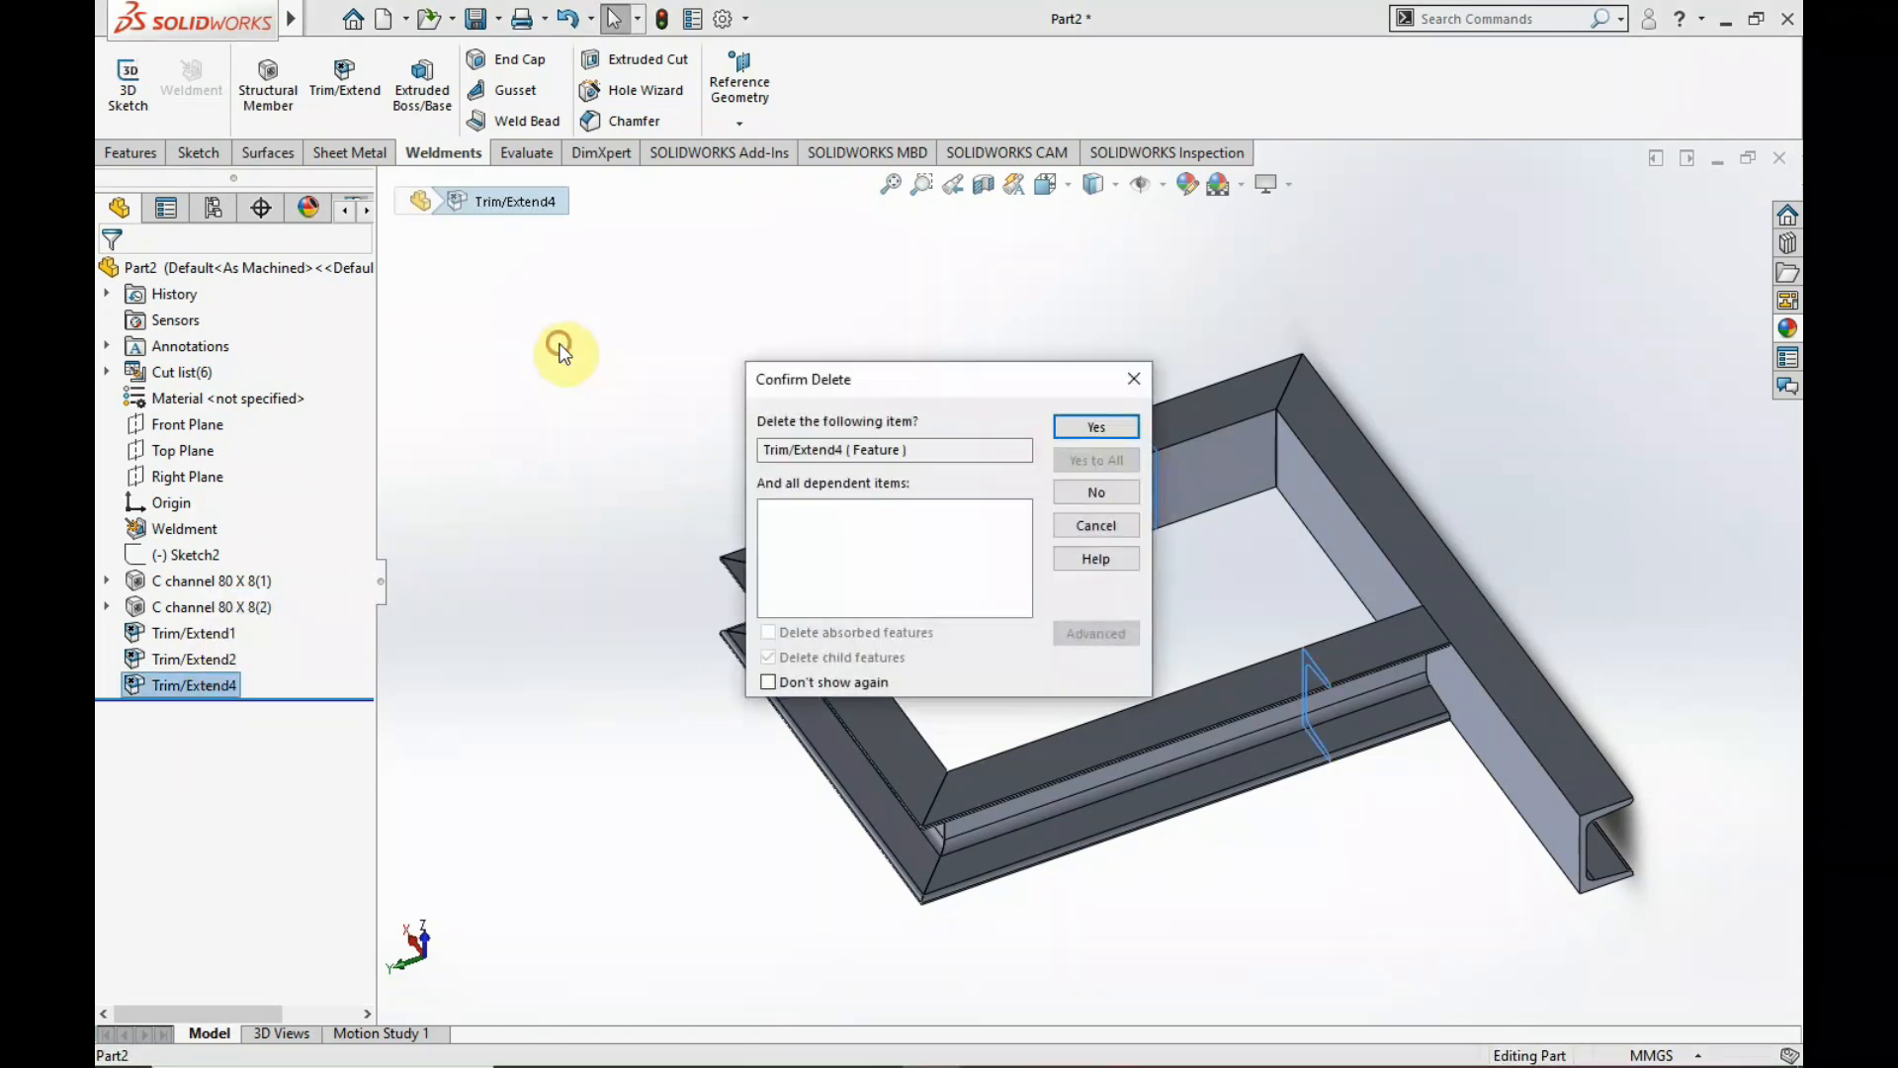
left_click(1095, 426)
- Review the Trim/Extend2 settings without changing them, close the feature, and examine the frame's corners from several sides
left_click(200, 661)
left_click(223, 578)
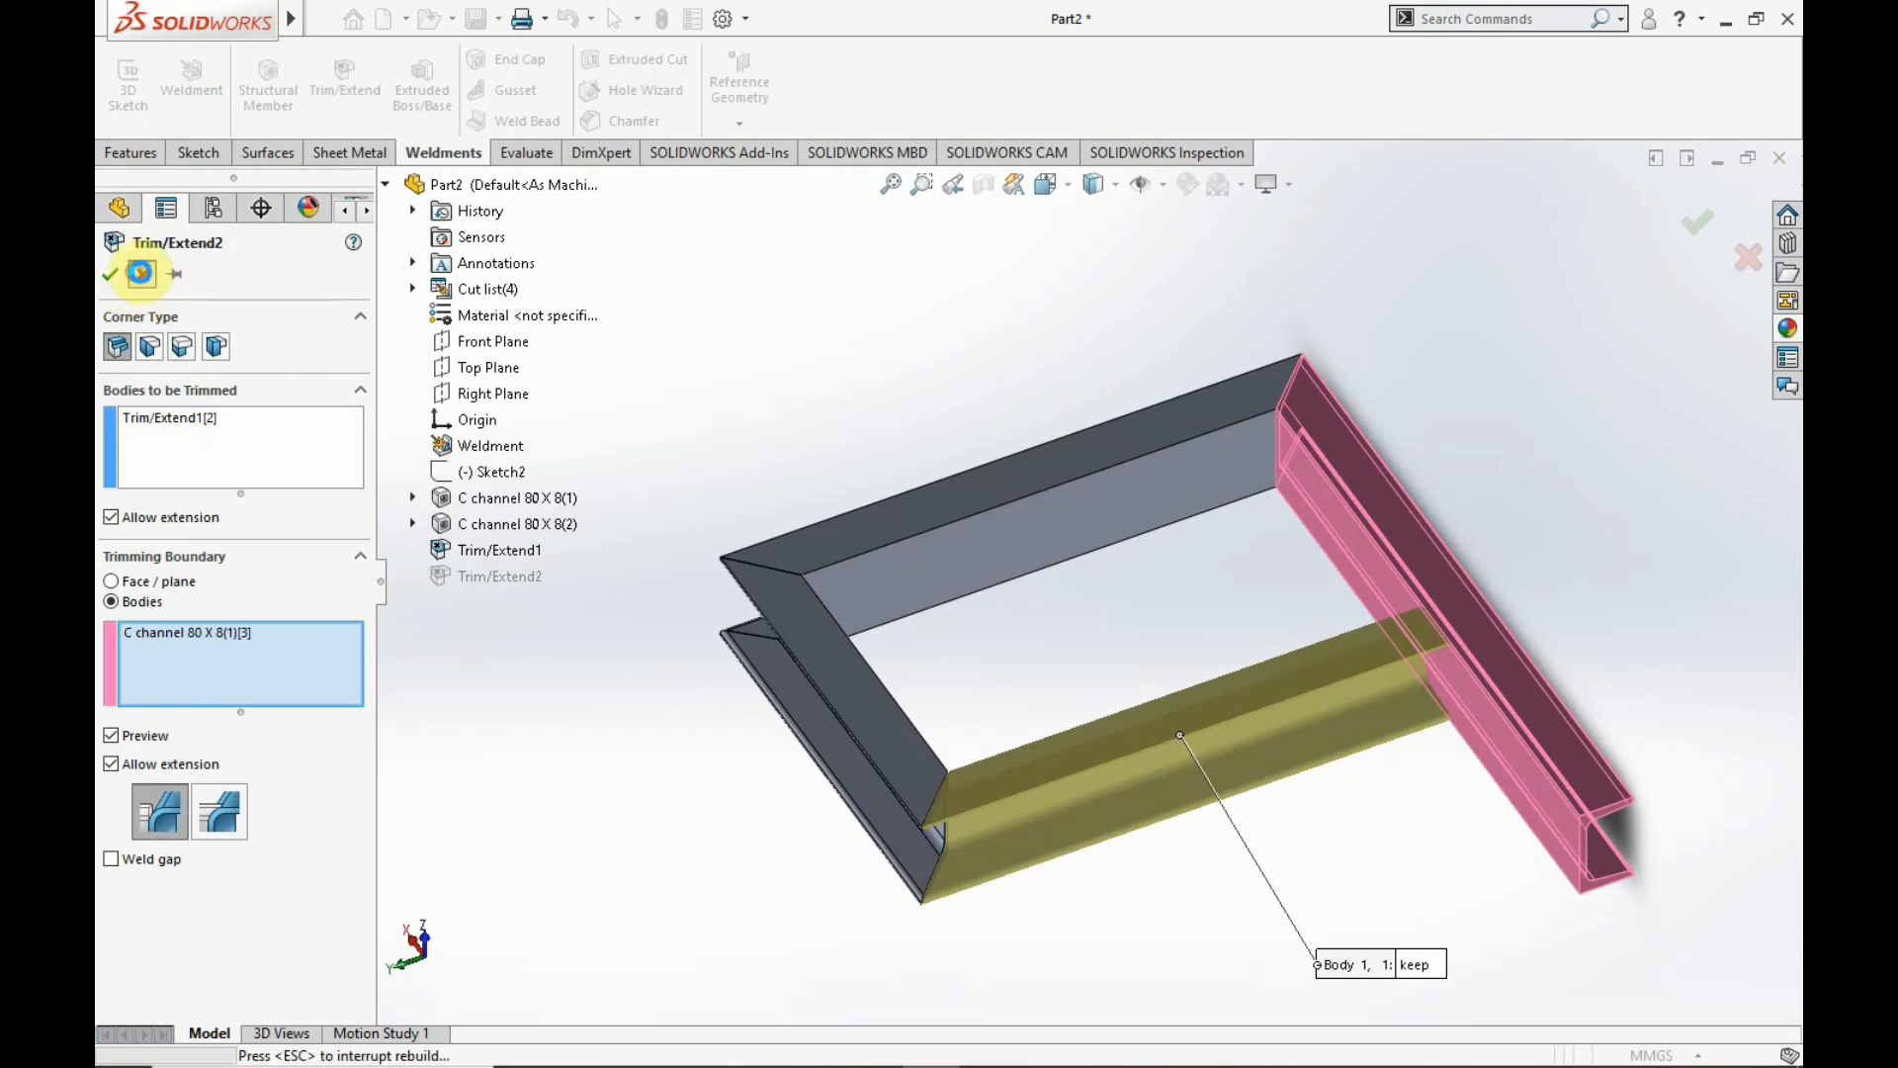
left_click(110, 273)
middle_click_drag(1149, 685, 712, 550)
scroll(949, 640, "down", 6)
middle_click_drag(870, 670, 898, 743)
scroll(890, 796, "up", 5)
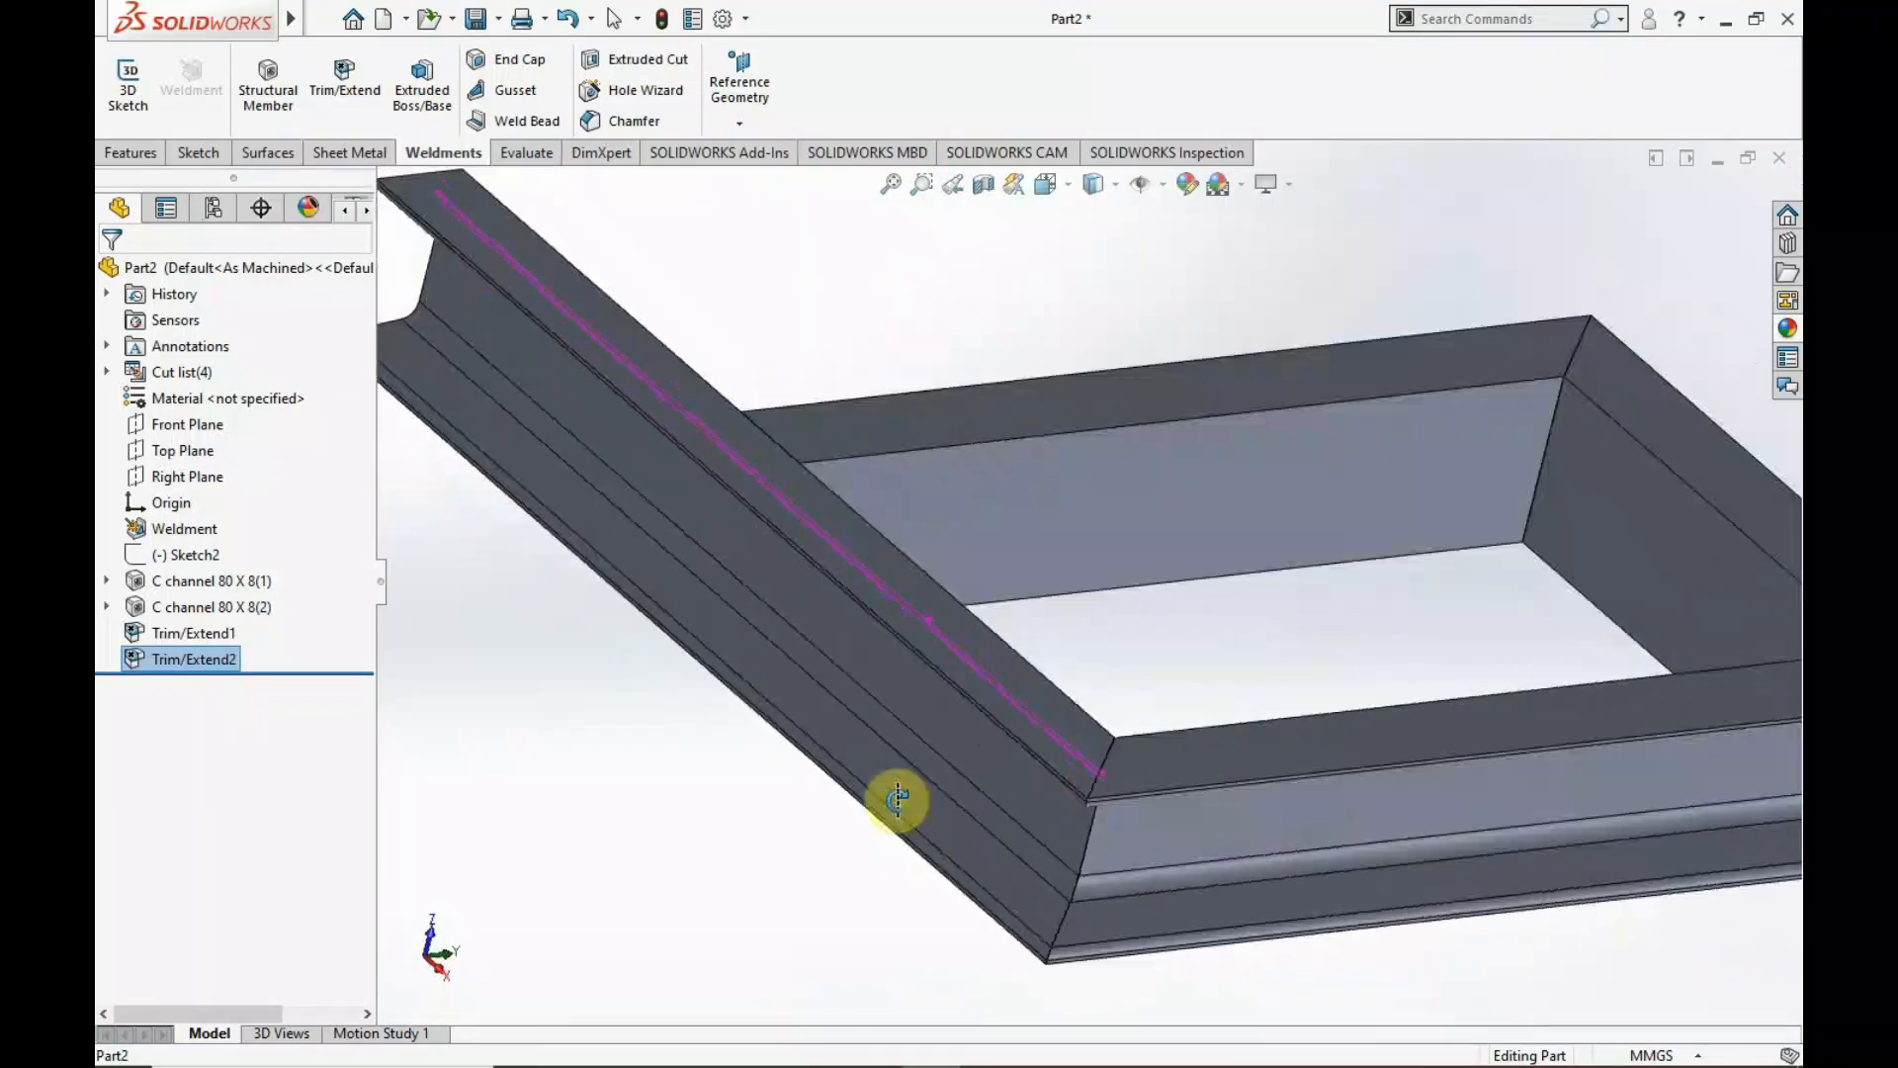
middle_click_drag(1216, 636, 1026, 585)
scroll(1018, 583, "down", 3)
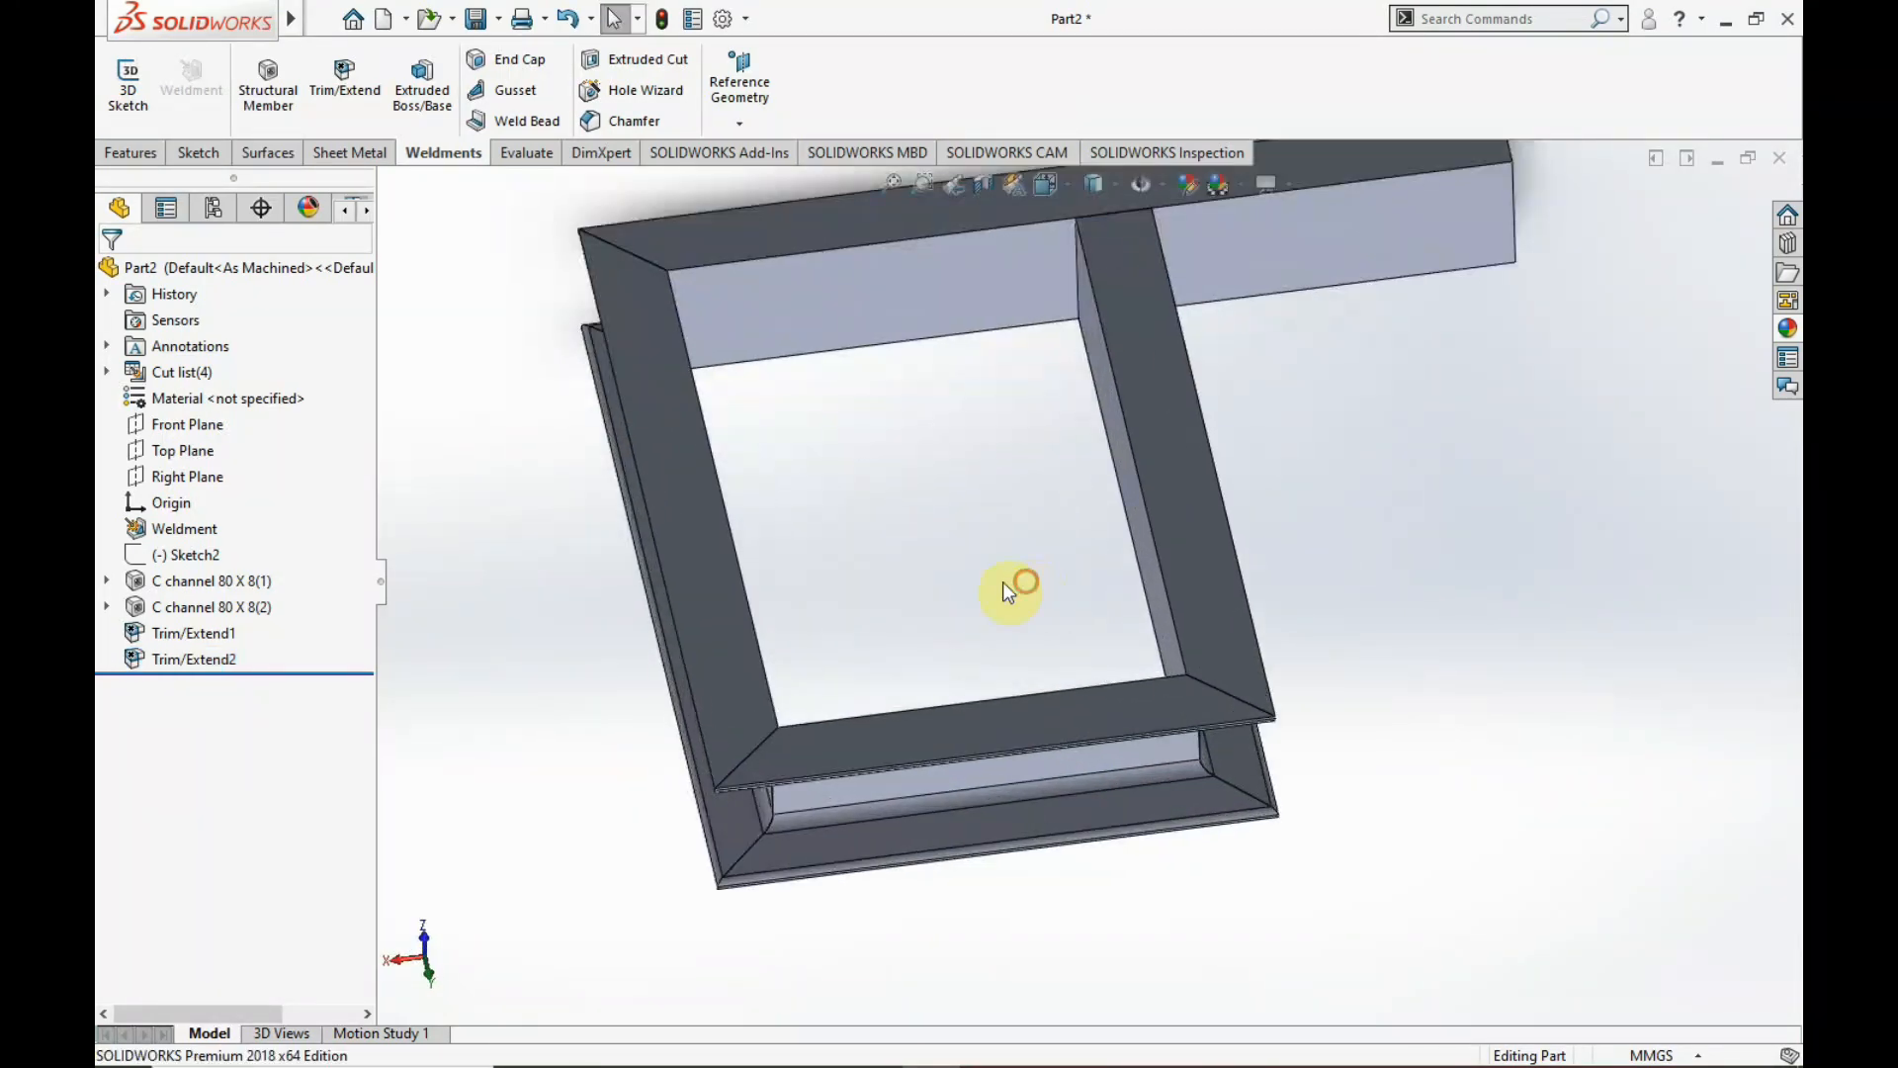
- Edit the Trim/Extend1 feature, set its corner type to End Trim, and inspect the preview of the crossing channels
left_click(208, 641)
left_click(227, 566)
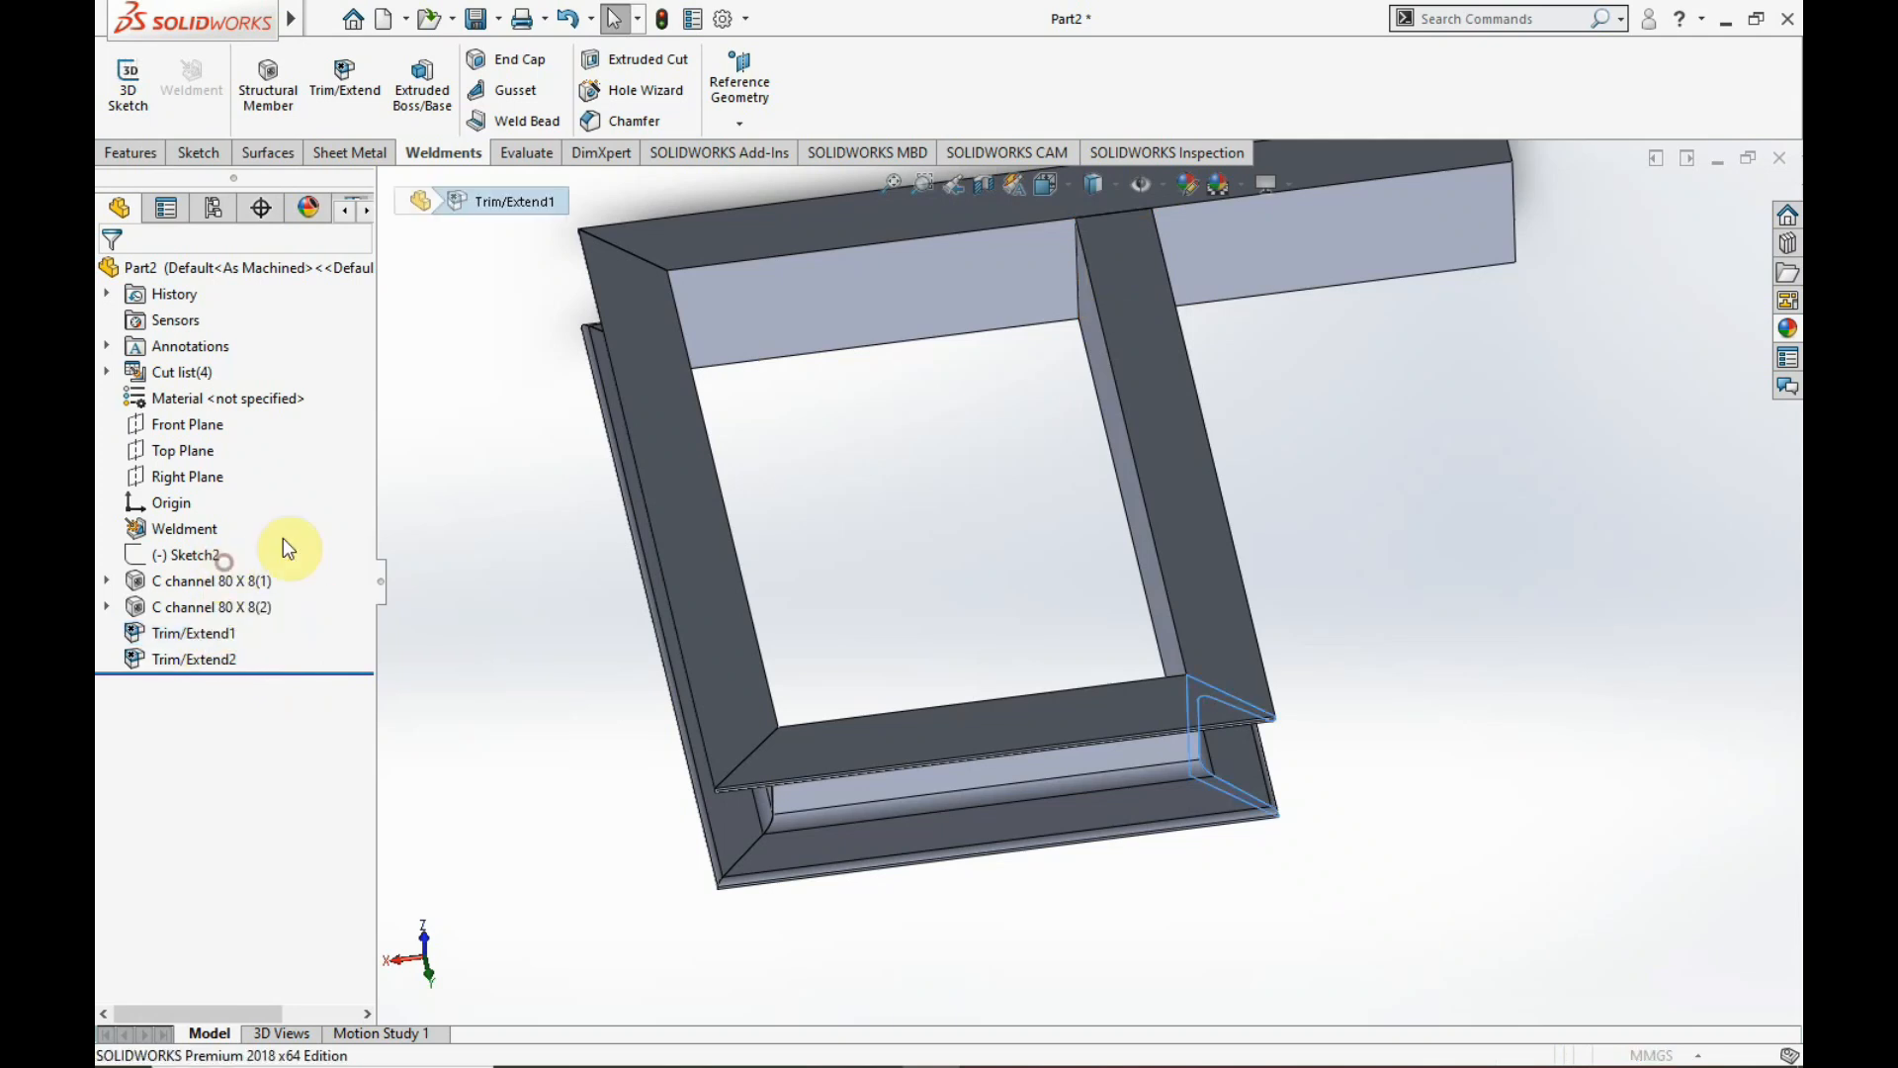
left_click(118, 346)
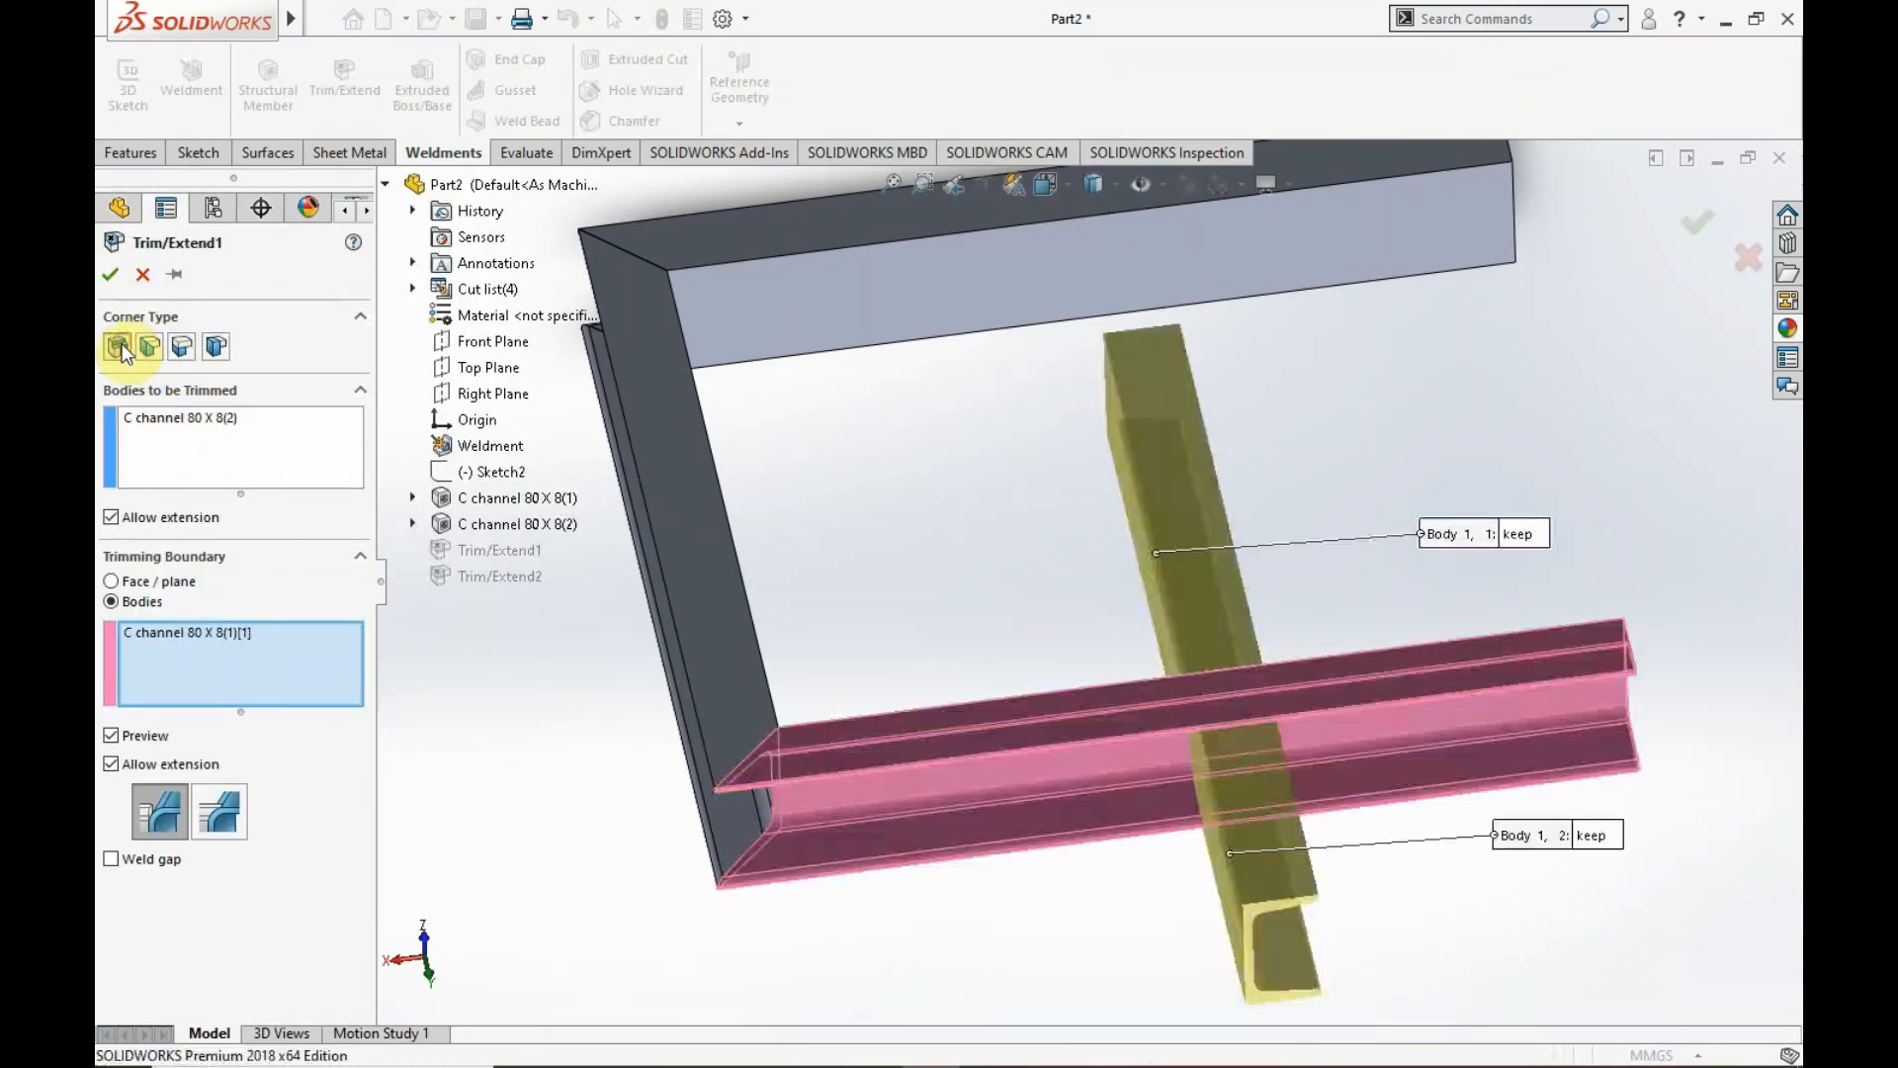
scroll(1256, 559, "down", 3)
scroll(1170, 649, "up", 3)
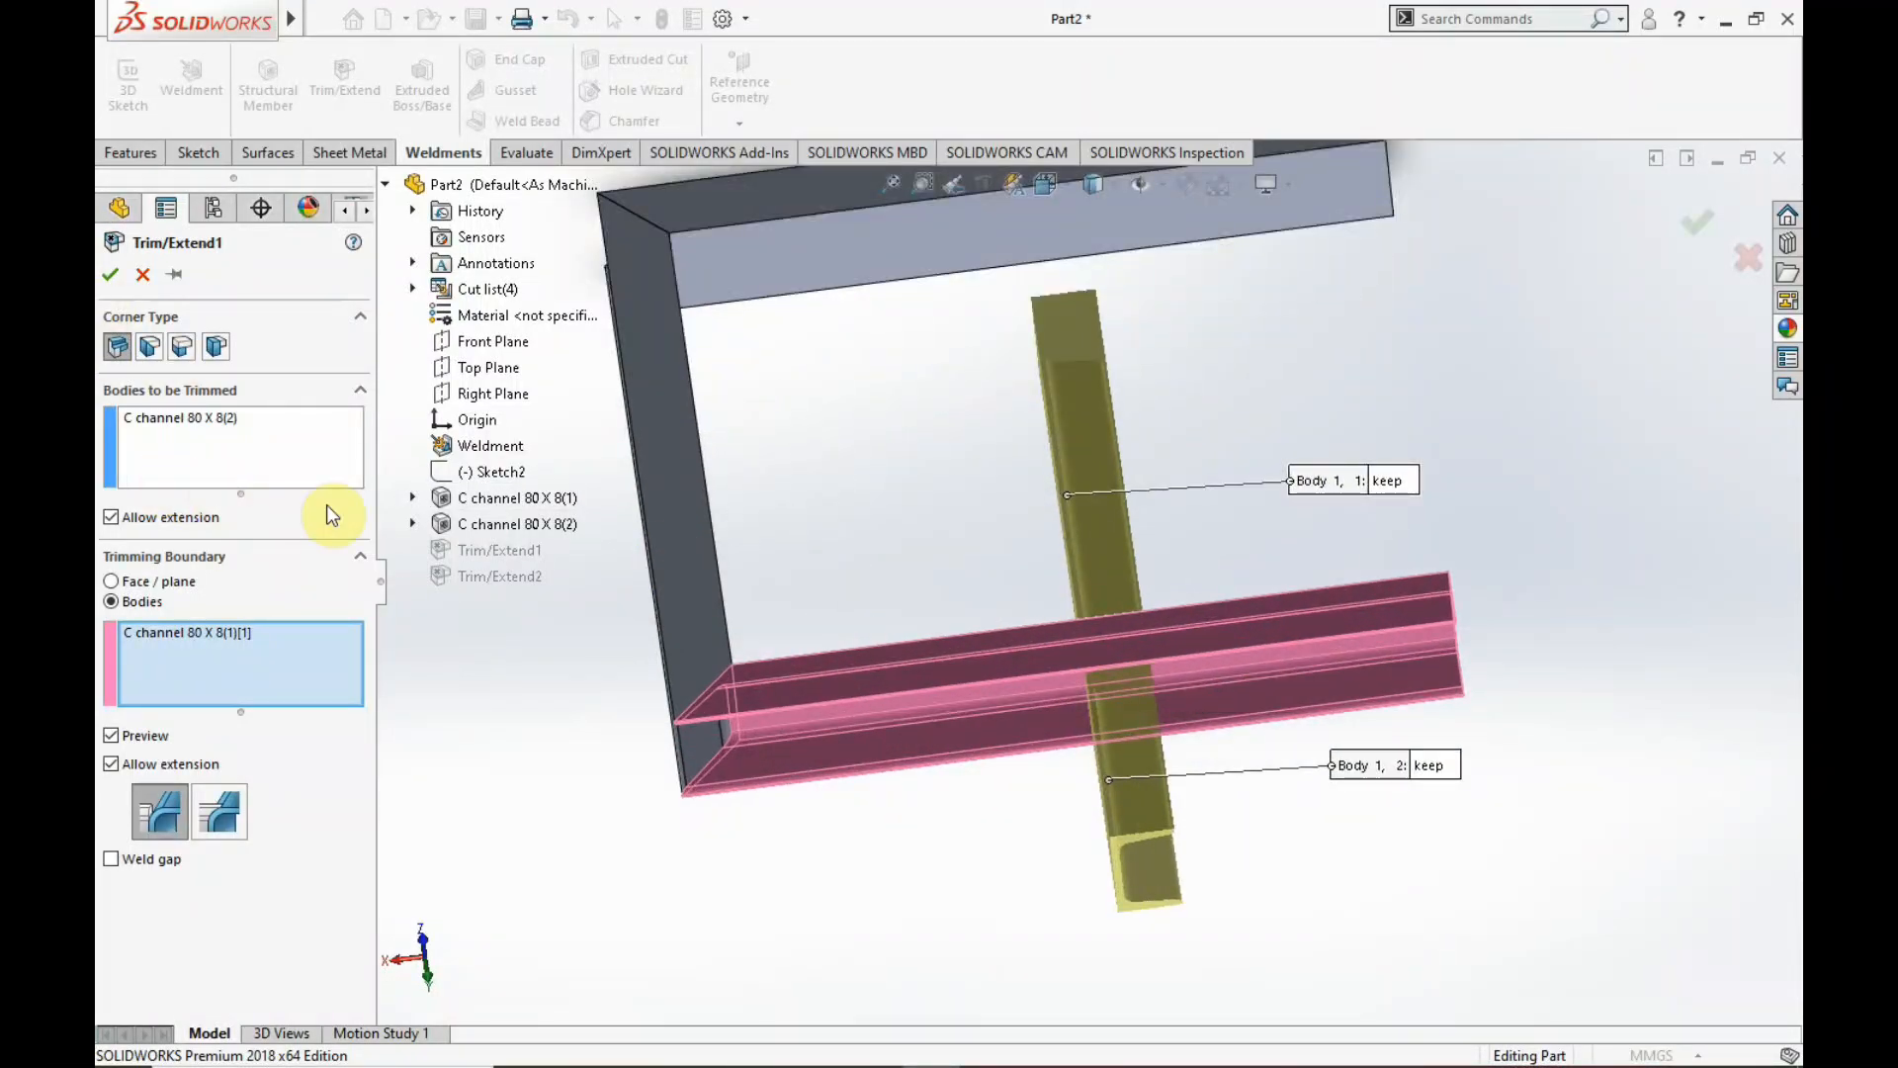
- Compare the coped and simple cut previews in Trim/Extend1 where the two channels cross, leaving the coped cut selected
left_click(228, 827)
middle_click_drag(1236, 751, 922, 558)
scroll(922, 526, "down", 4)
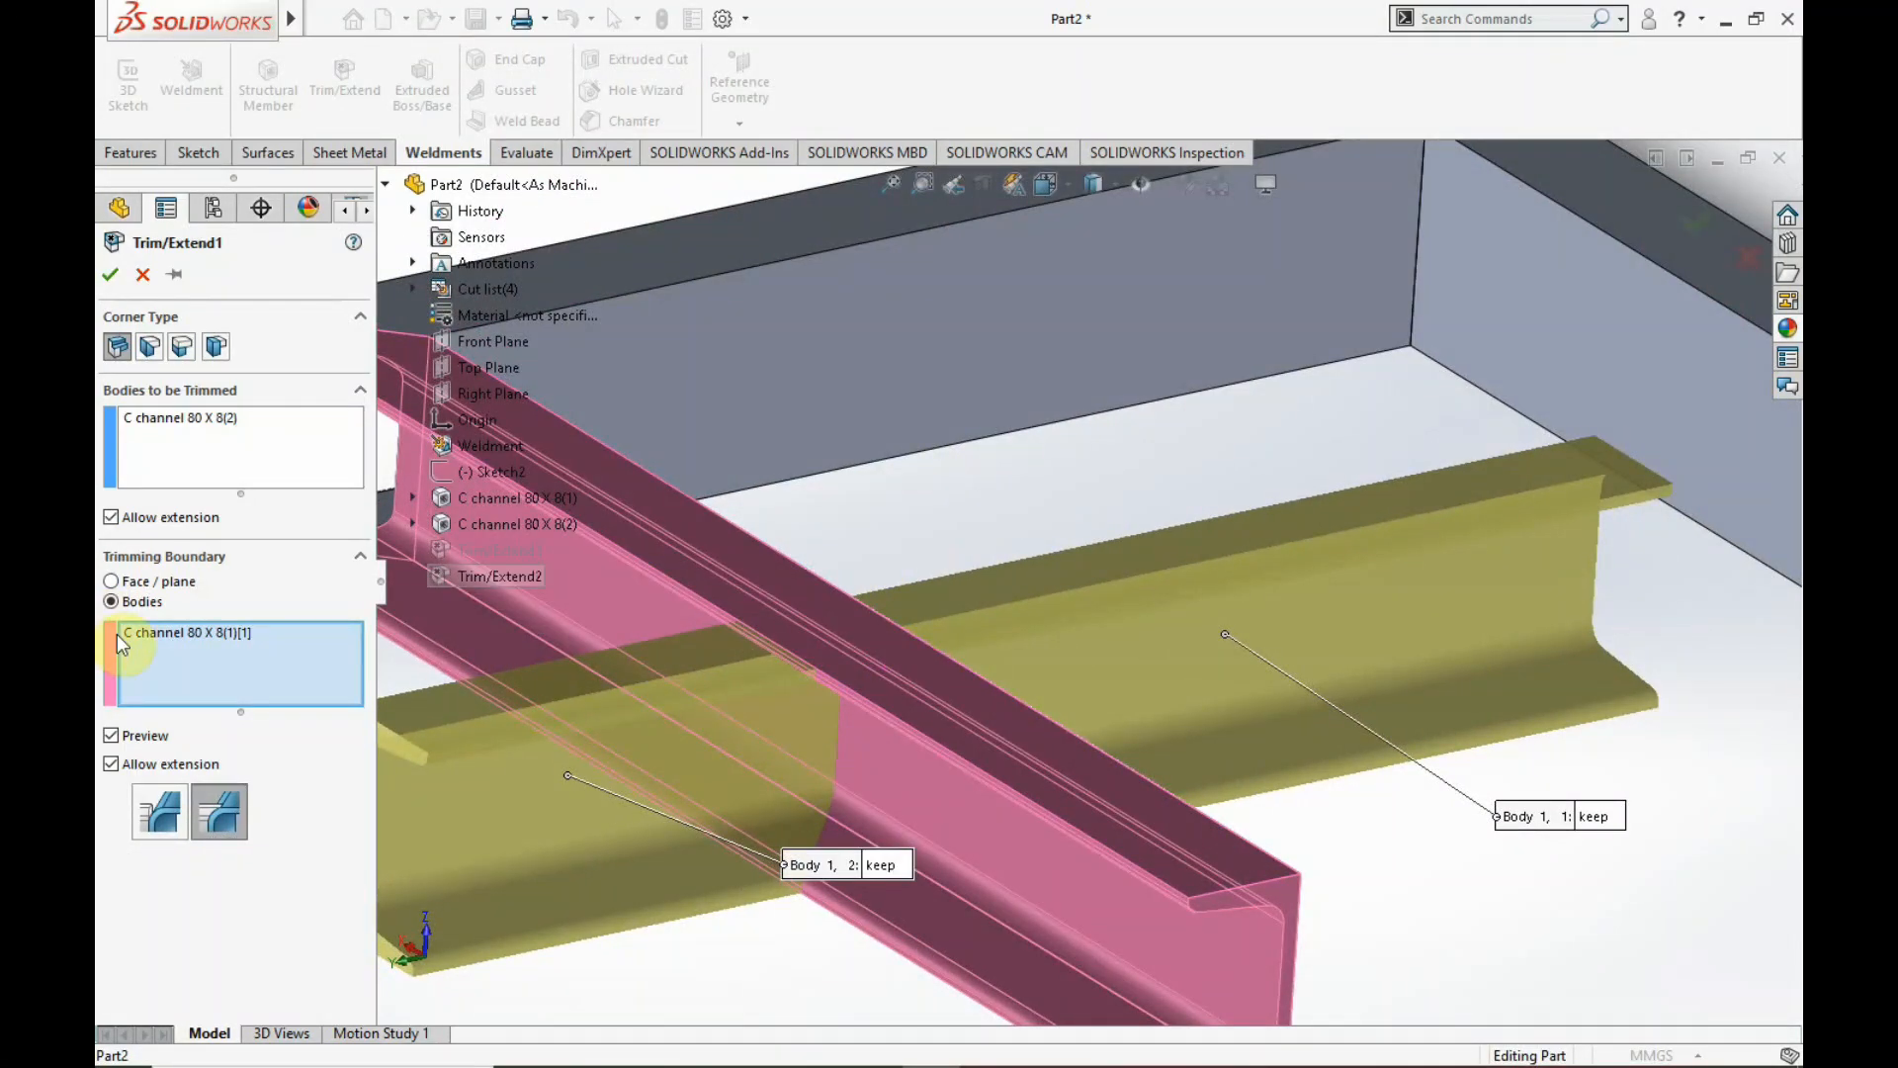
left_click(159, 811)
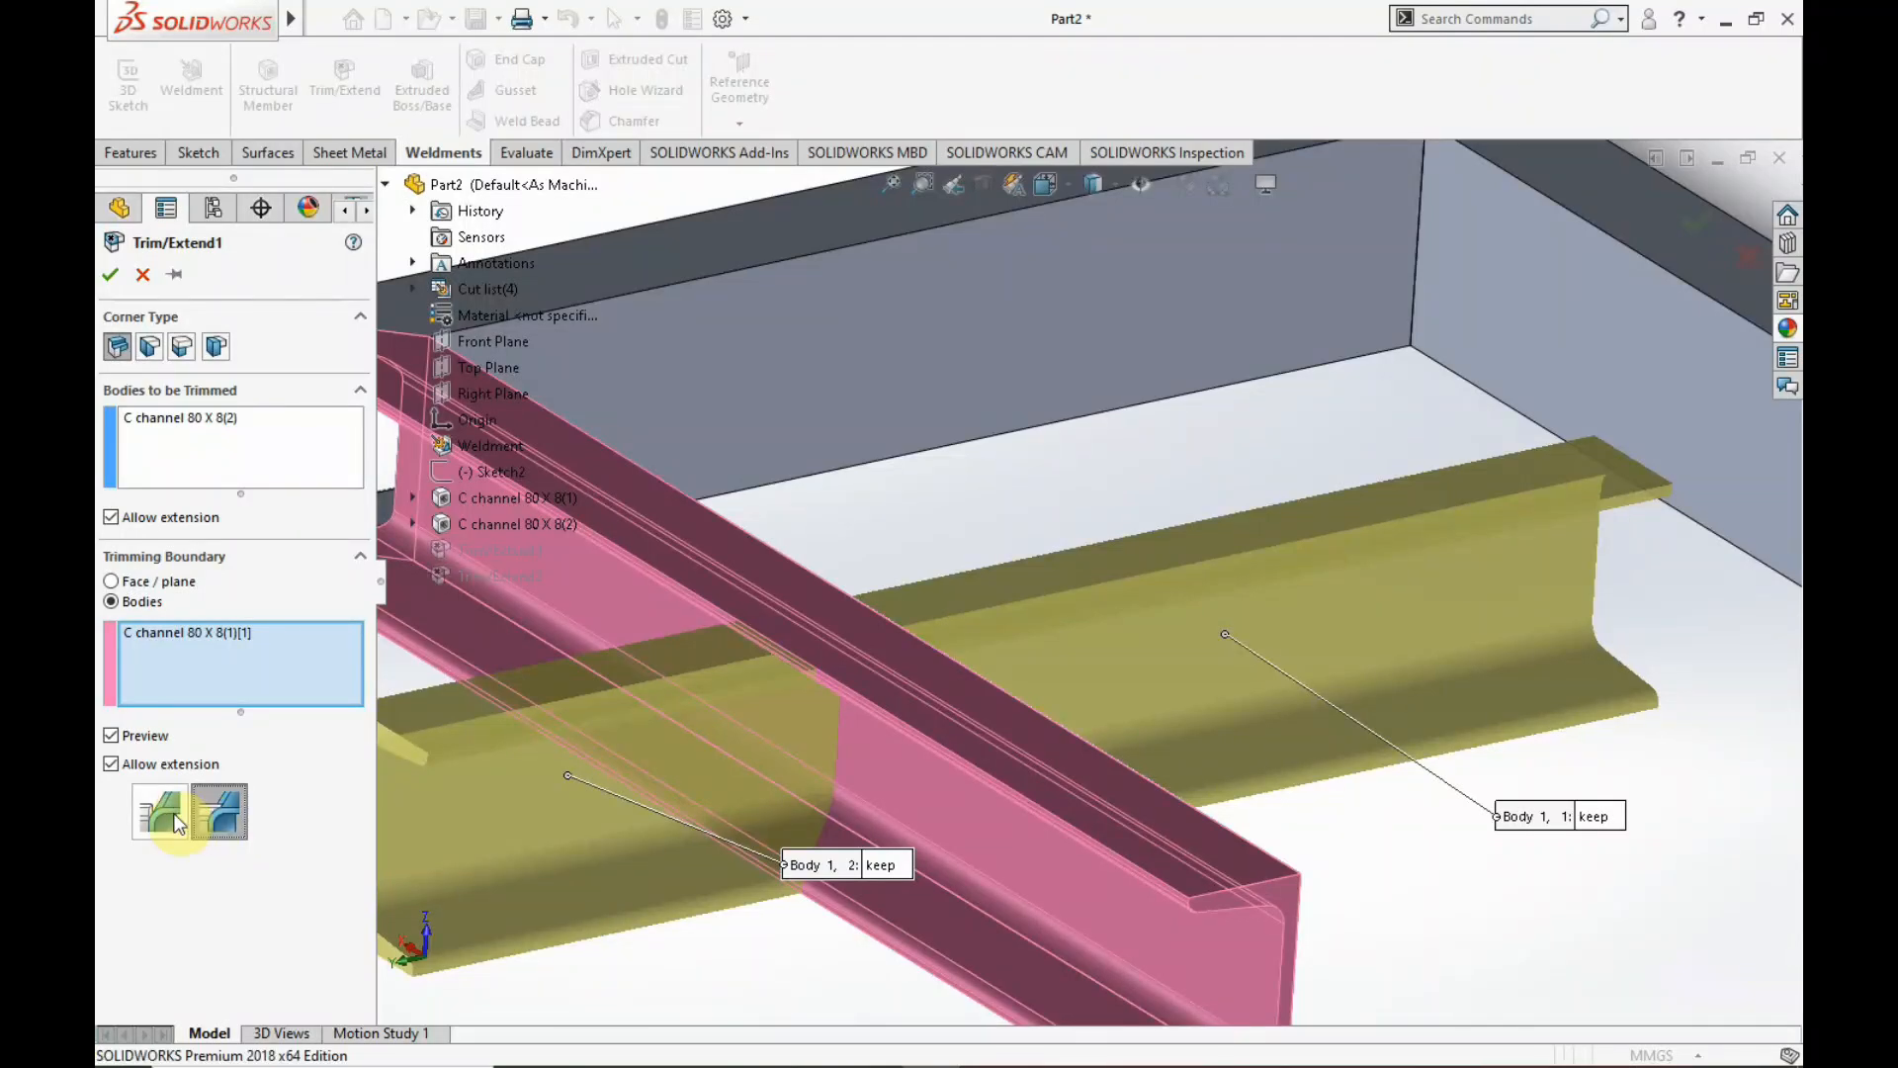
left_click(235, 819)
scroll(913, 738, "up", 3)
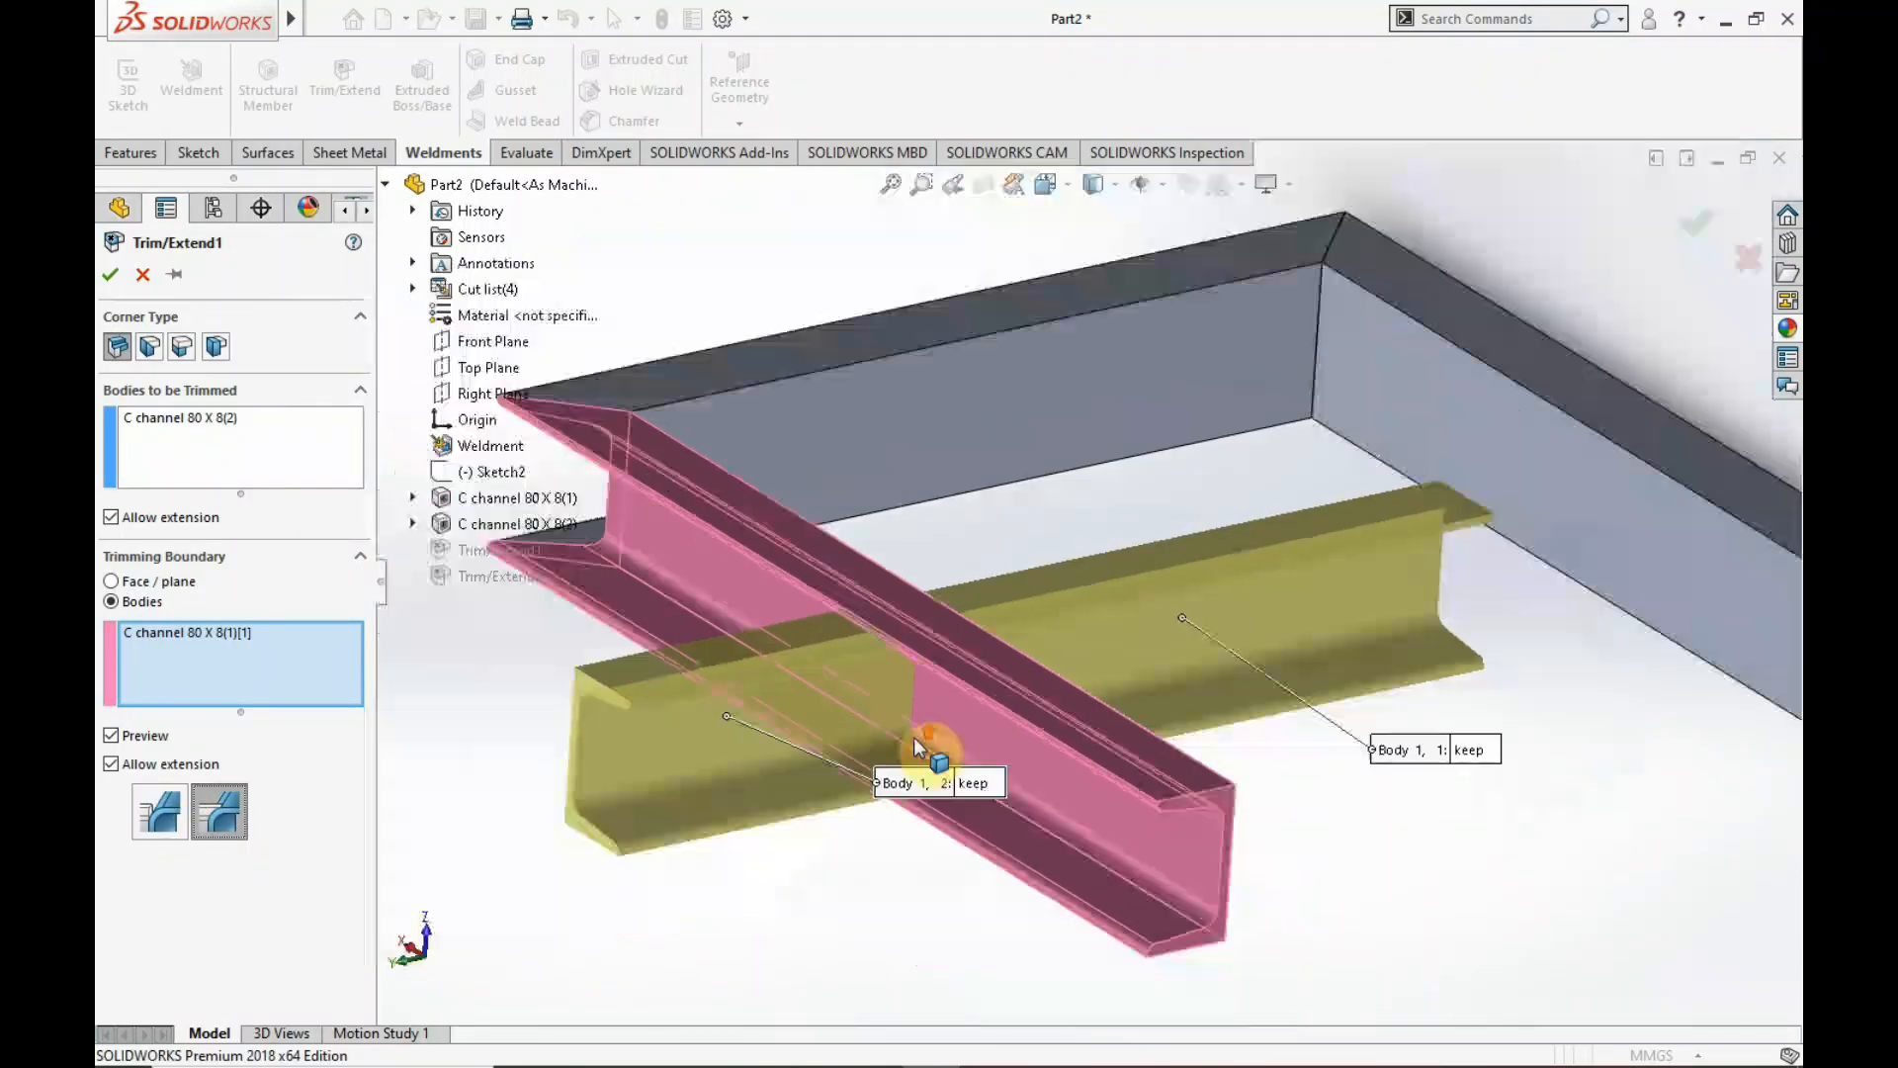
scroll(967, 629, "down", 5)
middle_click_drag(967, 628, 1001, 652)
scroll(1035, 651, "down", 3)
- Set the cut to simple and examine the trimmed channel's end inside the boundary channel
left_click(172, 826)
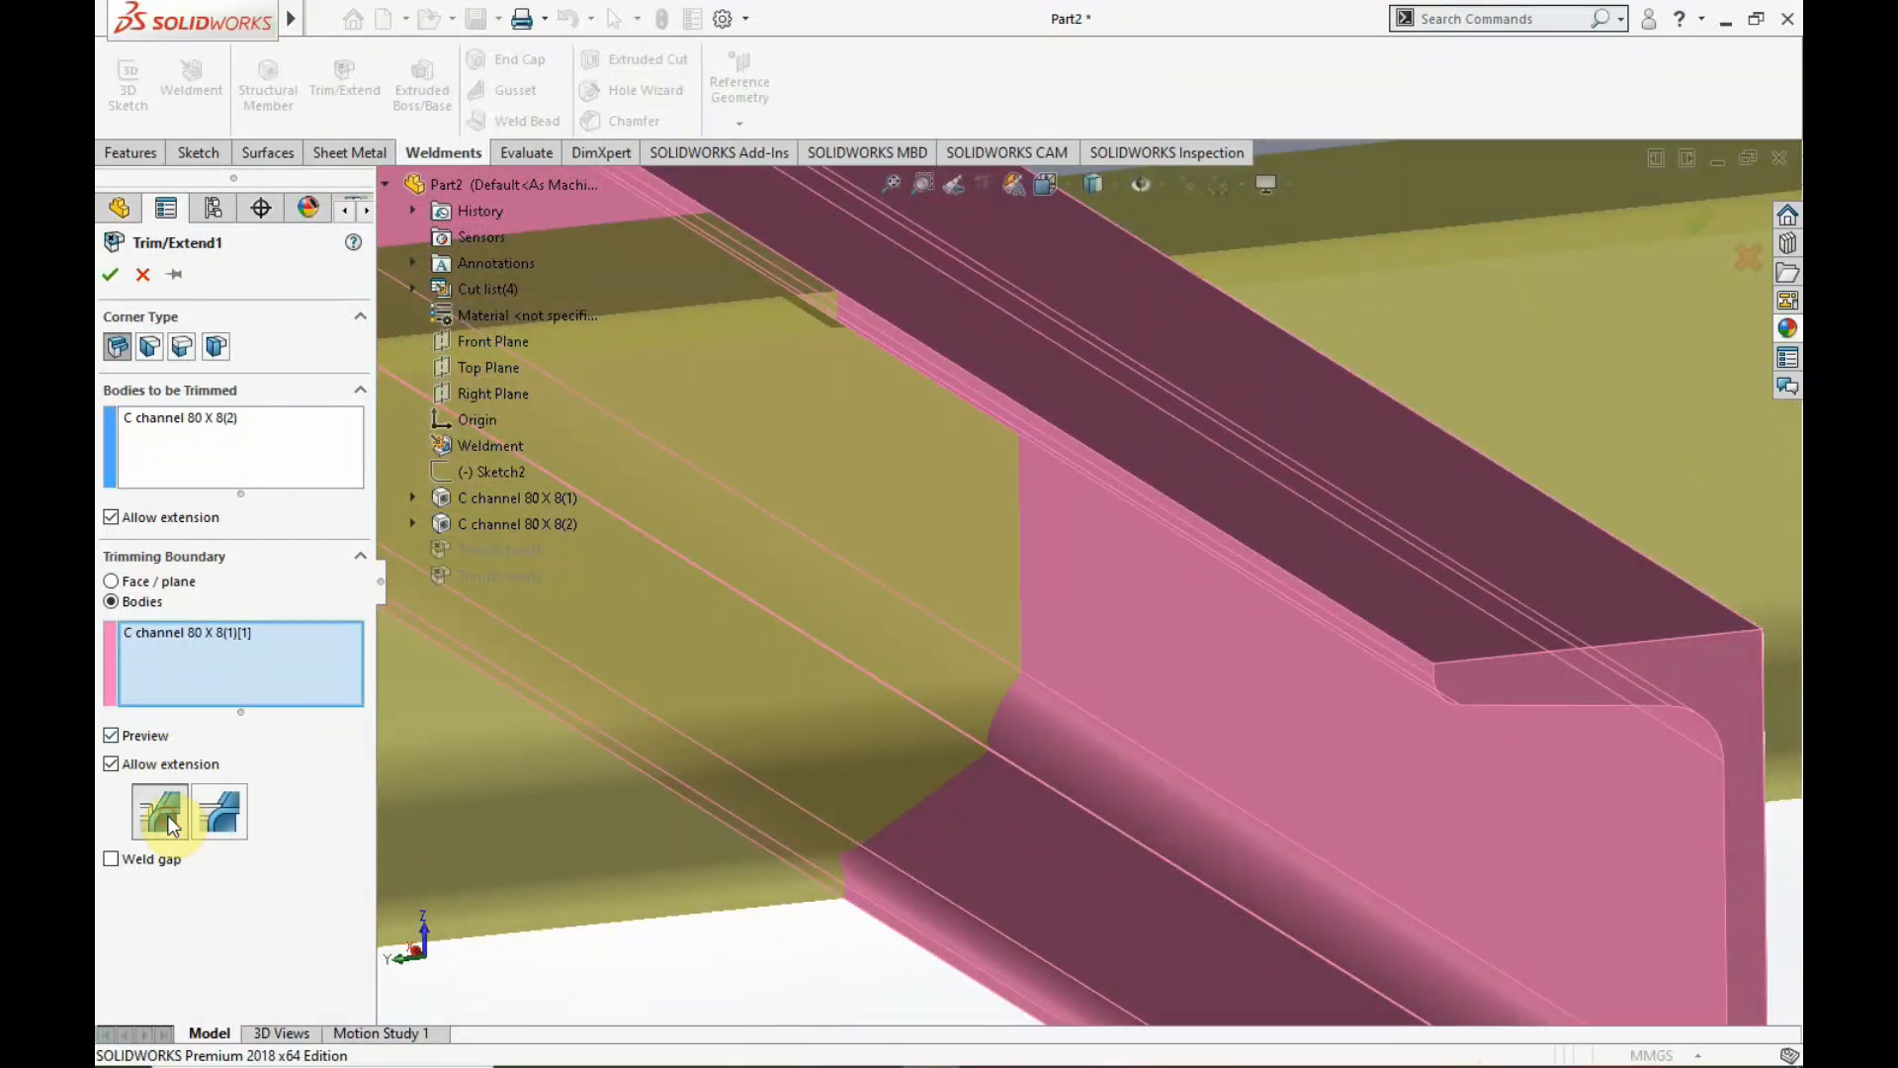
middle_click_drag(902, 775, 1087, 739)
scroll(1087, 742, "down", 3)
scroll(1099, 757, "up", 3)
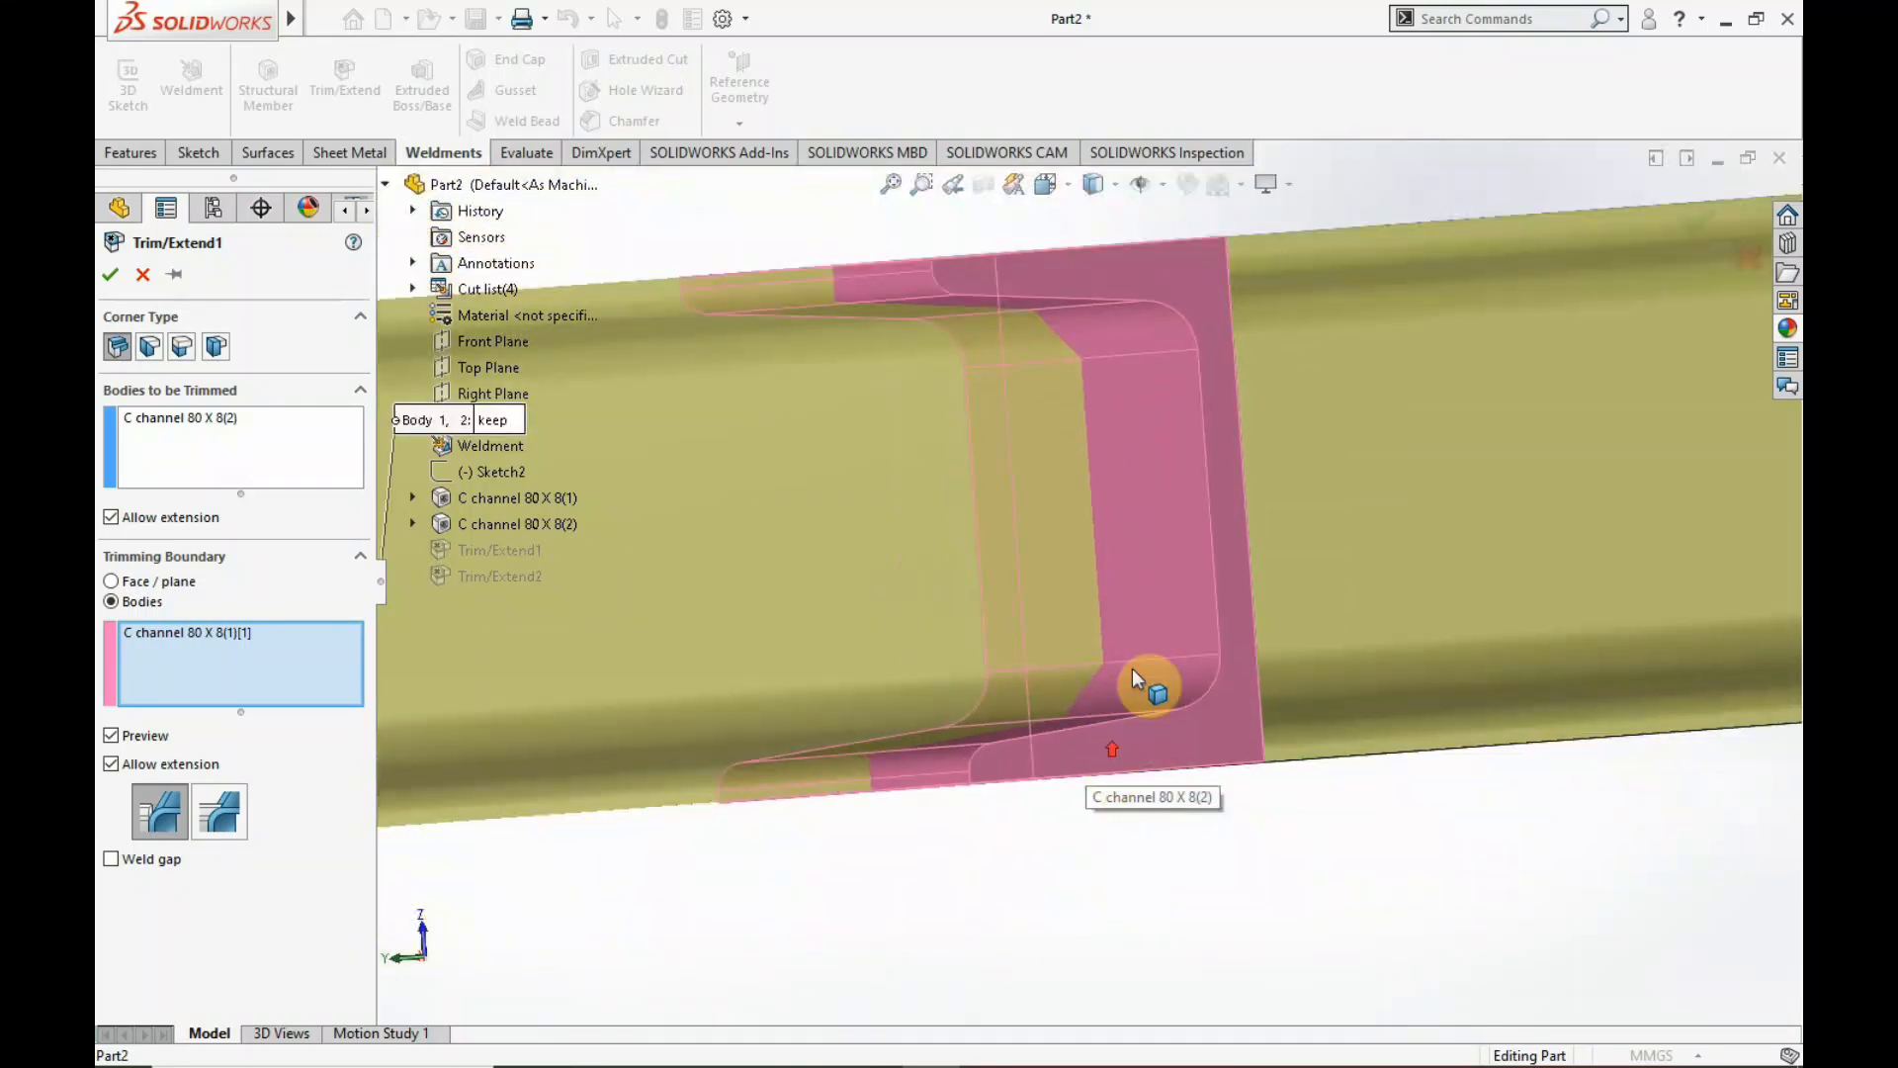
middle_click_drag(1131, 668, 1129, 710)
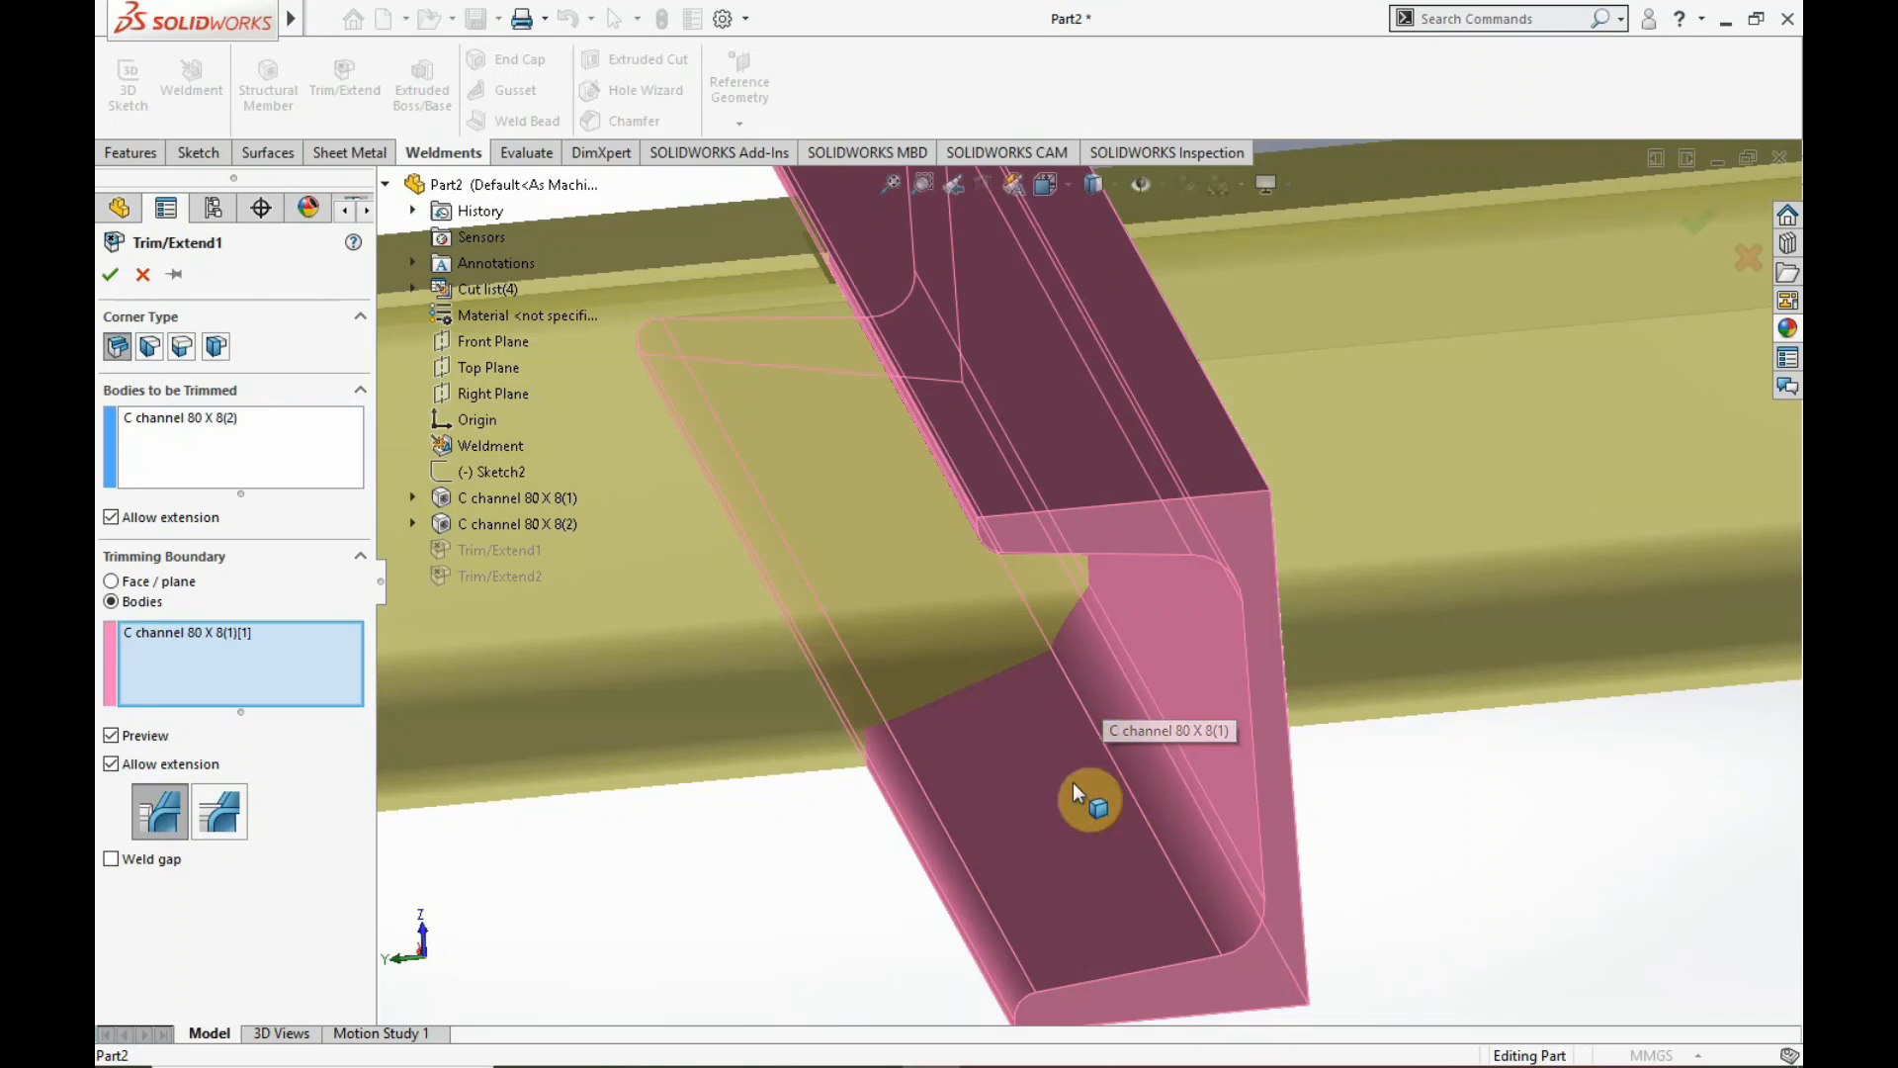
- Compare the coped and simple cuts at the boundary channel's inner fillet, leaving the simple cut selected
left_click(222, 803)
middle_click_drag(1082, 720, 945, 593)
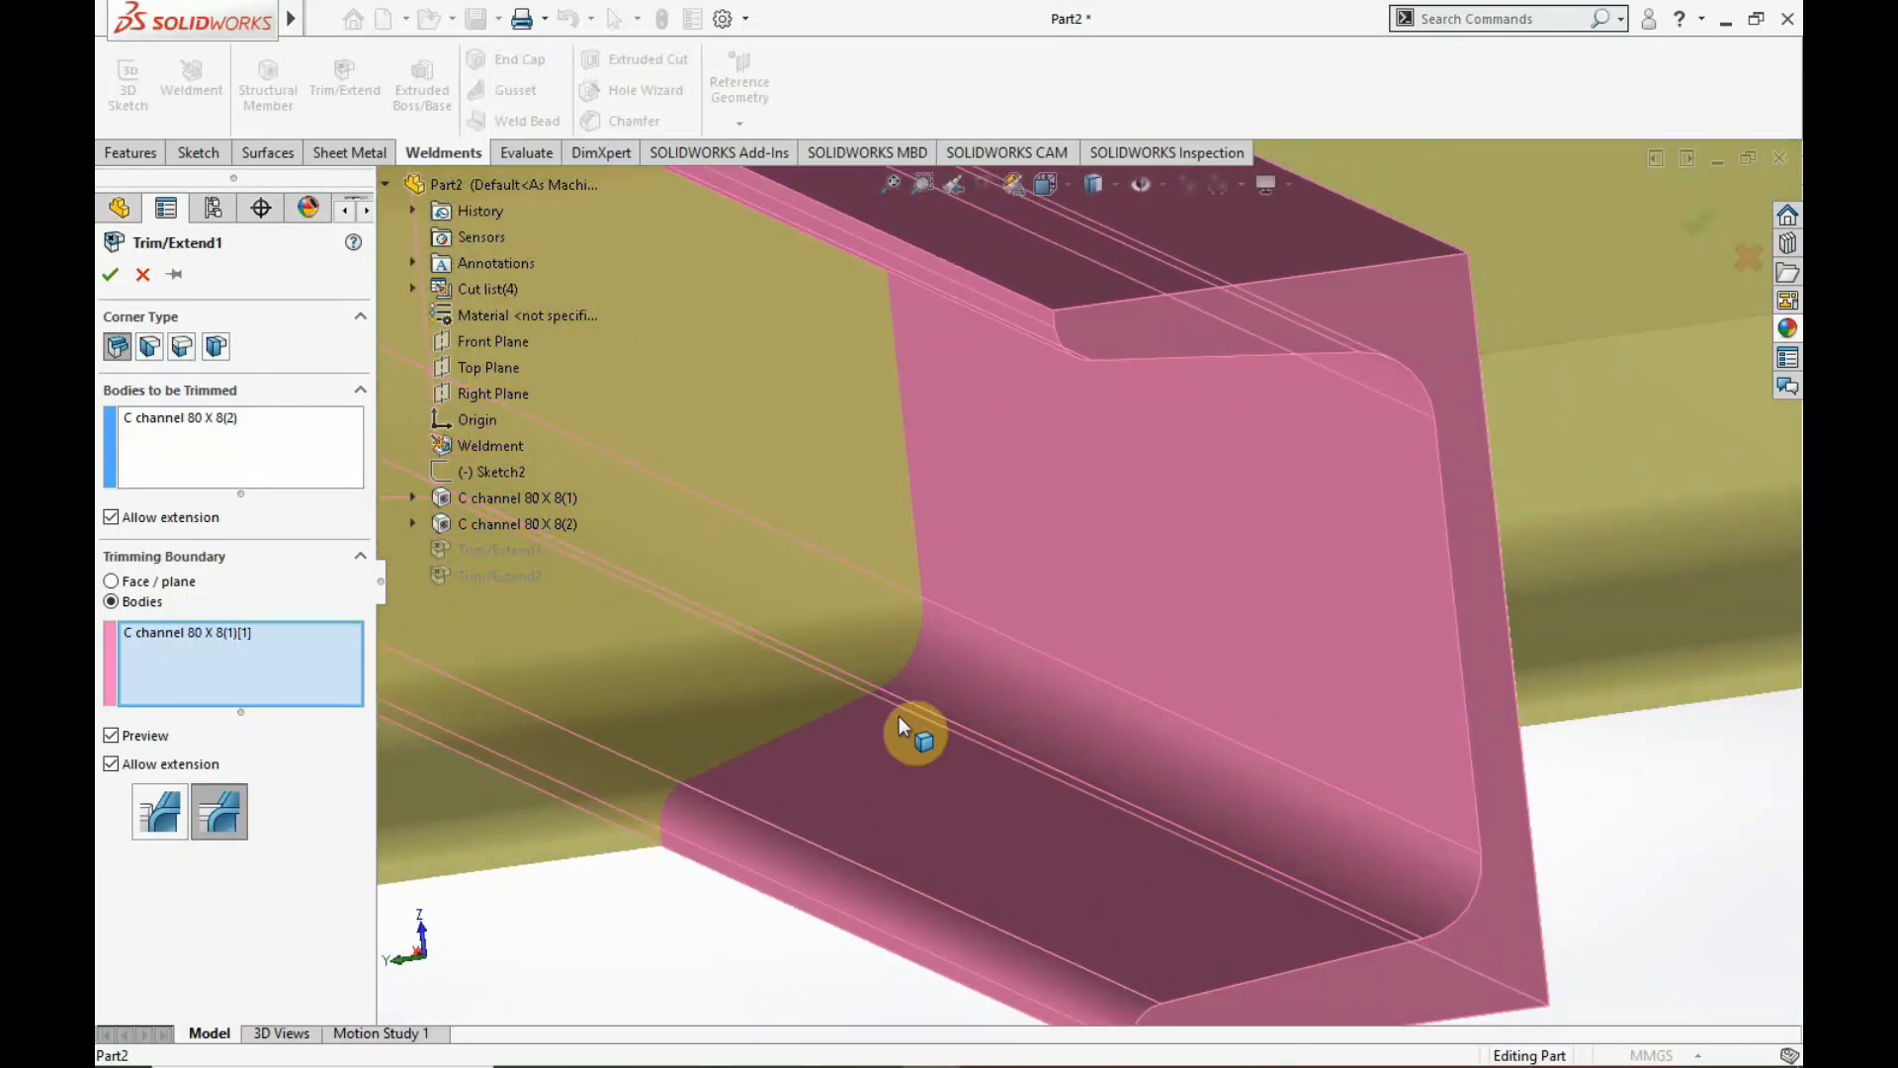
left_click(139, 805)
scroll(899, 621, "down", 2)
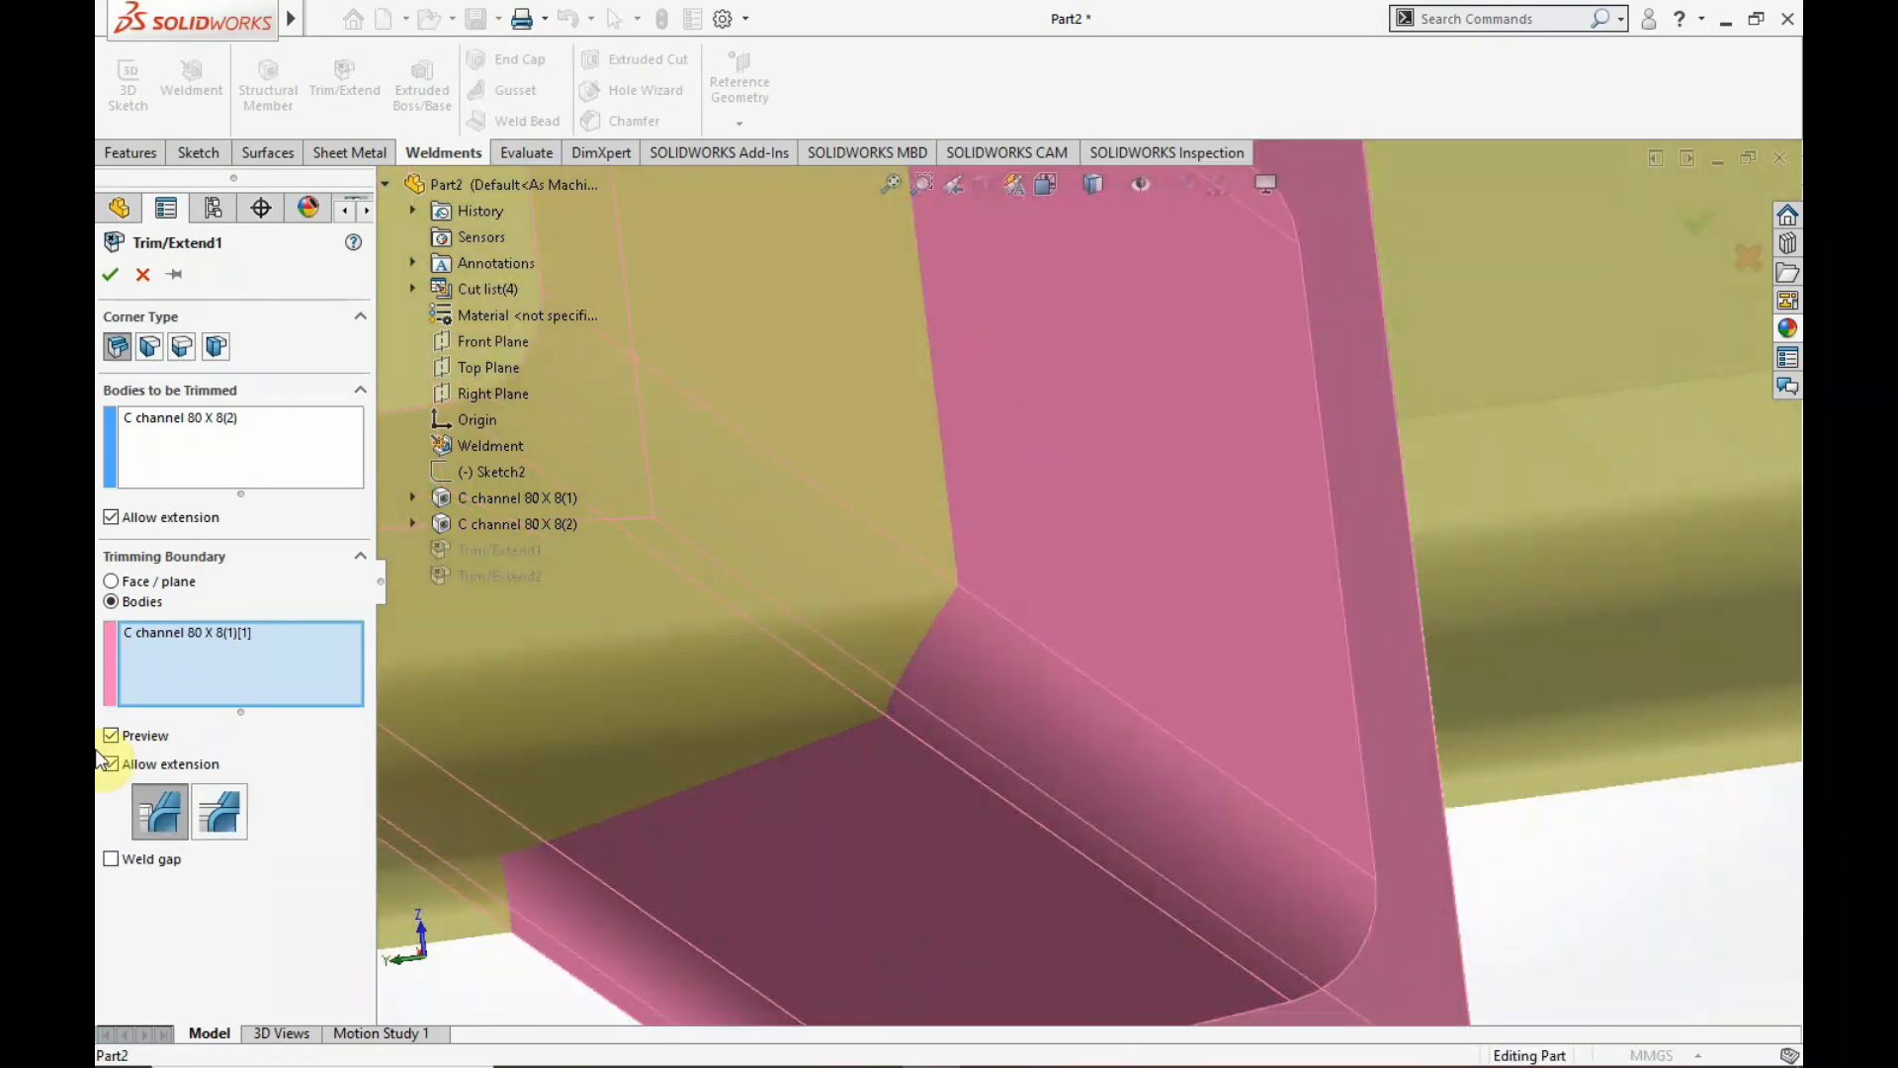
- Set a coped cut between the crossing channels and apply the Trim/Extend1 edit
left_click(219, 812)
left_click(159, 811)
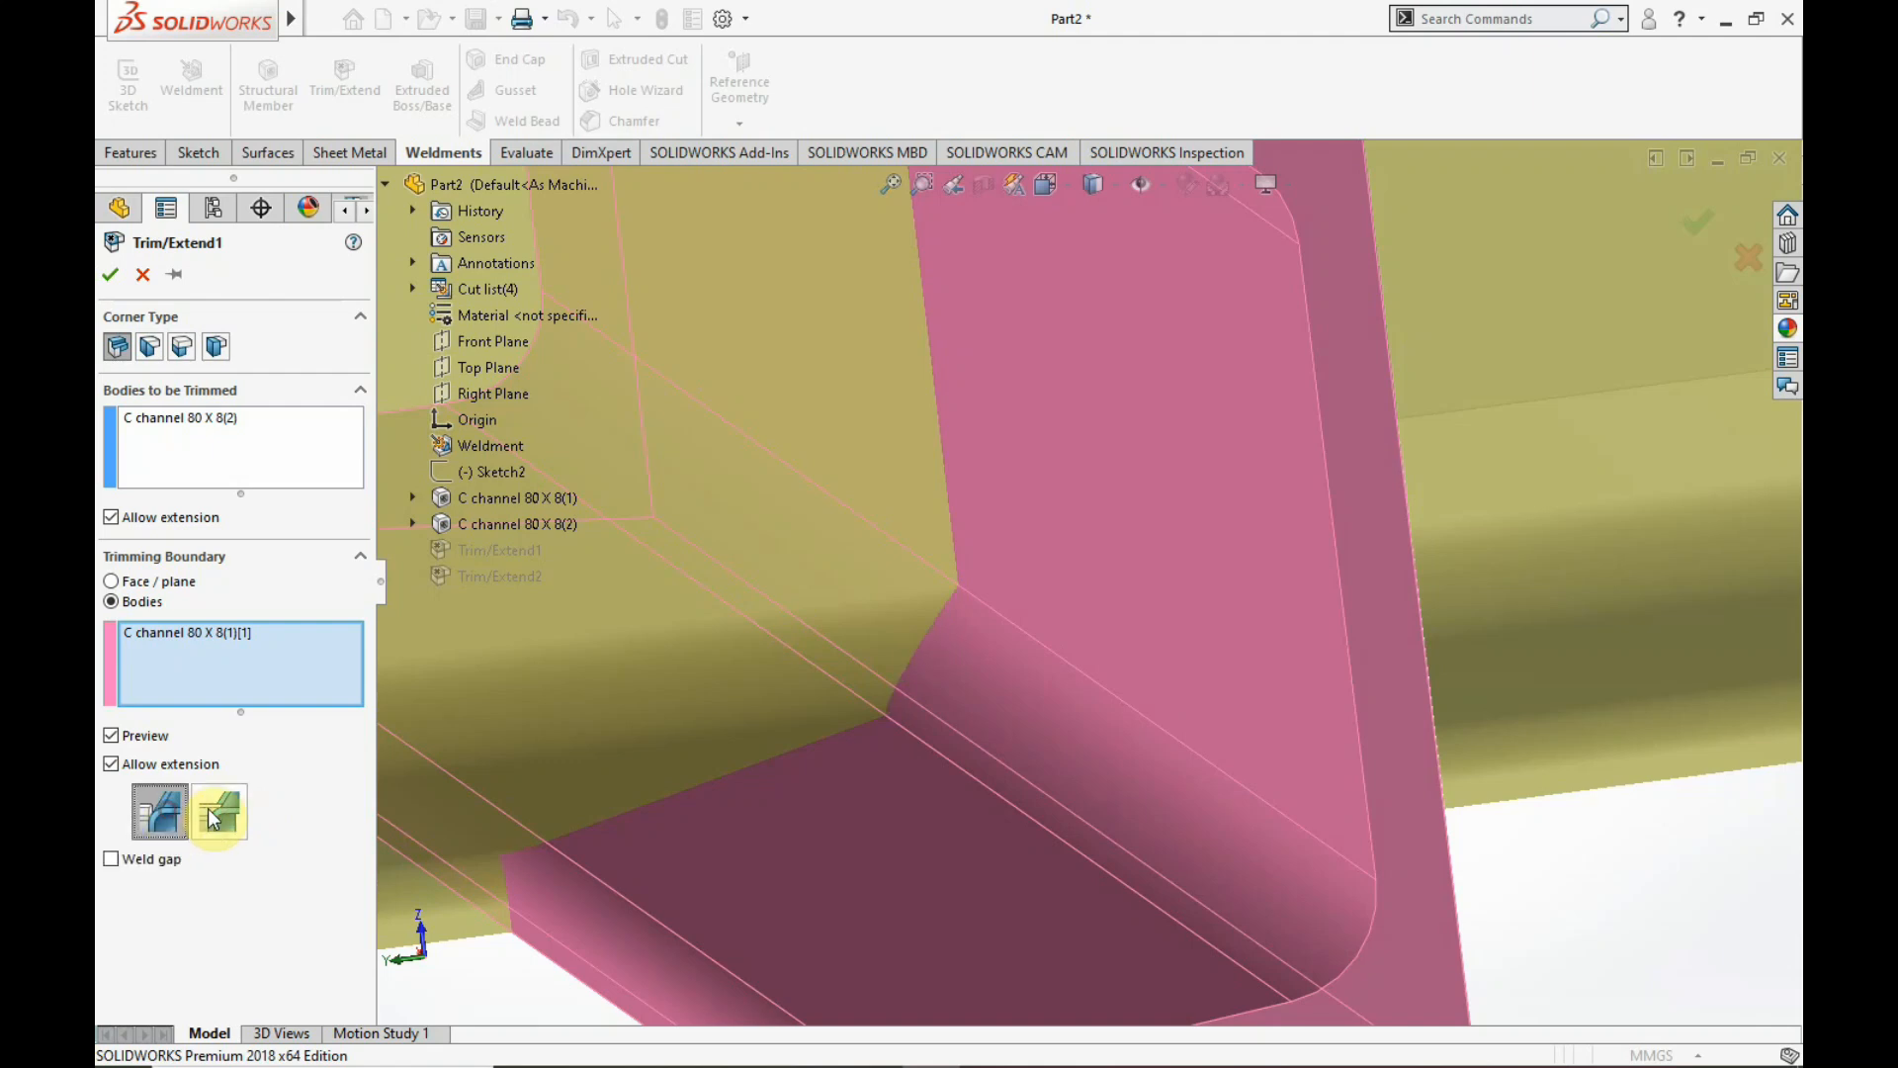
left_click(203, 814)
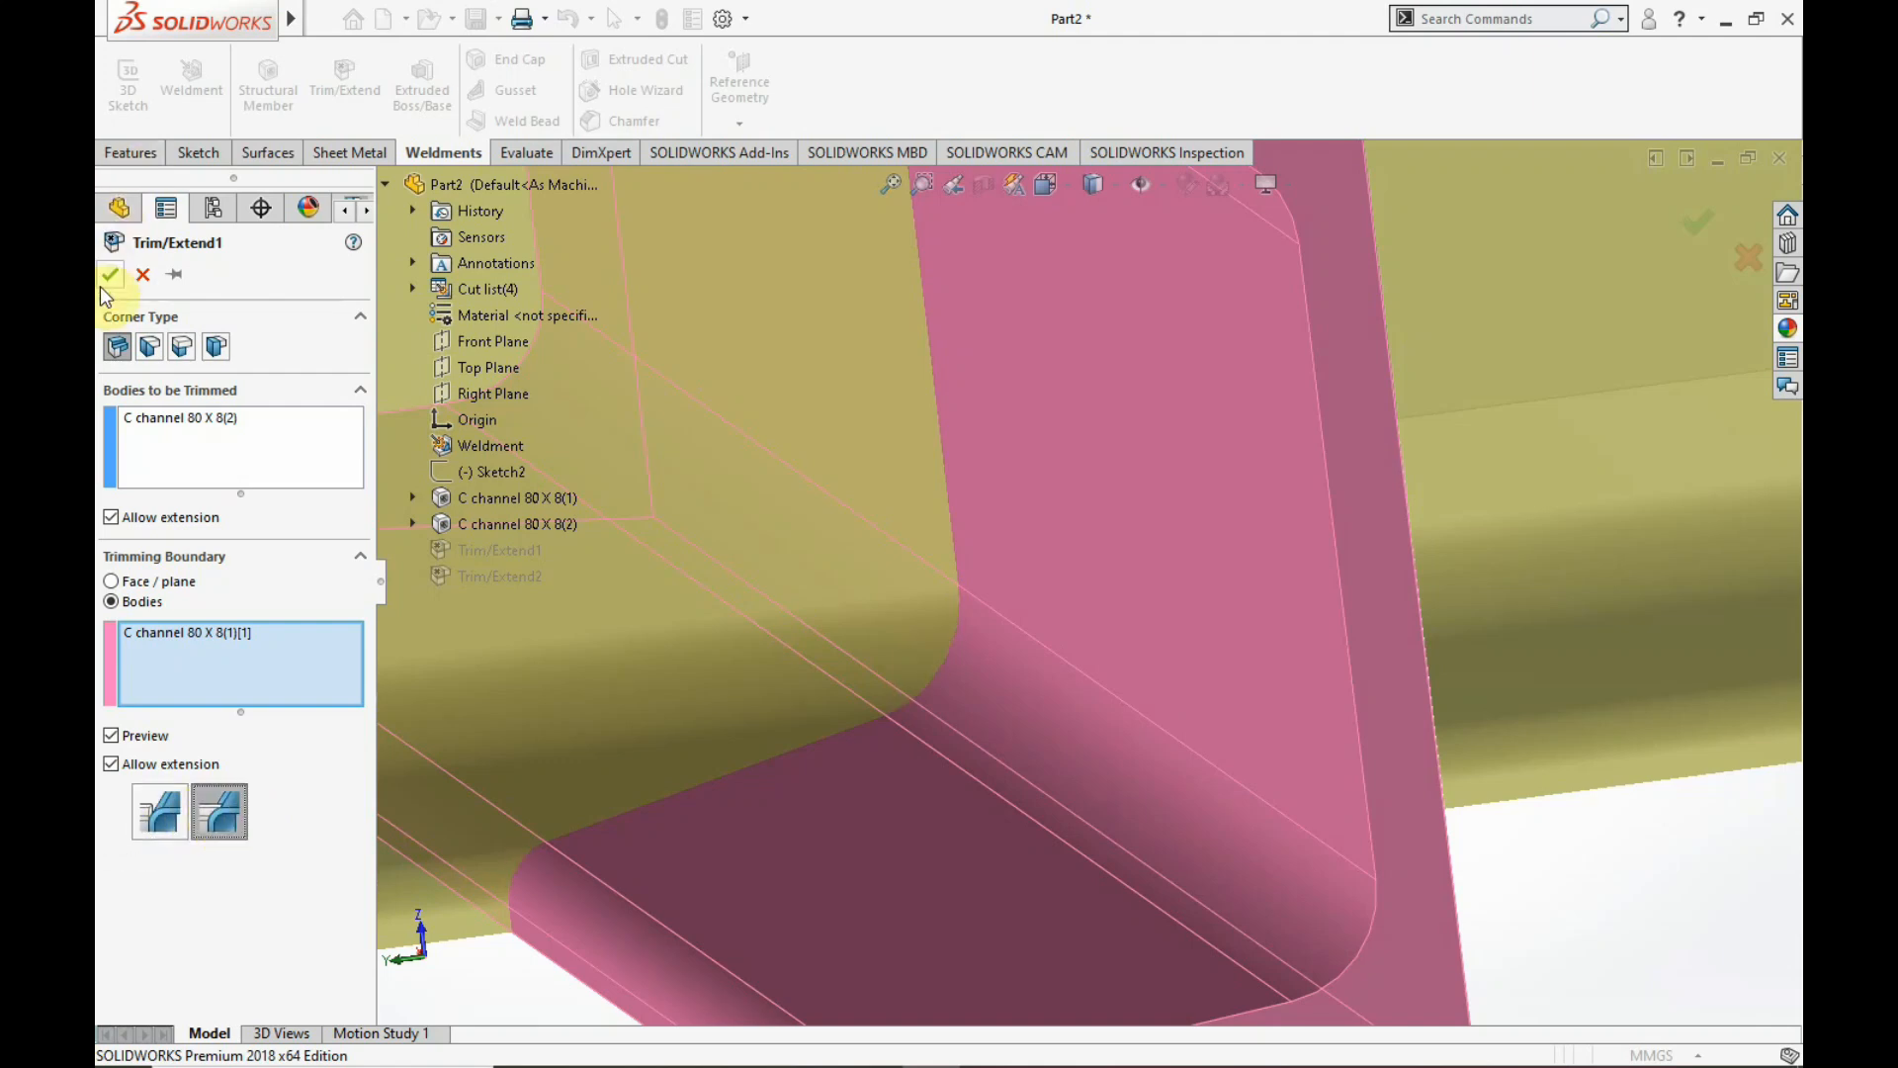
scroll(959, 622, "up", 5)
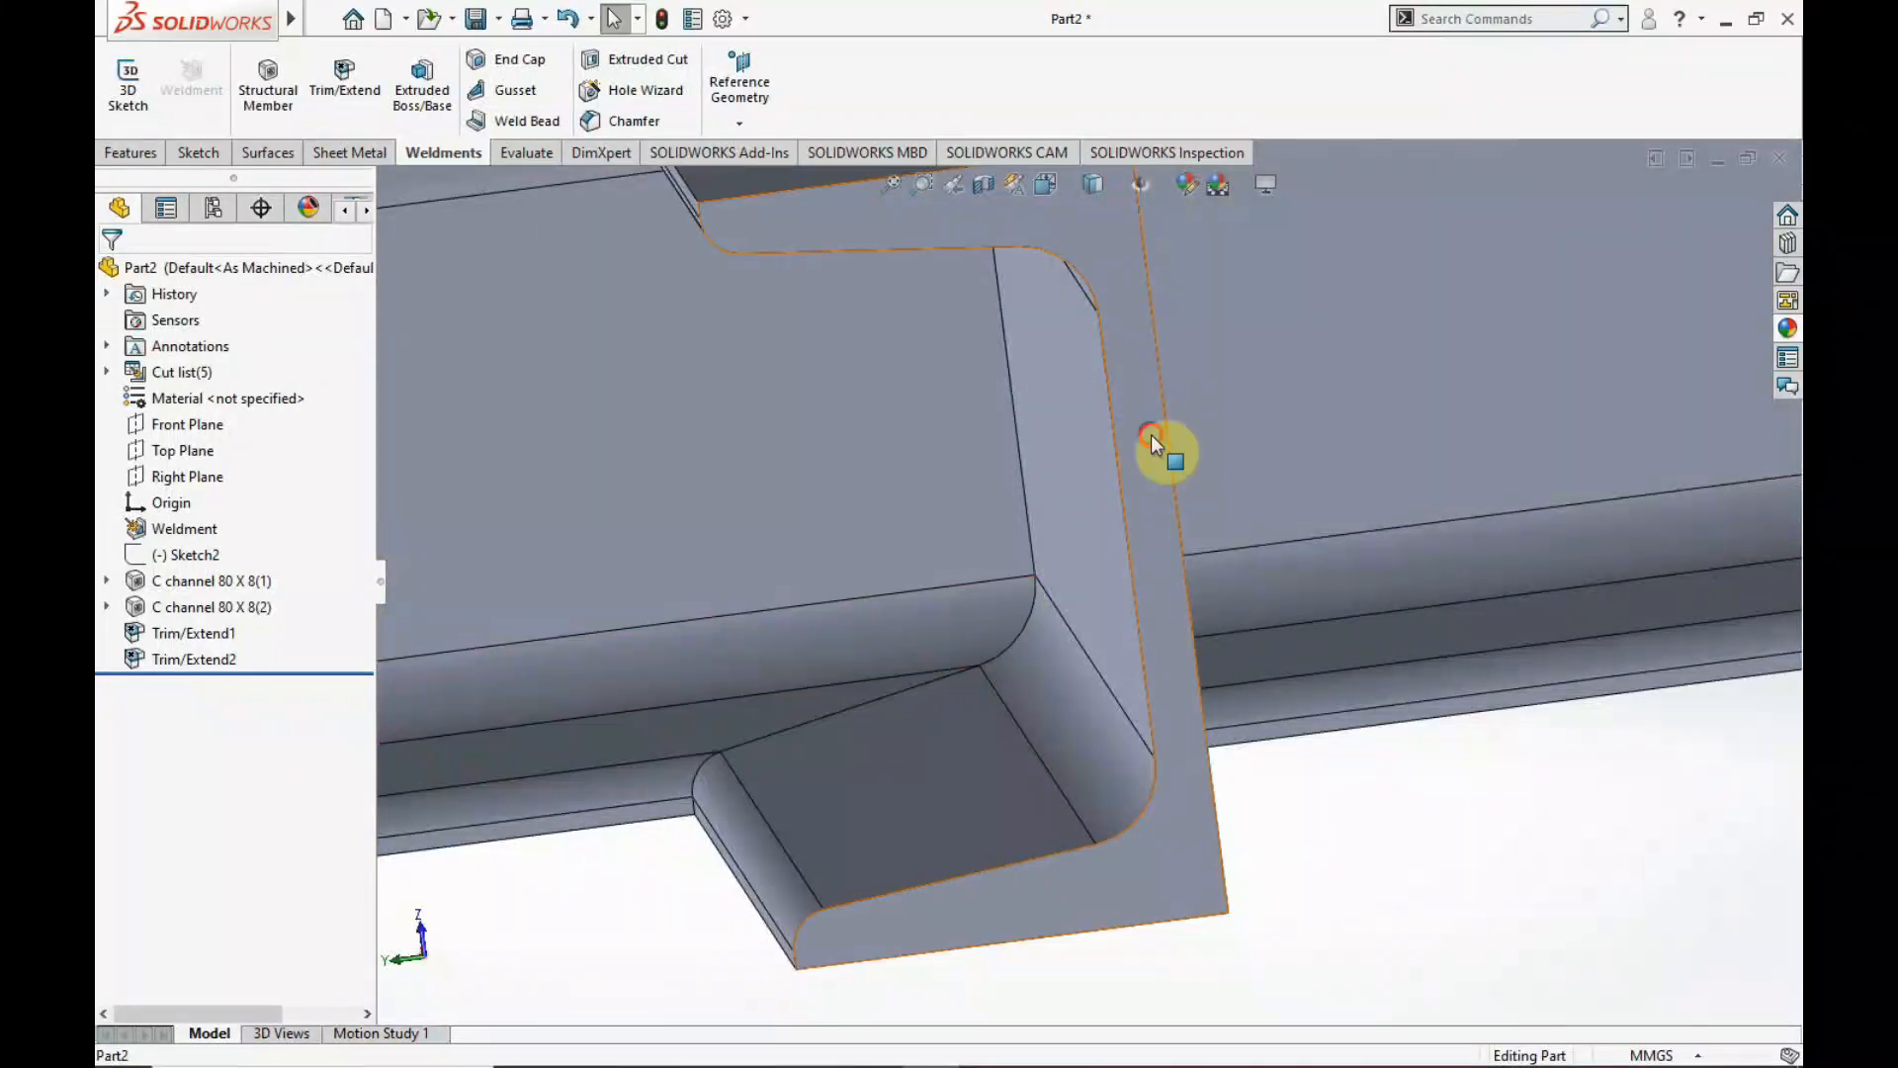
- Hide the boundary channel and examine the coped ends of the trimmed channel segments
left_click(1125, 453)
left_click(1295, 366)
scroll(1100, 557, "down", 3)
middle_click_drag(1038, 567, 953, 538)
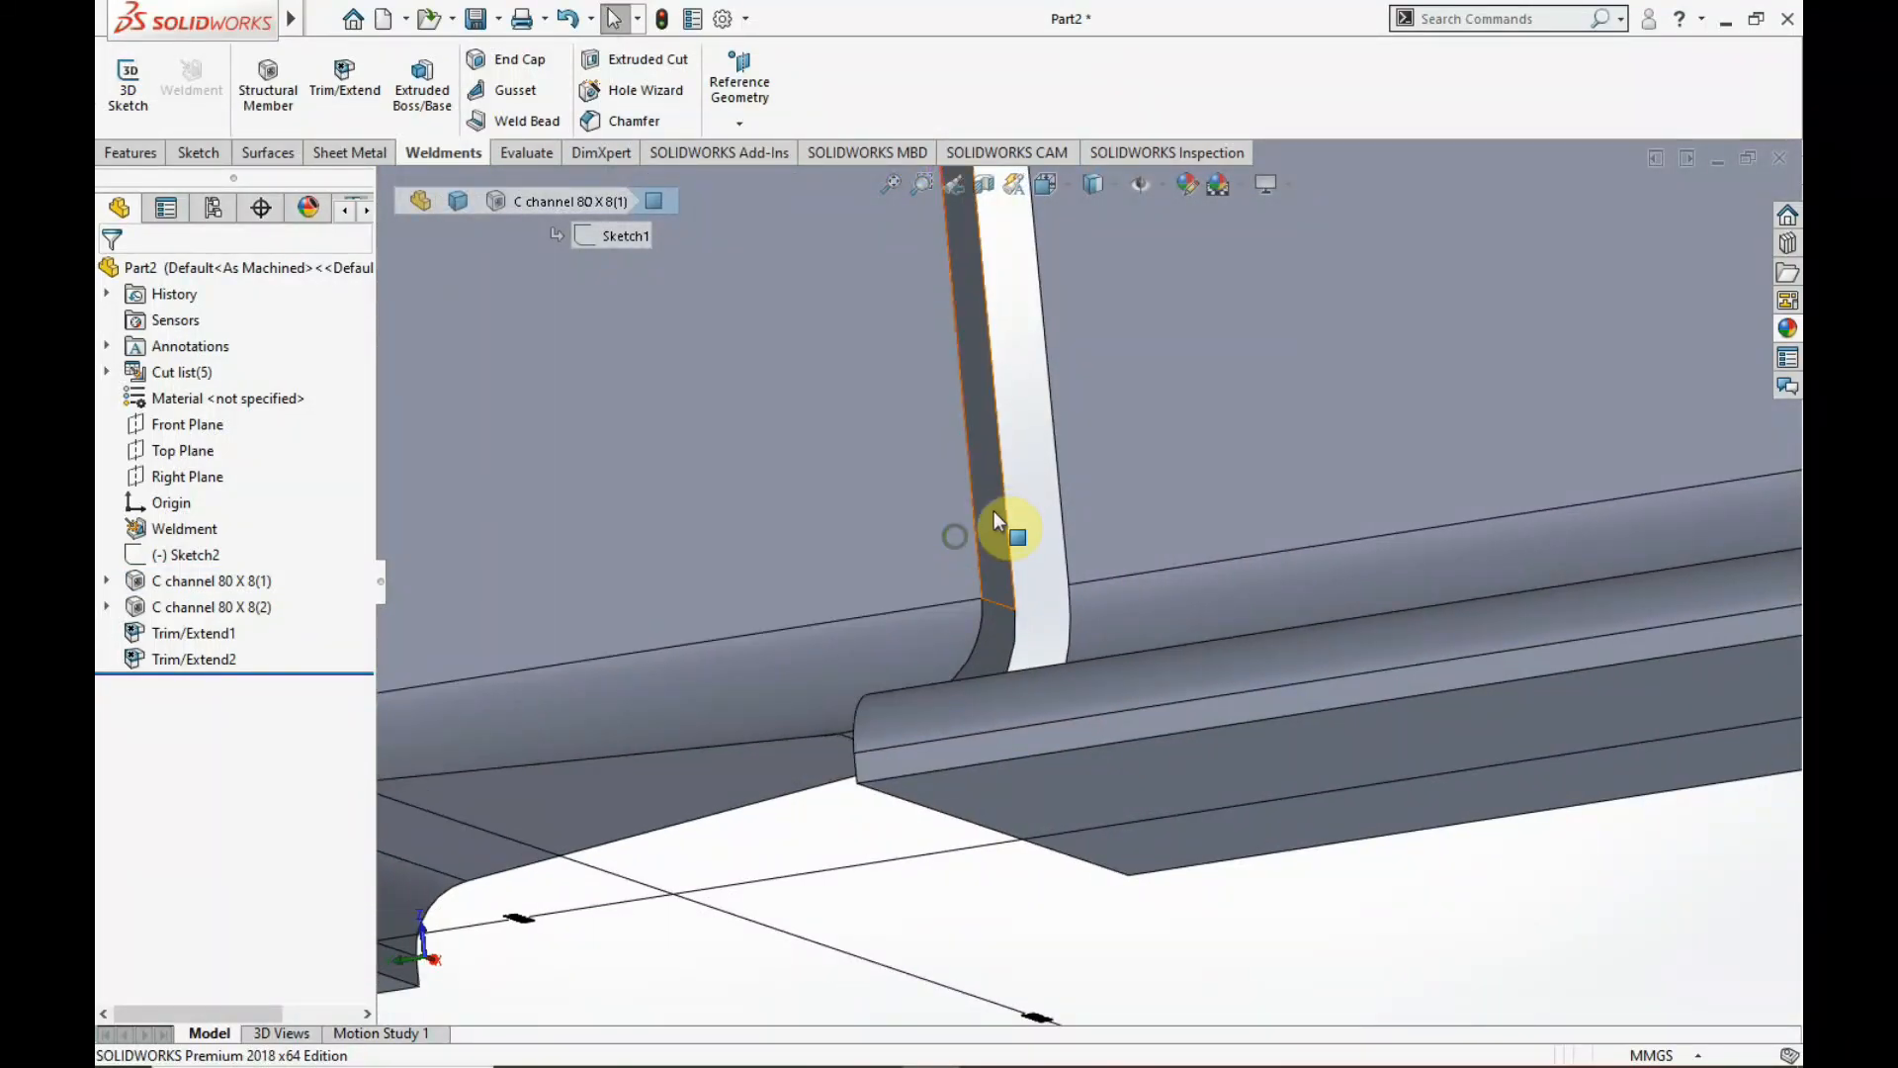
scroll(941, 702, "up", 2)
mouse_move(941, 702)
middle_mouse_down()
mouse_move(1017, 623)
mouse_move(1029, 411)
mouse_move(1092, 514)
mouse_move(988, 550)
mouse_move(1102, 515)
mouse_move(1144, 530)
mouse_move(1042, 389)
mouse_move(847, 830)
middle_mouse_up()
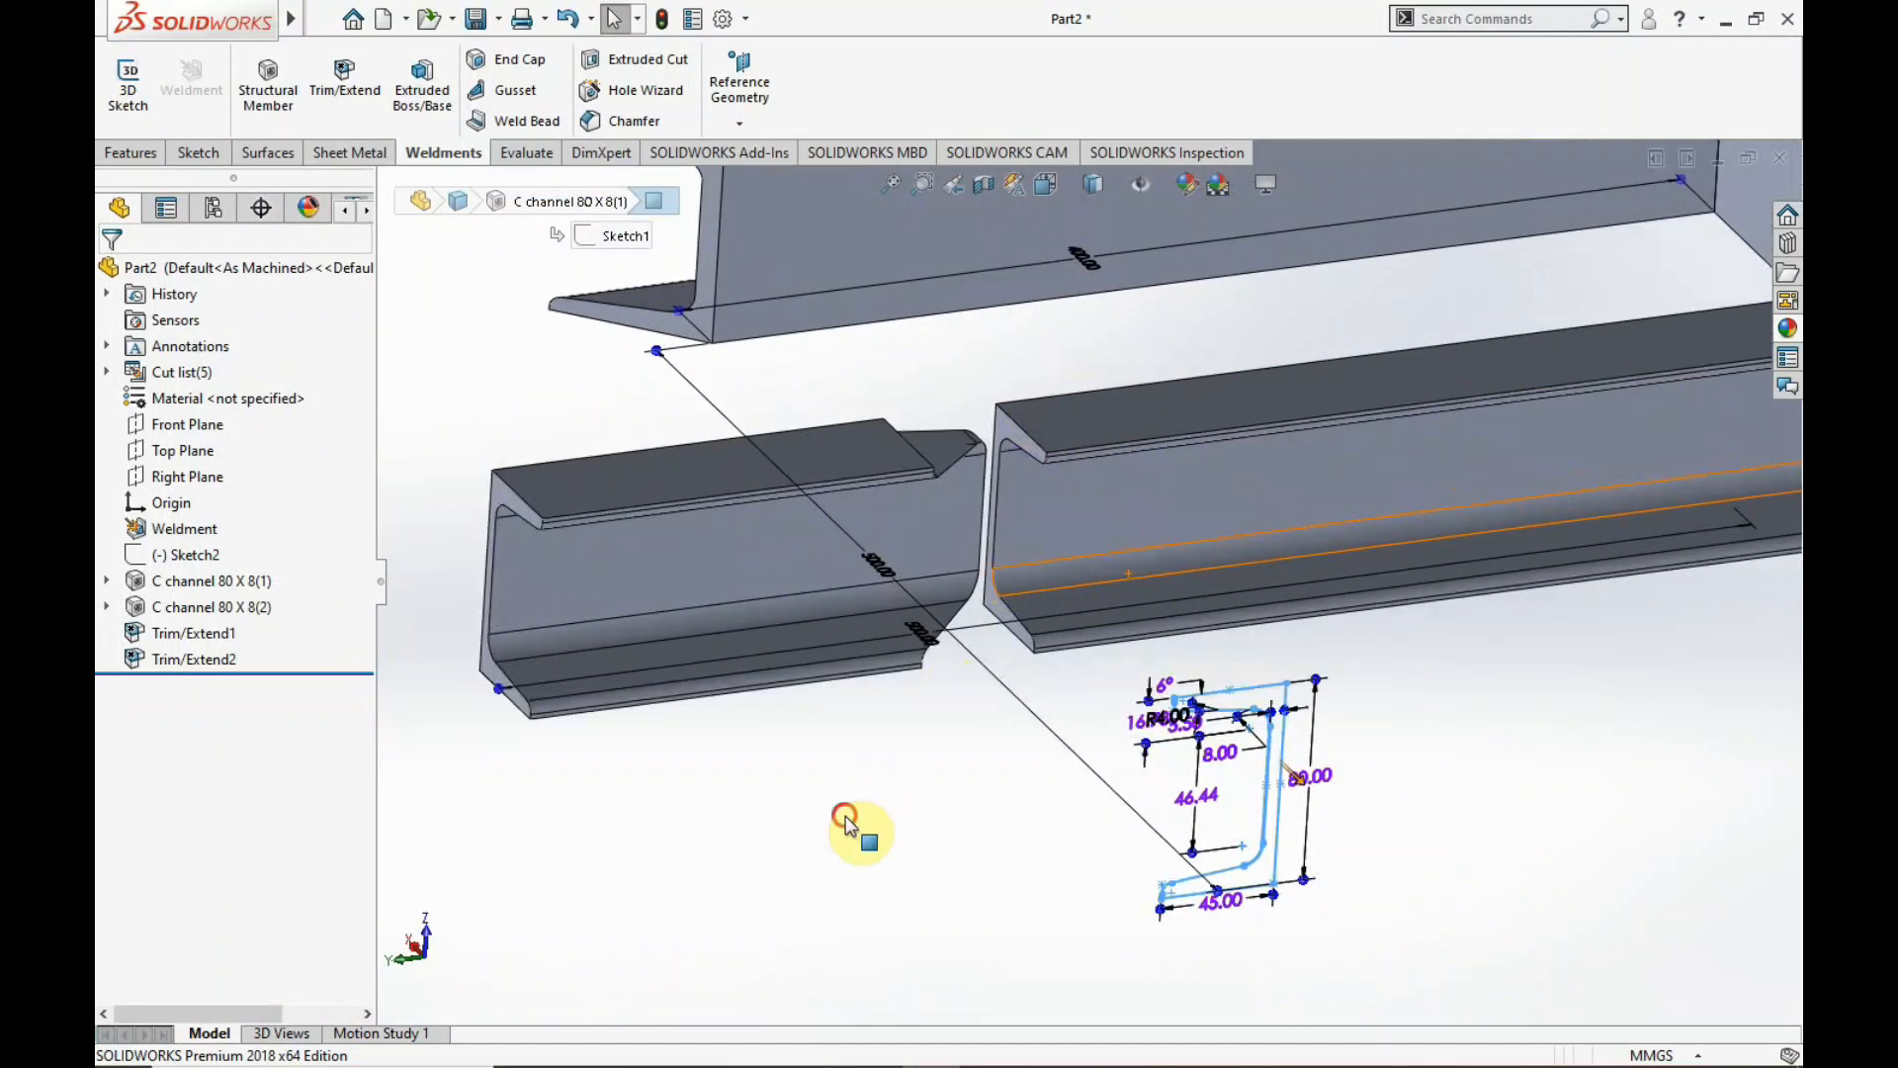
- Undo the channel hiding, the Trim/Extend1 edit and the earlier Trim/Extend4 deletion
left_click(850, 828)
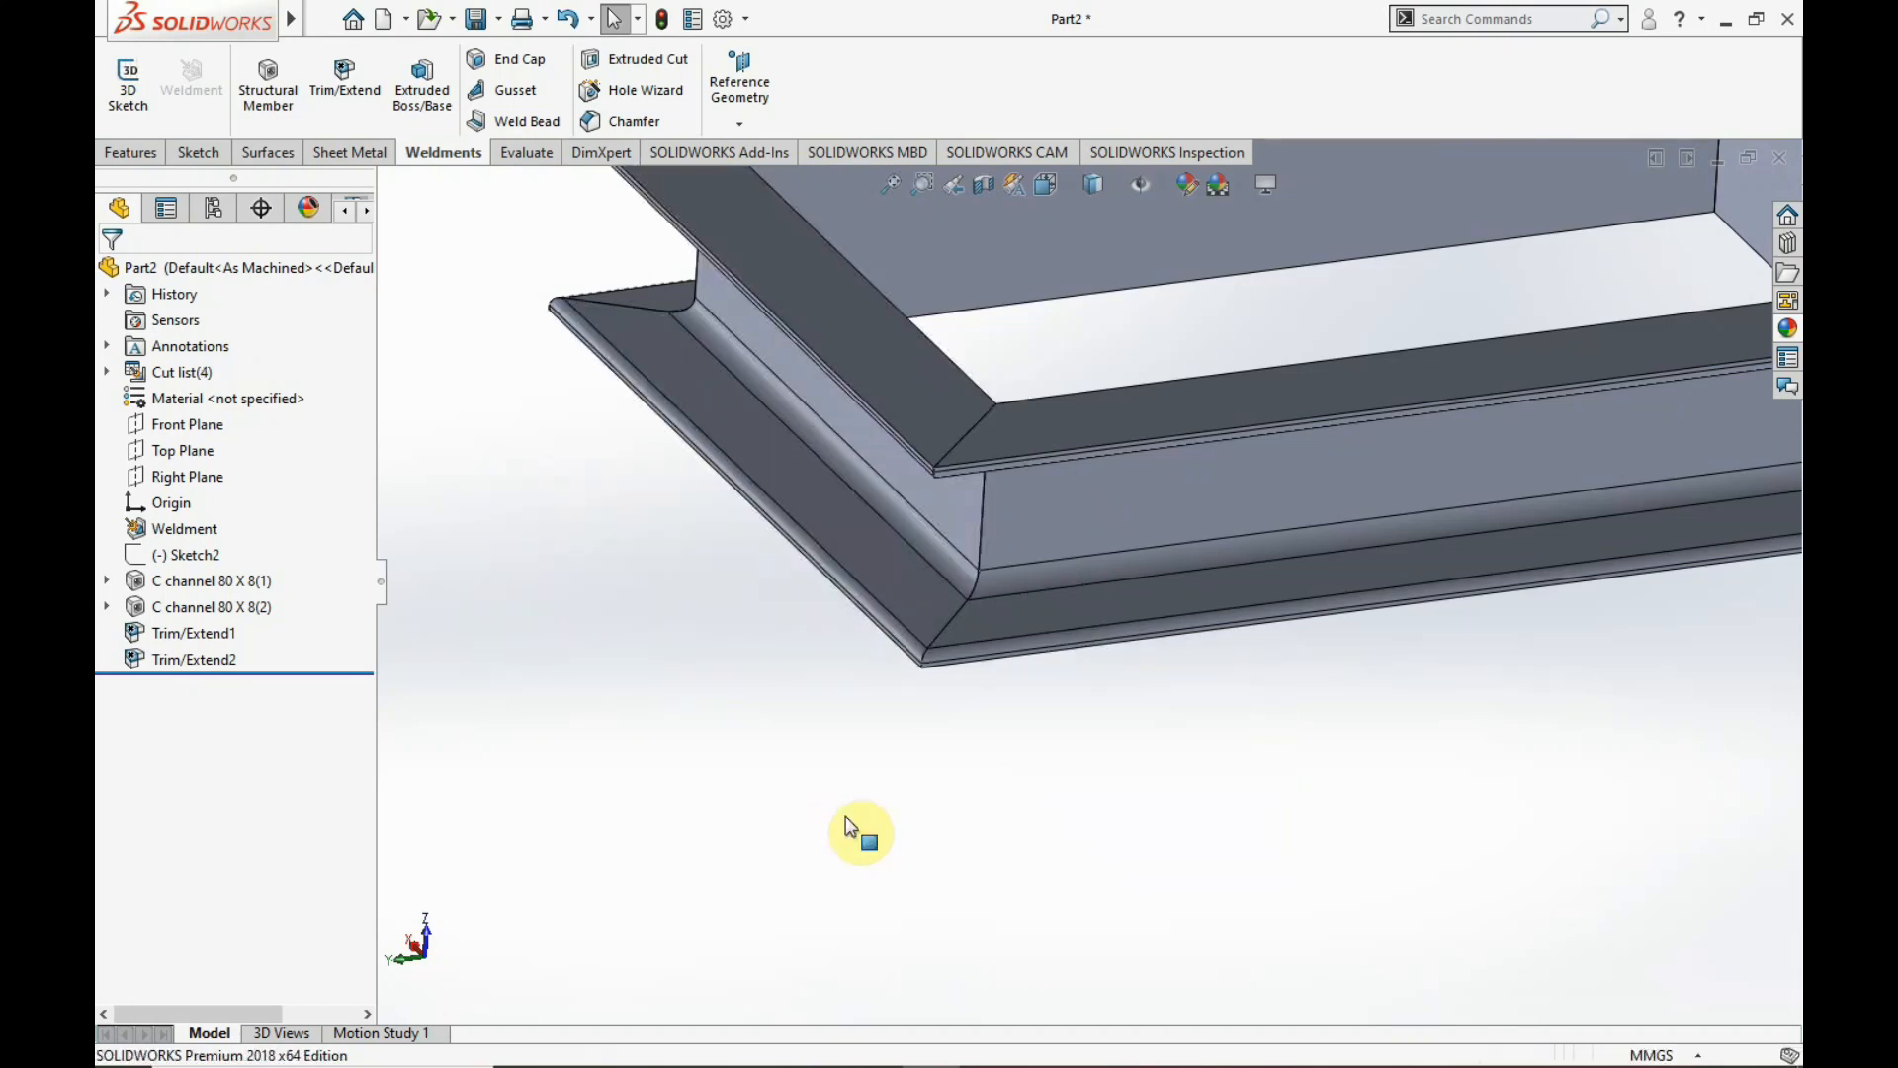
scroll(1263, 445, "up", 7)
middle_click_drag(1277, 453, 1292, 511)
scroll(1307, 516, "down", 4)
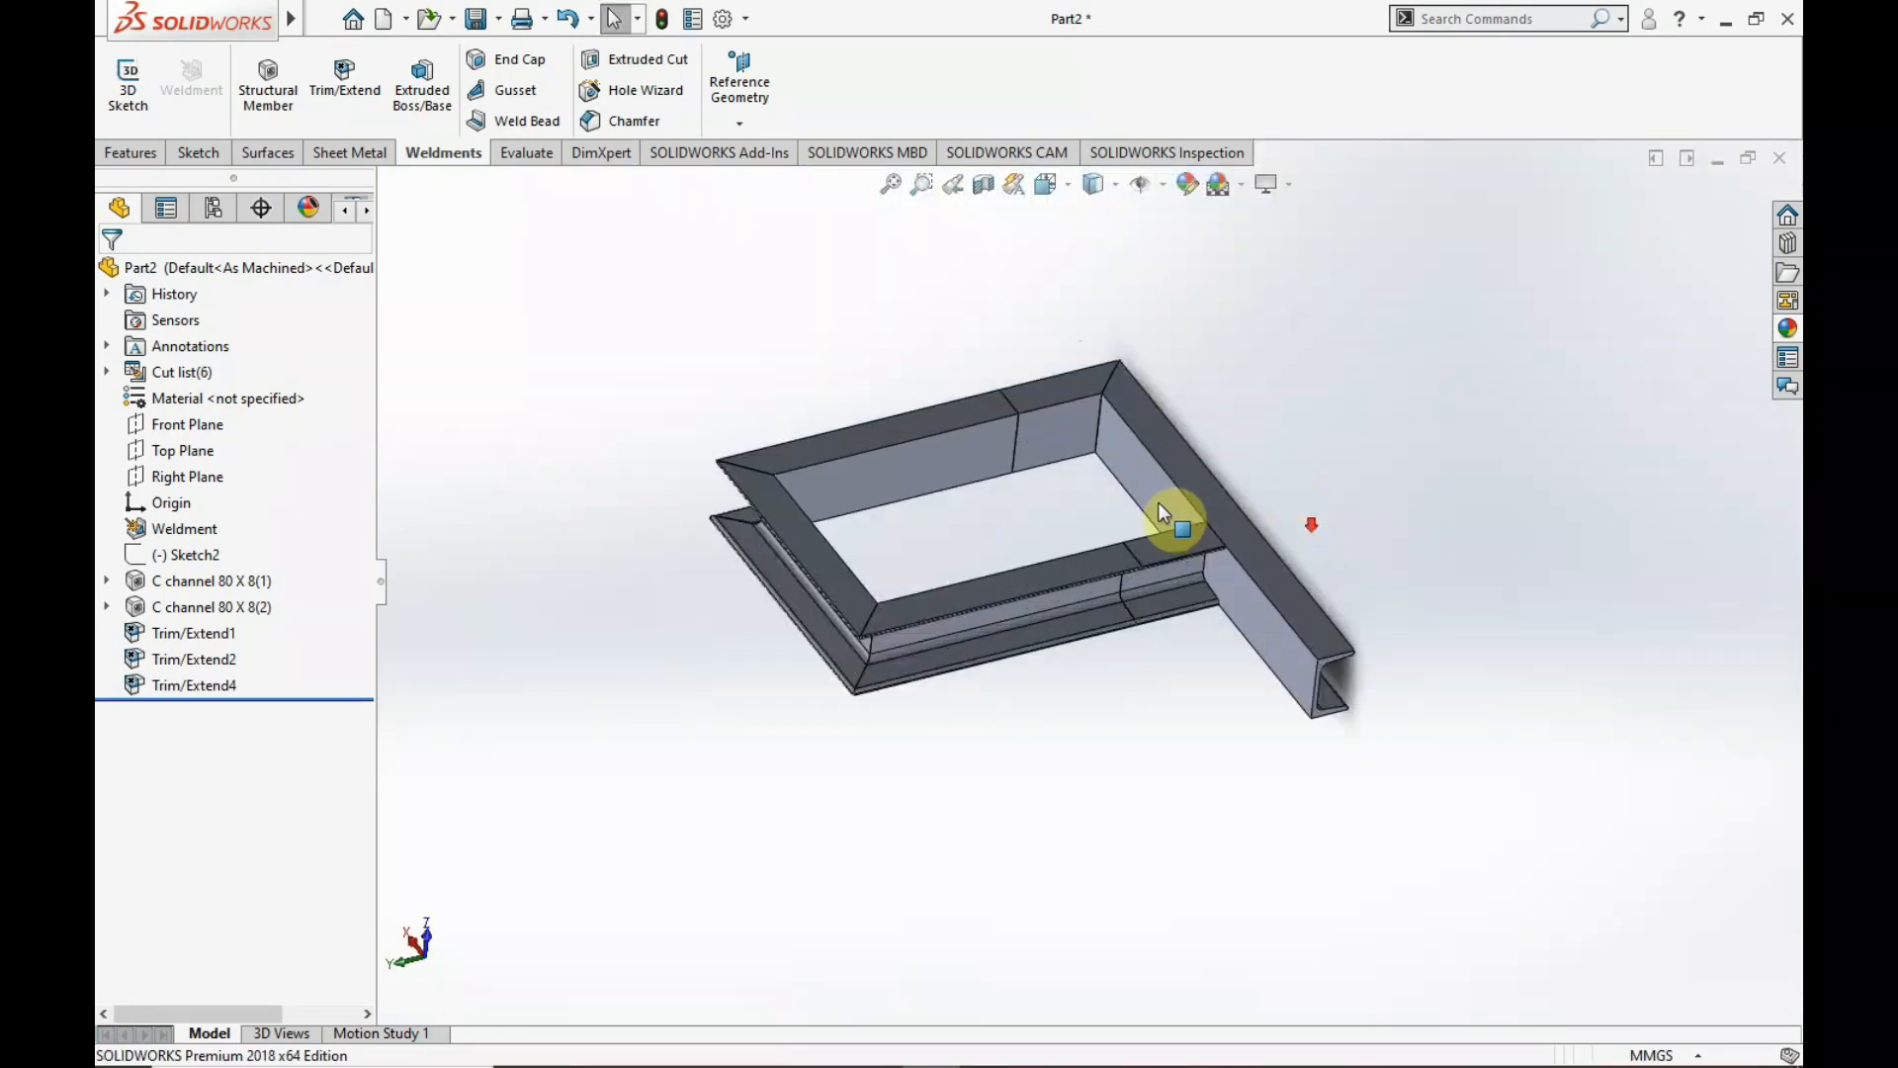
- Delete the Trim/Extend4 feature that splits the two parallel channels
left_click(237, 684)
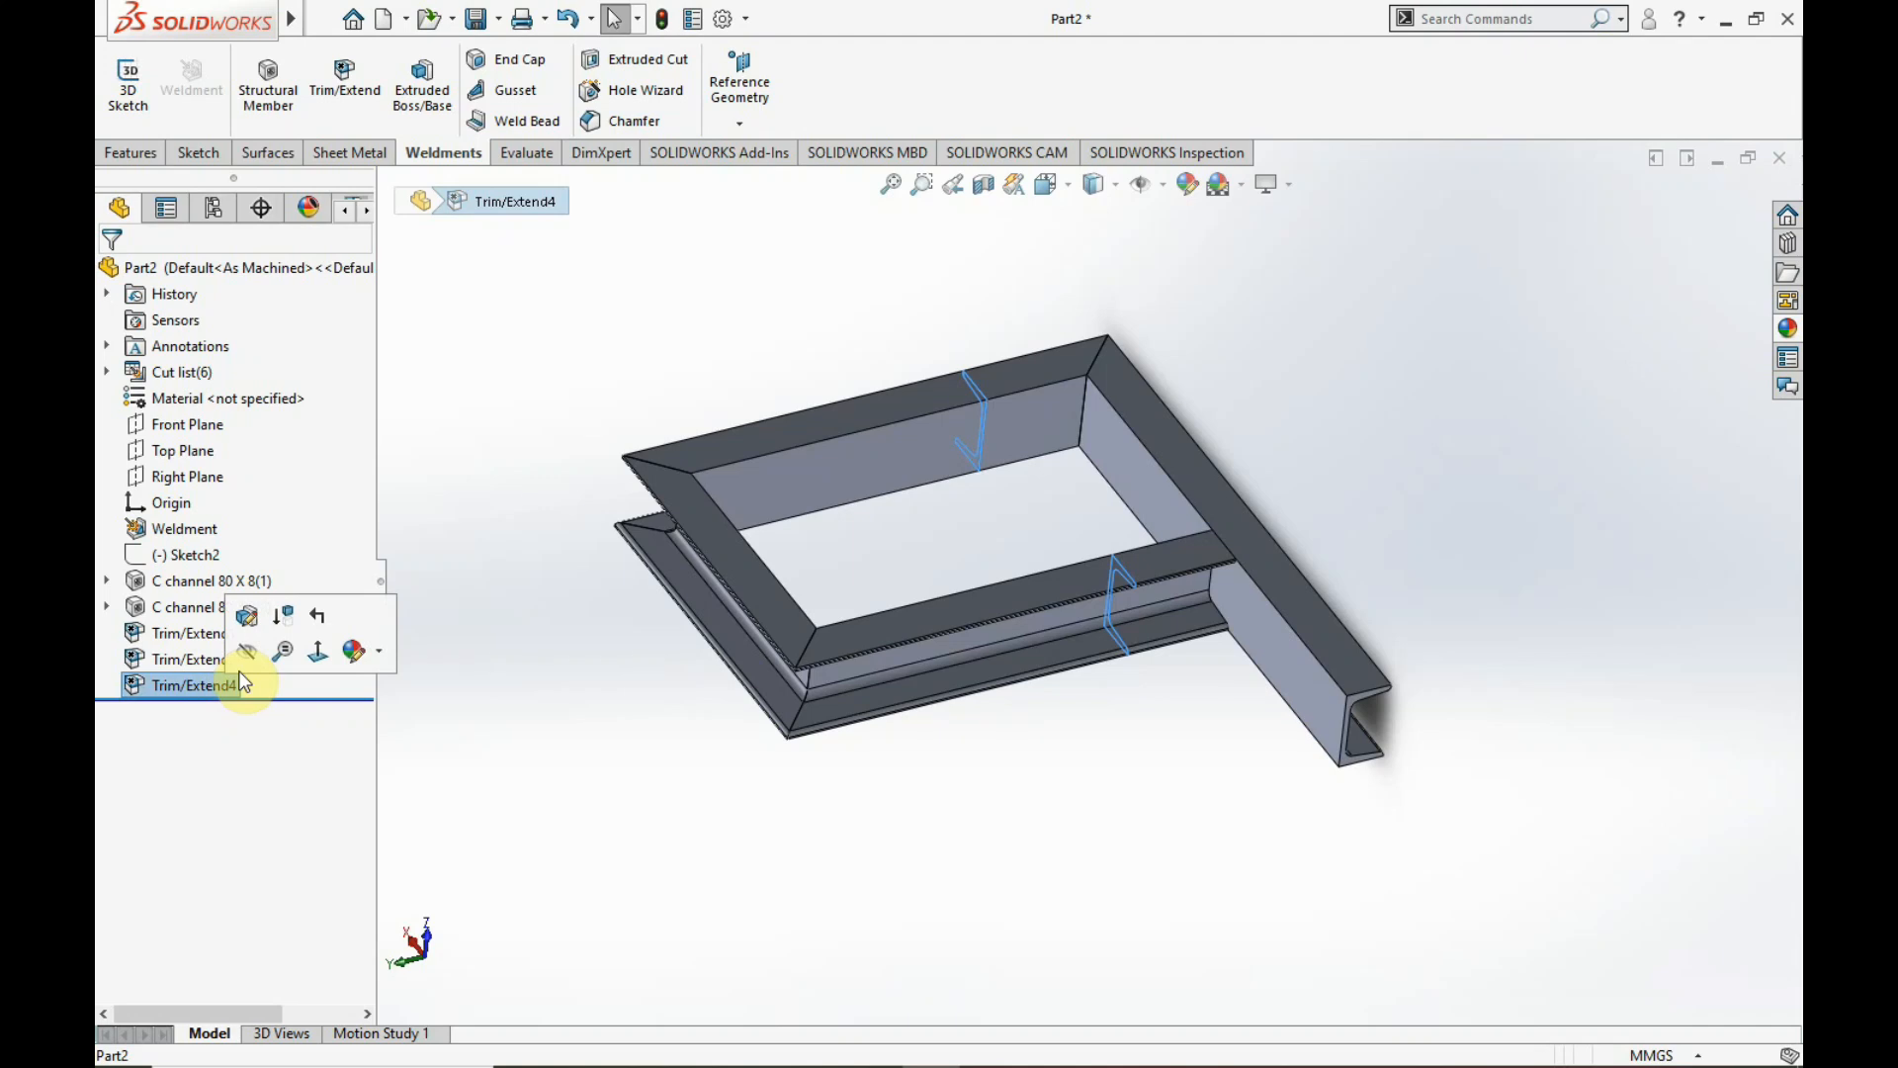
left_click(243, 659, "ctrl")
key("Delete")
key("Return")
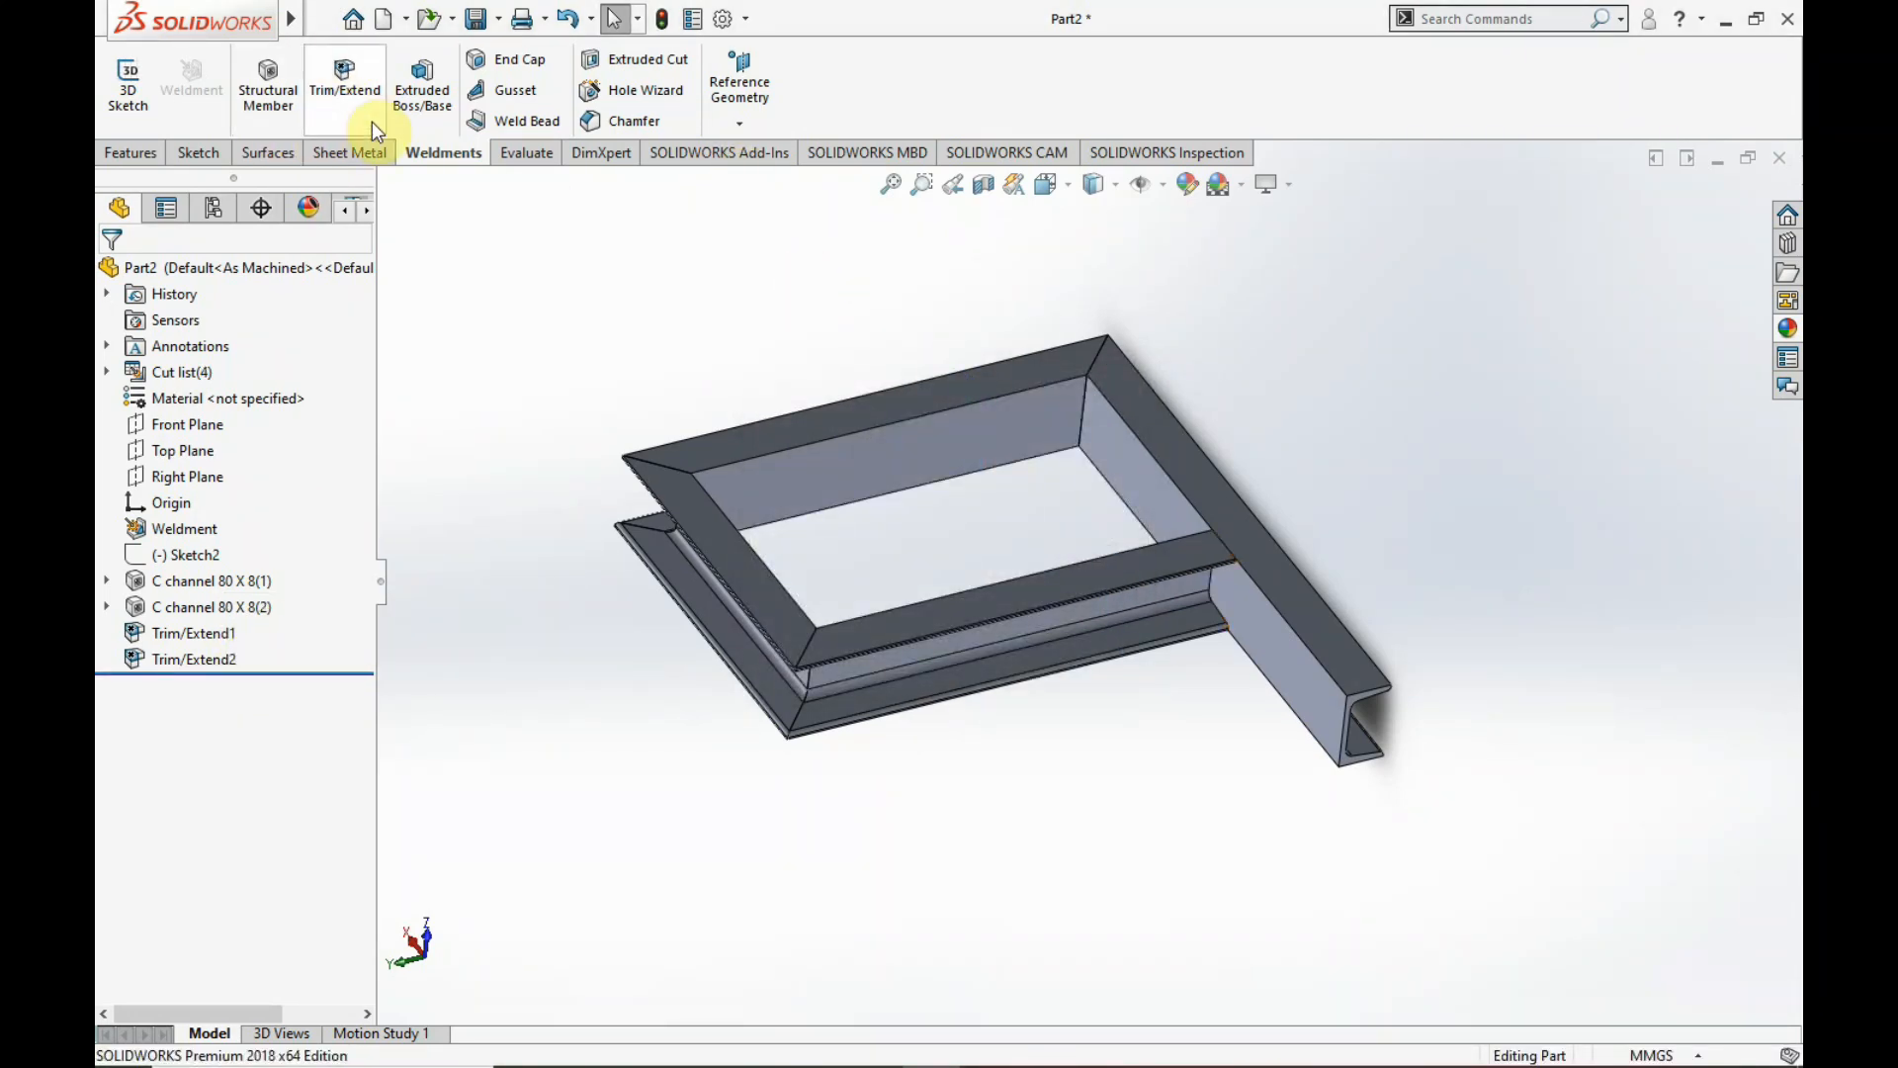